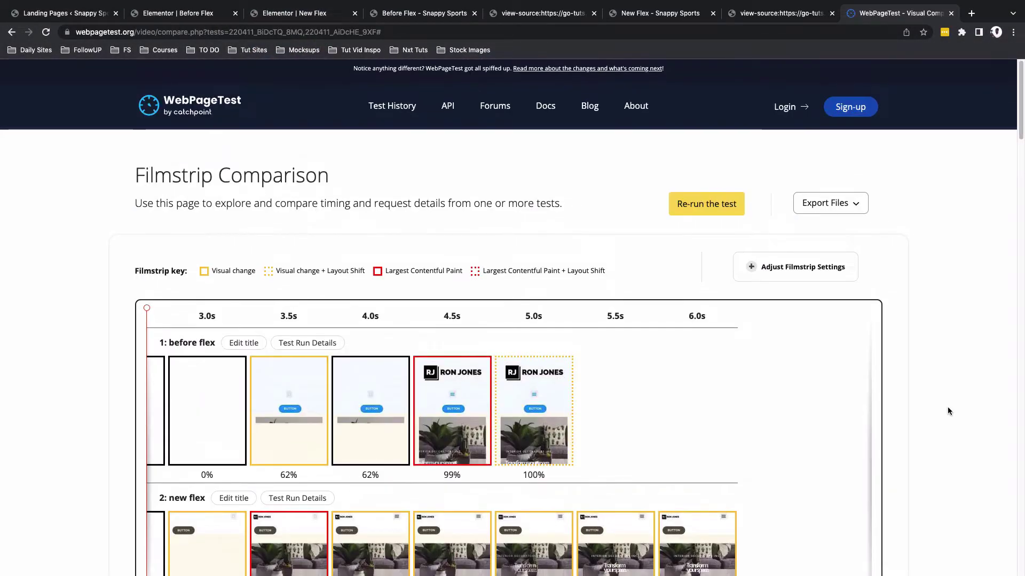
scroll(948, 408, down, 10)
scroll(946, 407, down, 5)
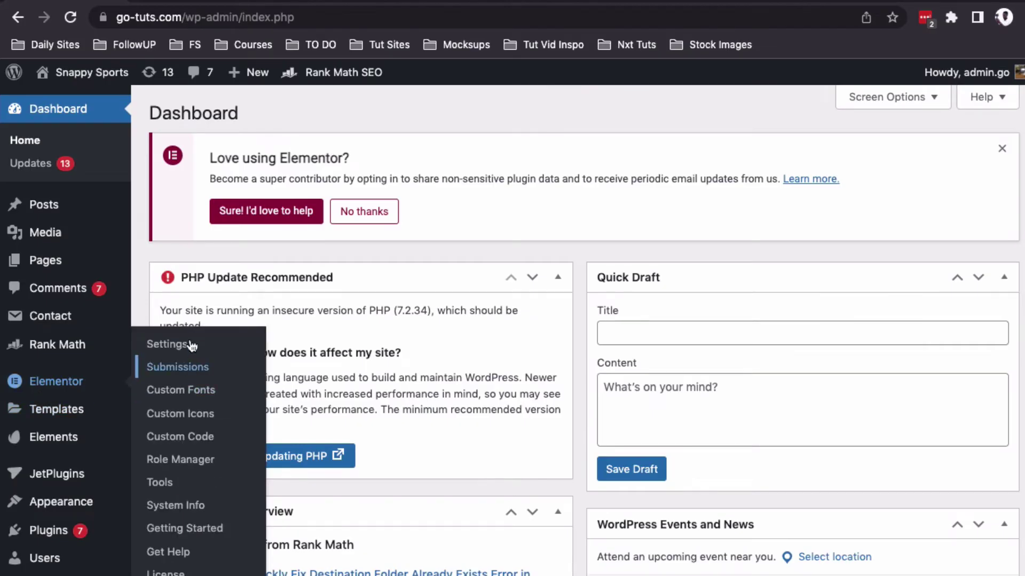
Set the Flexbox Container experiment to Active in Elementor's settings and save the changes
click(192, 345)
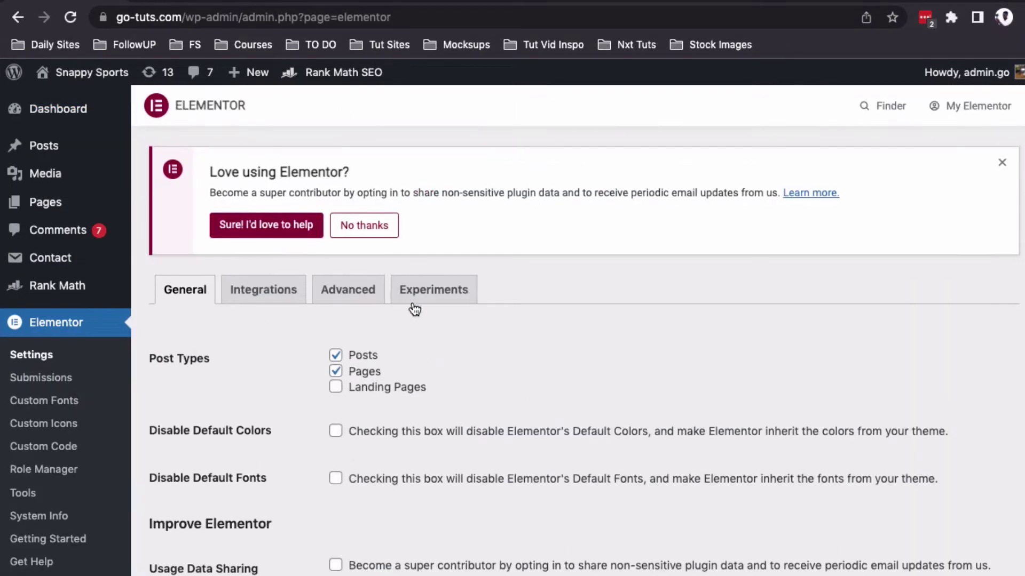
click(417, 302)
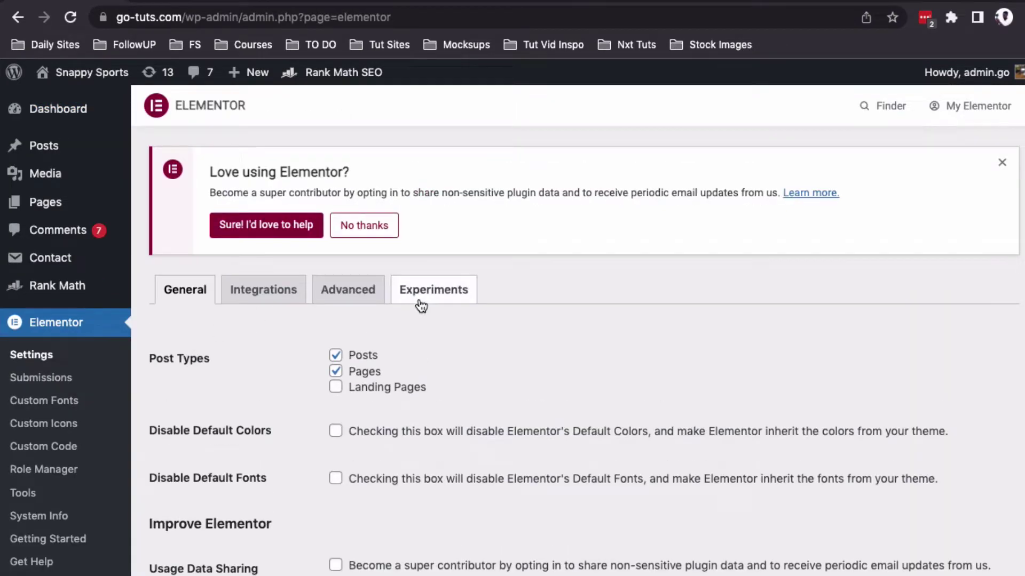
scroll(422, 320, down, 10)
click(370, 333)
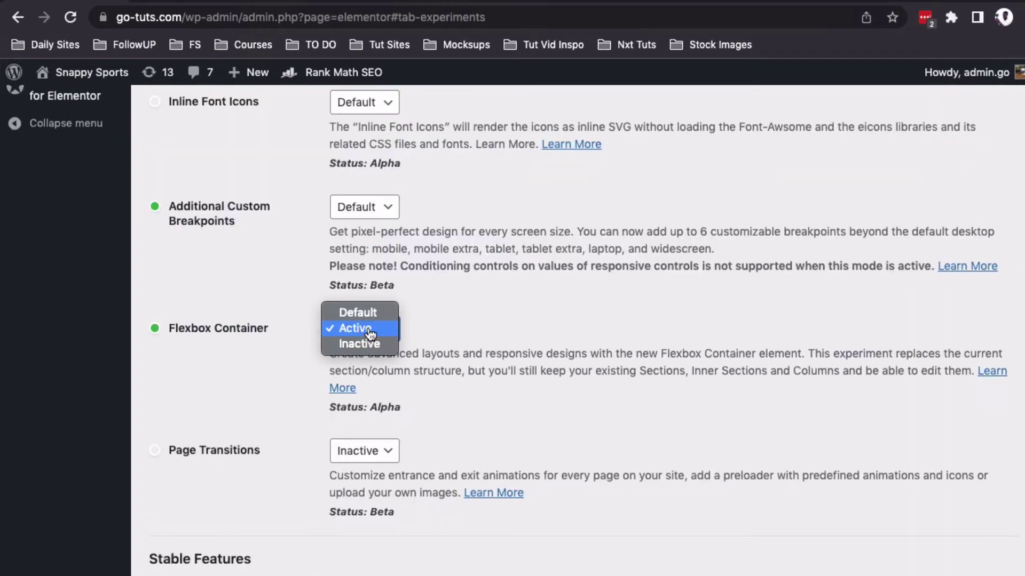
click(369, 331)
scroll(406, 383, down, 10)
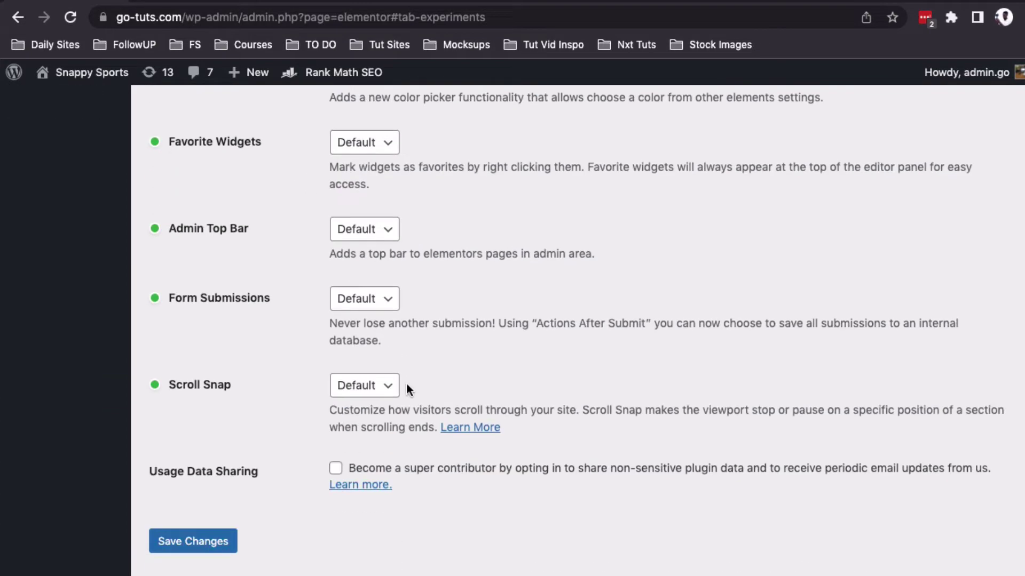
click(214, 550)
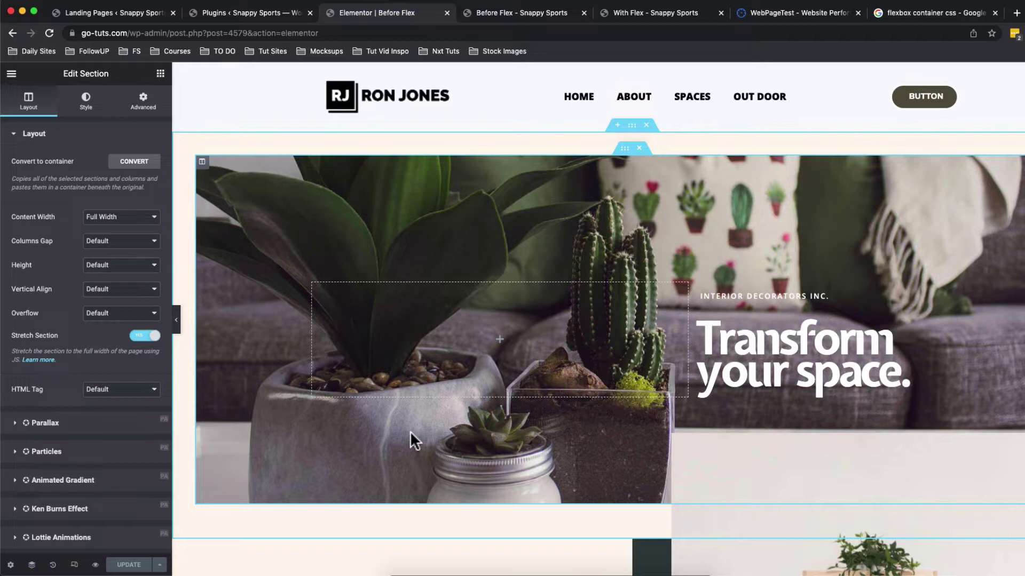
Review the live Before Flex page from the hero down to the More Information section
key(ctrl+Tab)
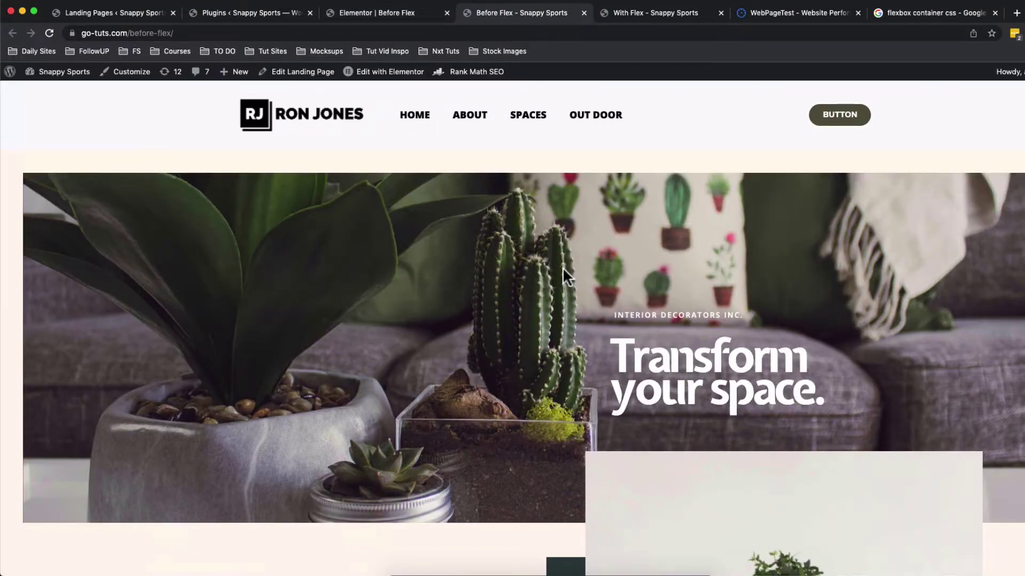
scroll(563, 268, down, 7)
scroll(562, 267, down, 8)
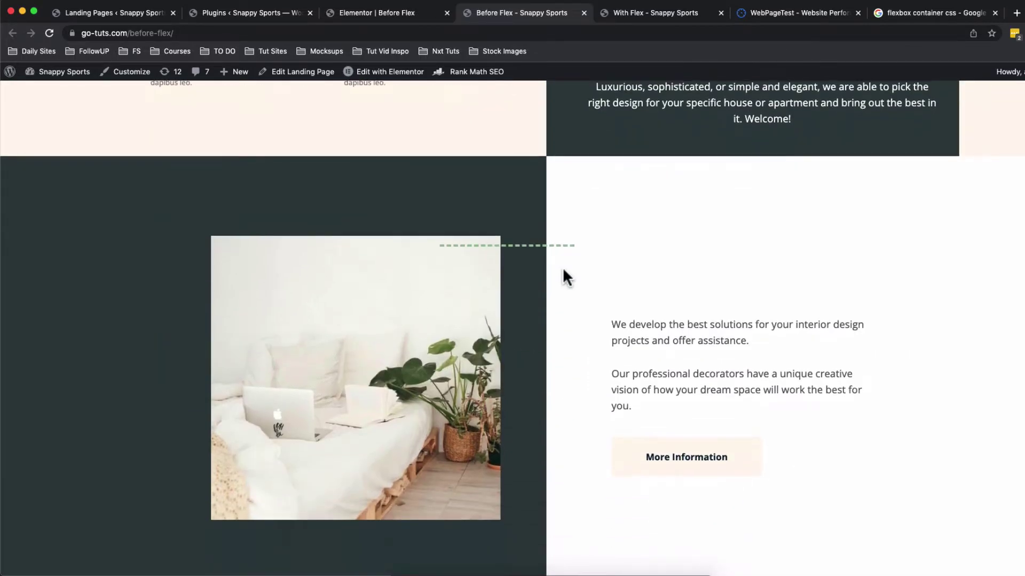
scroll(562, 278, up, 15)
Return to the Before Flex page in the Elementor editor and examine how its header, hero and lower sections are structured
key(ctrl+shift+Tab)
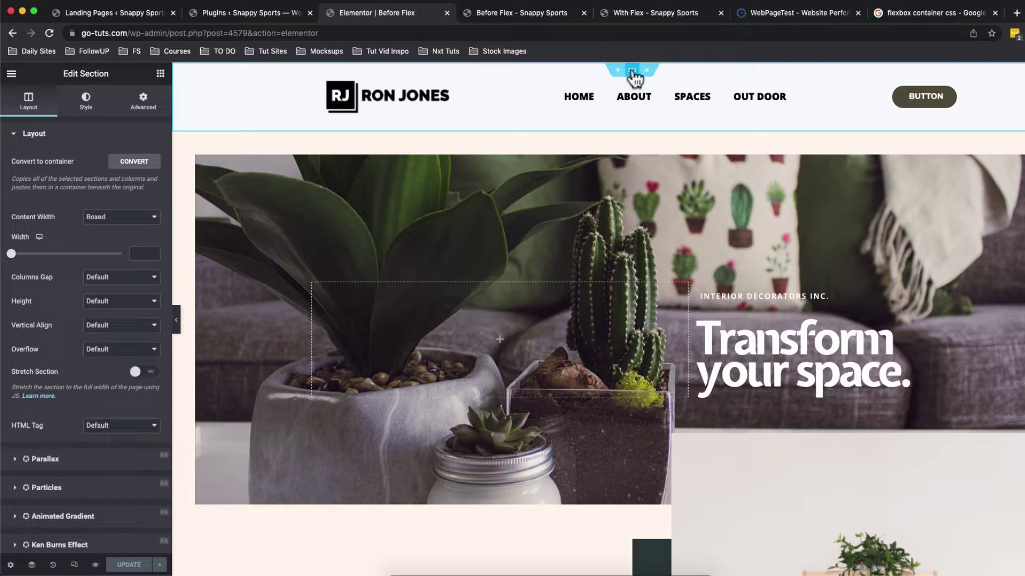
click(633, 74)
click(633, 128)
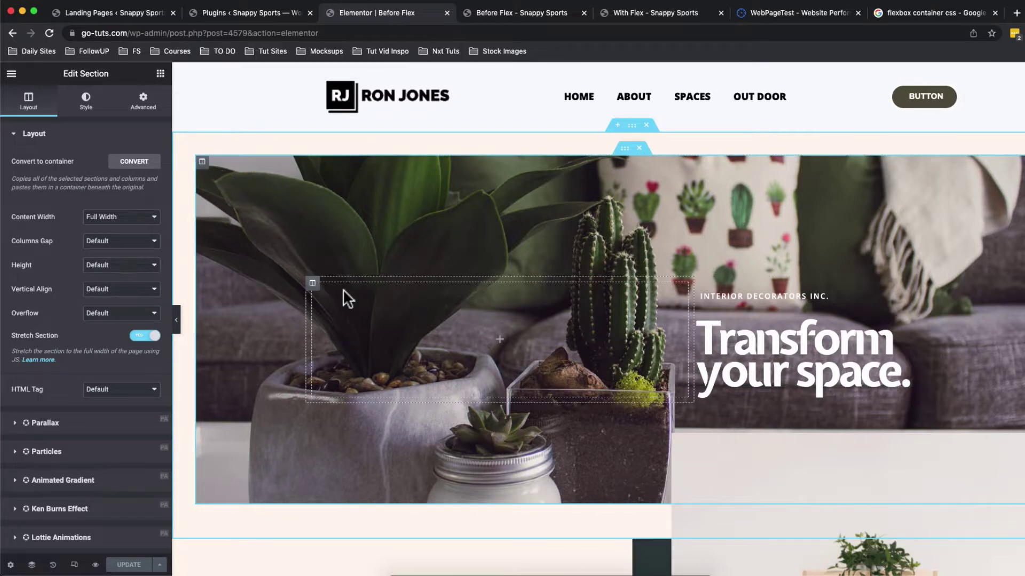
scroll(570, 424, down, 3)
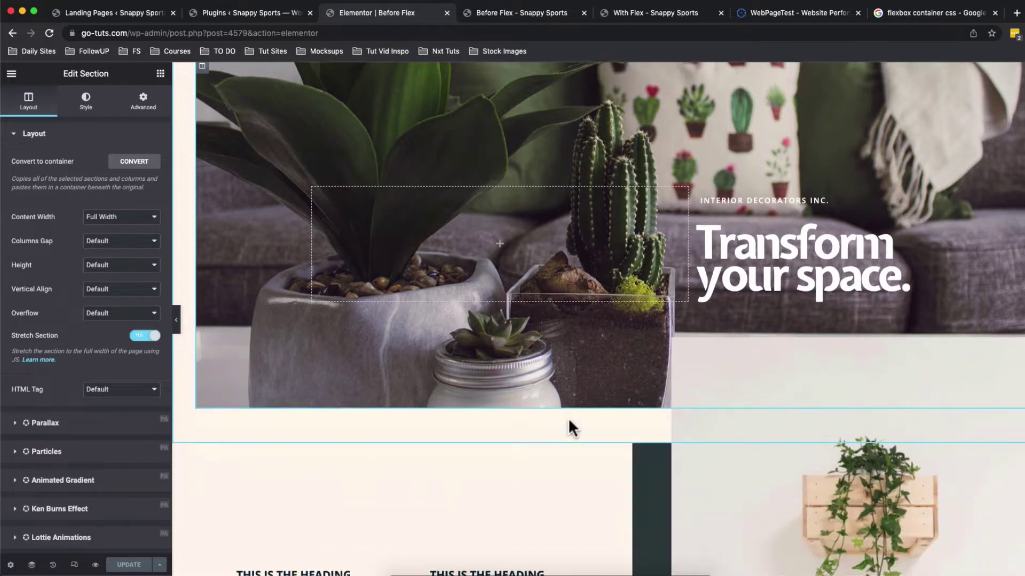
scroll(570, 425, down, 5)
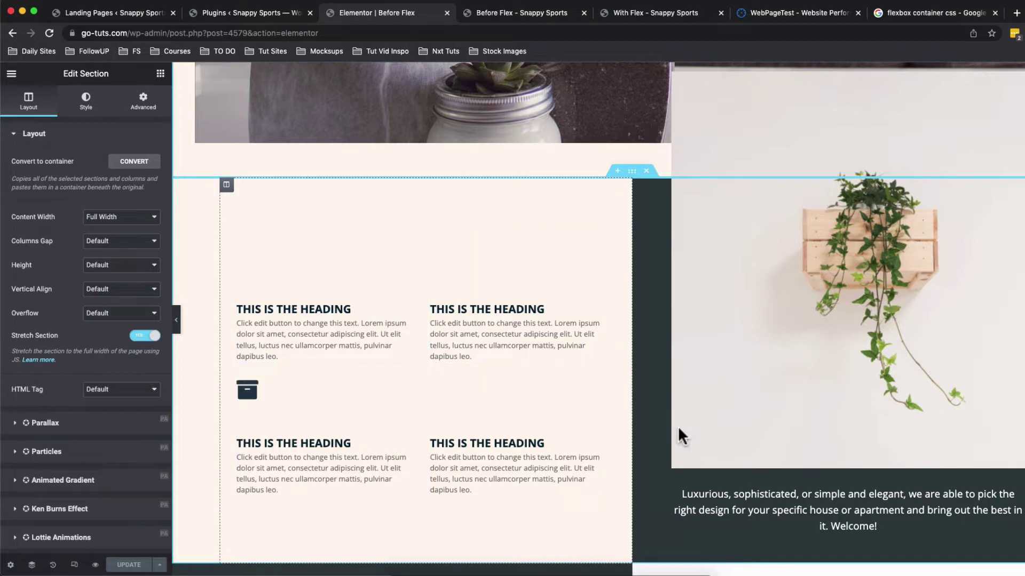
scroll(703, 488, down, 8)
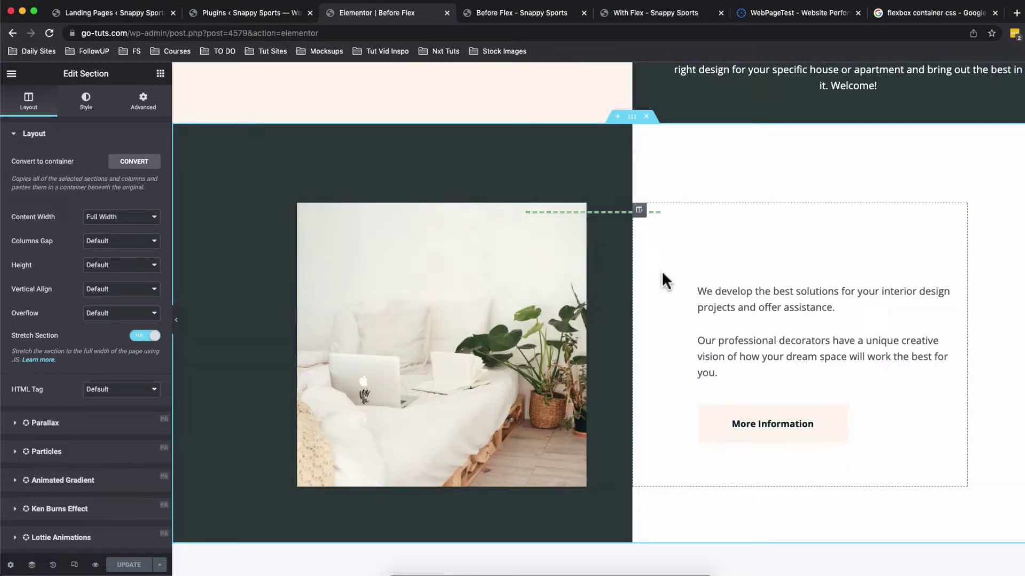
scroll(503, 283, up, 7)
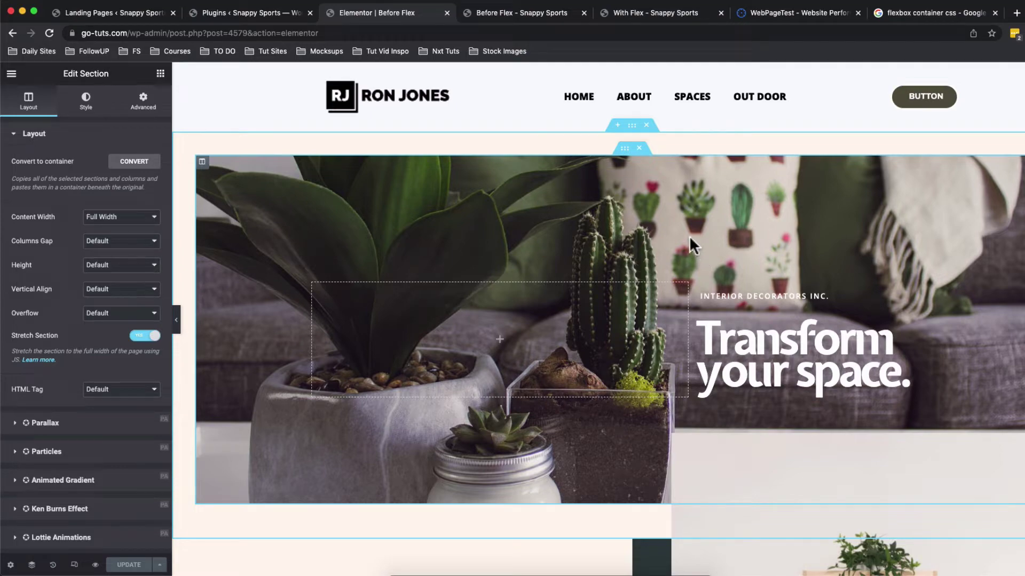
scroll(689, 239, down, 12)
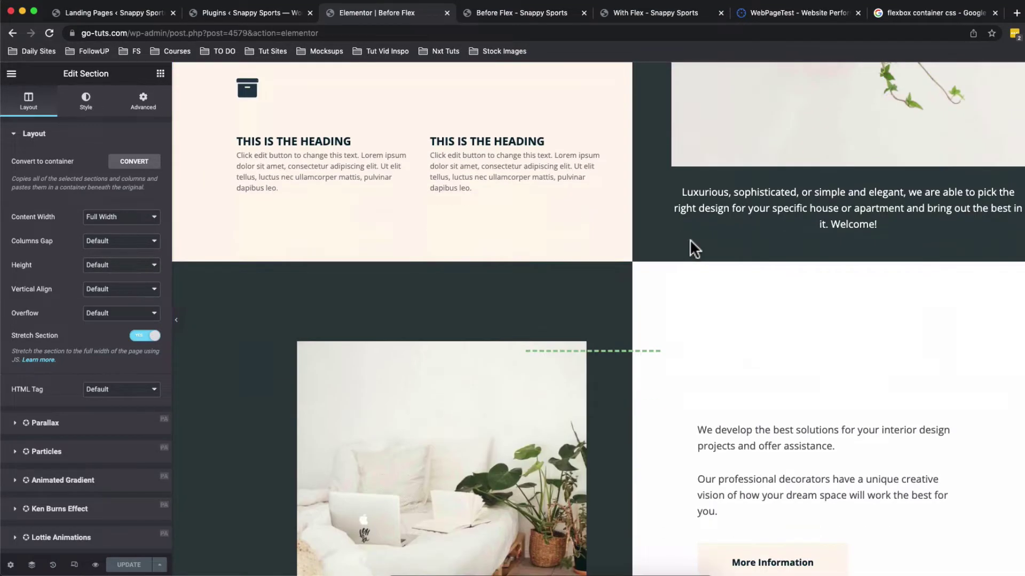
scroll(689, 239, down, 4)
scroll(689, 239, up, 5)
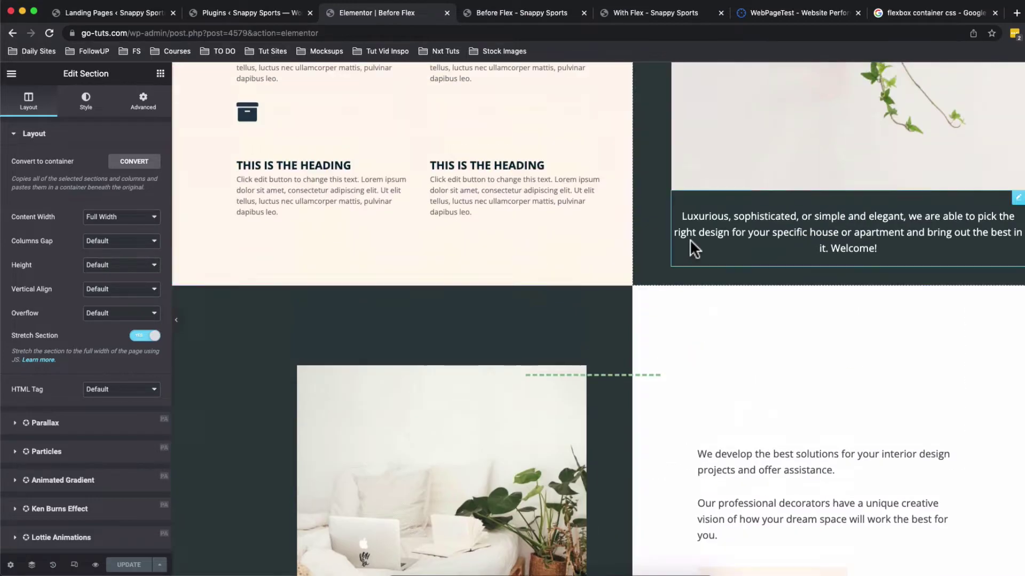
scroll(689, 239, up, 6)
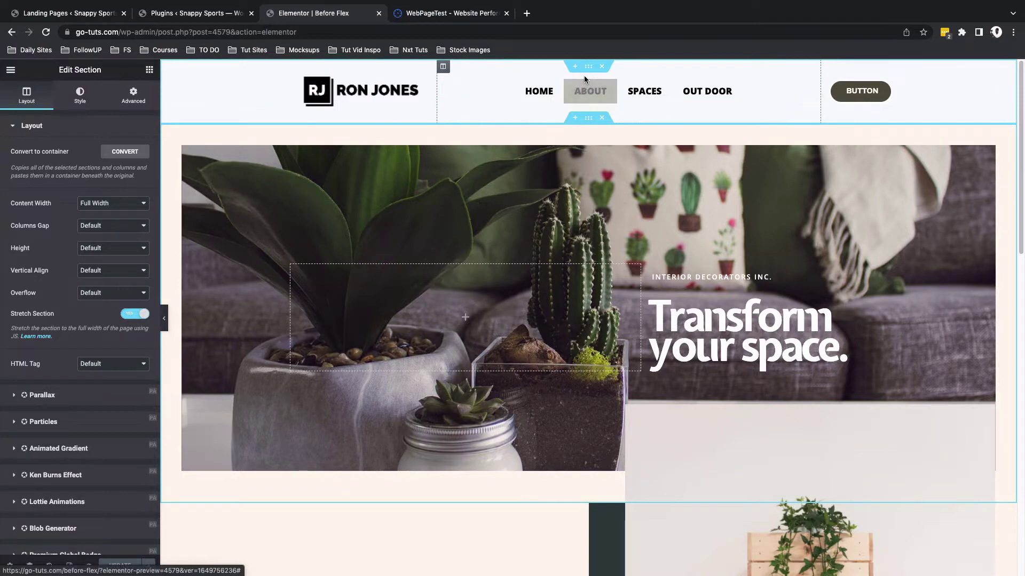
click(587, 67)
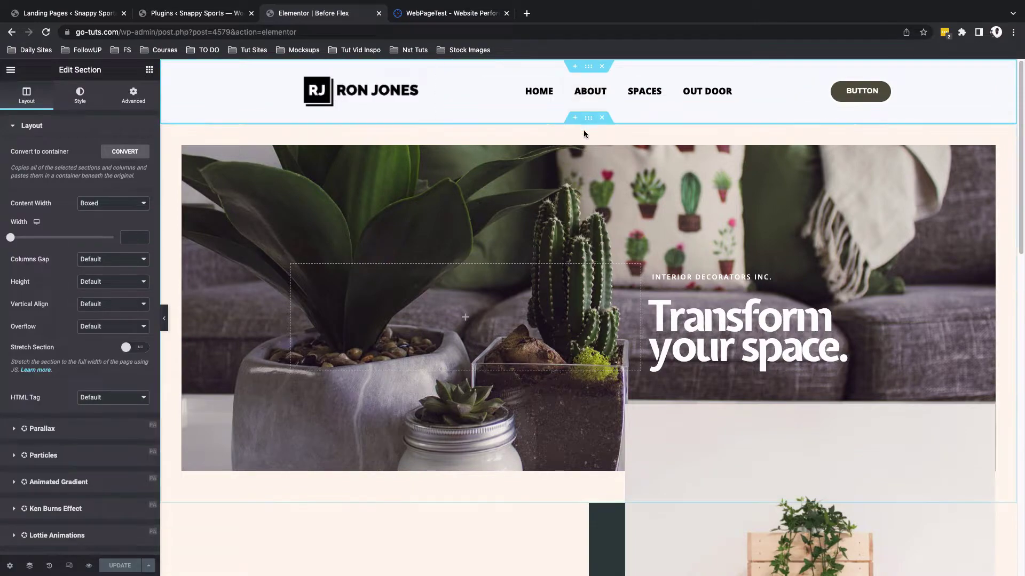
scroll(587, 240, down, 10)
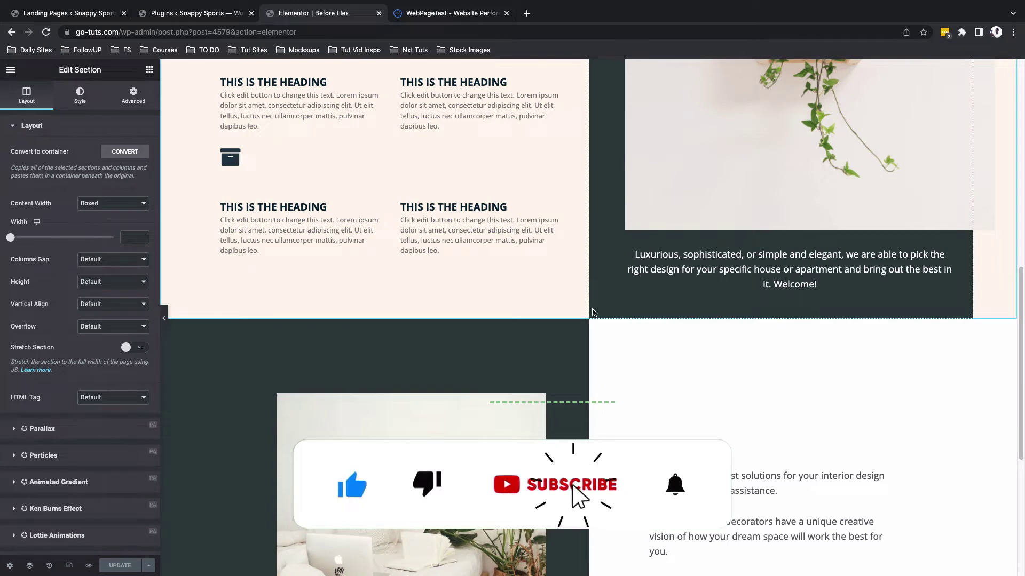
scroll(592, 313, down, 7)
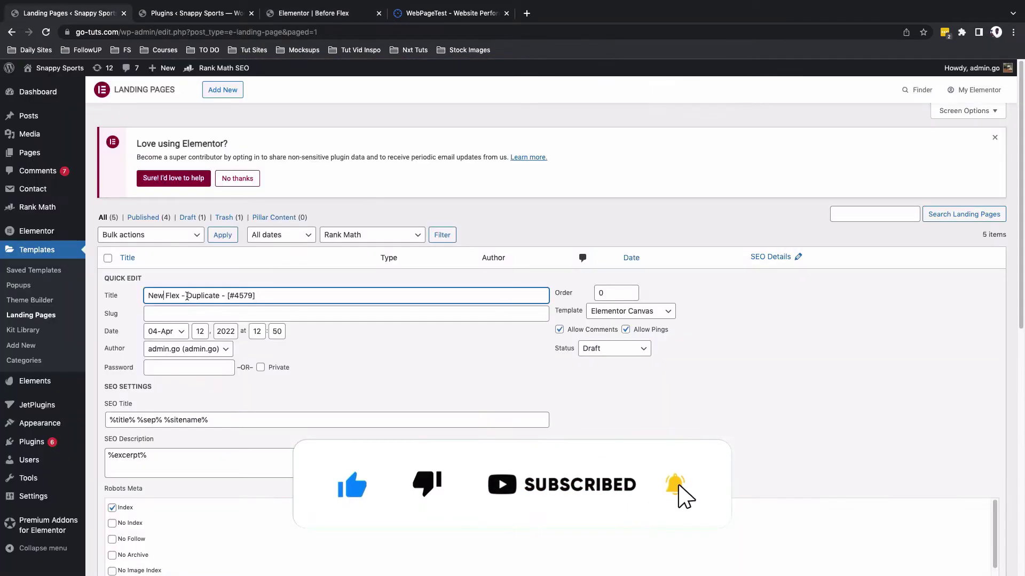
Shorten the duplicated landing page's title to New Flex and bring that page up in the Elementor editor
double_click(202, 296)
key(BackSpace)
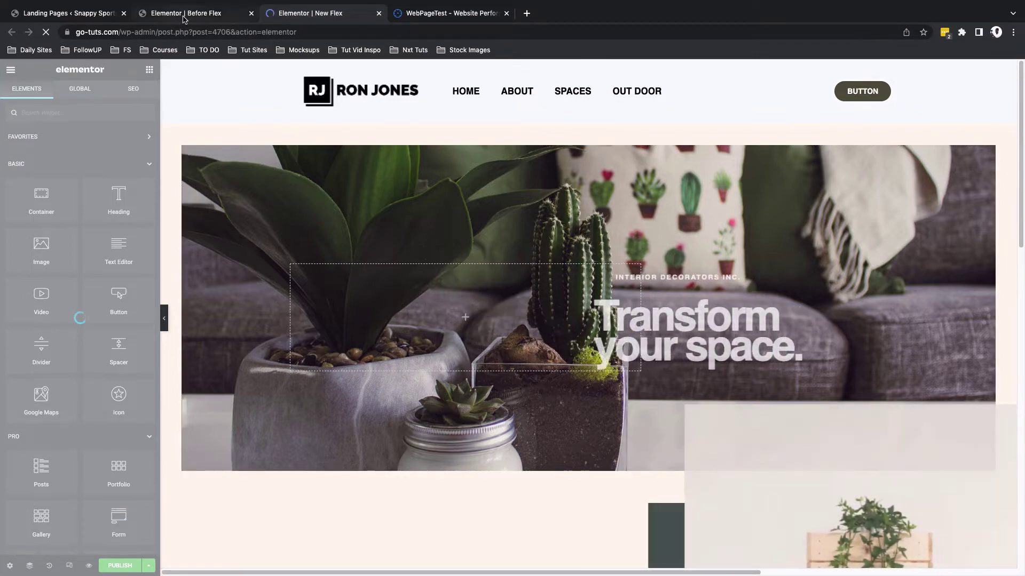
click(183, 16)
click(301, 13)
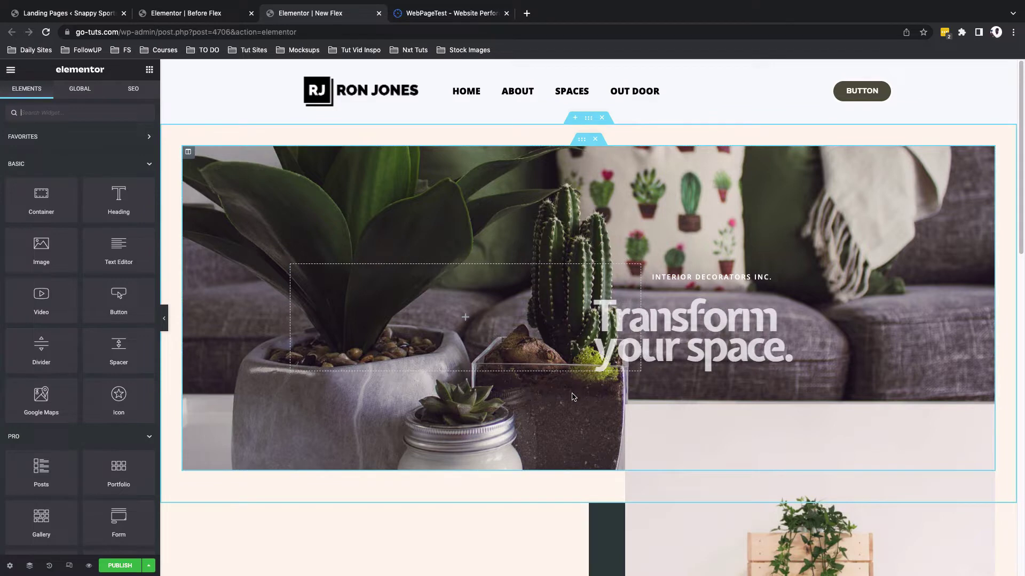
Convert all sections of the New Flex page to containers through the landing page's general settings
scroll(578, 475, down, 1)
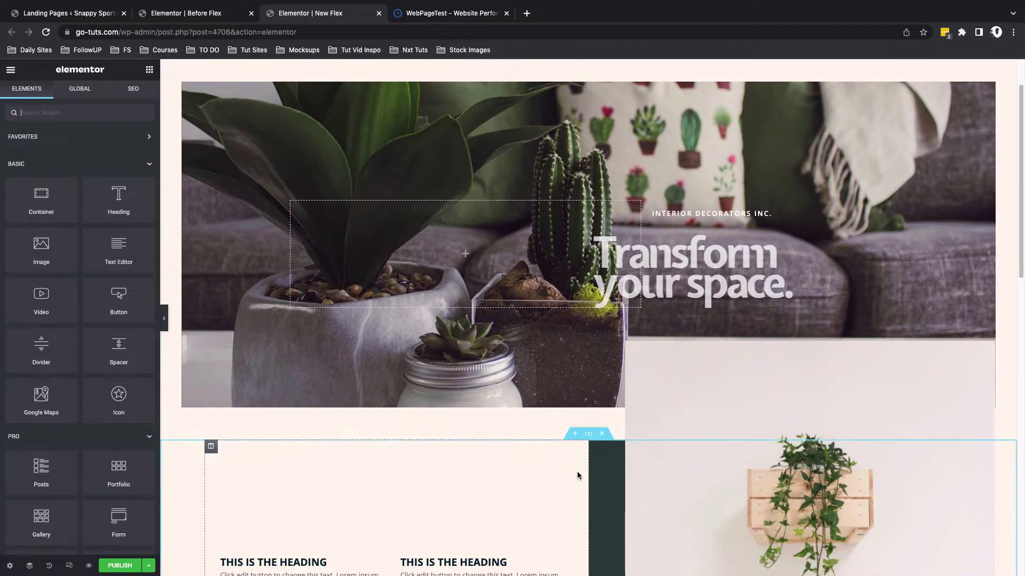
scroll(588, 75, up, 1)
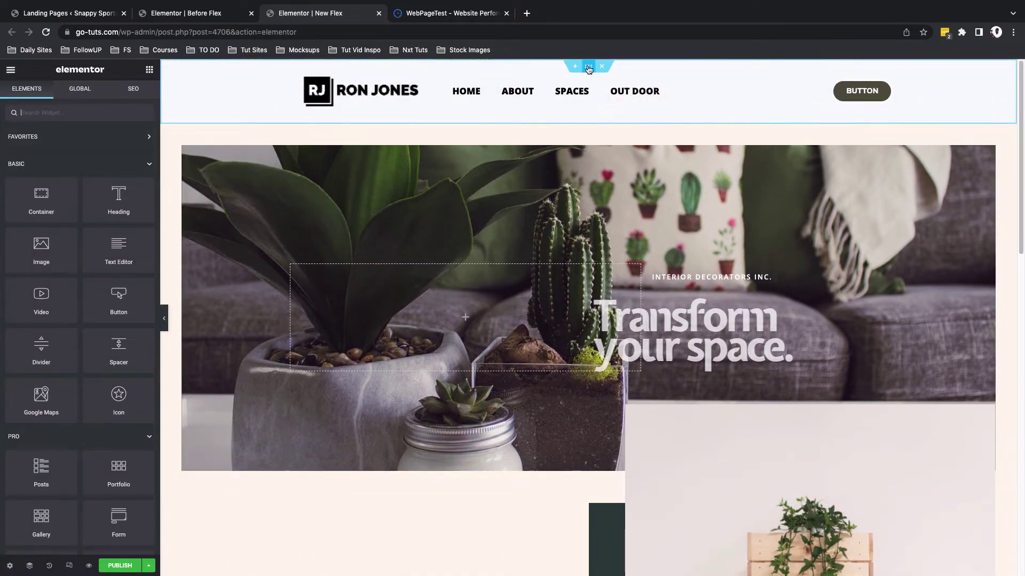
click(588, 67)
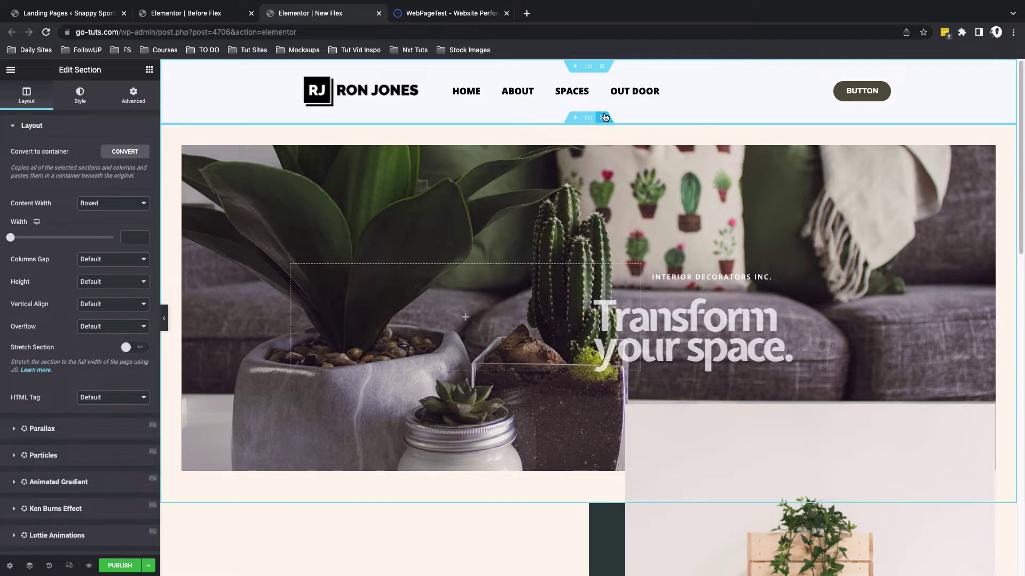
click(589, 118)
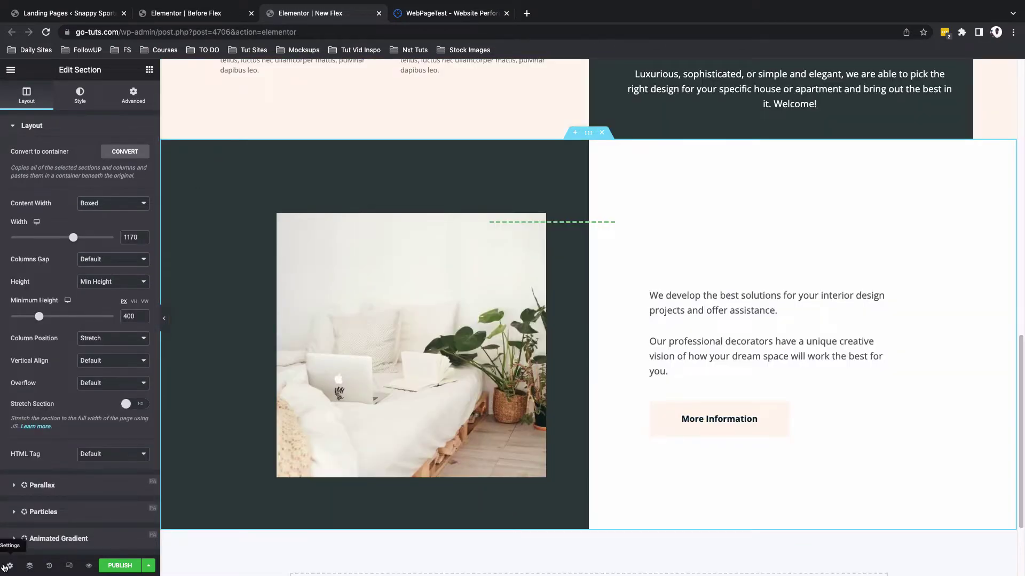
click(9, 566)
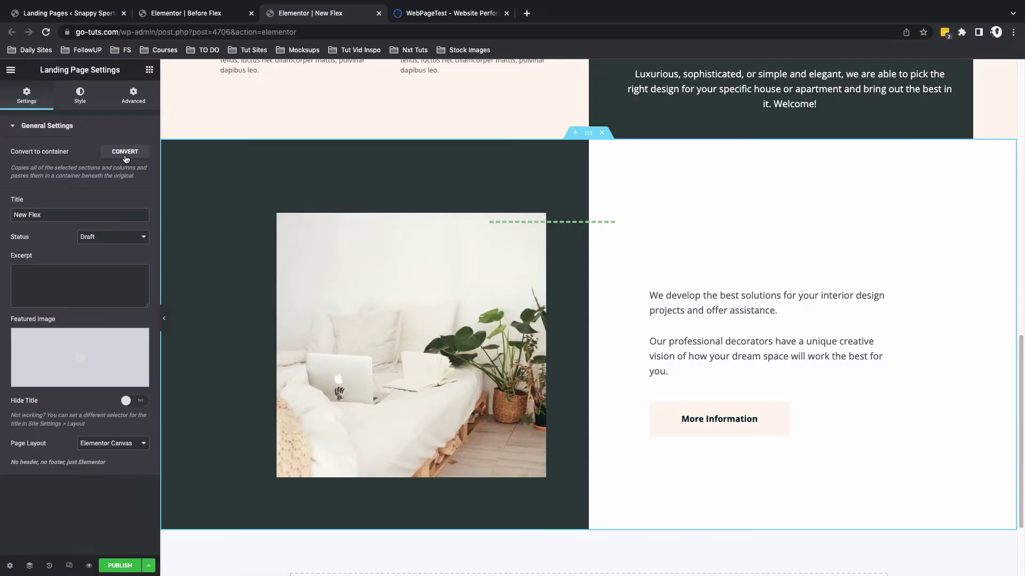
click(125, 153)
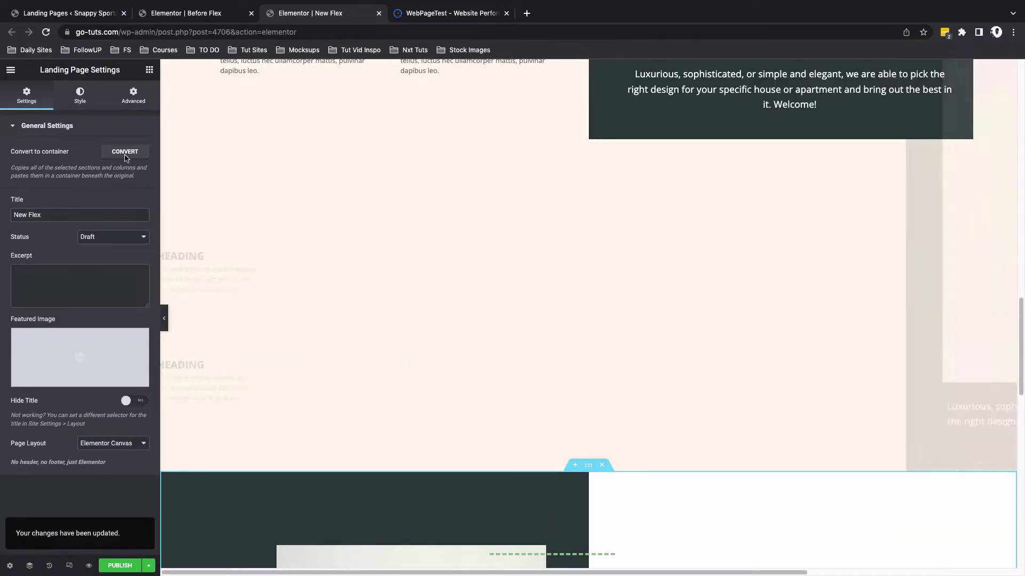
Compare the original header, hero and content sections with their converted containers by inspecting each one's layout settings
scroll(489, 268, up, 10)
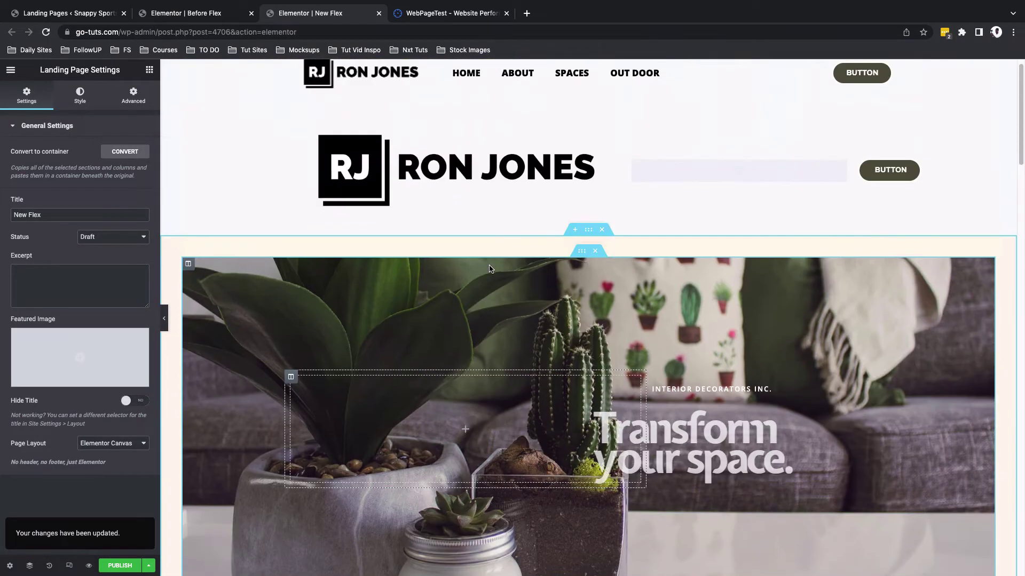
scroll(489, 269, up, 1)
click(253, 114)
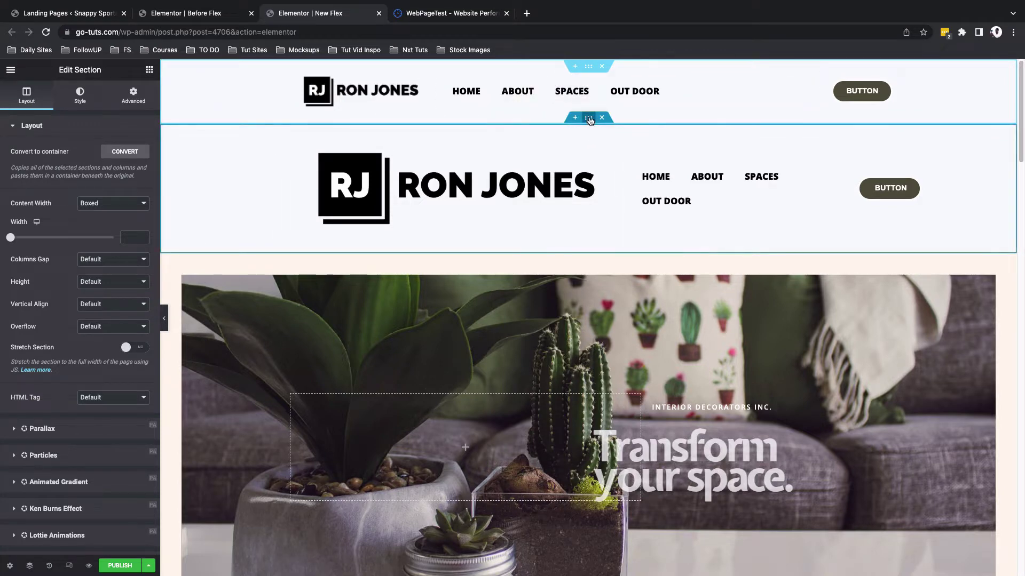
click(589, 119)
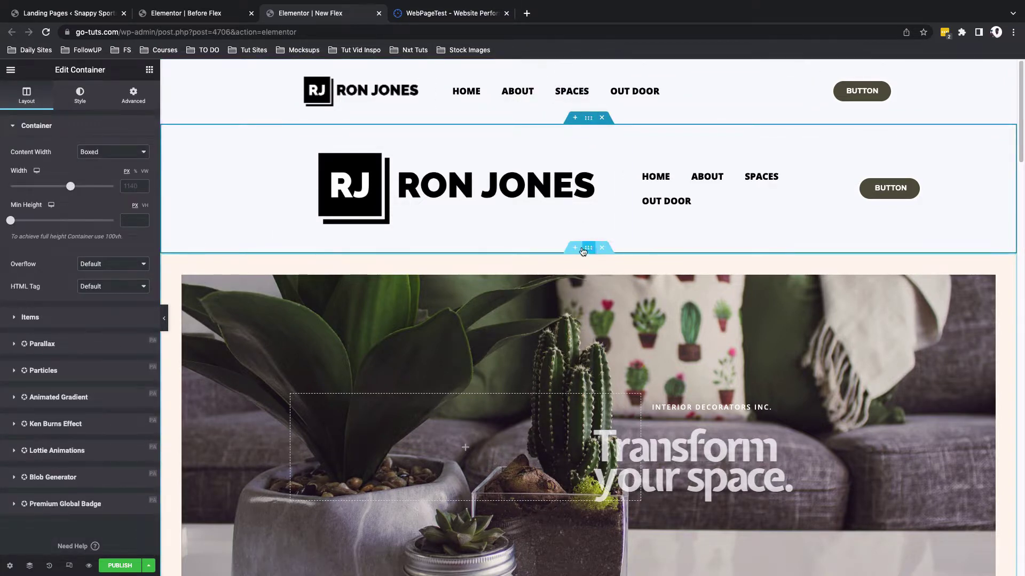
click(590, 249)
scroll(589, 267, down, 7)
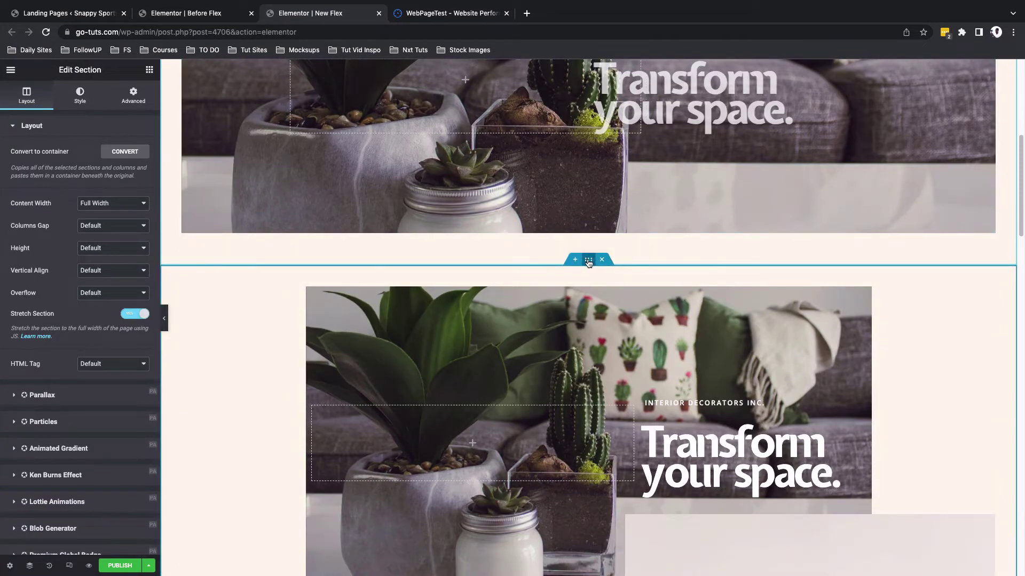
click(588, 261)
scroll(587, 213, down, 9)
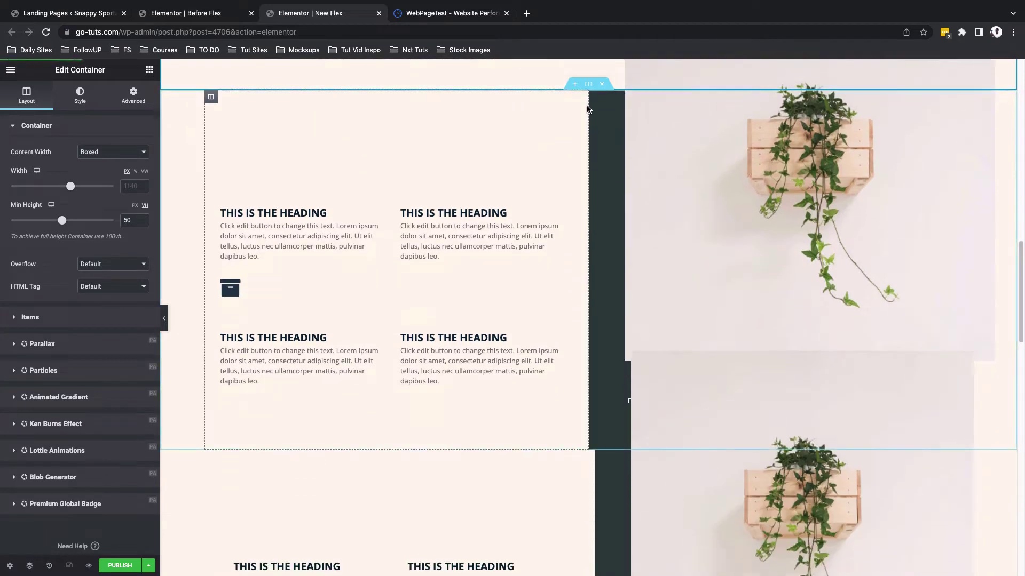
click(609, 277)
scroll(609, 277, down, 6)
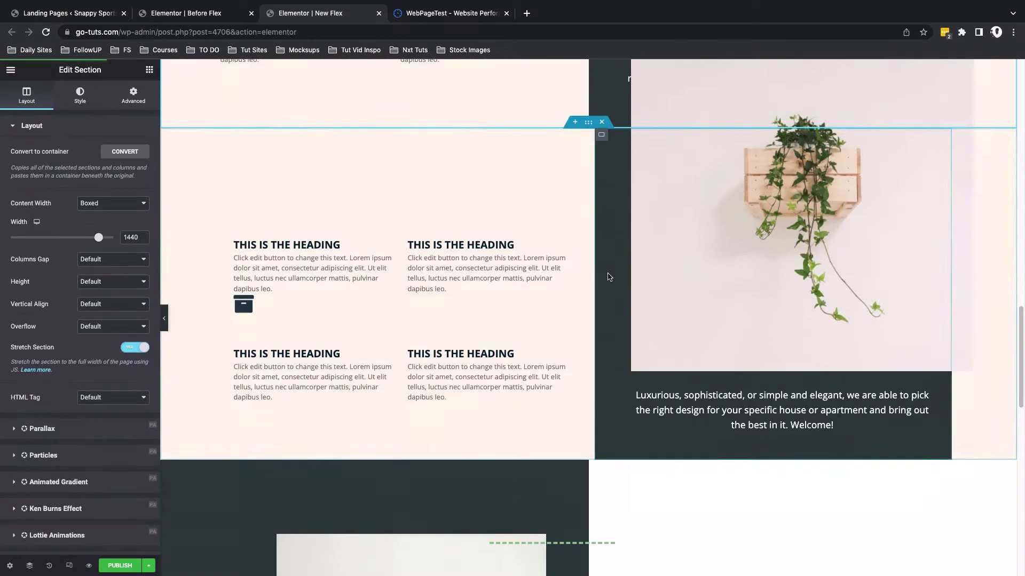
click(588, 122)
scroll(555, 263, up, 15)
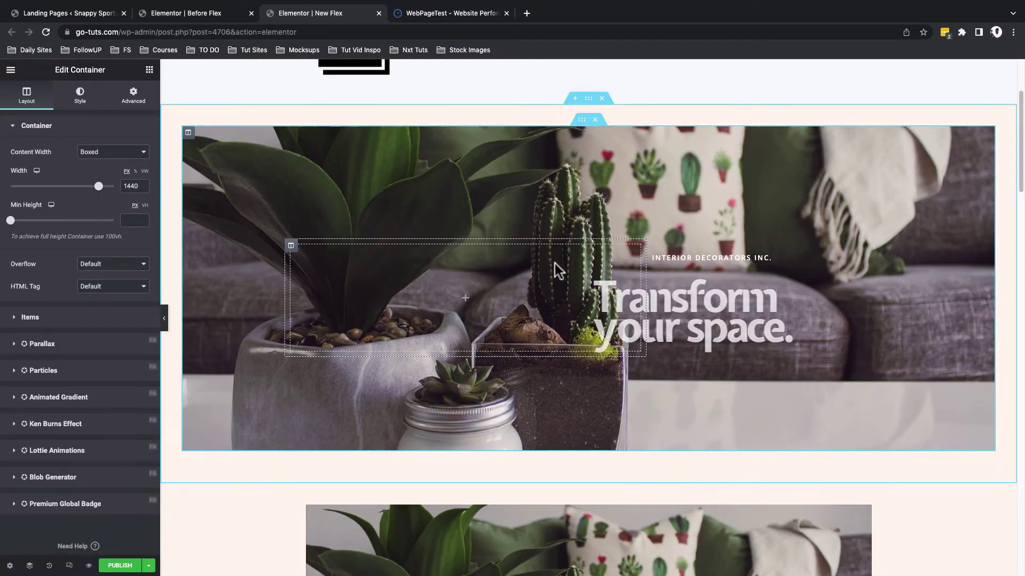
Inspect the converted hero's nested containers and the content blocks below it, checking the inner container's layout settings
scroll(555, 322, down, 8)
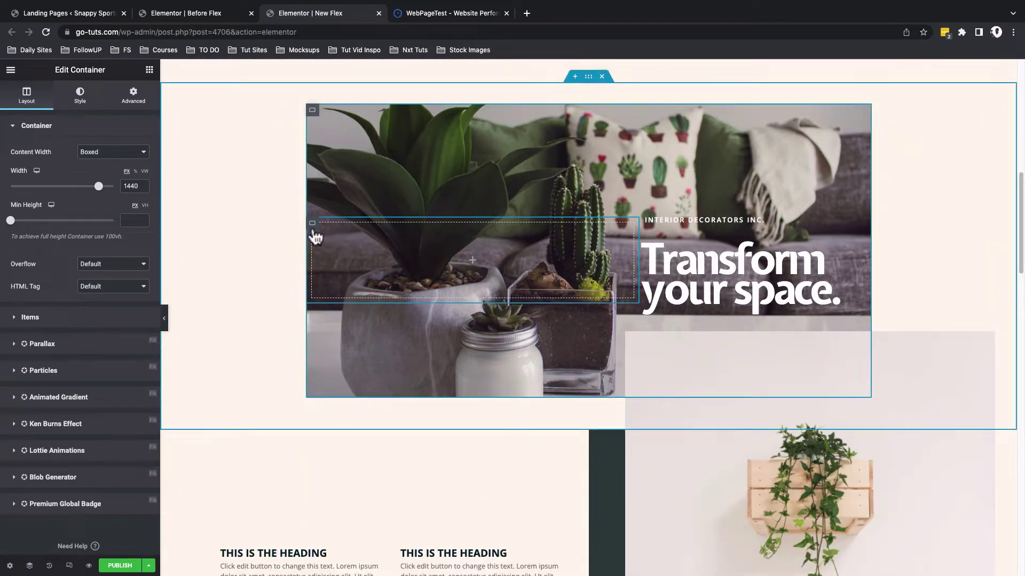
click(315, 235)
click(312, 110)
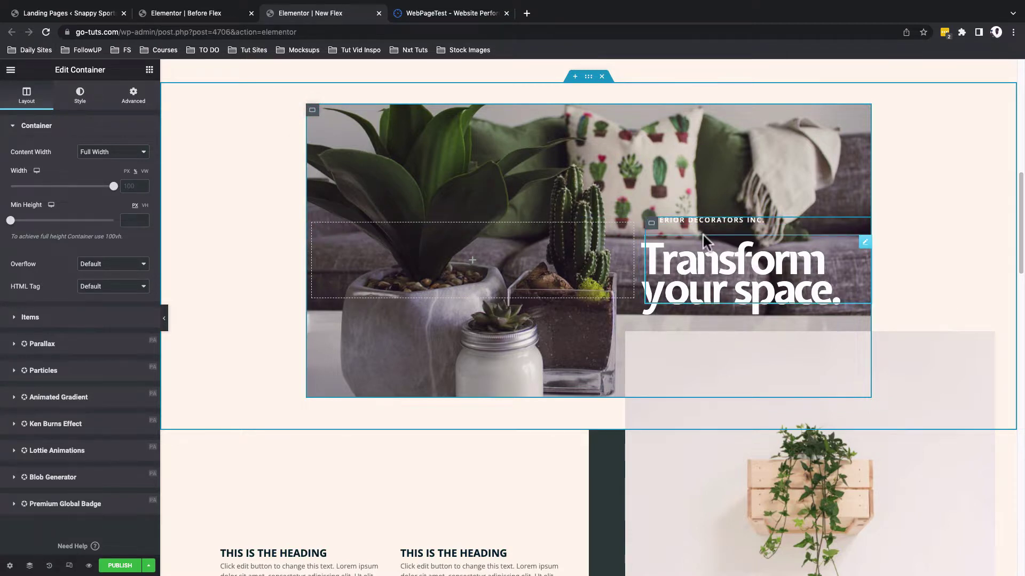
scroll(703, 235, down, 6)
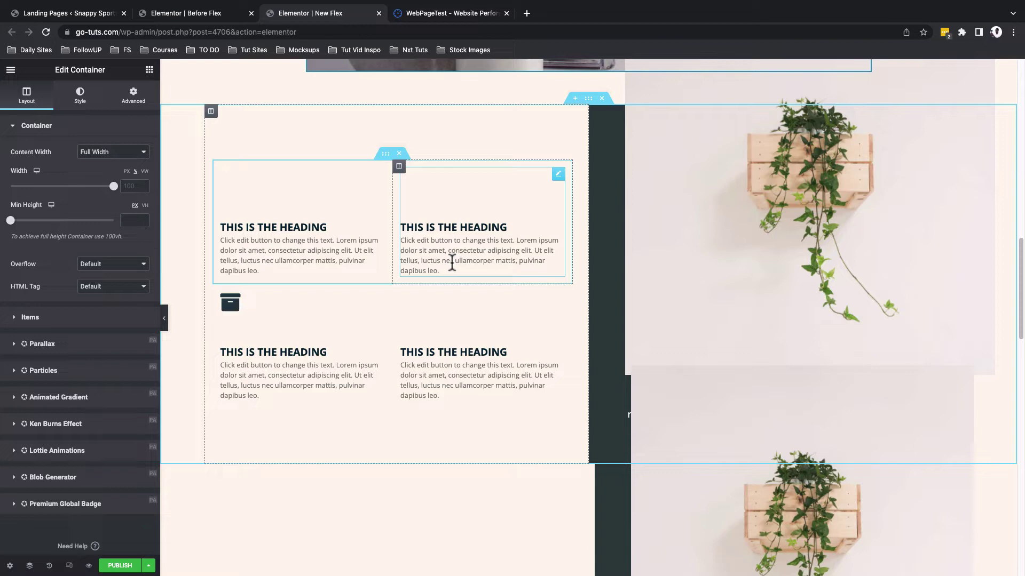
Delete the converted header container and the converted hero container, keeping the original sections
scroll(533, 278, up, 15)
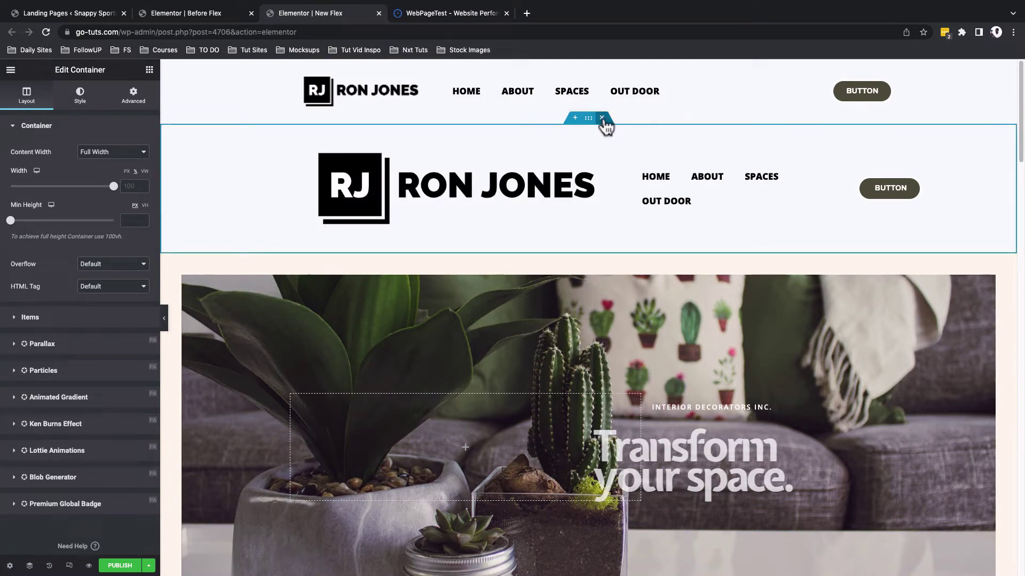
click(602, 118)
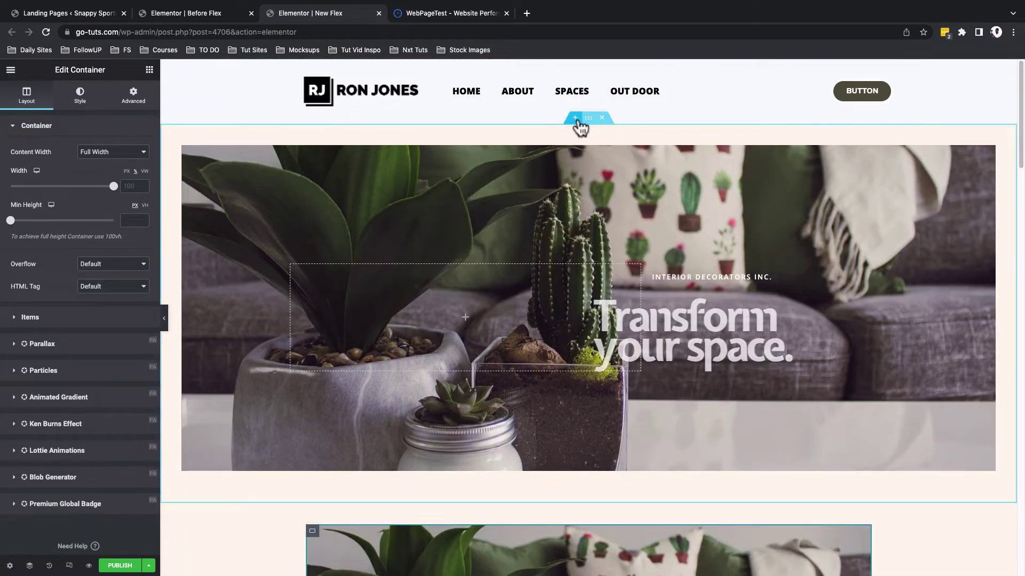
click(582, 126)
scroll(581, 239, down, 5)
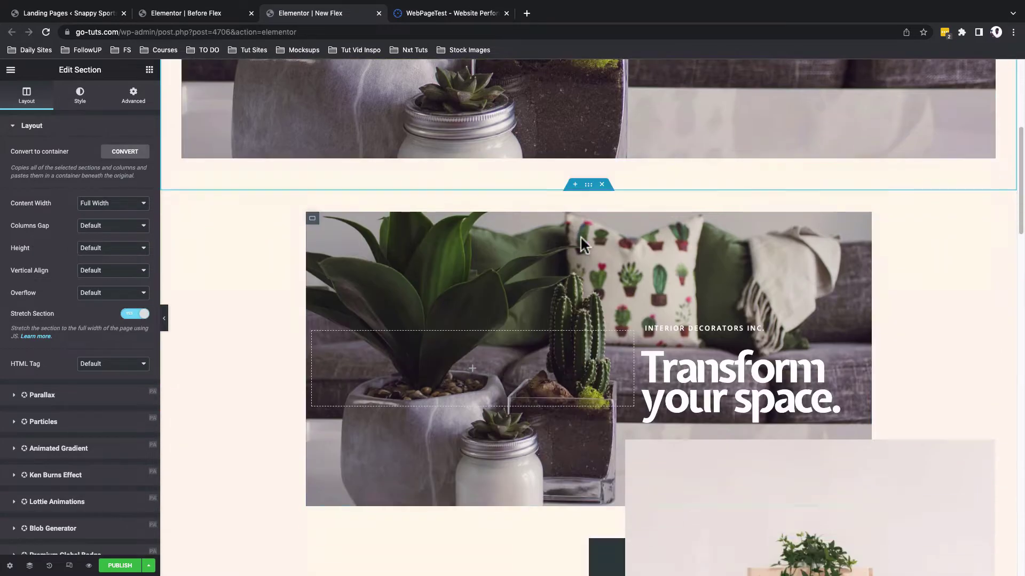
click(599, 186)
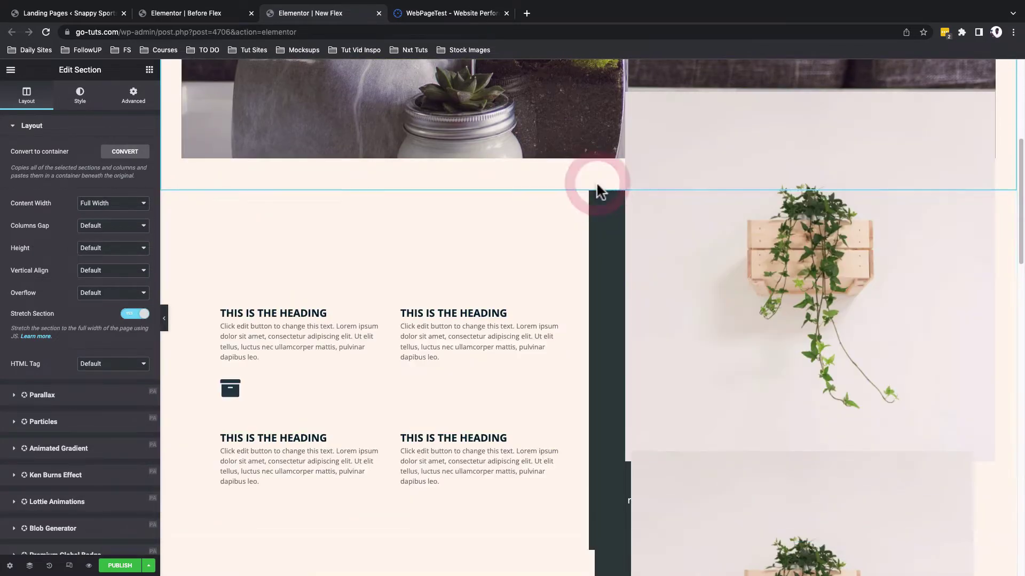
Delete the converted containers of the four-heading content block and of the bottom More Information block, keeping their original sections
mouse_move(592, 201)
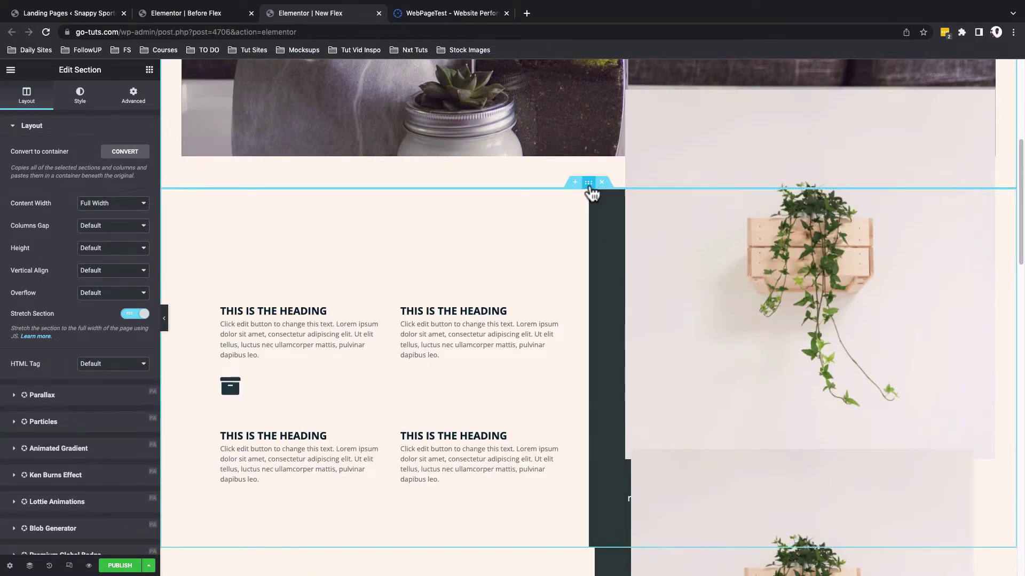
click(589, 183)
scroll(583, 286, down, 6)
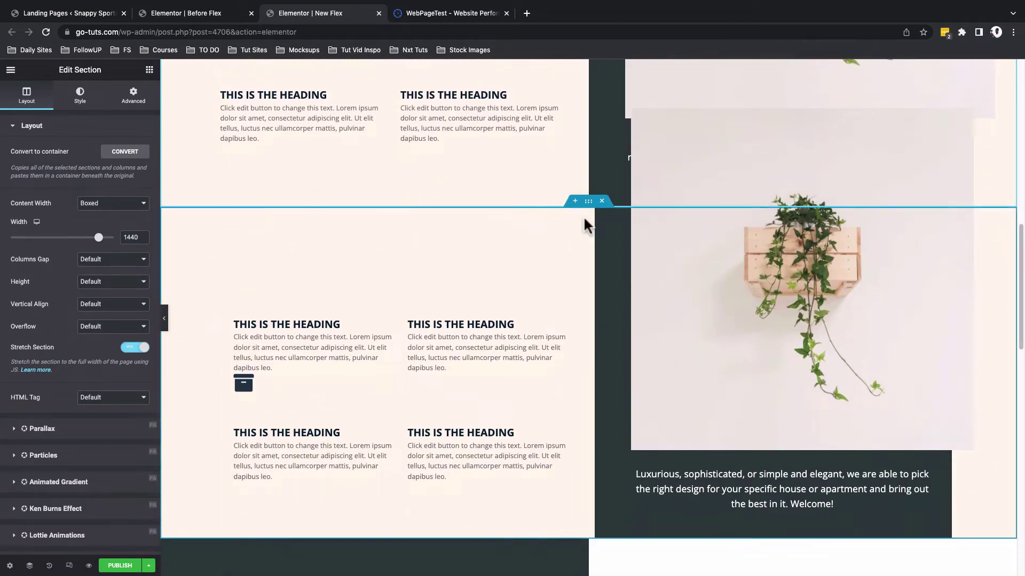
click(589, 203)
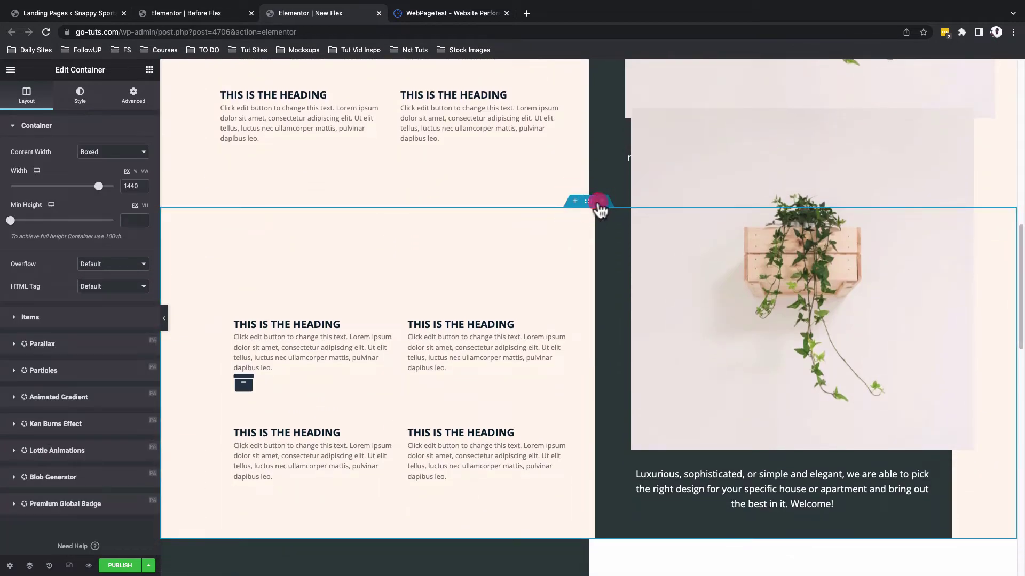
click(599, 203)
scroll(593, 225, down, 10)
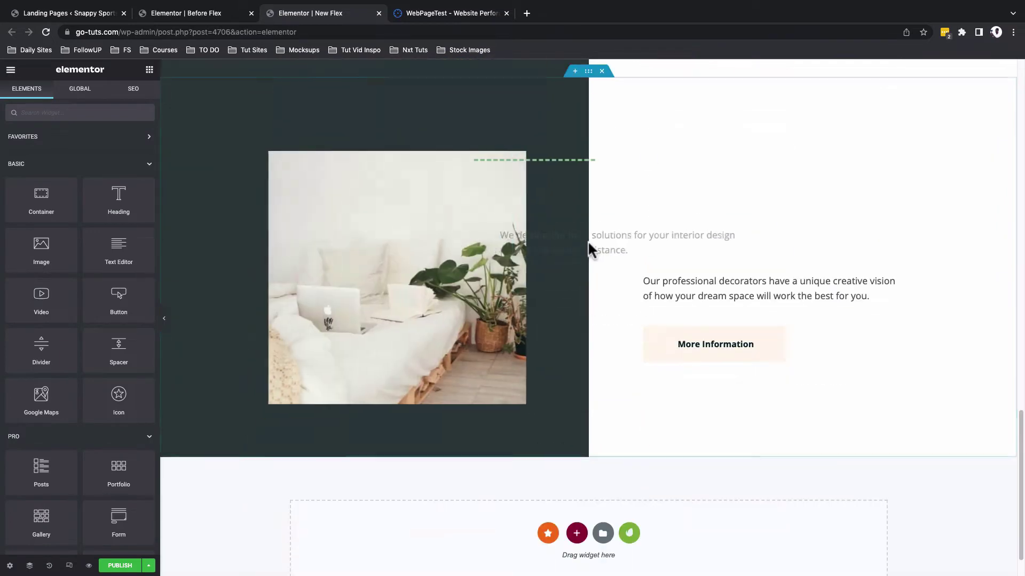
click(589, 72)
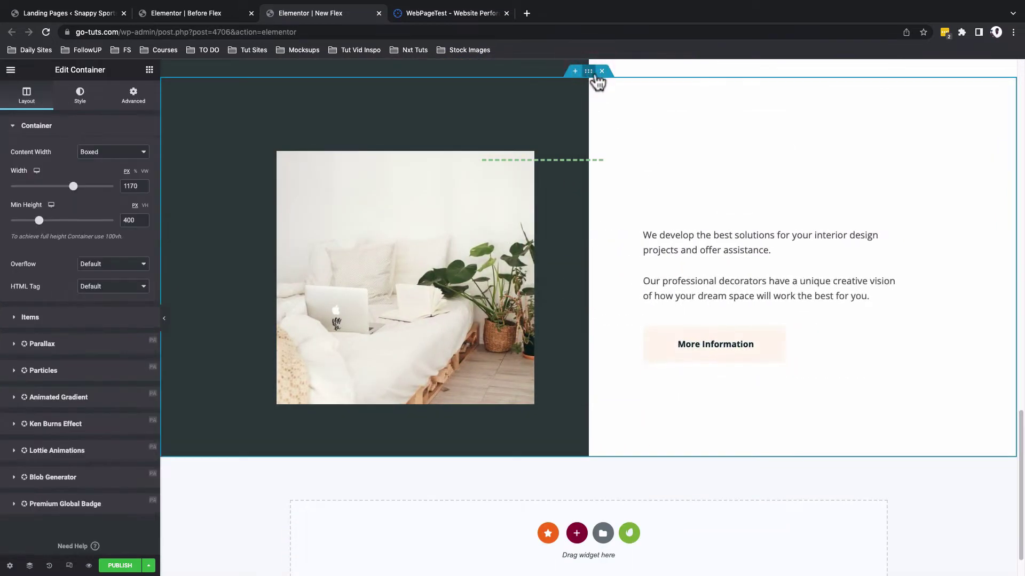
click(597, 75)
Review the preset container structures available for a new block below the header, and close the chooser without picking one
scroll(602, 122, up, 7)
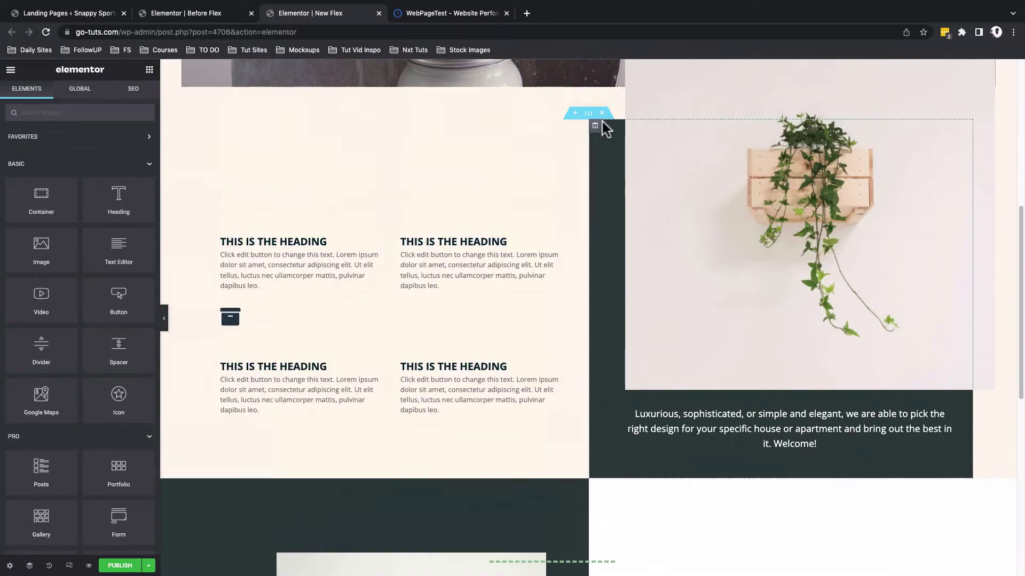
scroll(602, 121, up, 7)
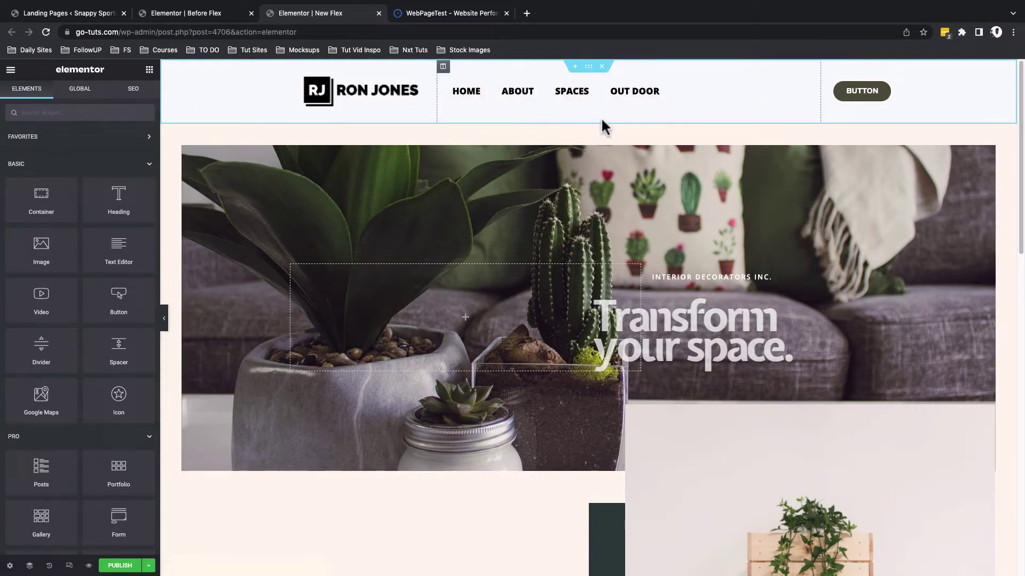
click(576, 118)
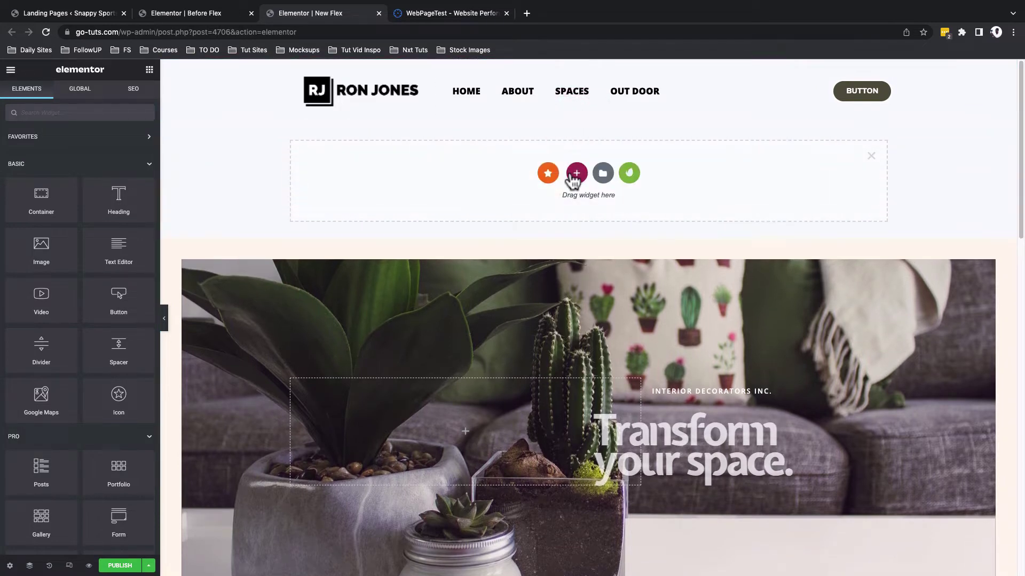
click(548, 171)
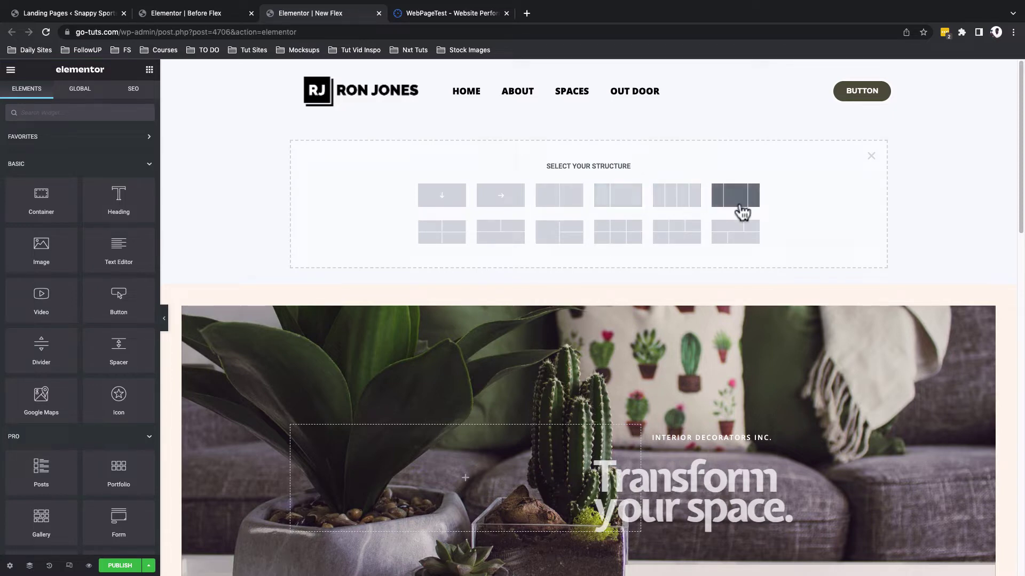
click(870, 156)
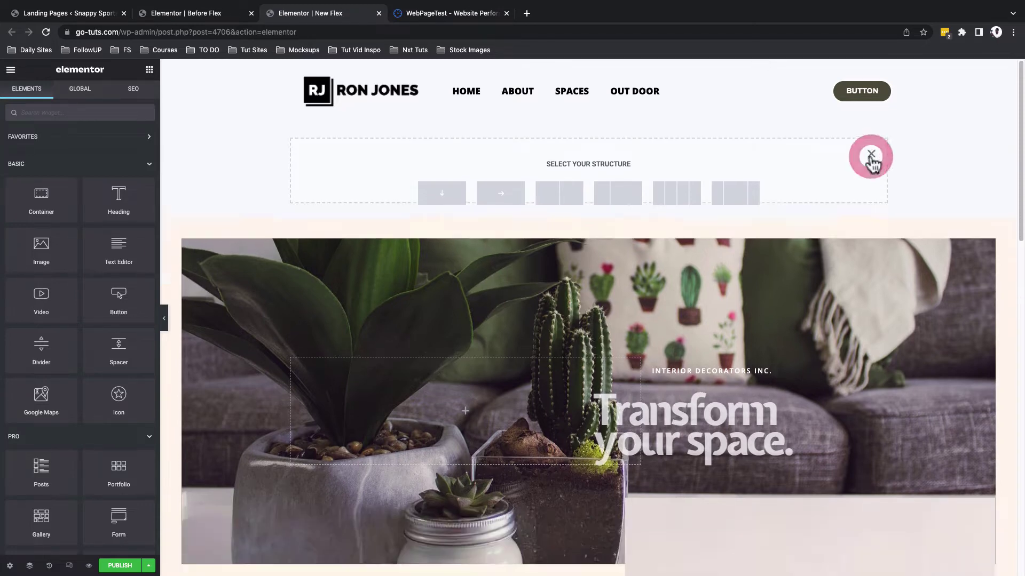
Add an empty container directly below the original header section and show the Navigator
click(576, 123)
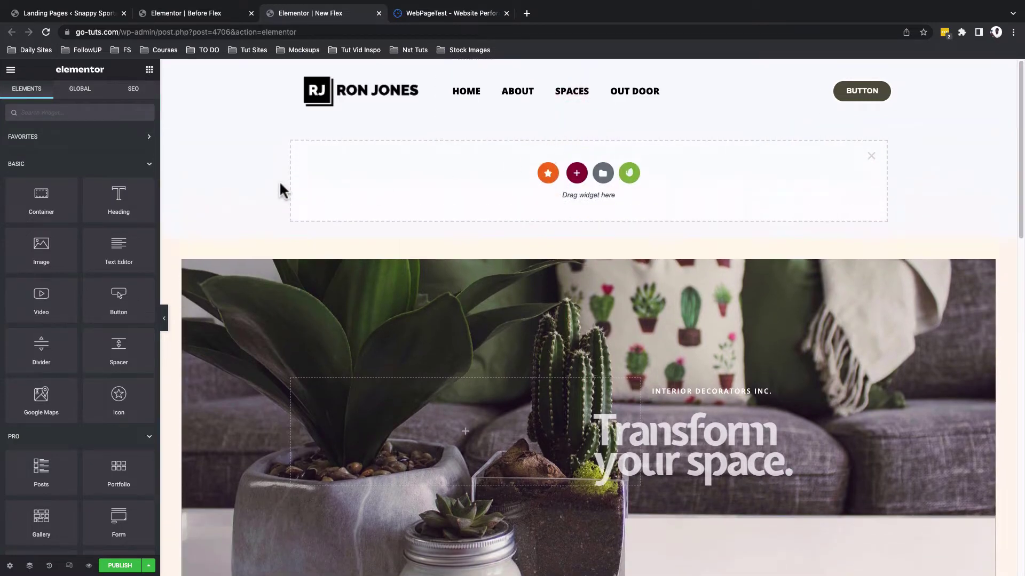
drag(41, 201, 626, 186)
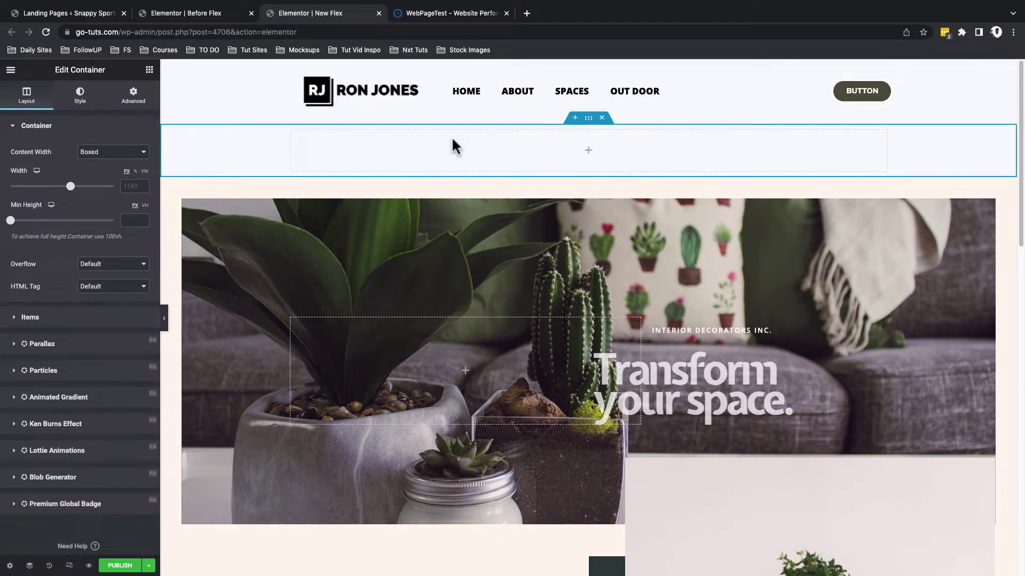
click(359, 149)
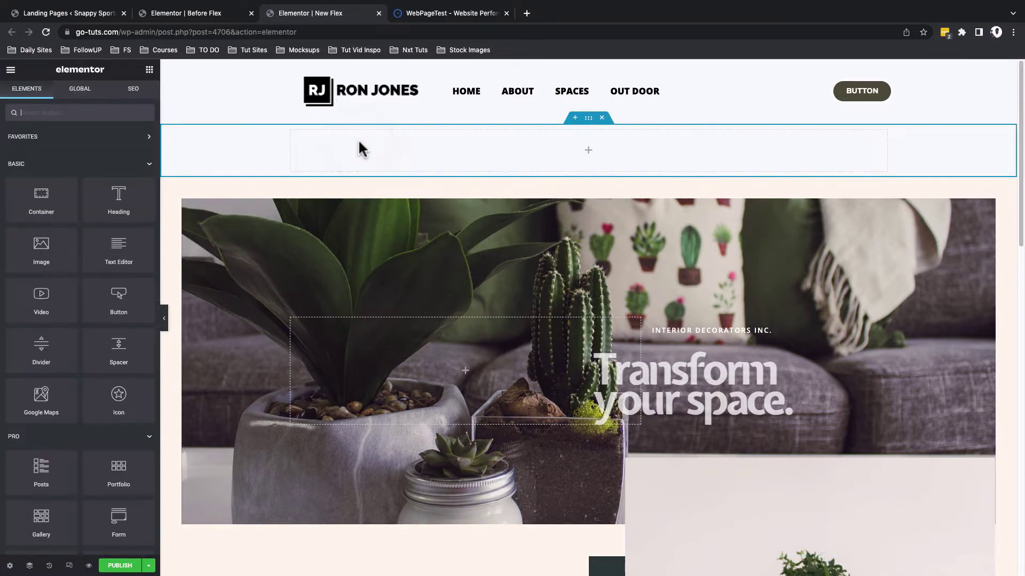
key(ctrl+i)
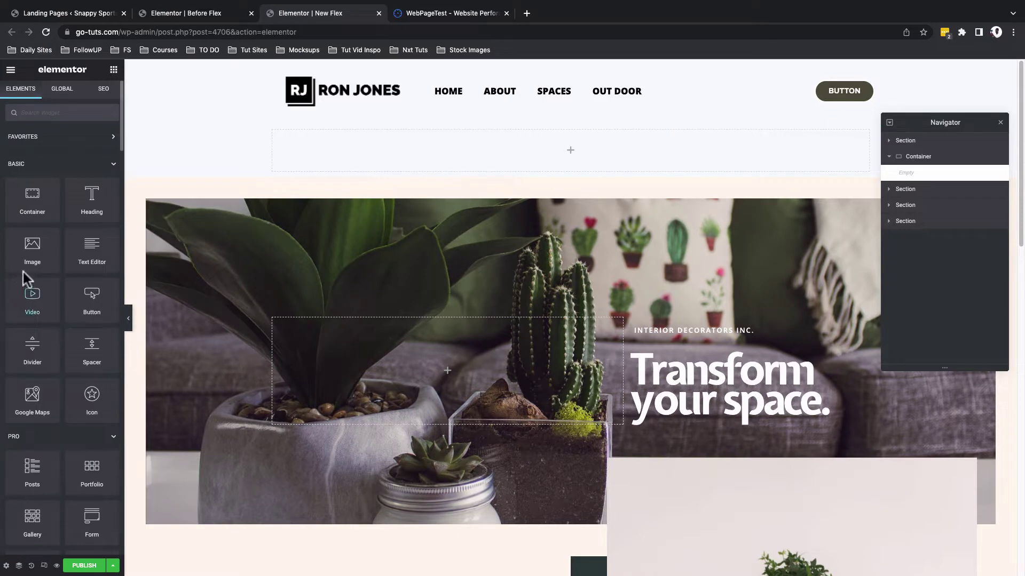
Place an Image widget in the new container, paste a copy of the header's logo beside it, and delete the placeholder image
drag(28, 250, 482, 139)
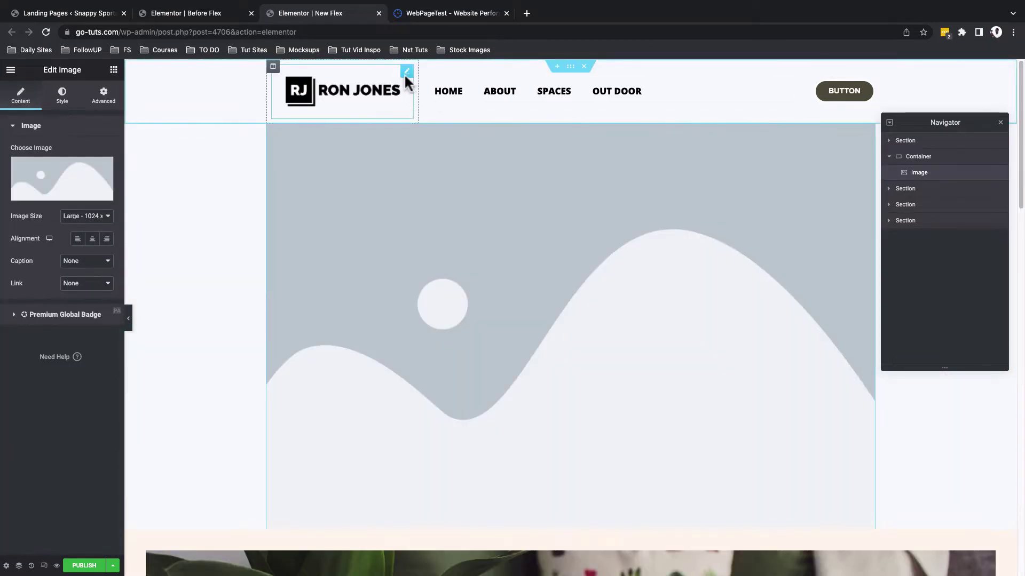
right_click(407, 75)
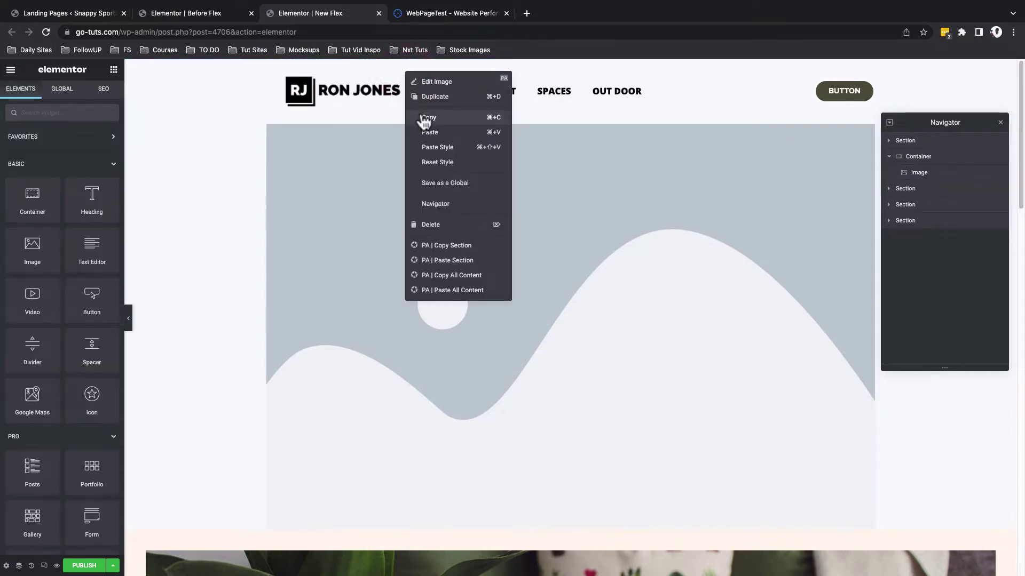
right_click(864, 133)
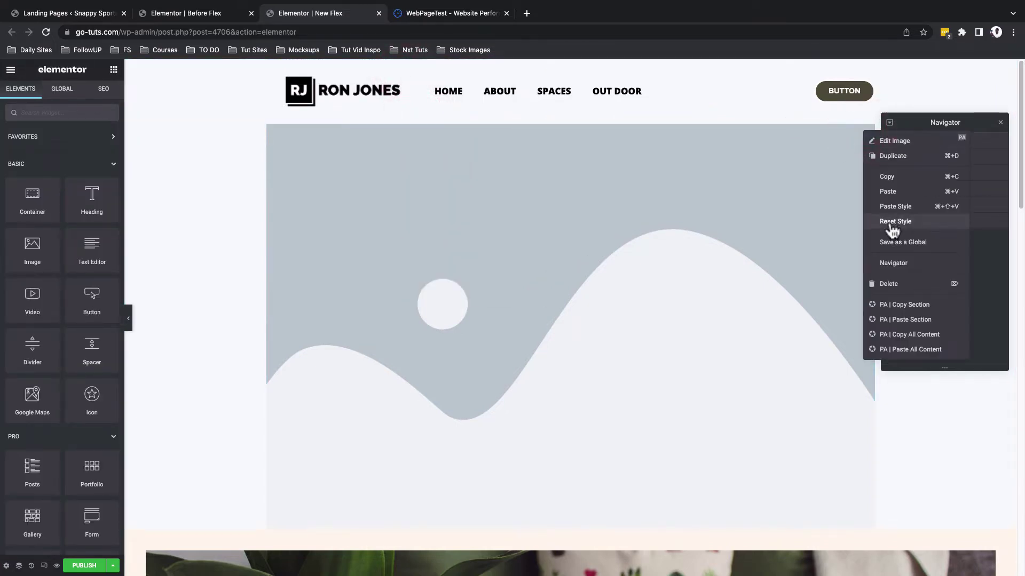
click(890, 193)
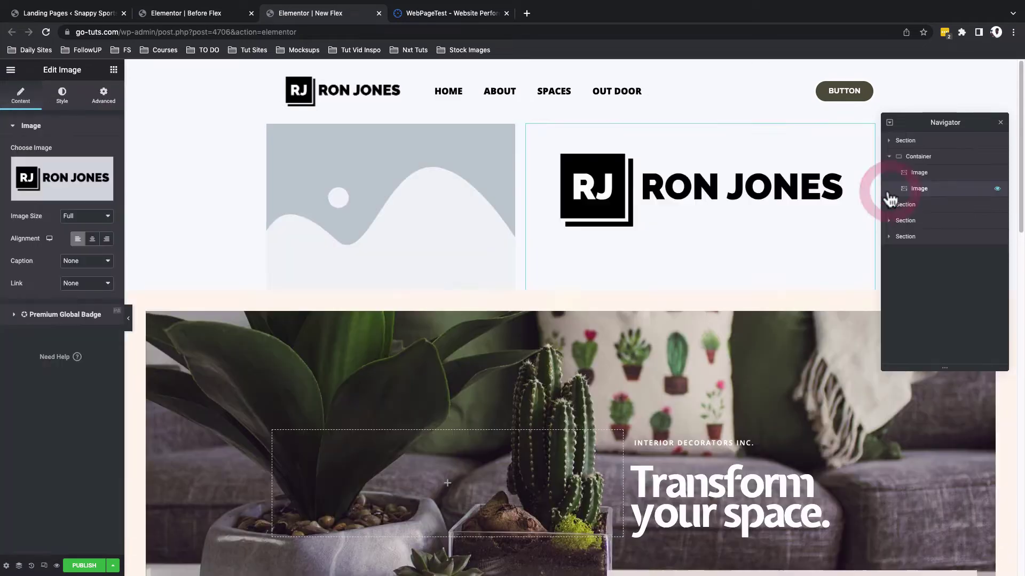
right_click(506, 138)
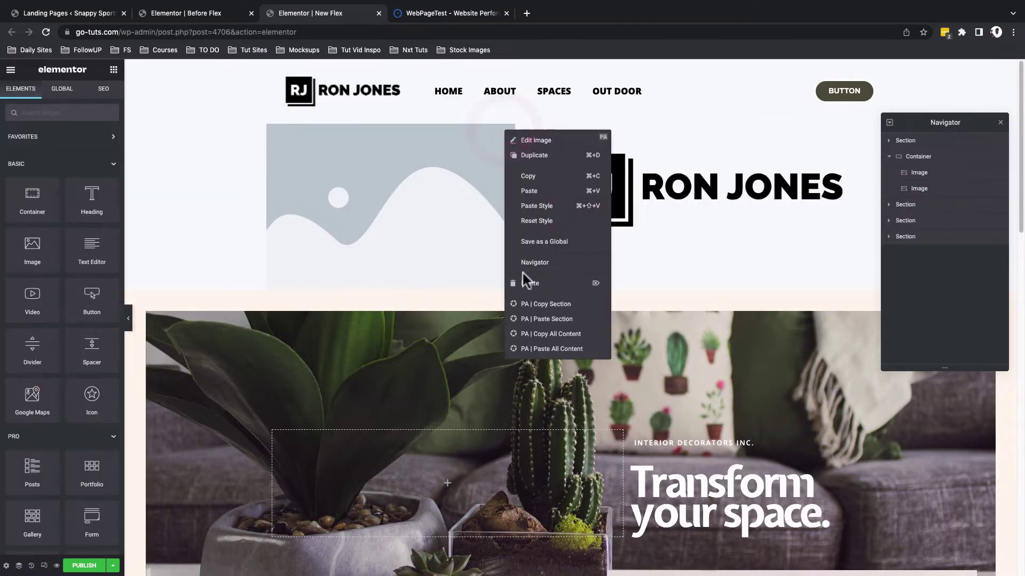
click(524, 280)
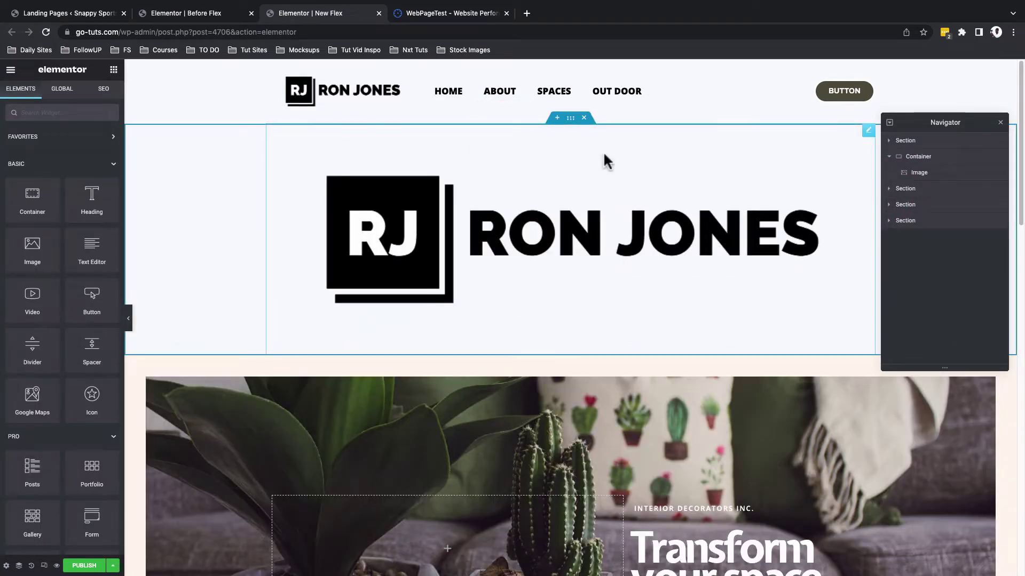
Copy the original header's Nav Menu into the new container after the logo image
right_click(792, 92)
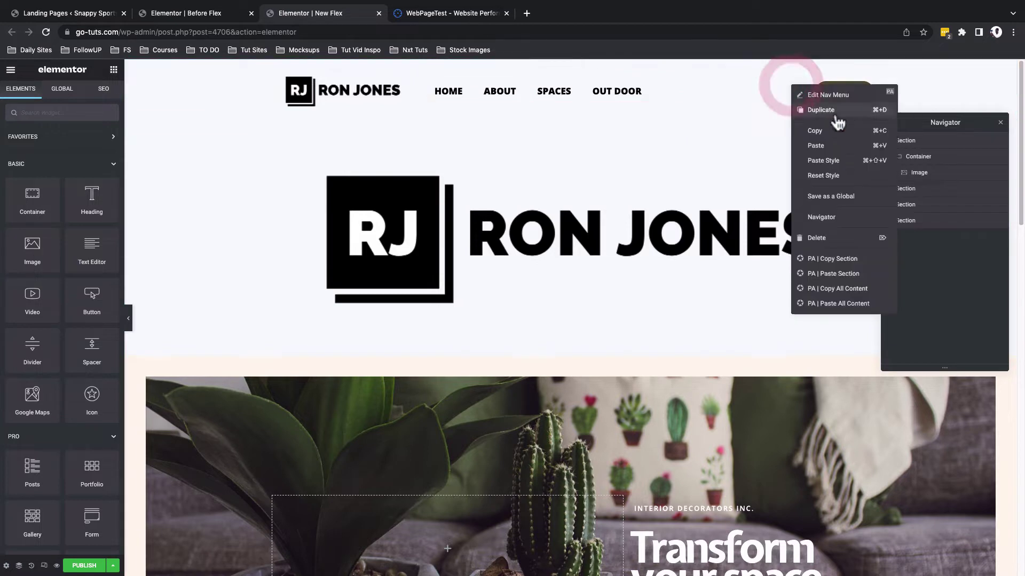
click(841, 131)
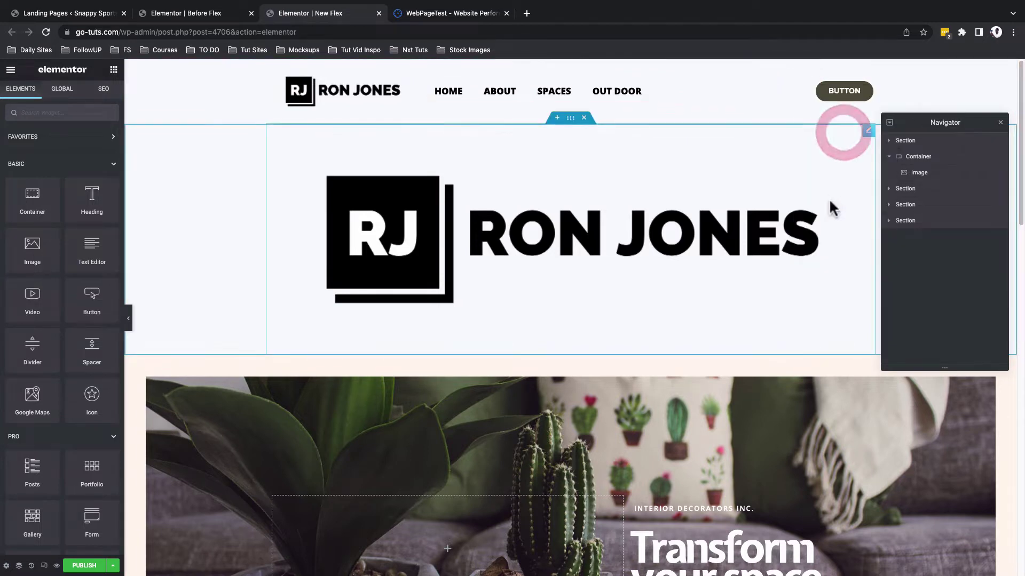
right_click(868, 131)
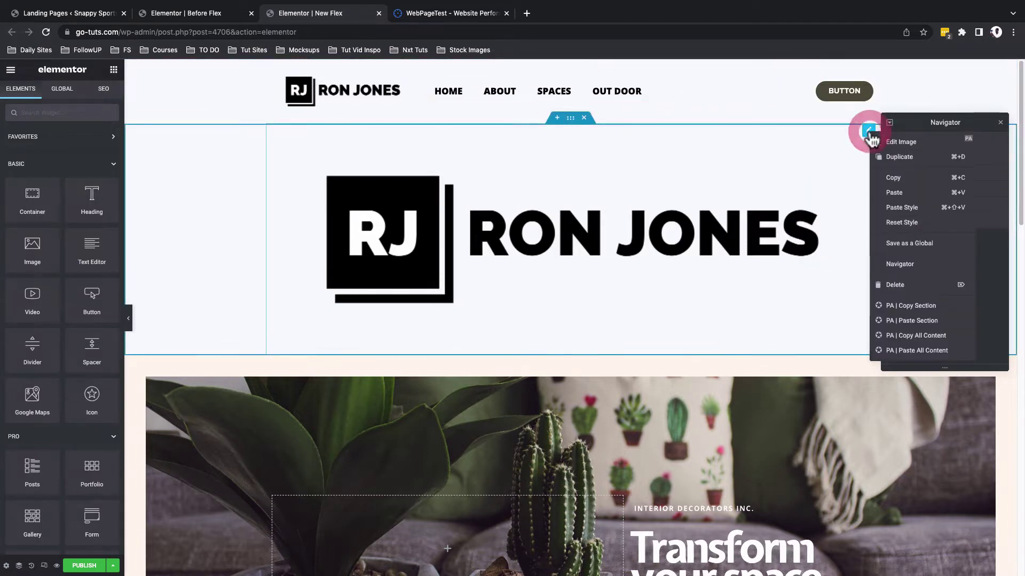
click(886, 194)
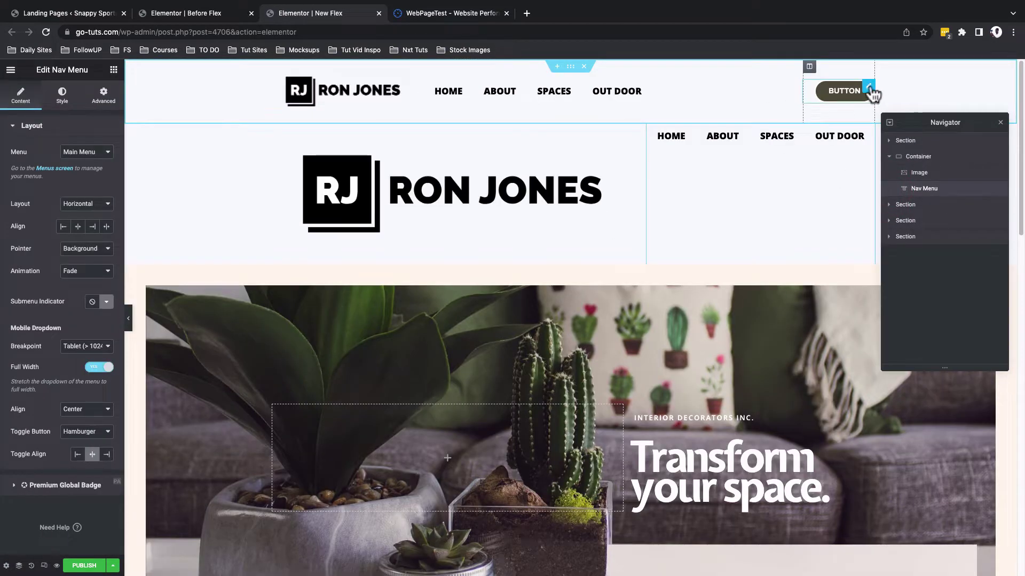
Copy the original header's button into the new container after the Nav Menu, and close the Navigator
right_click(869, 87)
click(886, 131)
key(ctrl+v)
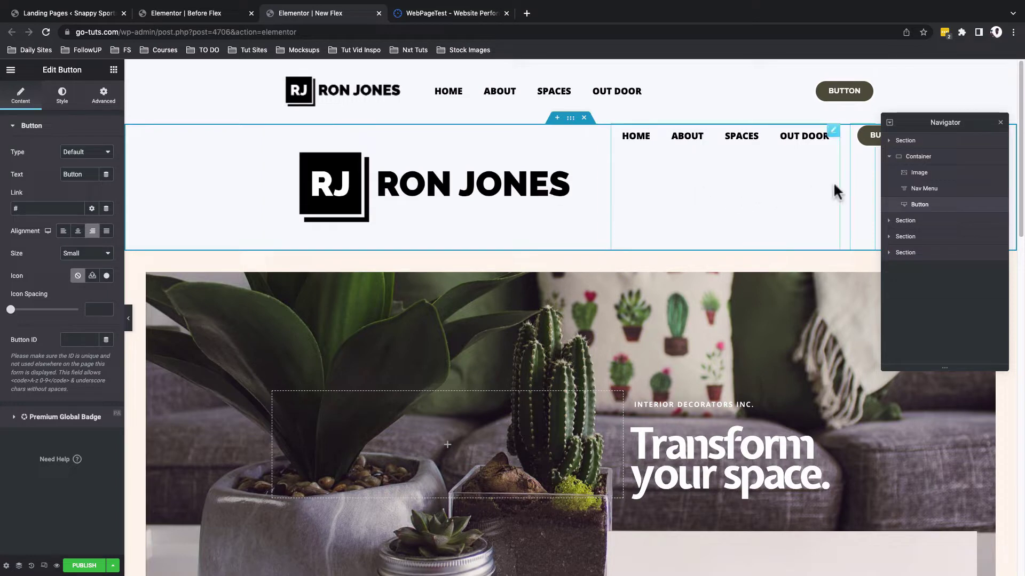
click(1001, 124)
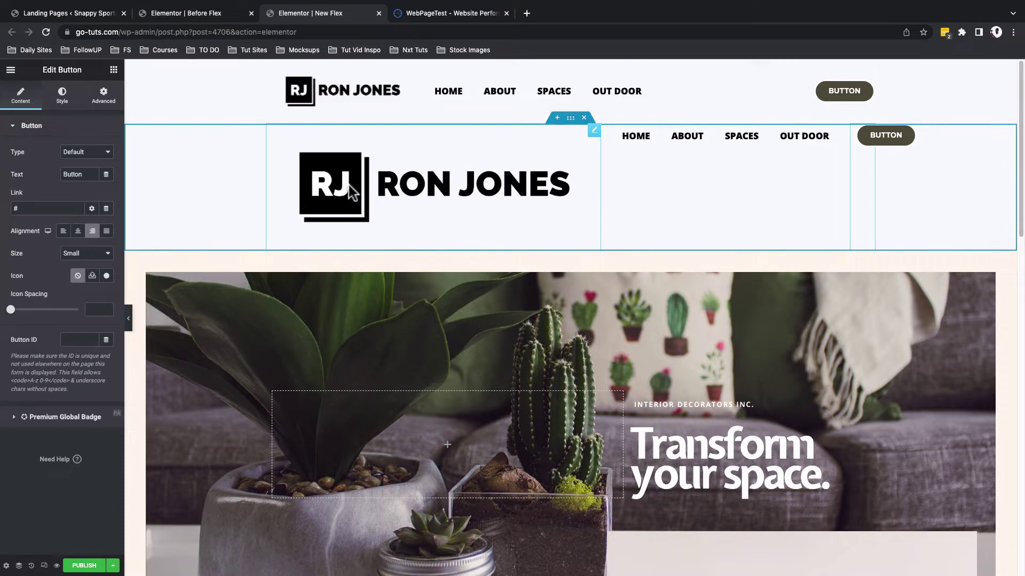
Try the new header container's column, reversed row and reversed column directions, and return its Direction to a left-to-right row
click(571, 120)
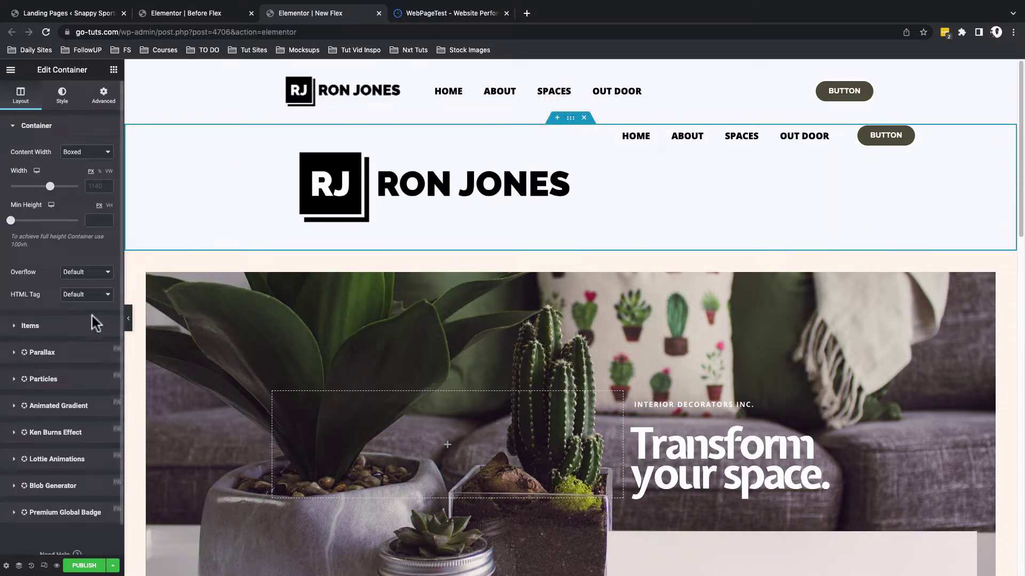
click(62, 326)
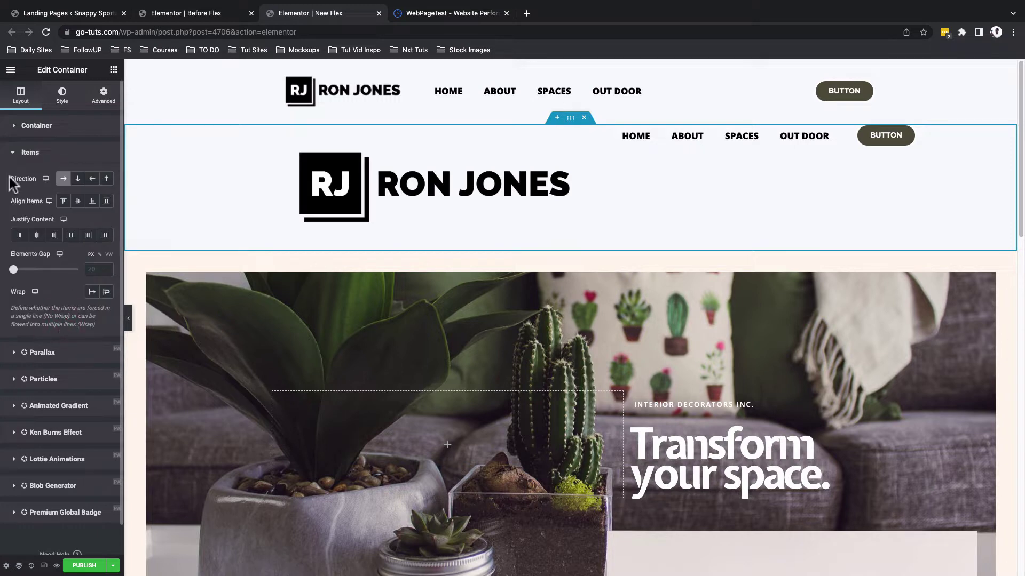
click(77, 179)
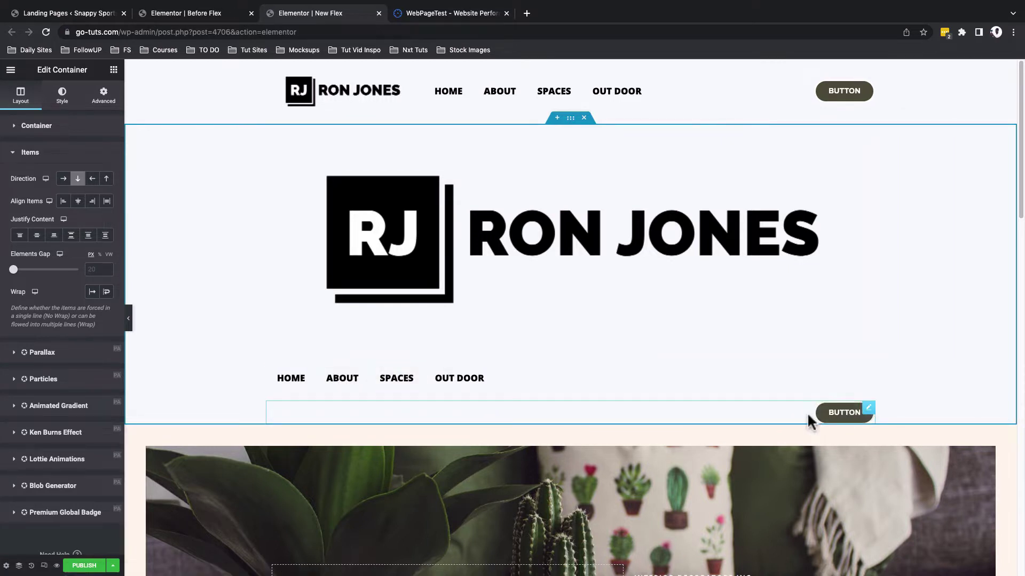
click(92, 179)
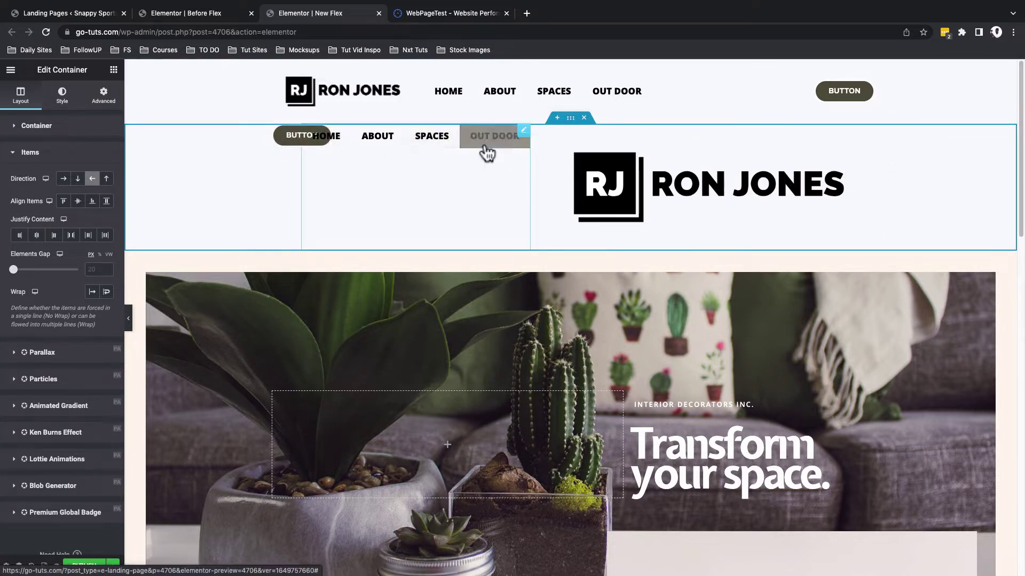
click(106, 180)
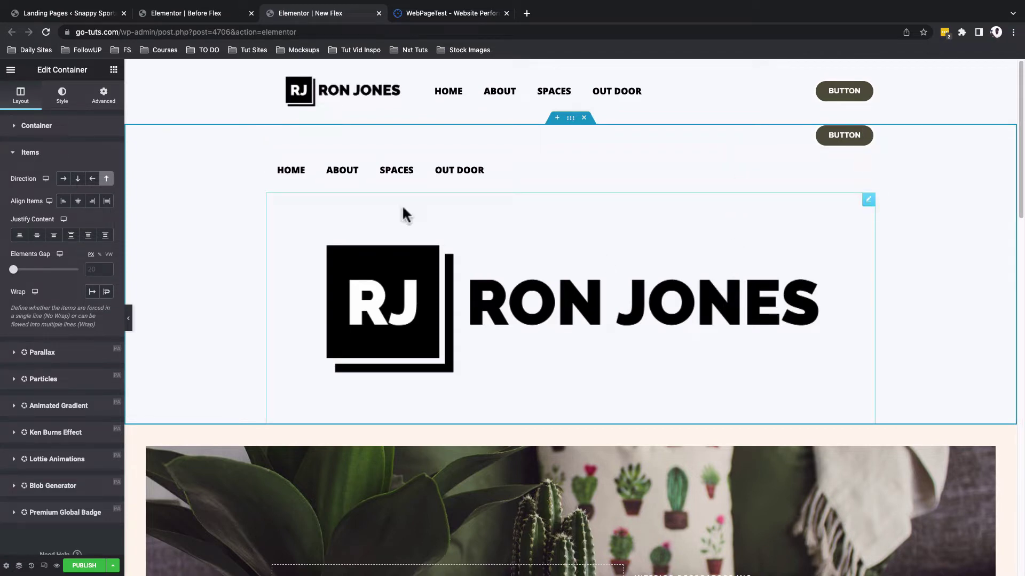
click(62, 180)
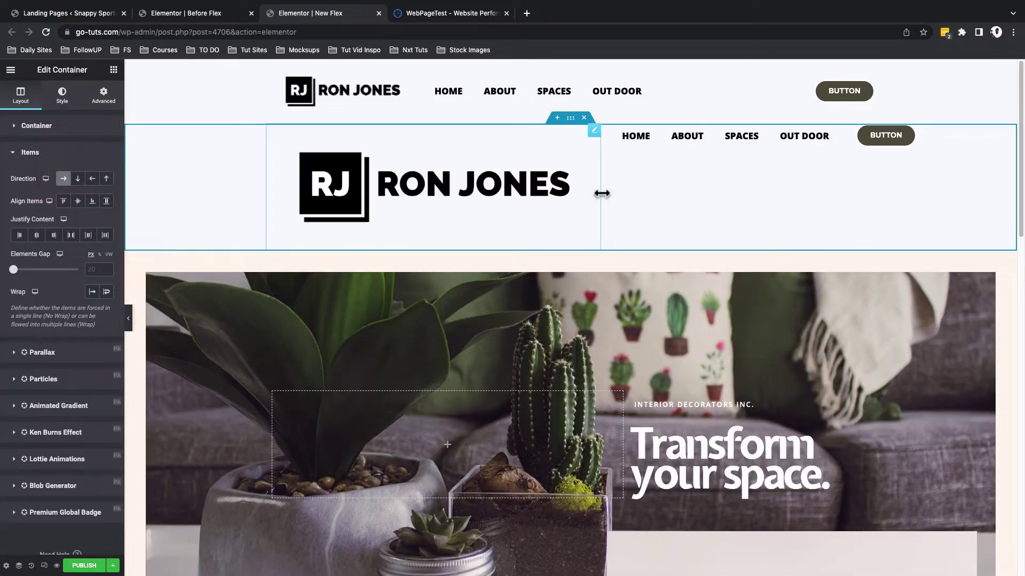
Narrow the logo image in the new container to about 22% width
drag(599, 194, 547, 195)
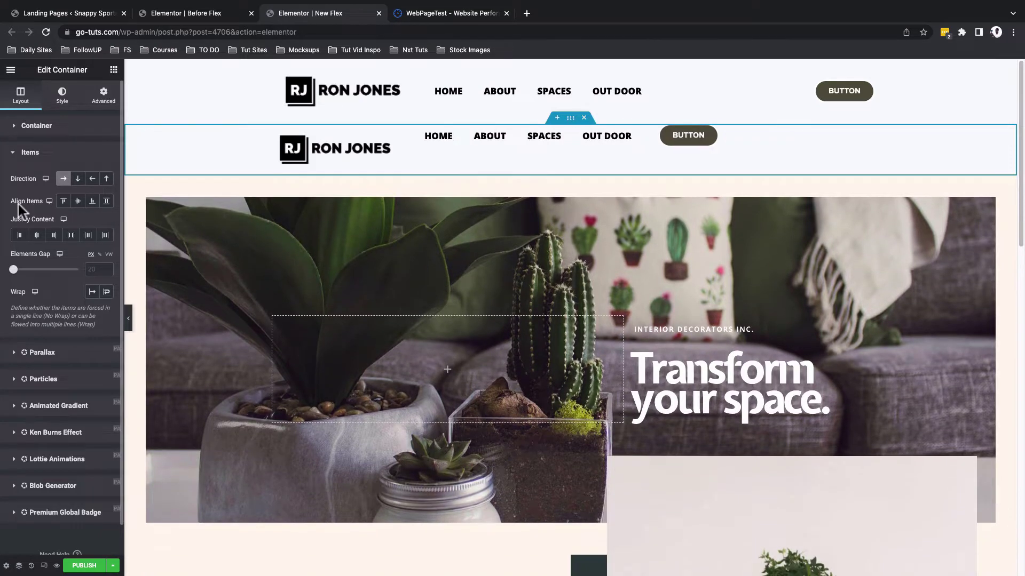
Try the new container's Justify Content options, settle on Space Between, and centre its items vertically
click(19, 235)
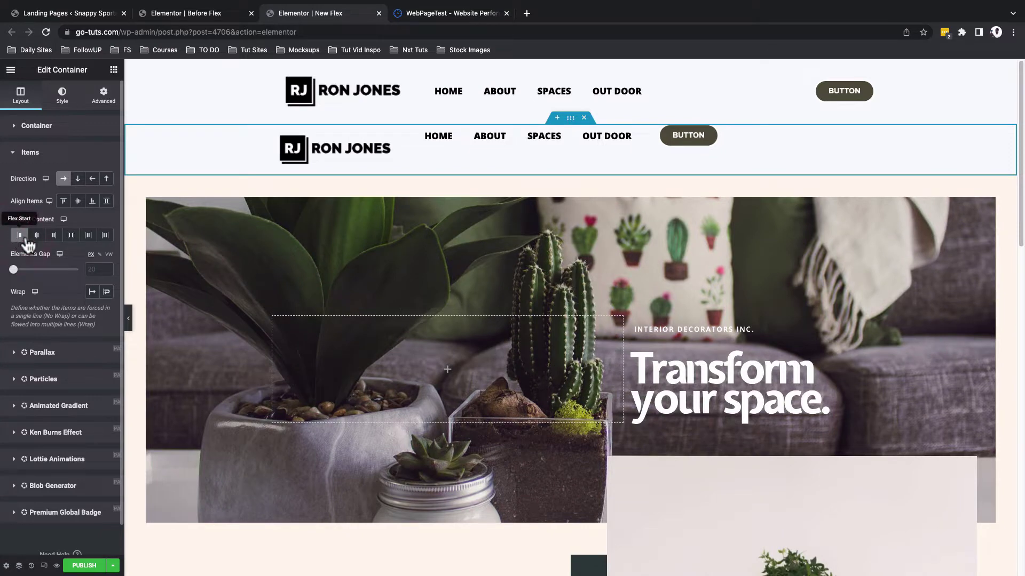
click(37, 238)
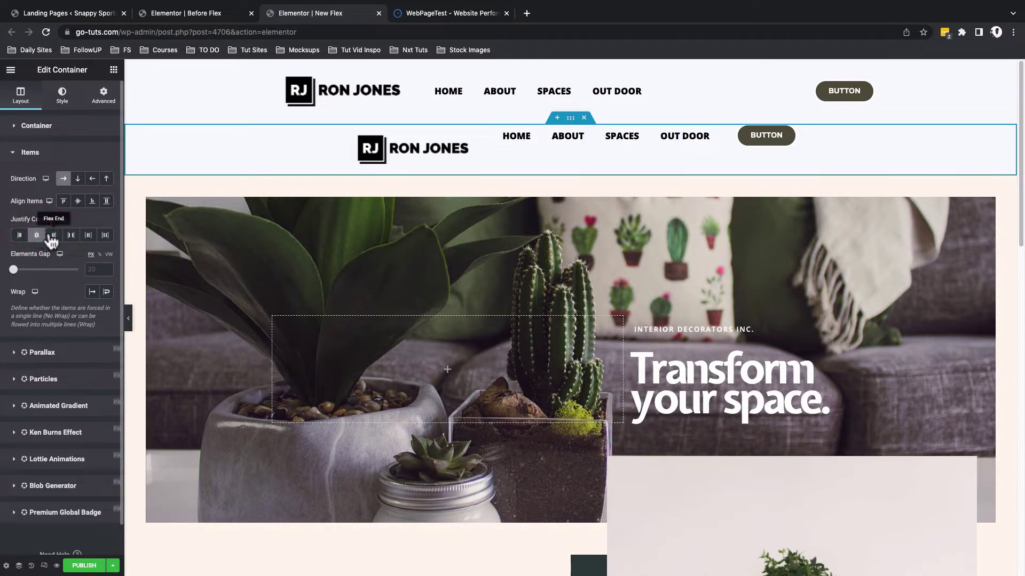
click(53, 236)
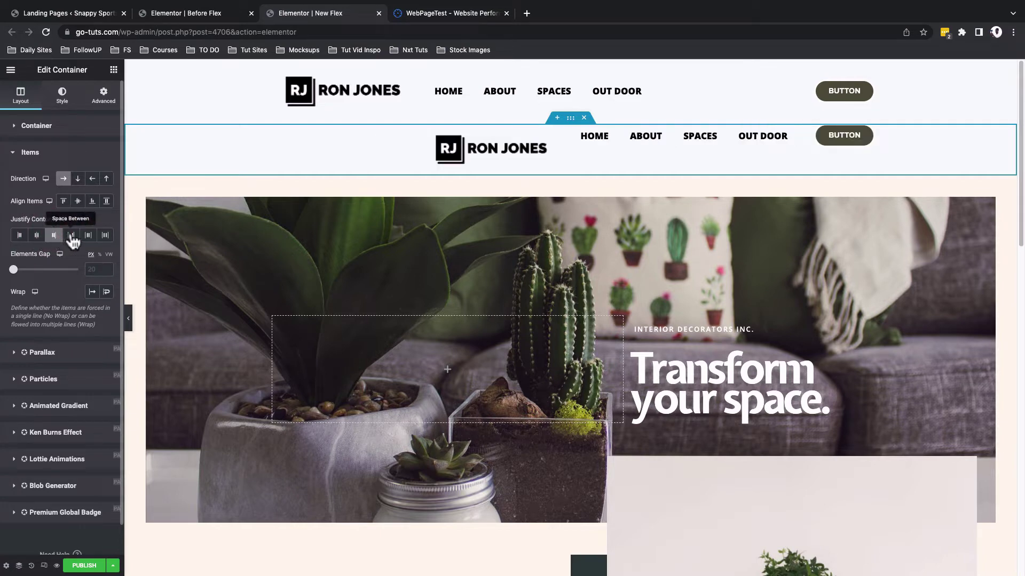
click(71, 237)
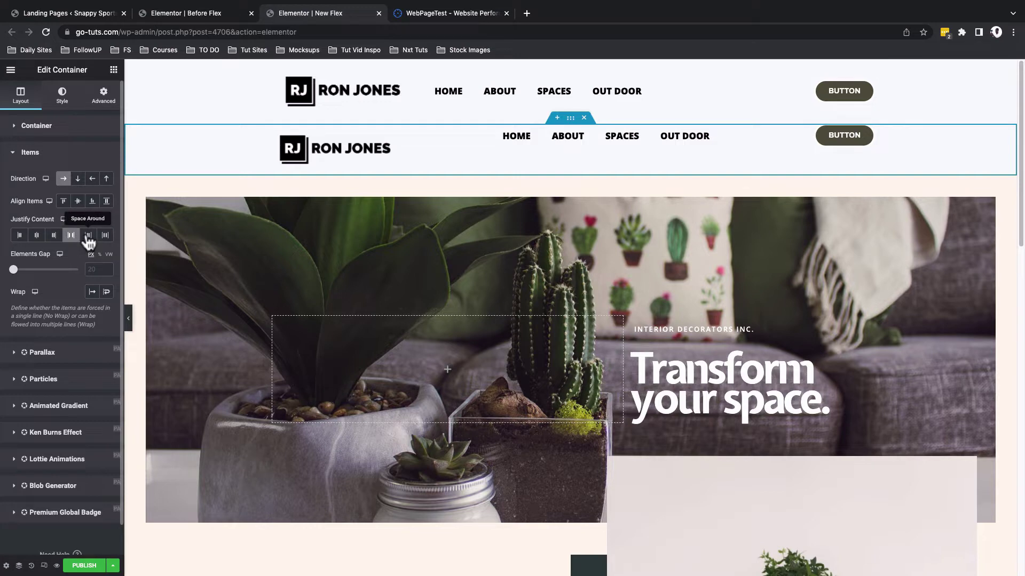
click(87, 238)
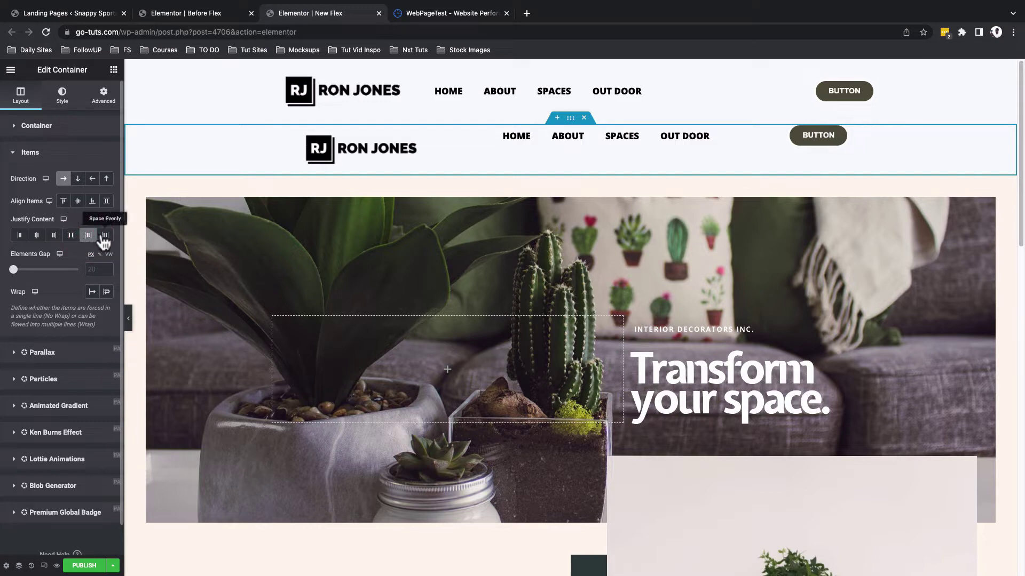
click(106, 238)
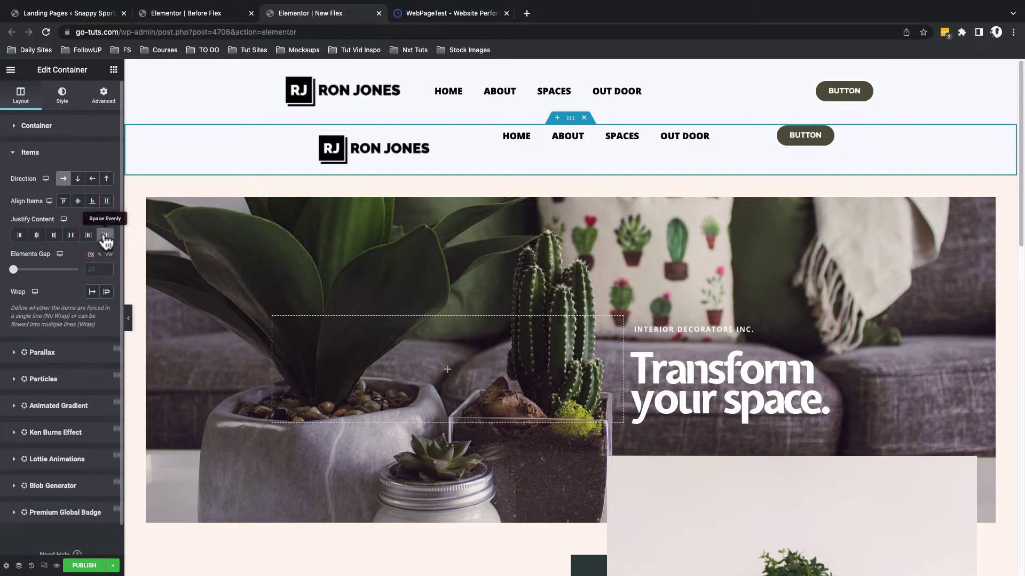
click(71, 238)
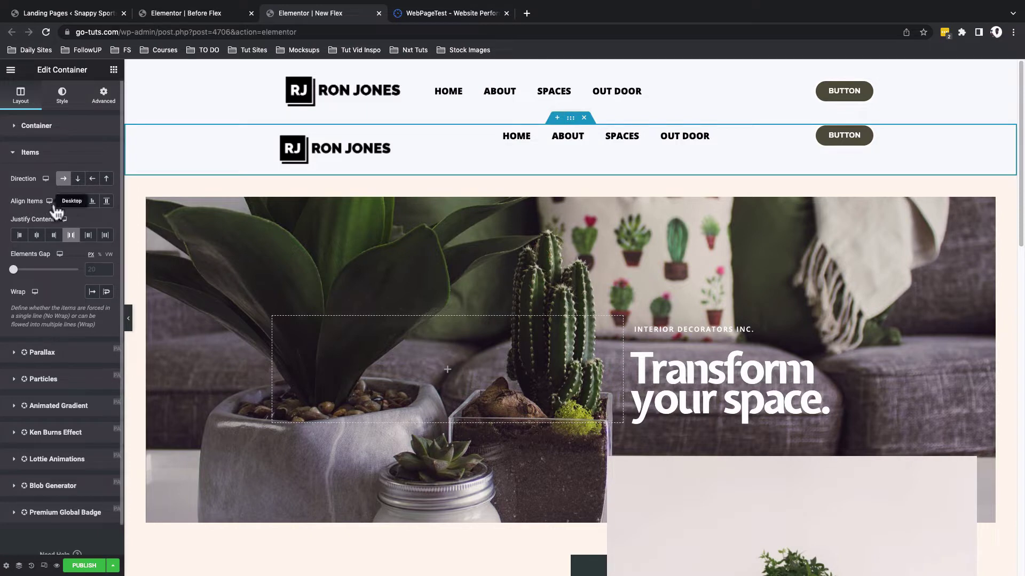
click(78, 202)
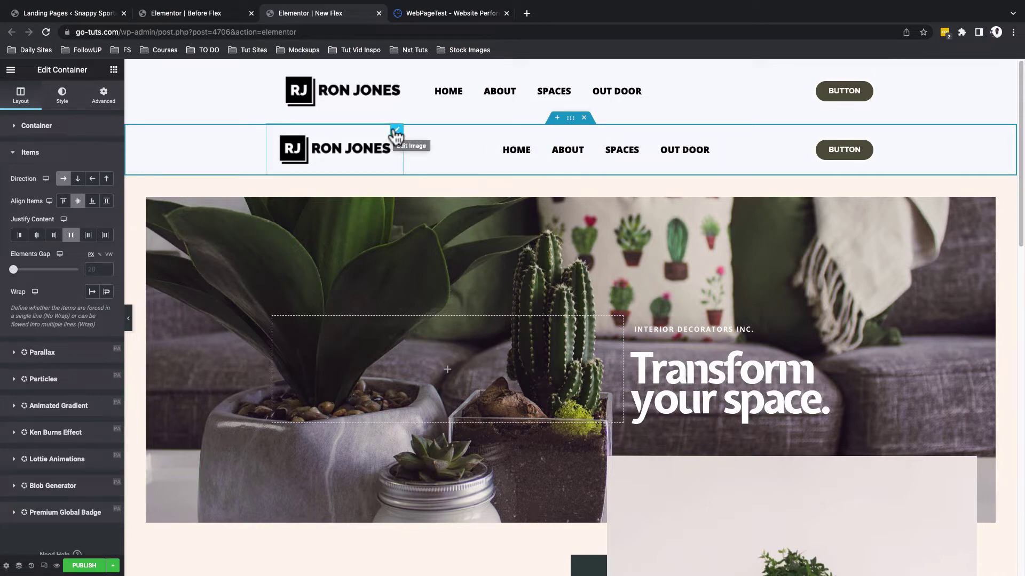
Set the new header logo image's Order to Start after trying it at the end of the row
click(396, 133)
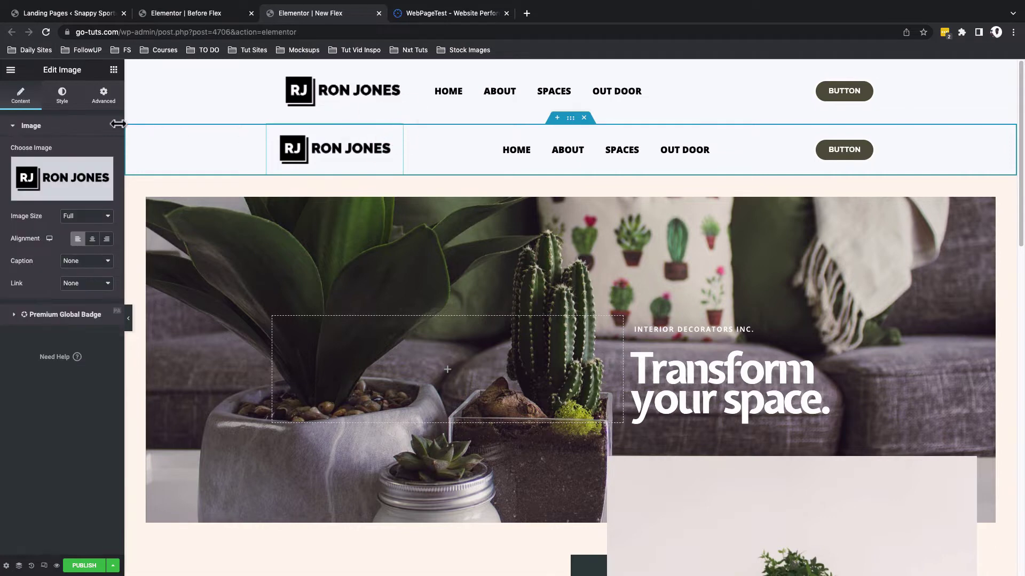
click(107, 103)
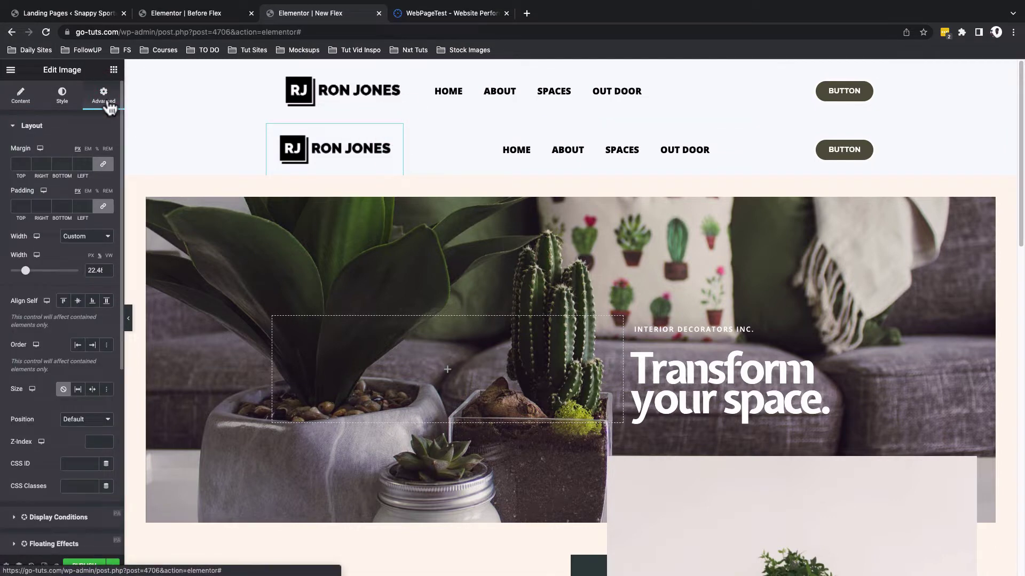
scroll(31, 293, down, 1)
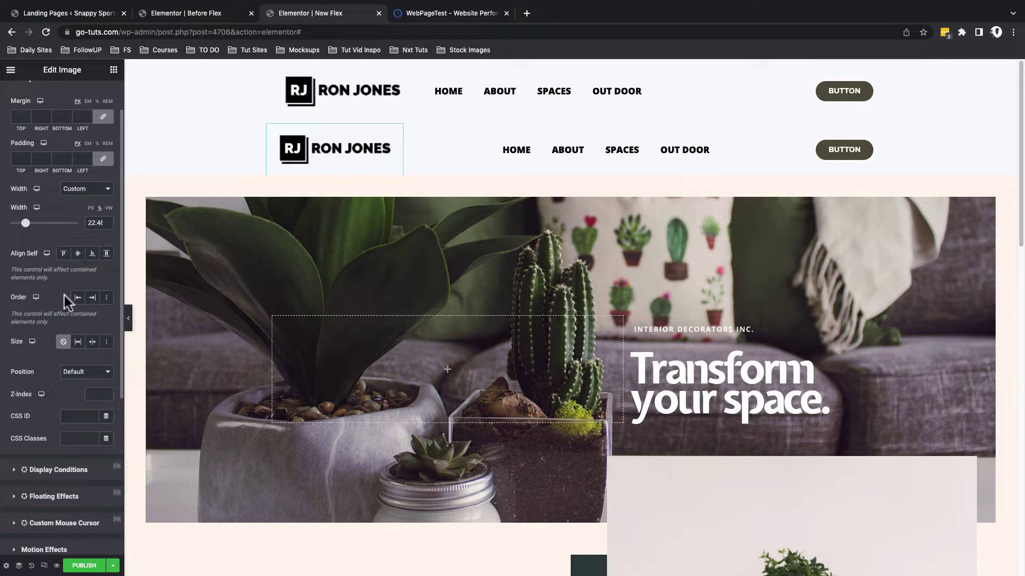
click(92, 298)
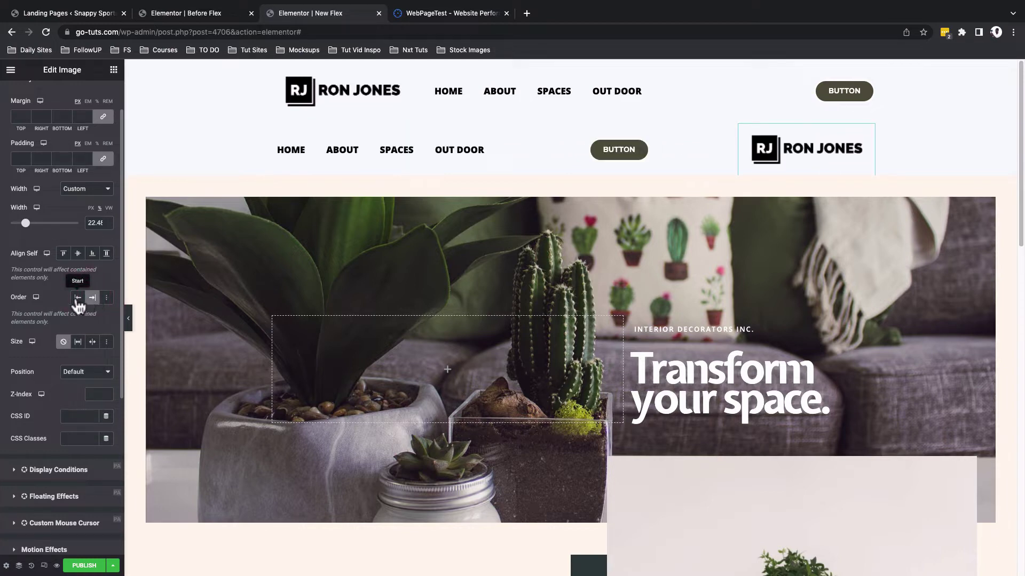
click(78, 298)
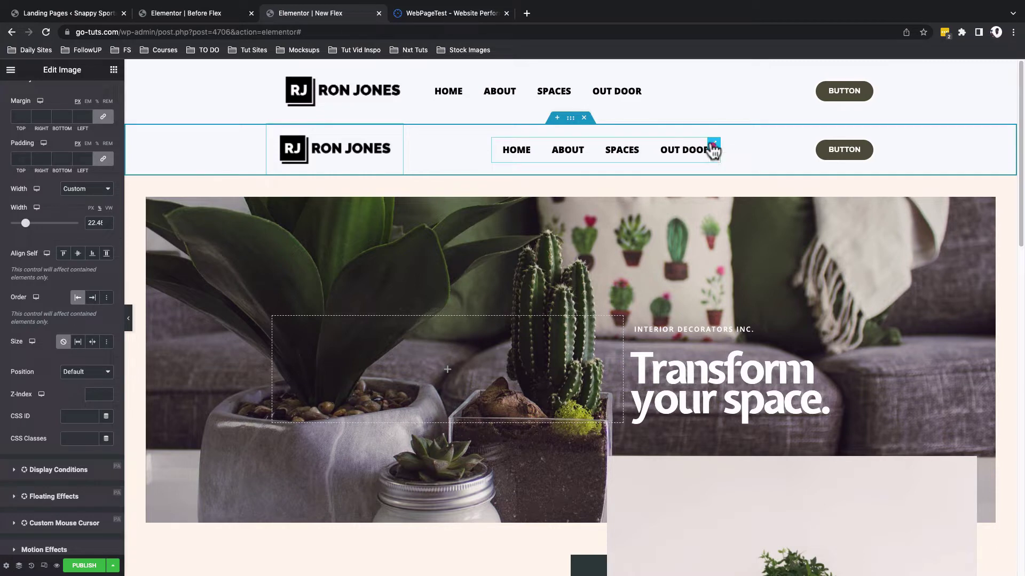
Set the new header Nav Menu's Order to Start after trying it at the end of the row
click(712, 146)
click(102, 94)
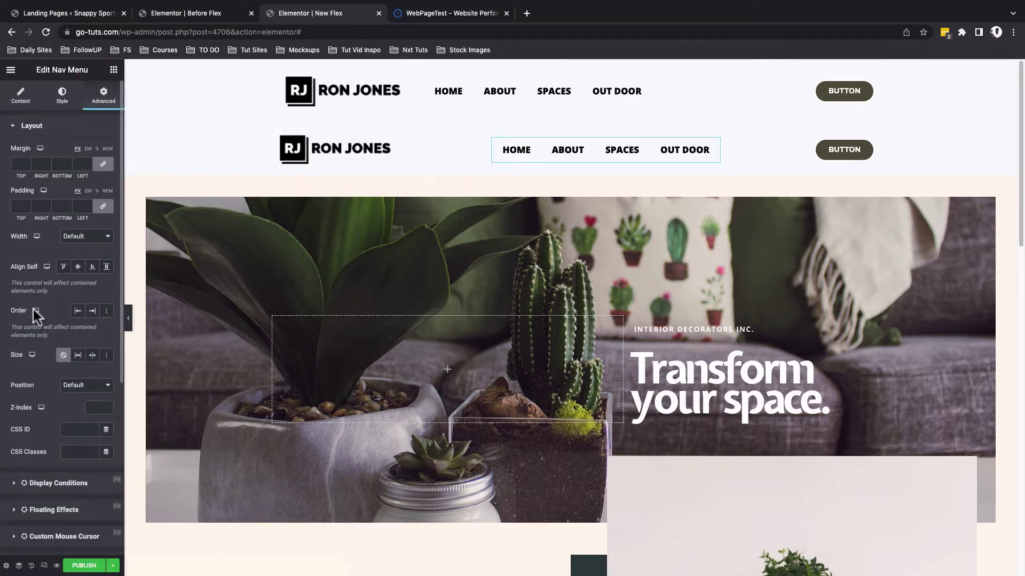
click(92, 311)
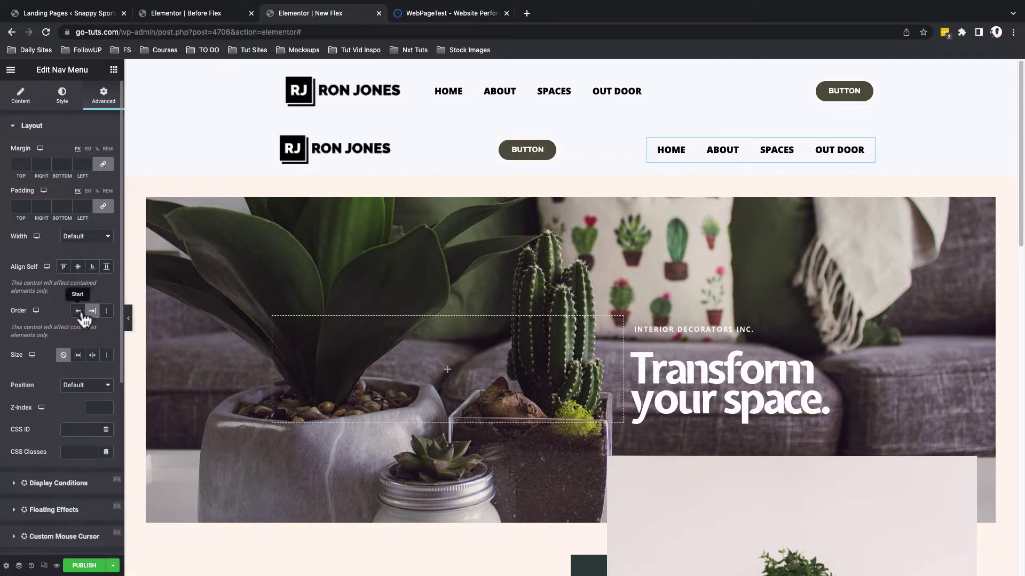
click(78, 312)
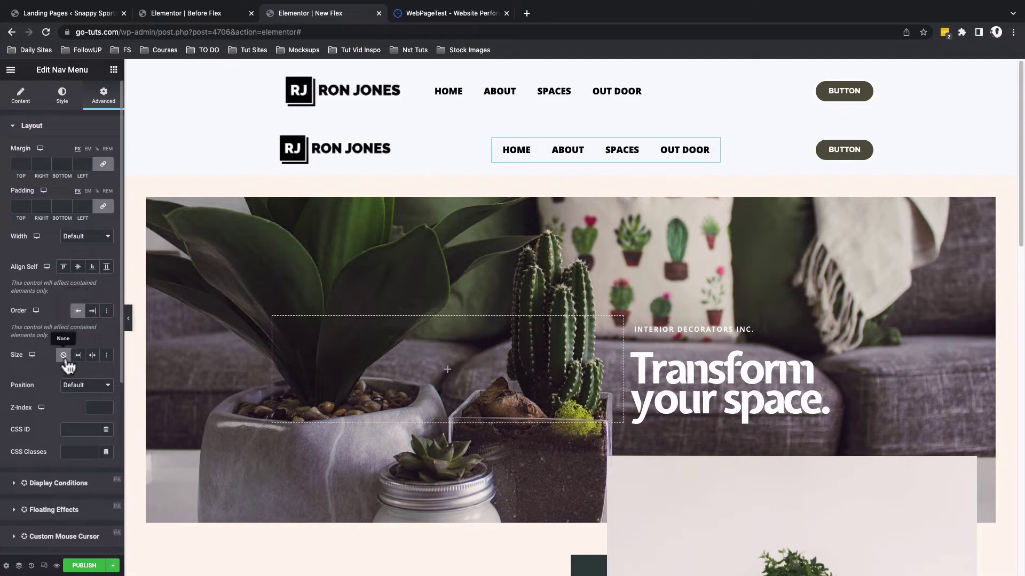
Set the Nav Menu's Size to Grow after comparing it with the neighbouring sizing option
click(78, 356)
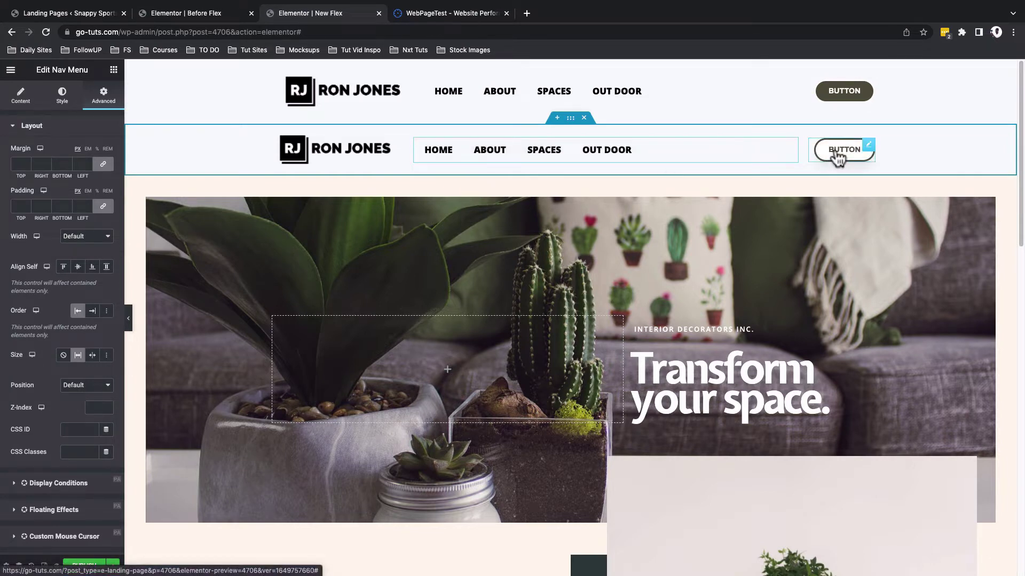
click(92, 356)
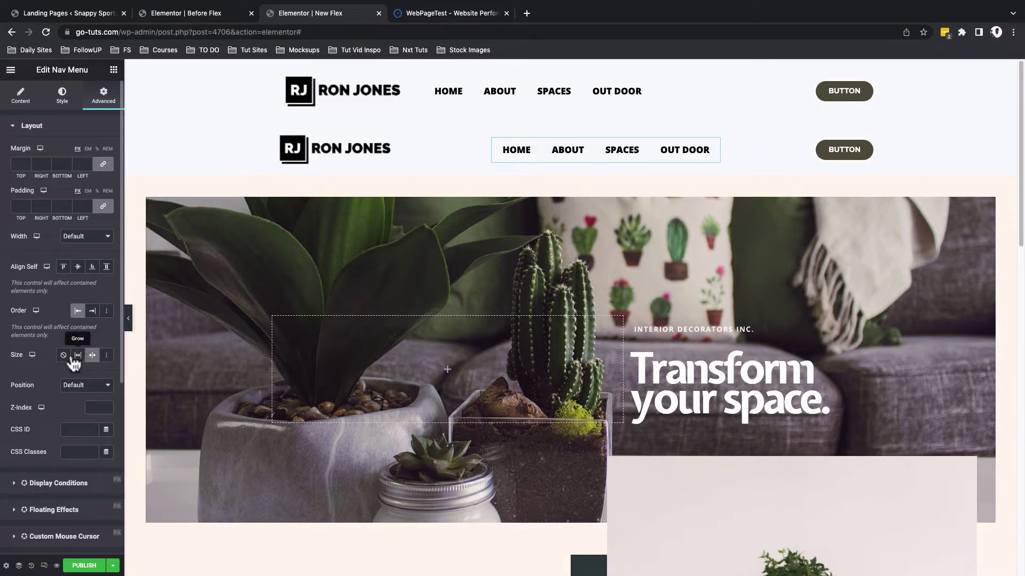
click(78, 356)
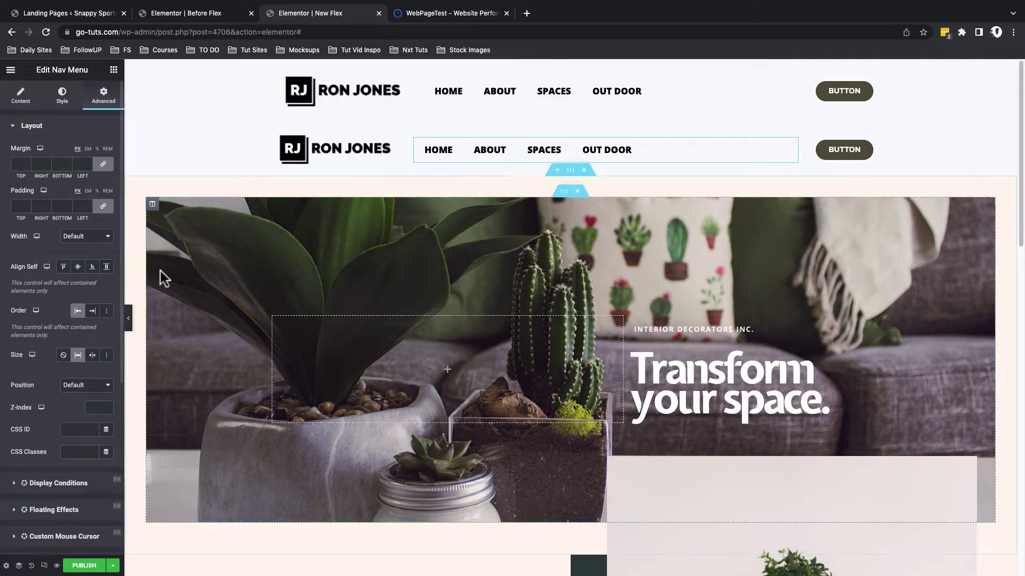
Preview the page at tablet size and inspect the layout settings of the new header's Nav Menu and button
key(ctrl+shift+m)
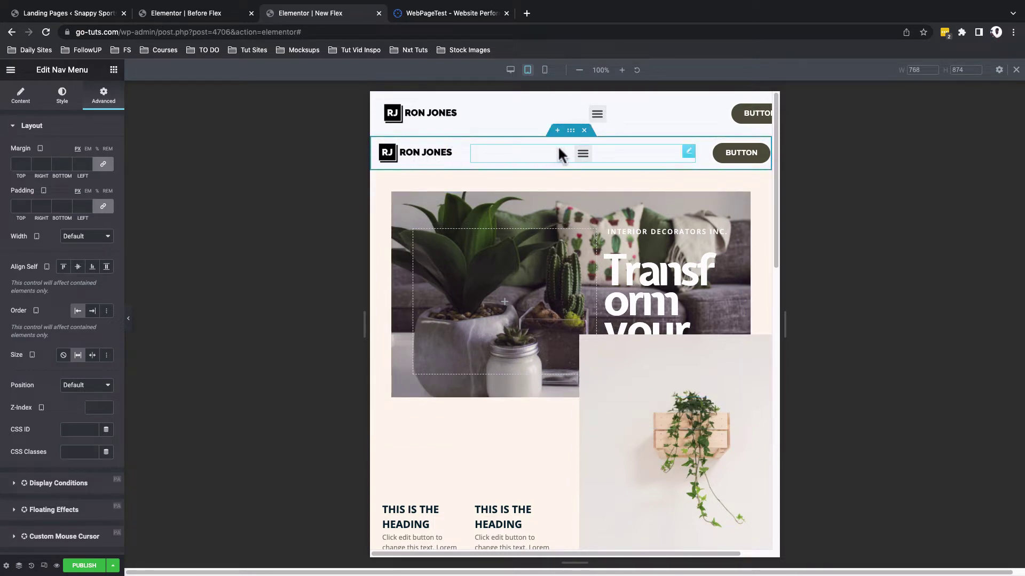
click(690, 153)
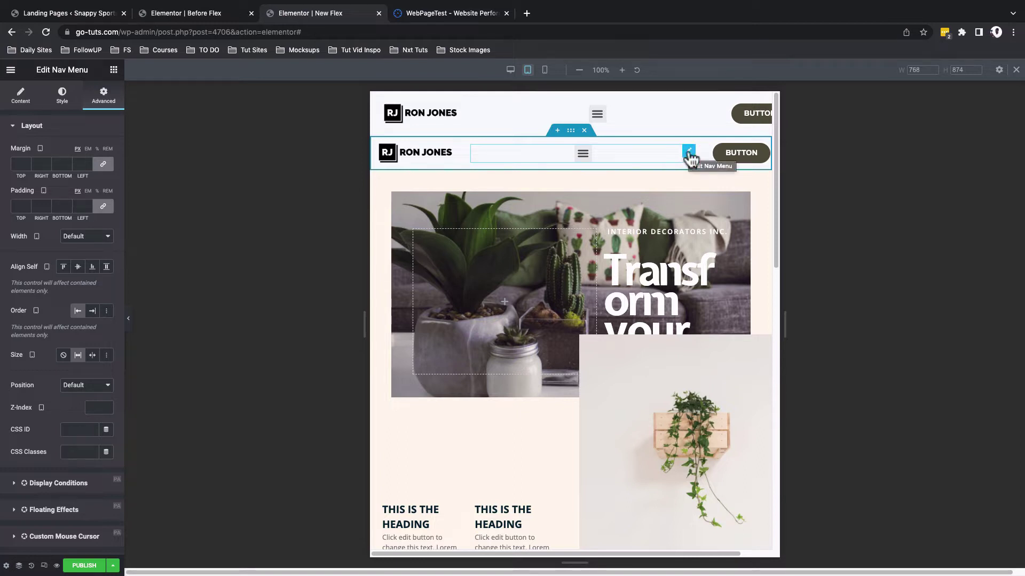
click(689, 154)
drag(679, 160, 530, 81)
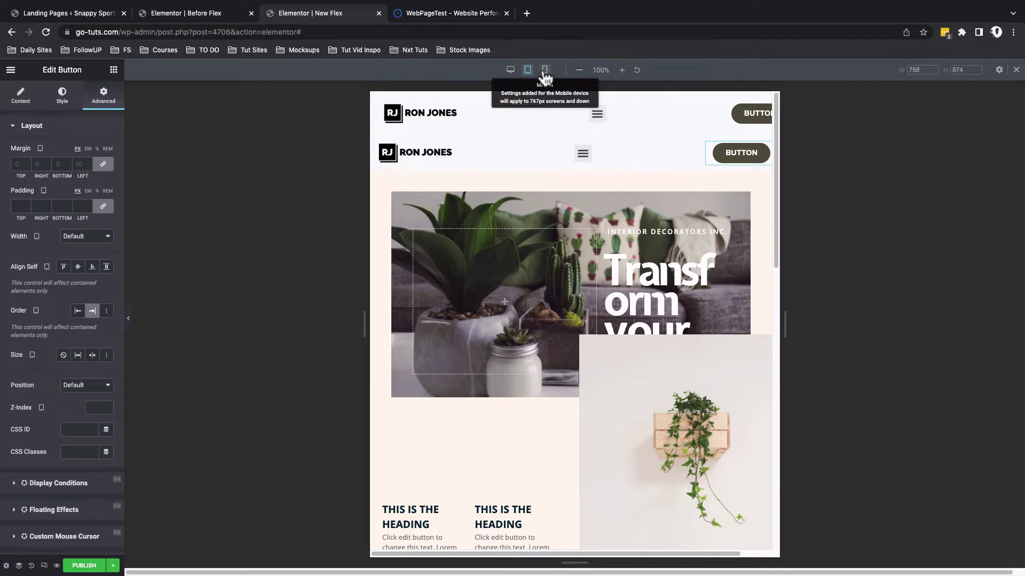
Switch to the mobile preview and widen the new header's logo image to about 159 px
click(544, 71)
drag(515, 269, 526, 219)
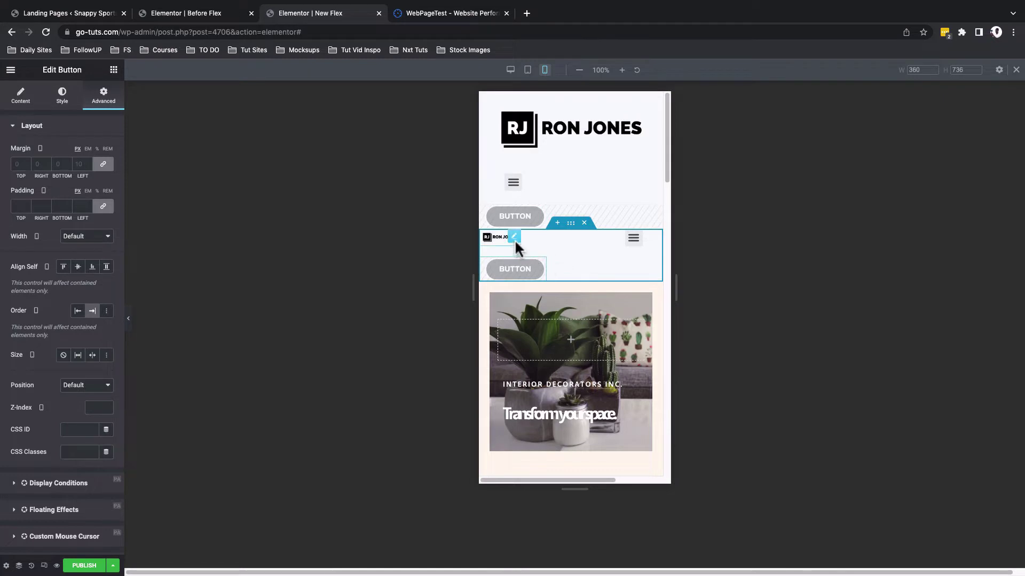
click(515, 237)
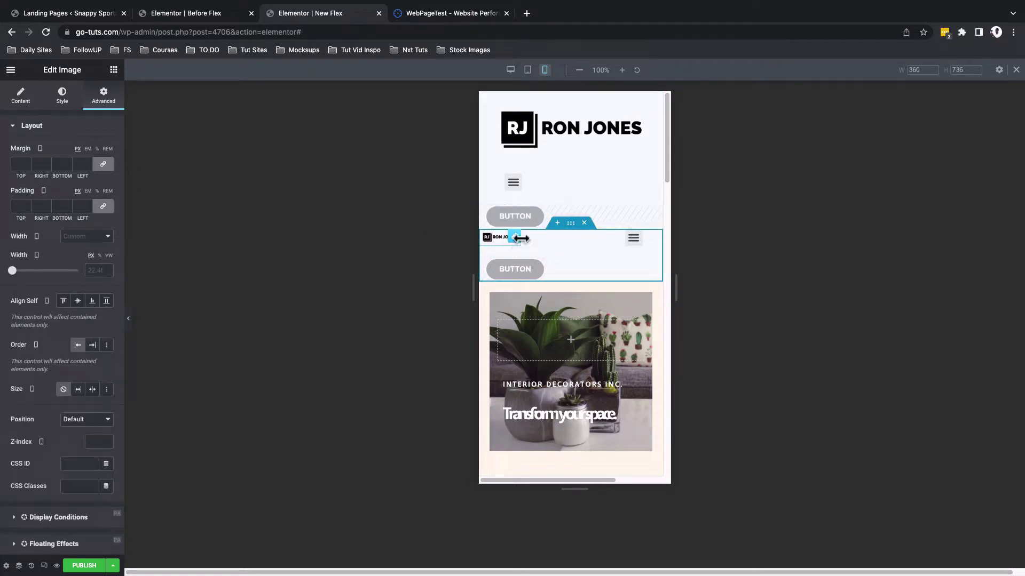
drag(557, 239, 544, 238)
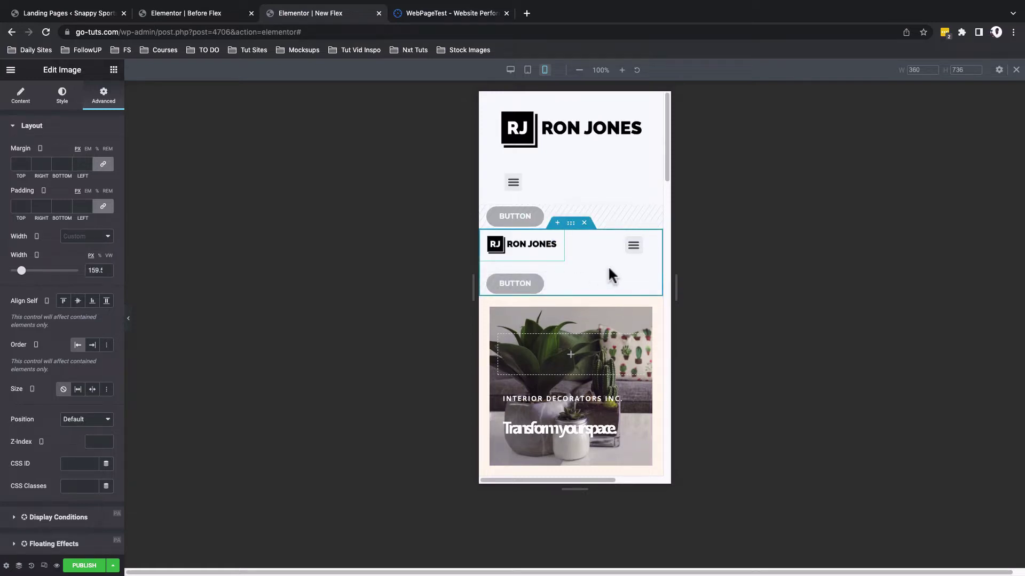
Check the new Nav Menu's mobile layout settings against the original header, and return to the desktop preview
click(632, 248)
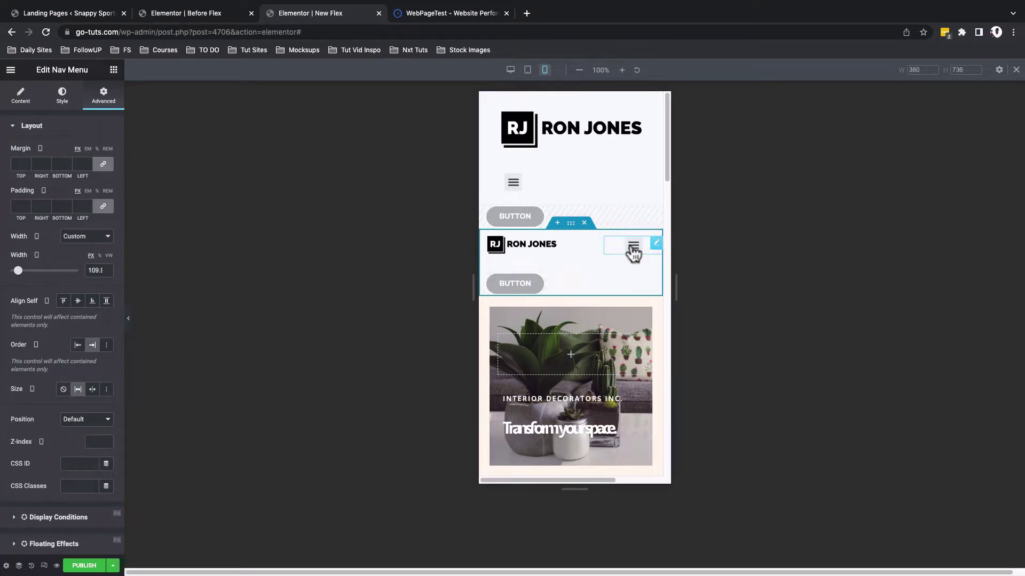
click(631, 247)
click(632, 247)
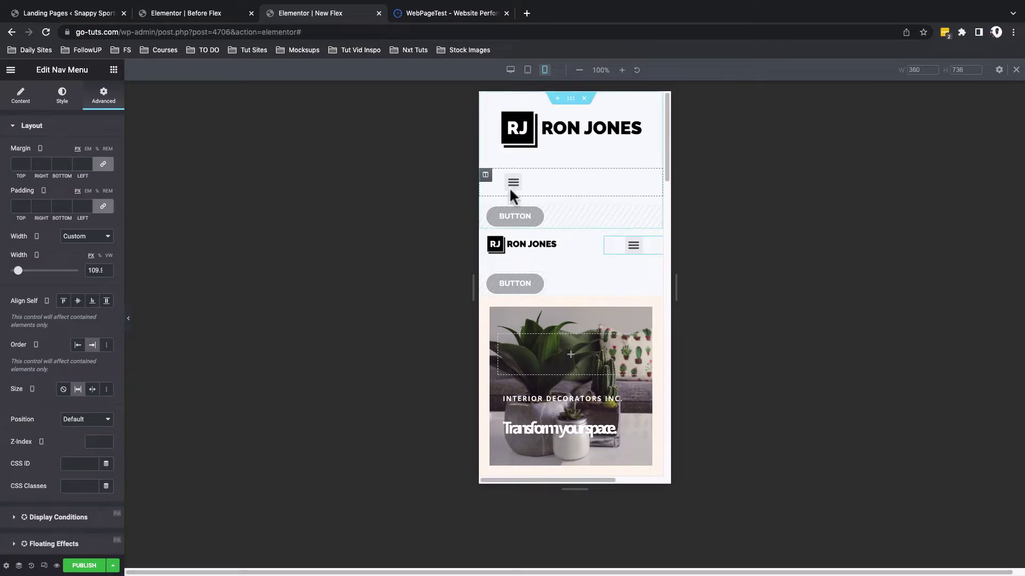
click(509, 71)
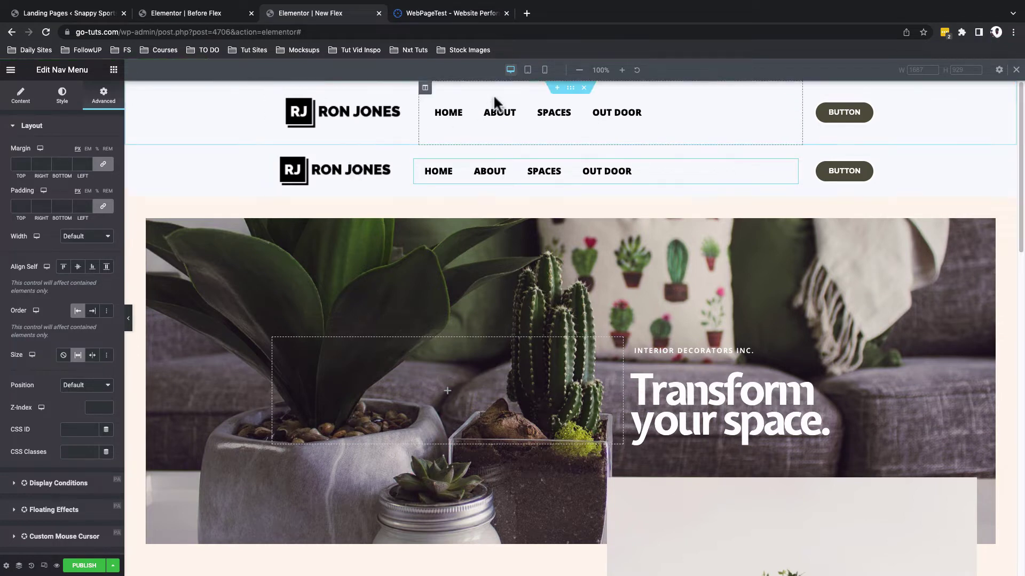
Delete the original section-based header above the new flex header and publish the page
click(585, 89)
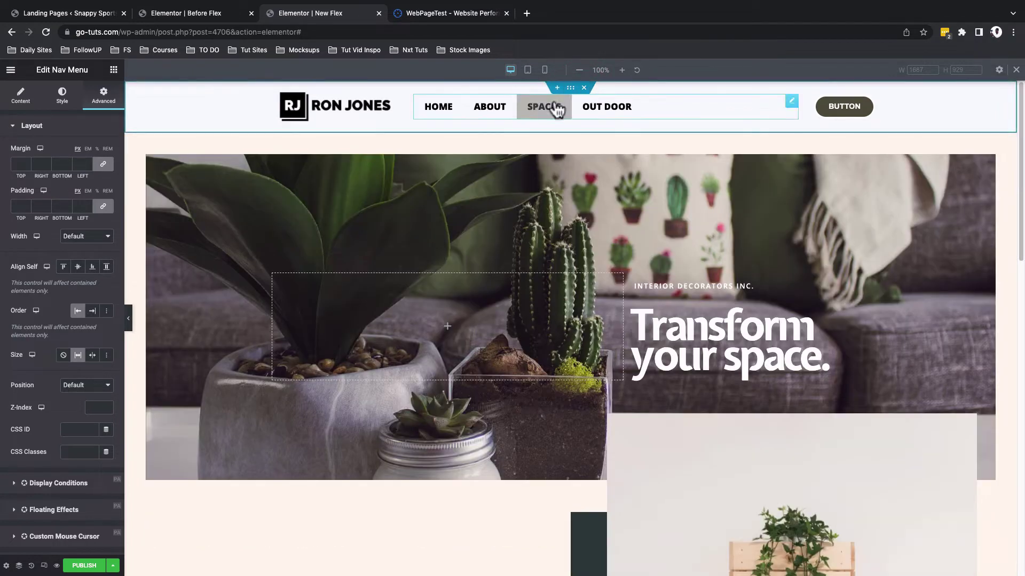
click(84, 567)
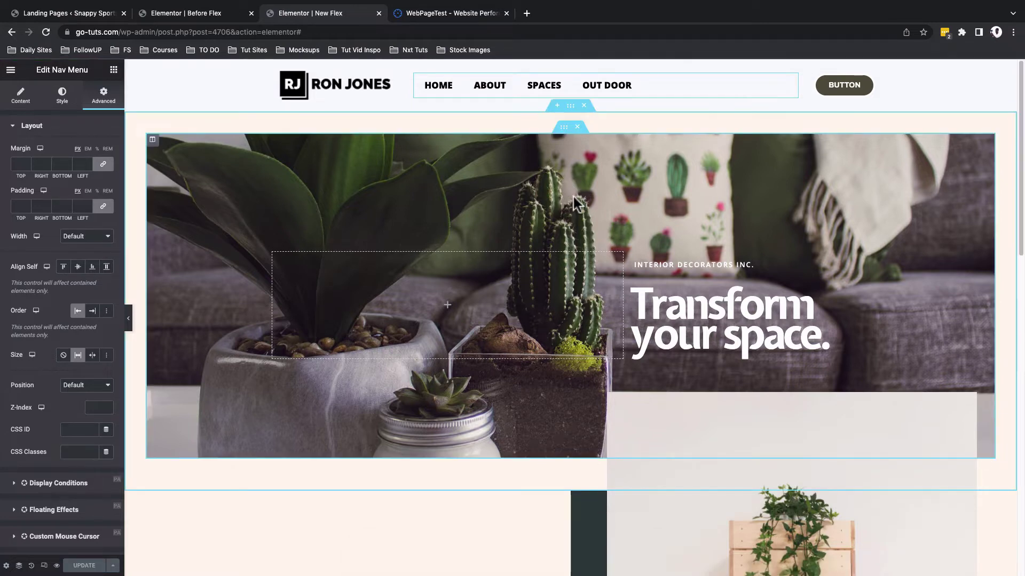
Add a row-direction container between the new header and the original hero section
click(556, 105)
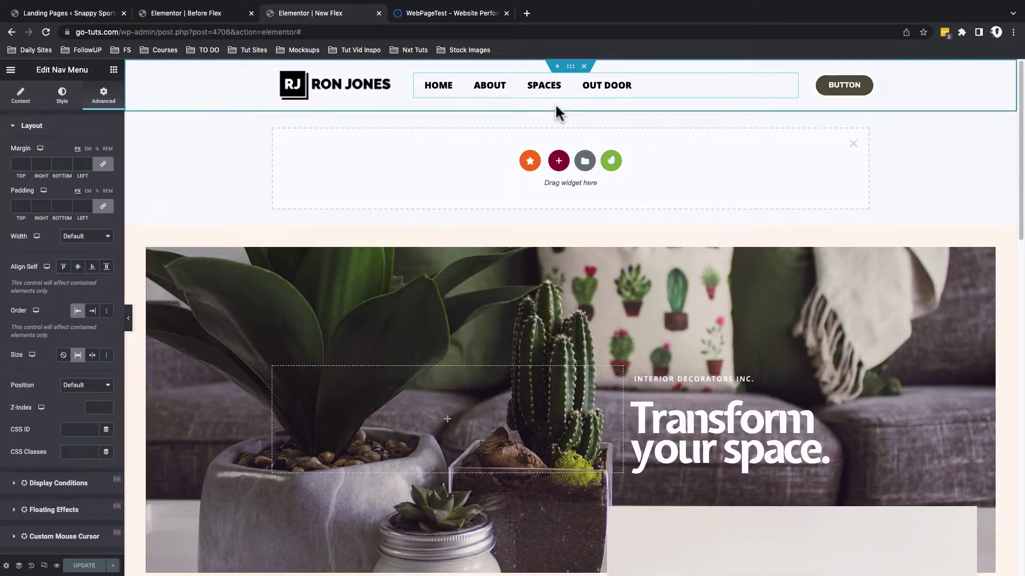
click(558, 160)
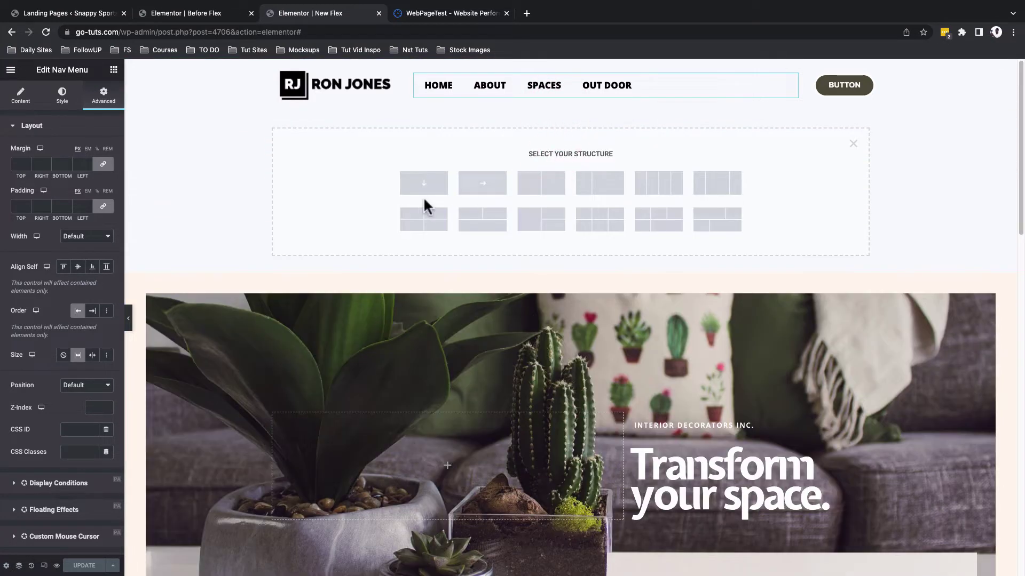
click(483, 185)
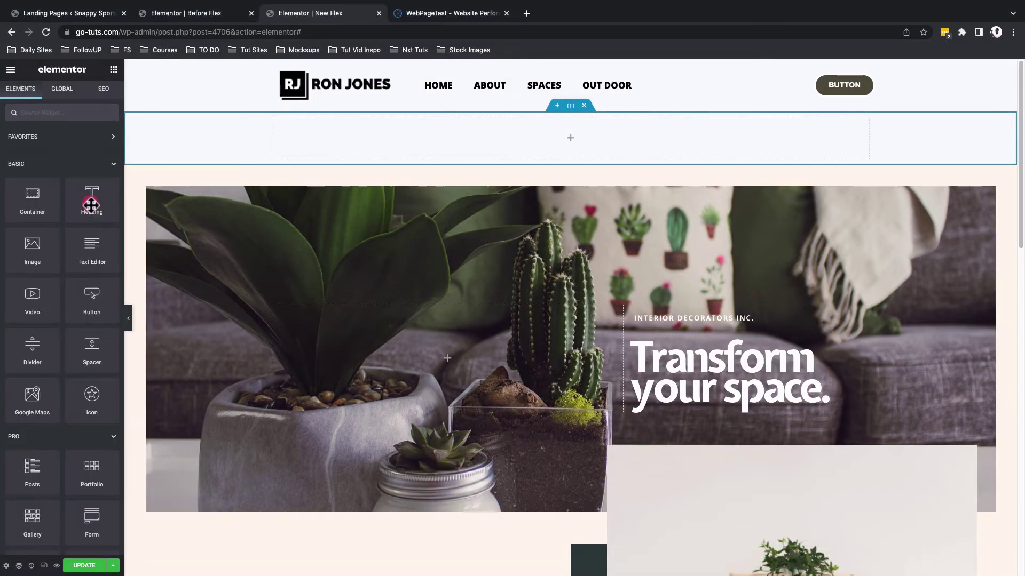
Add a placeholder heading to the new container and paste copies of the hero's two headings beside it
drag(95, 202, 361, 140)
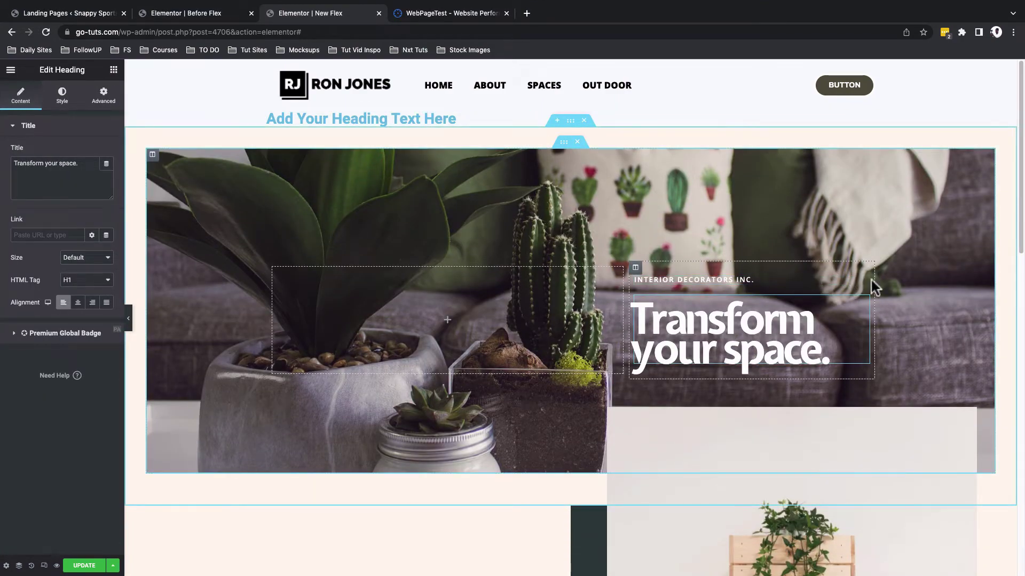
right_click(539, 119)
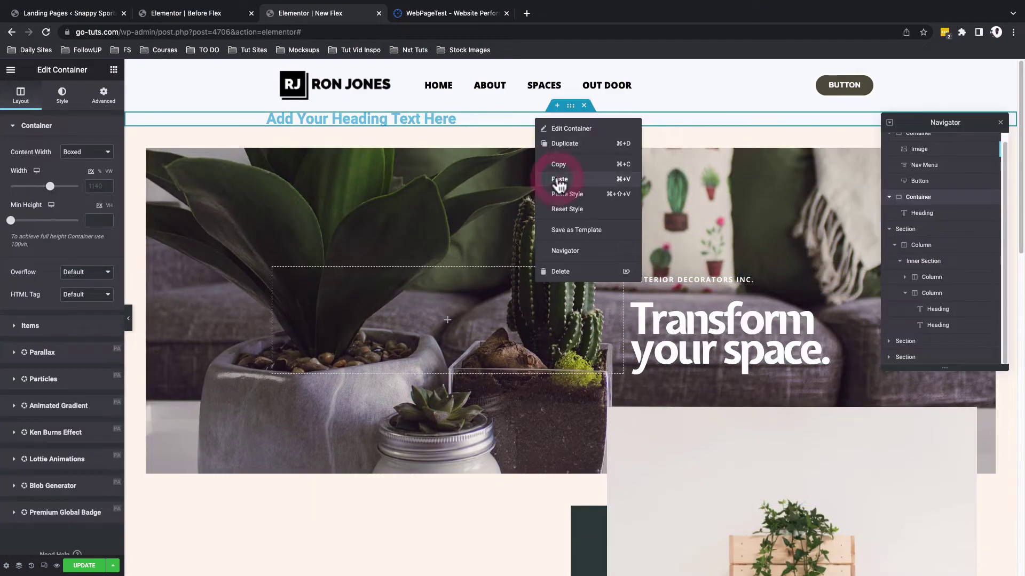
click(591, 181)
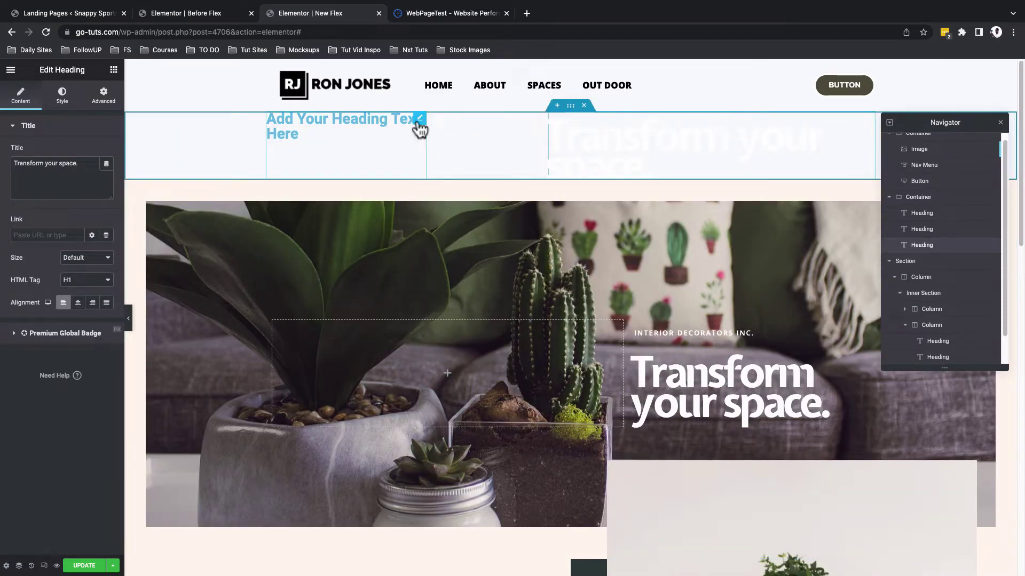
Delete the placeholder heading "Add Your Heading Text Here" from the new container
click(420, 120)
right_click(427, 140)
click(442, 278)
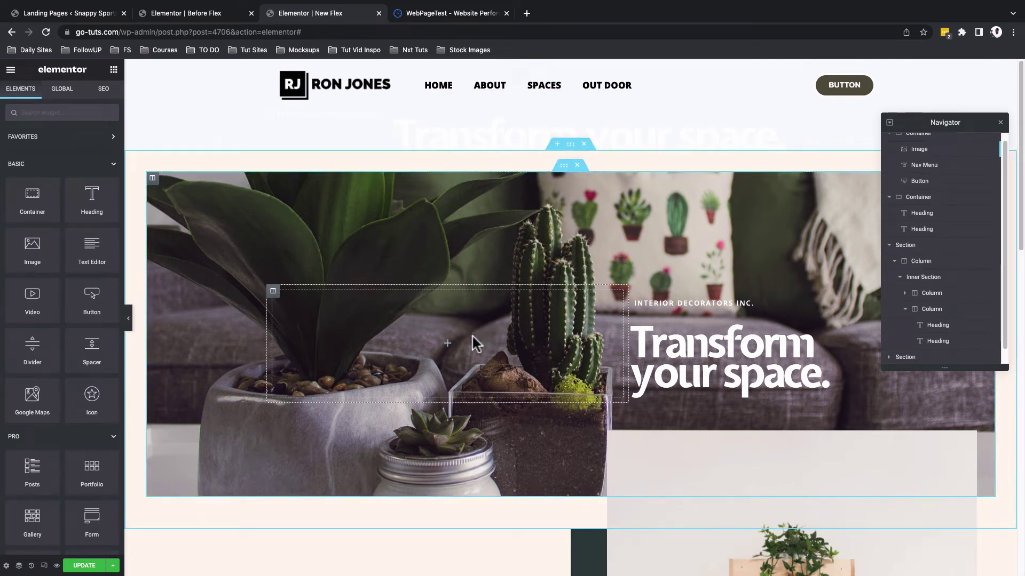
Nest a second container inside the new one and move both pasted headings into it
click(209, 130)
click(114, 70)
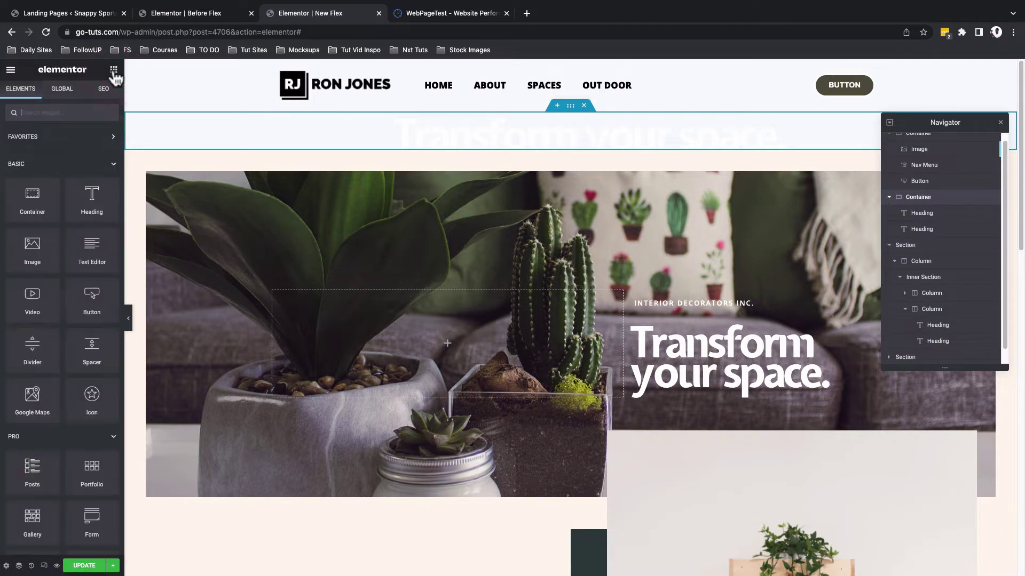
drag(30, 192, 290, 125)
click(542, 142)
drag(654, 118, 482, 134)
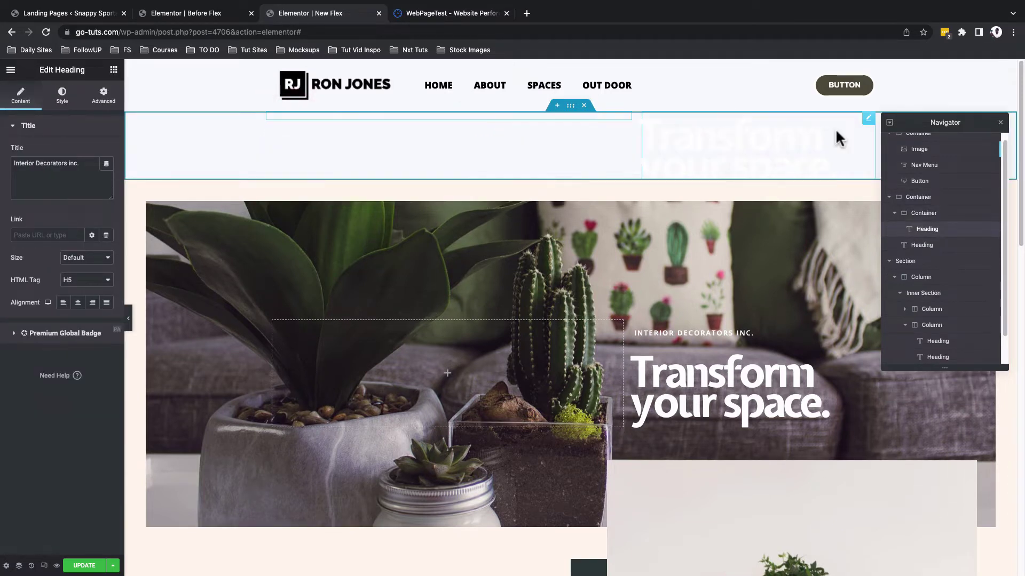
Give the nested container a Classic background with the image pexels-photo-1005058.jpeg from the media library
click(943, 214)
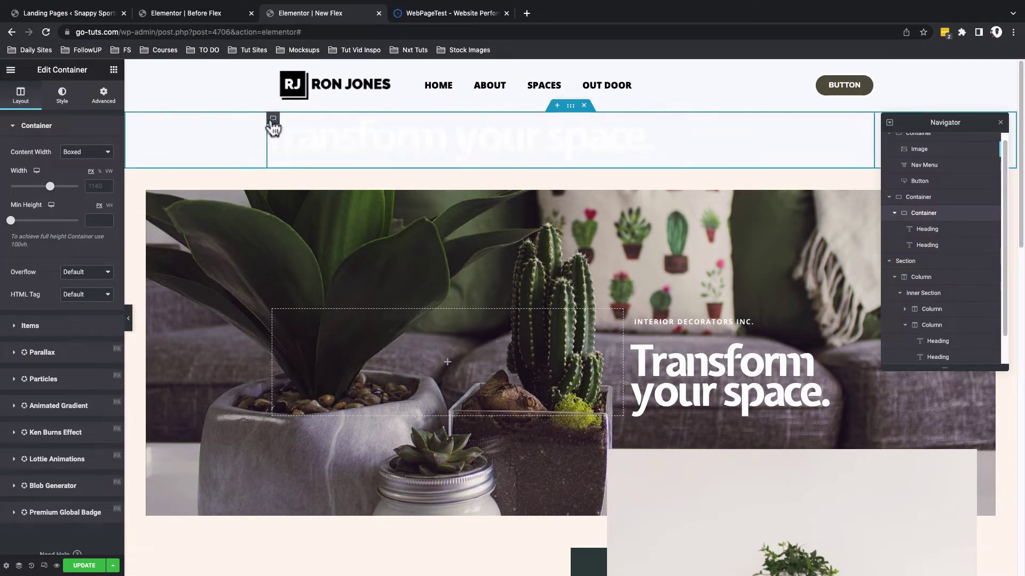
click(273, 126)
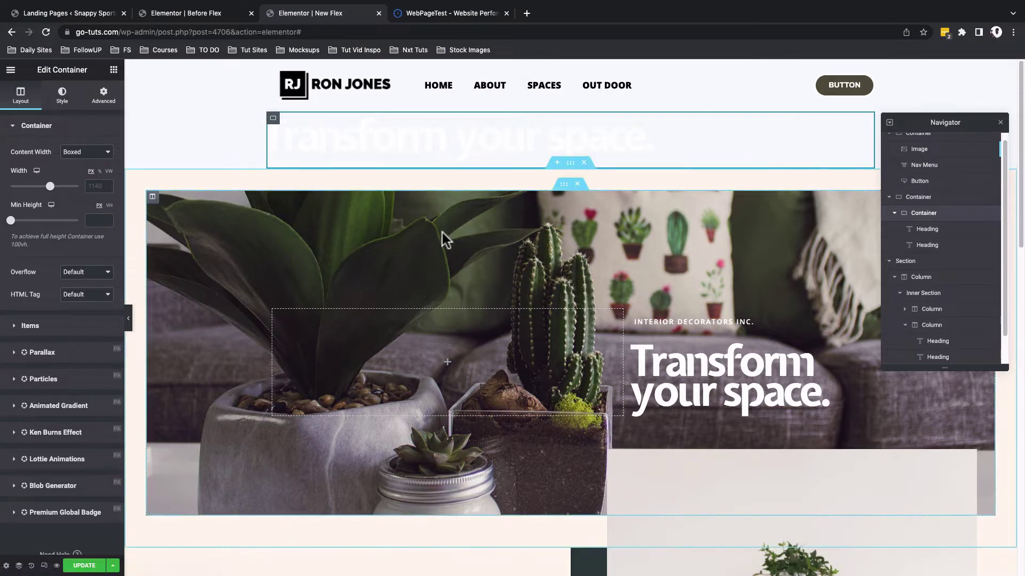
click(272, 121)
click(62, 98)
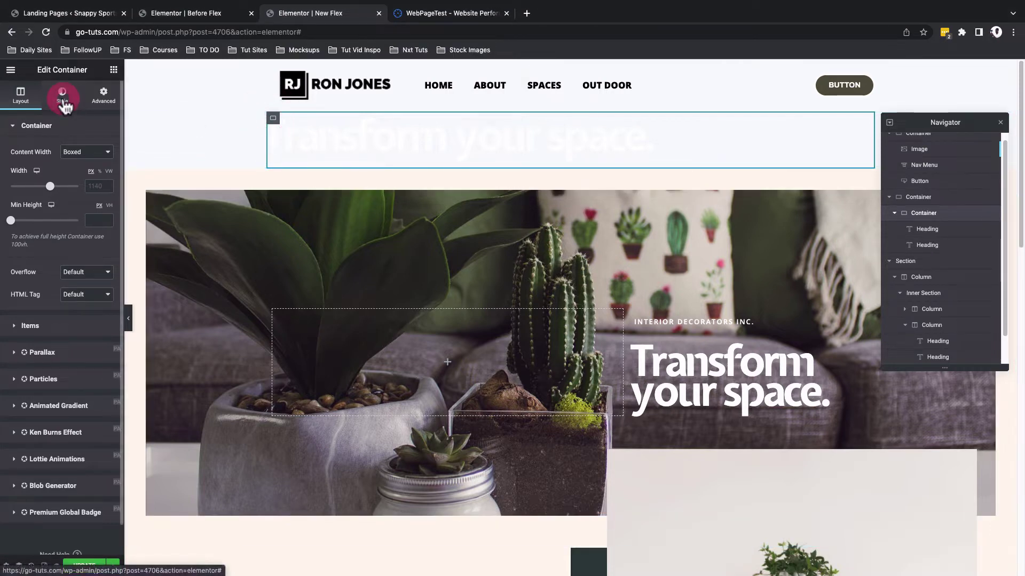
click(69, 174)
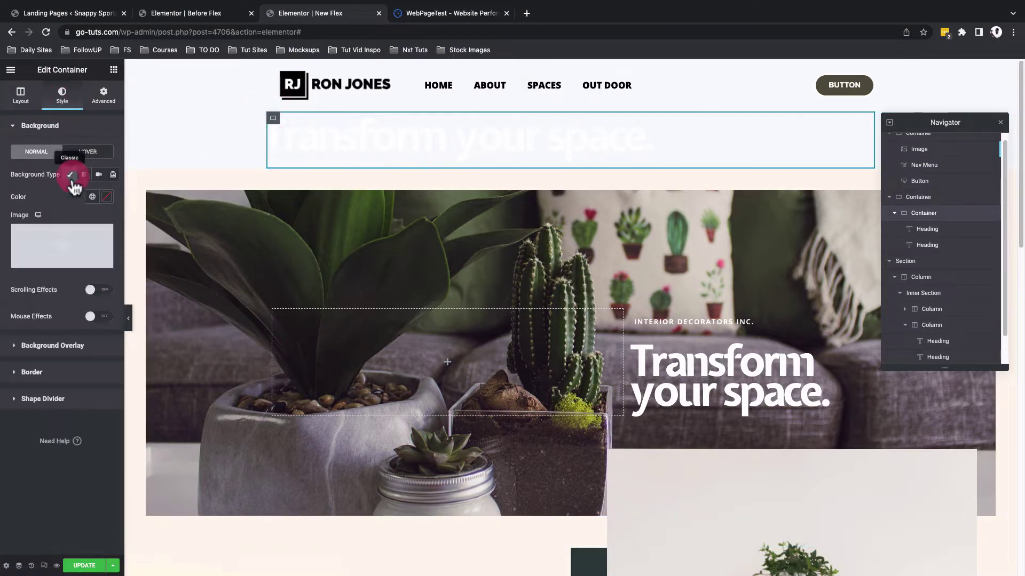
click(73, 240)
click(166, 199)
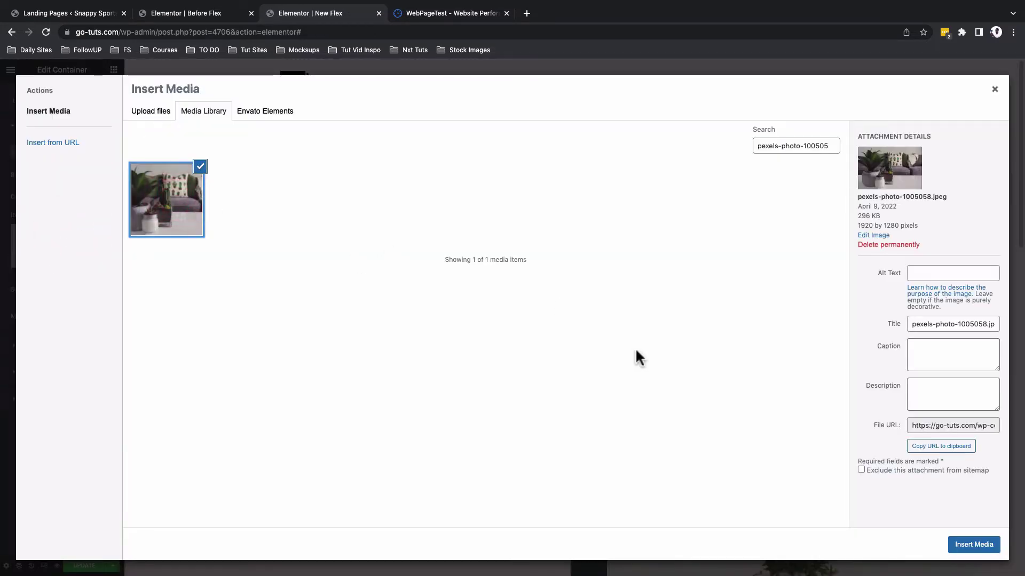
click(965, 544)
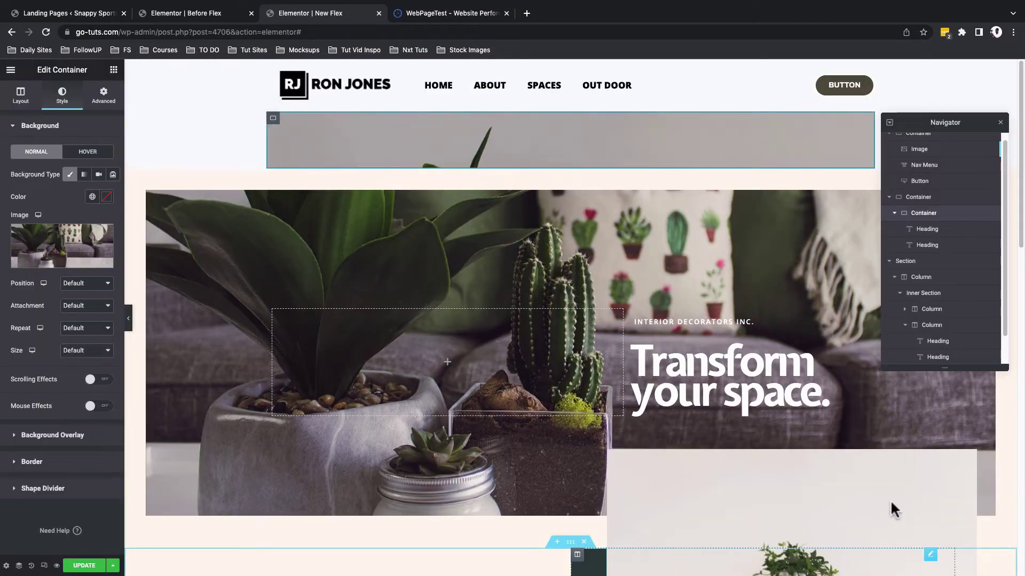
Set the nested container's background image position to Center Left and its size to Cover
click(80, 283)
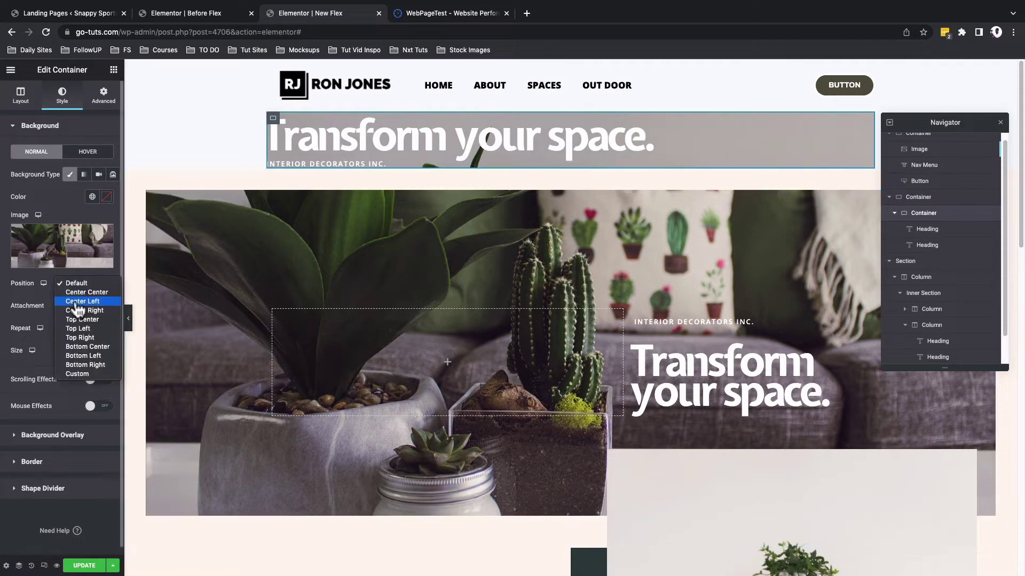
click(77, 302)
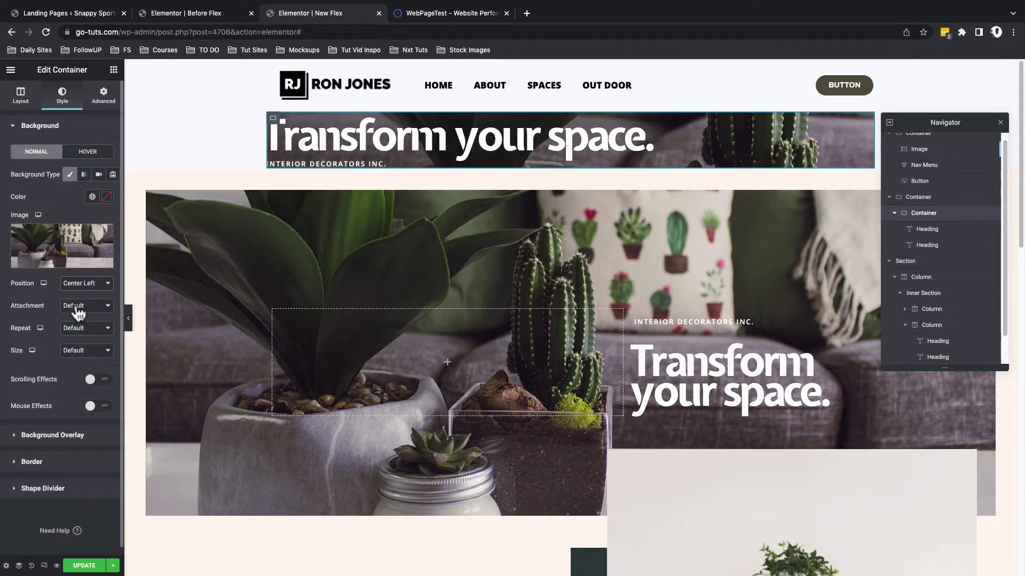
click(78, 307)
click(75, 351)
click(75, 351)
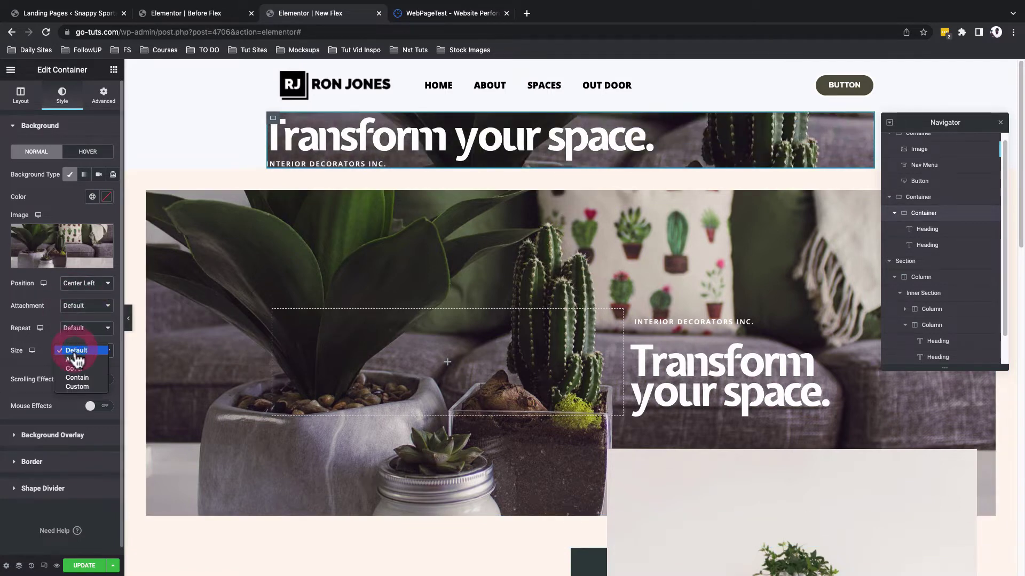
click(81, 374)
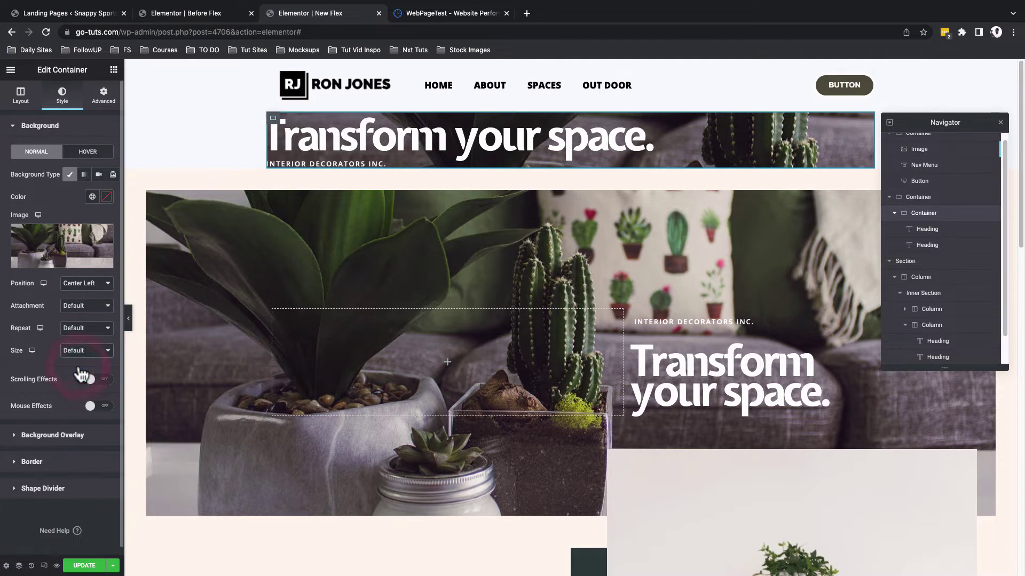
Unlink the nested container's padding and set it to 212 px top, 70 px right and 177 px bottom
click(274, 118)
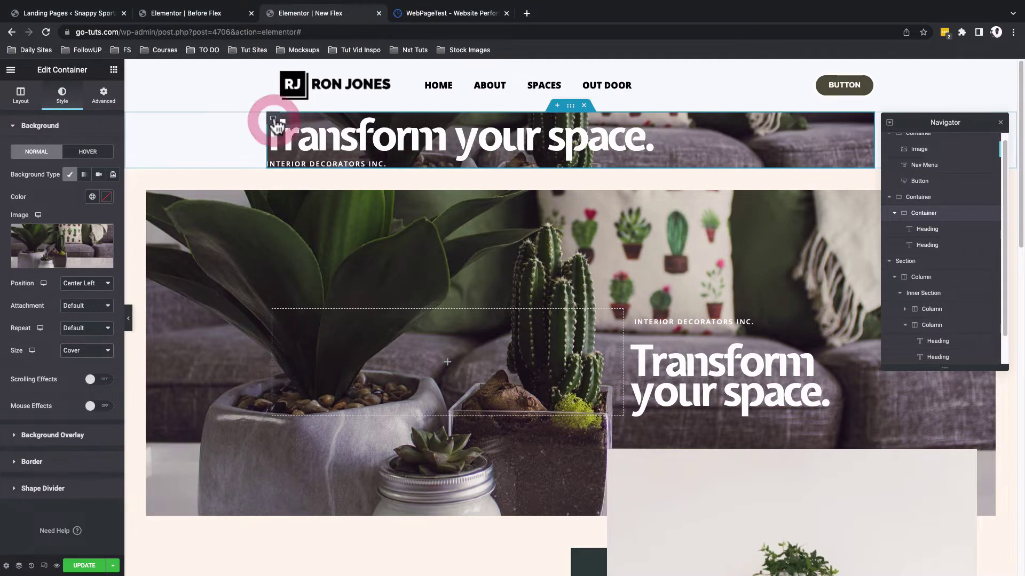
click(101, 96)
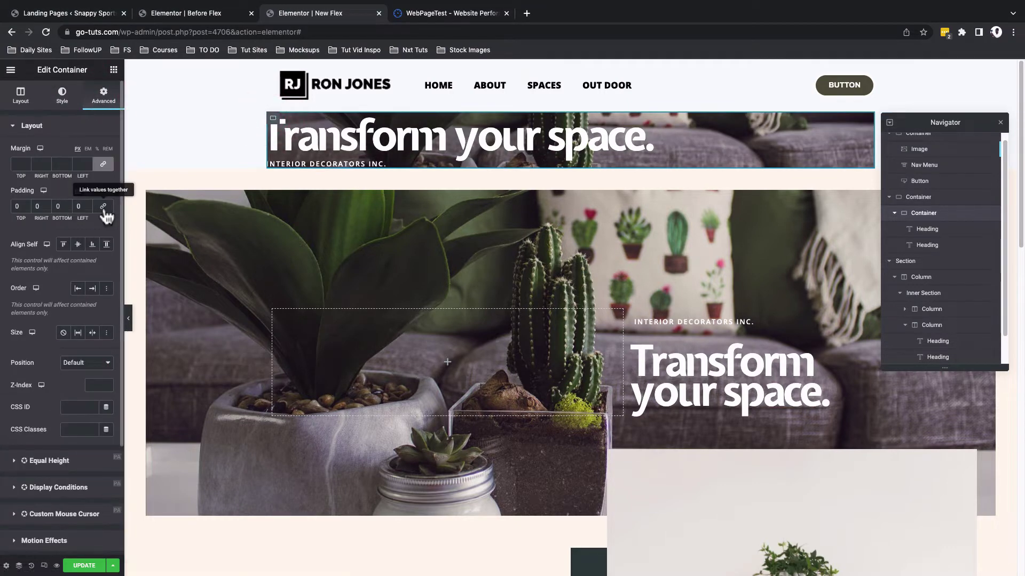
click(103, 206)
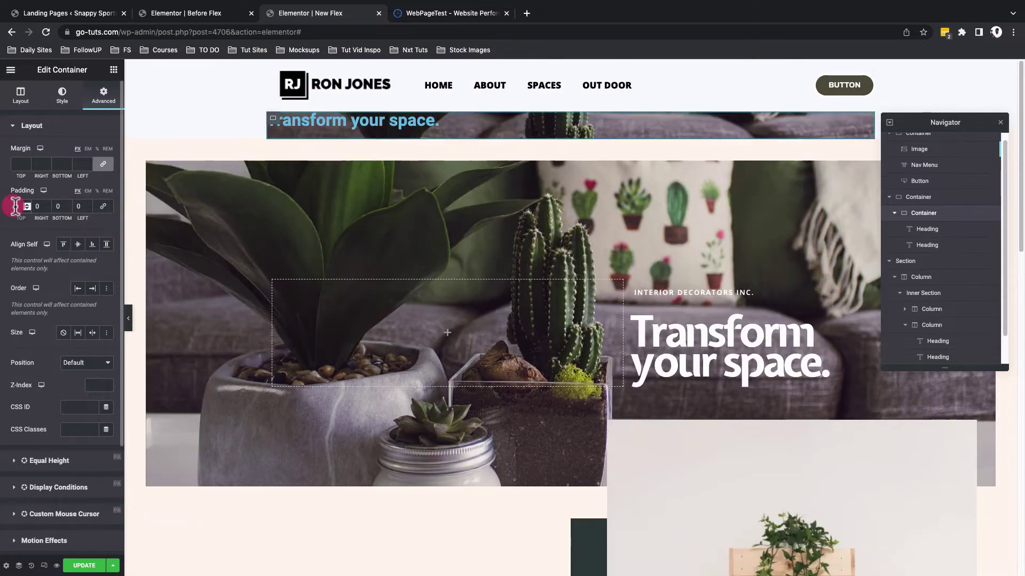
click(16, 207)
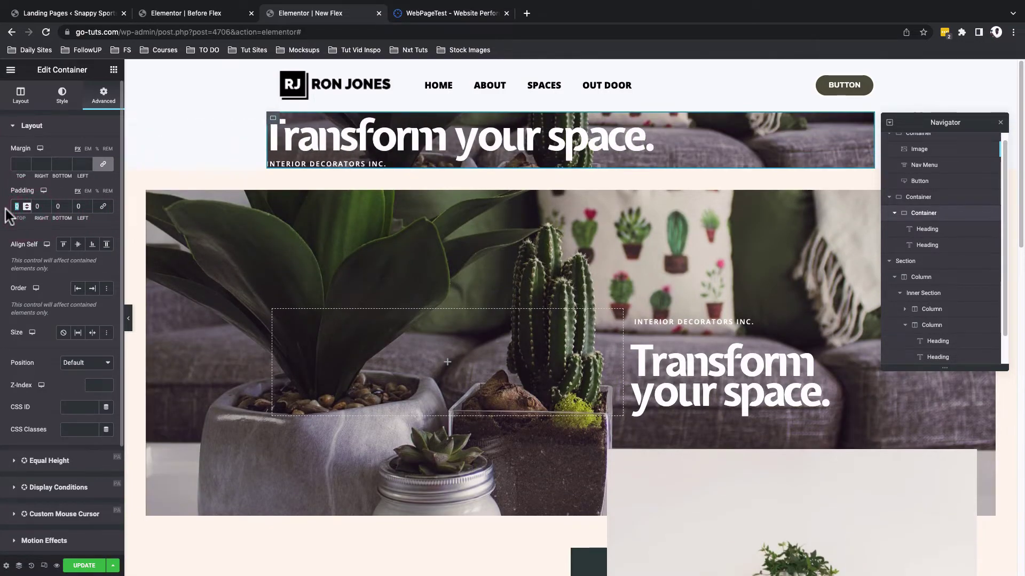
text(212)
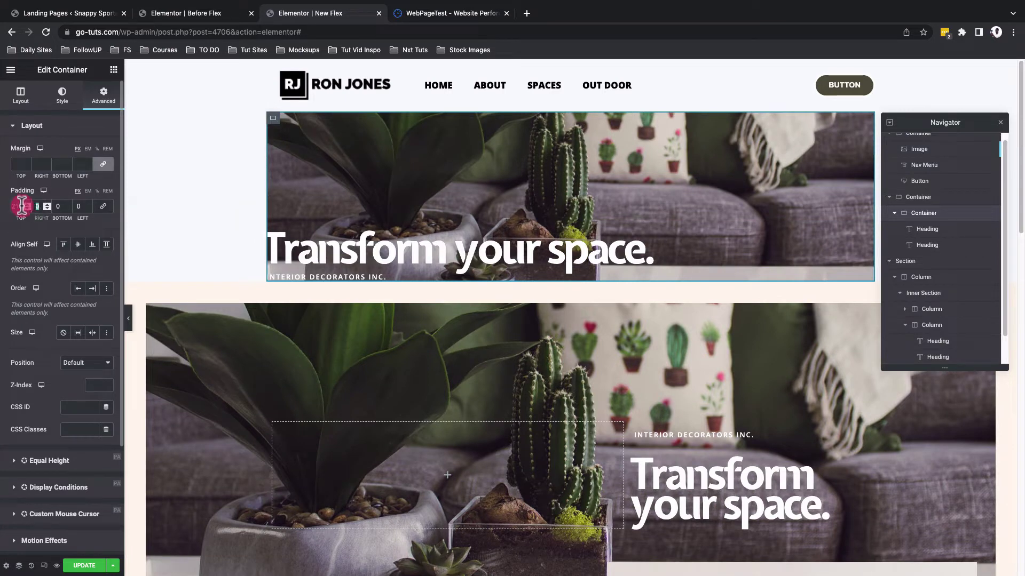
key(Tab)
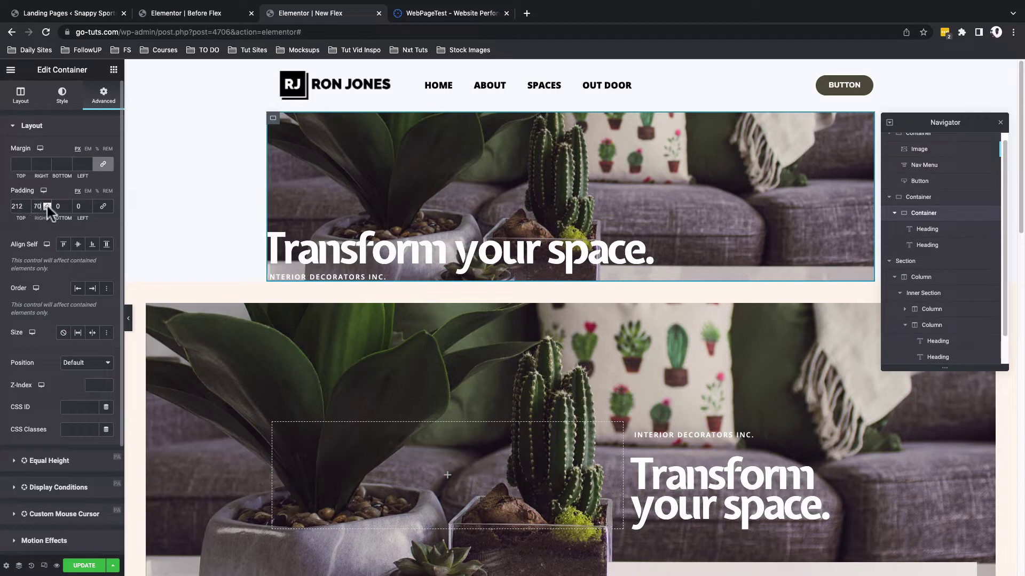
key(Tab)
click(77, 208)
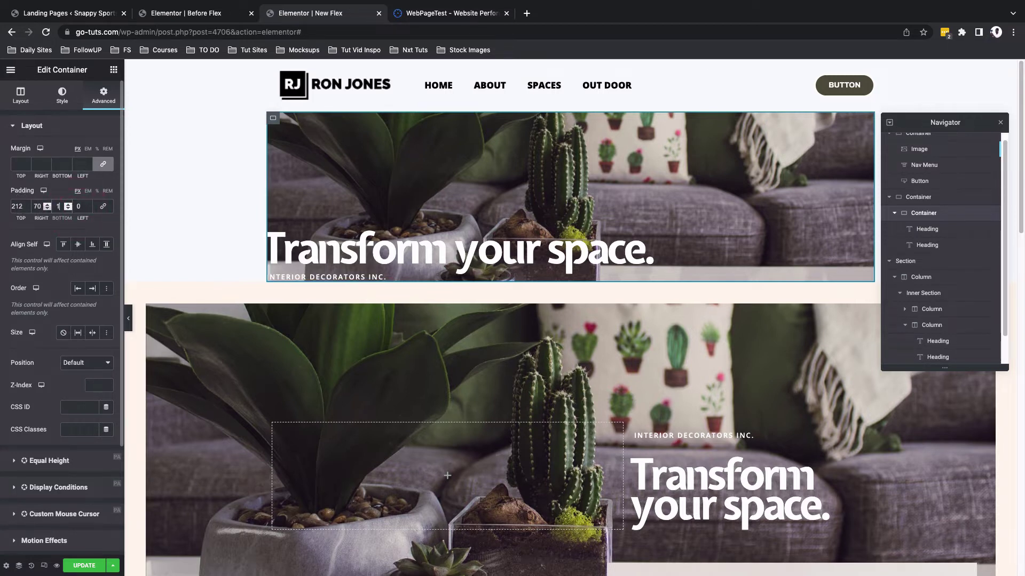
text(177)
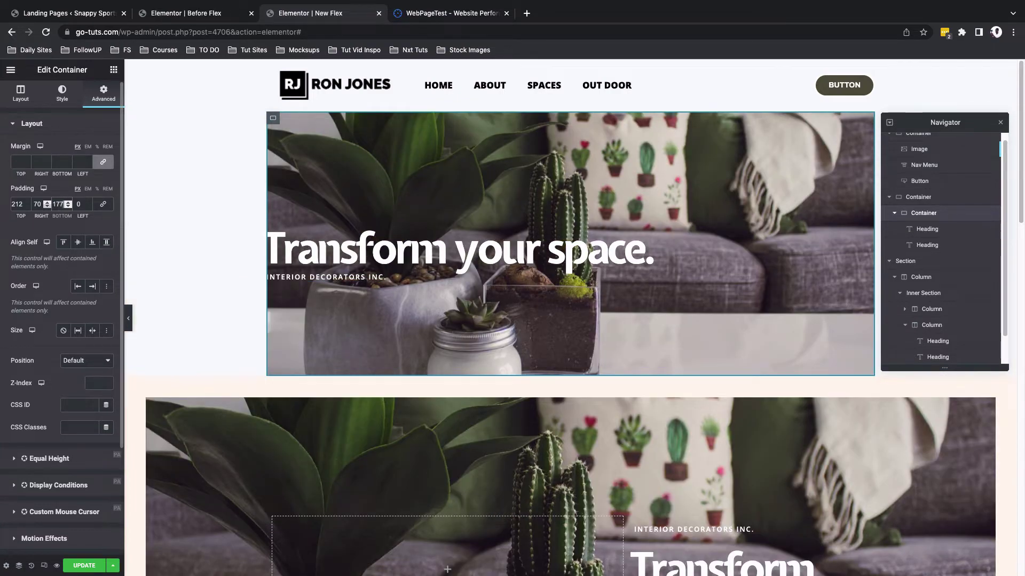
scroll(155, 338, down, 1)
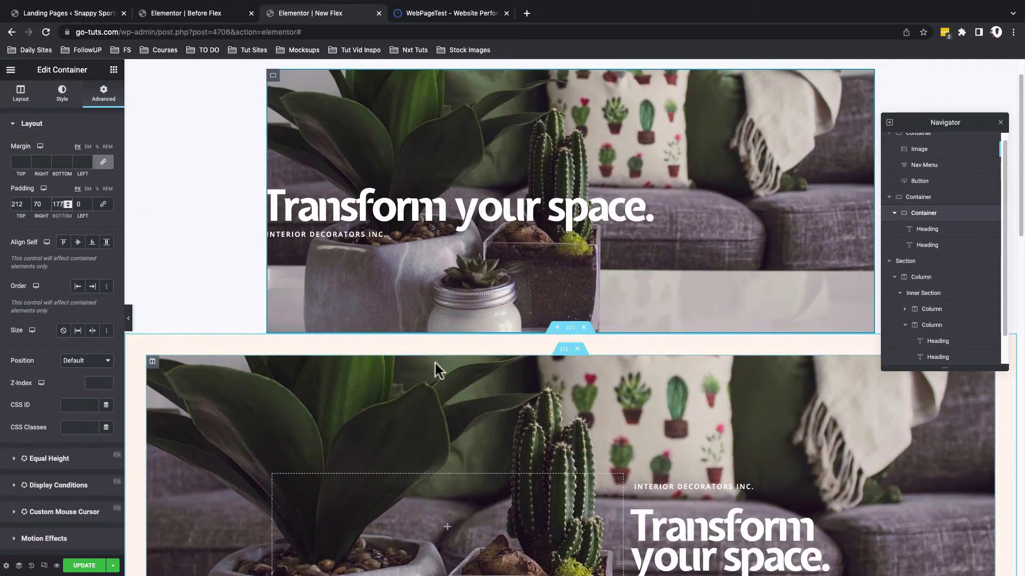
scroll(579, 335, up, 1)
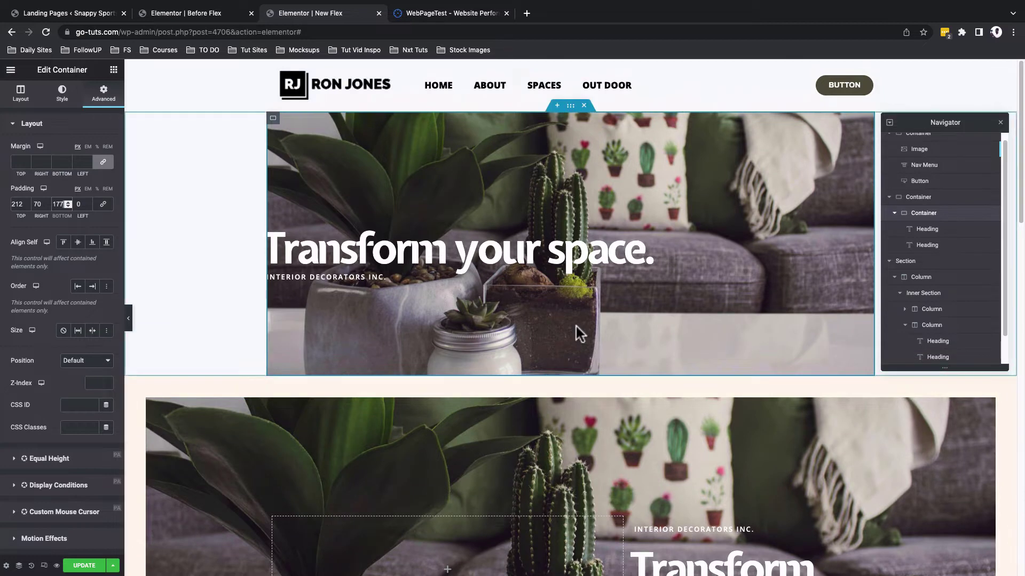
Check the outer hero container's layout and padding settings, and rename it "Hero 1 Container" in the page structure
click(570, 105)
click(569, 105)
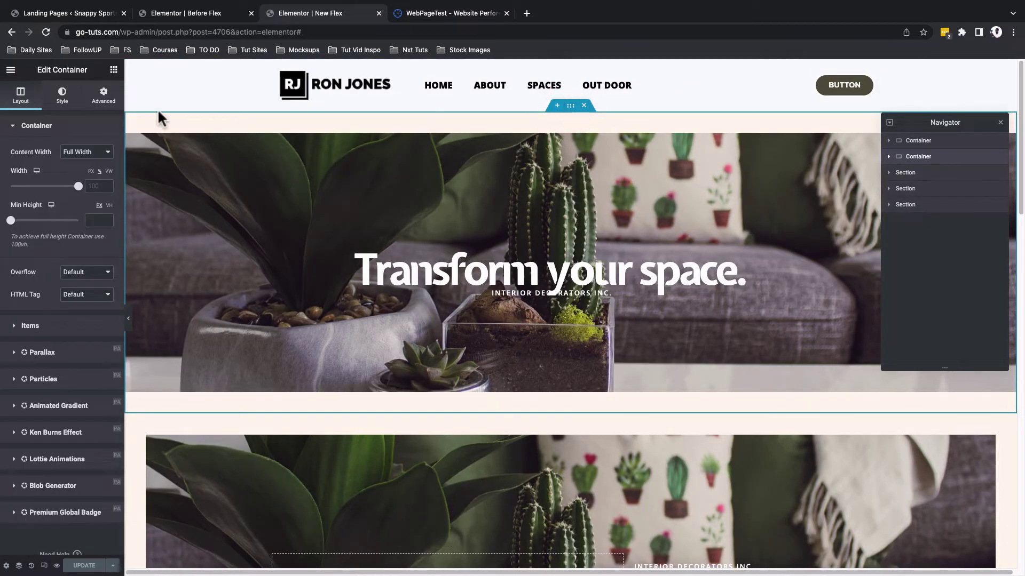
click(98, 99)
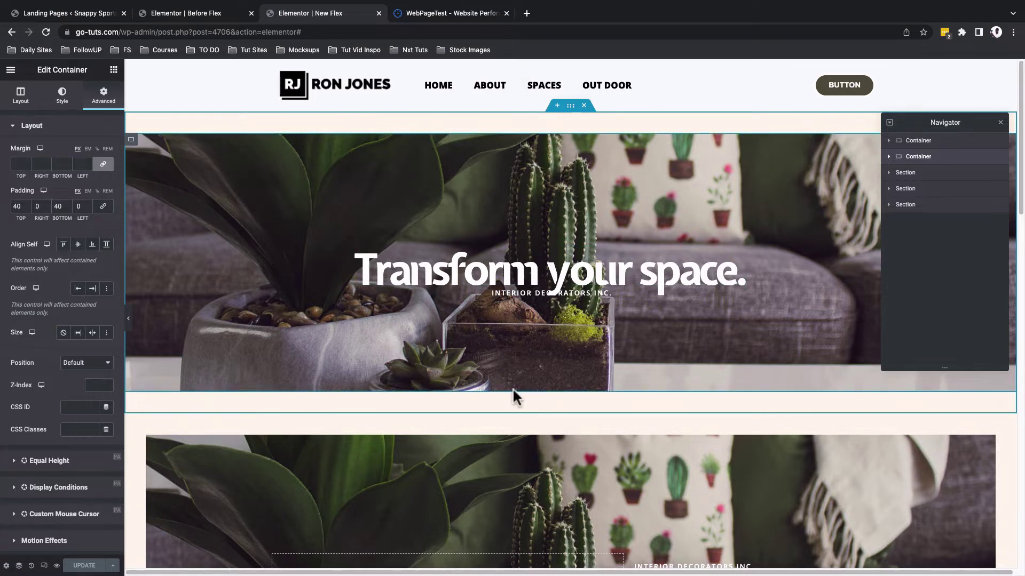
click(527, 342)
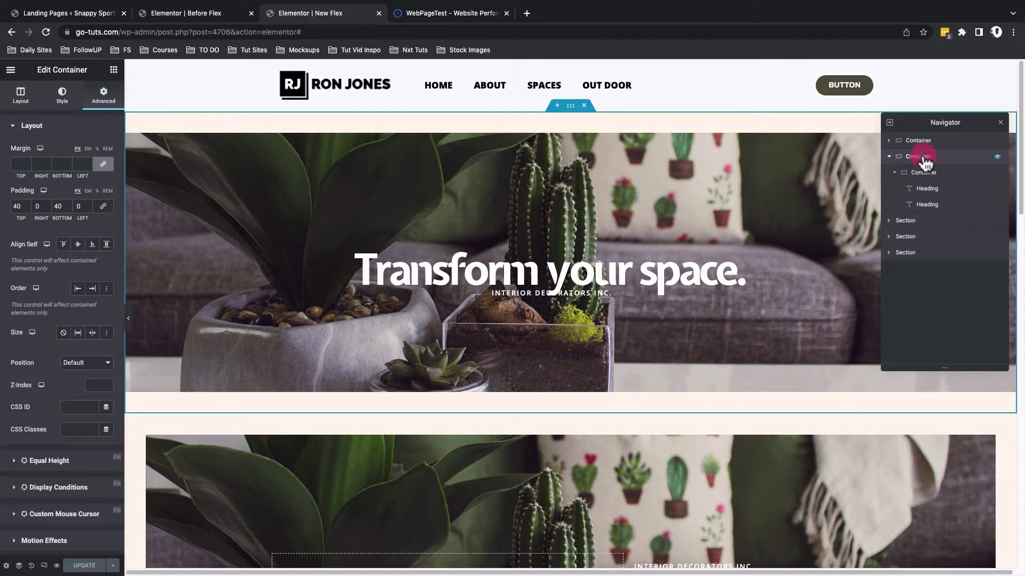
double_click(921, 156)
key(Return)
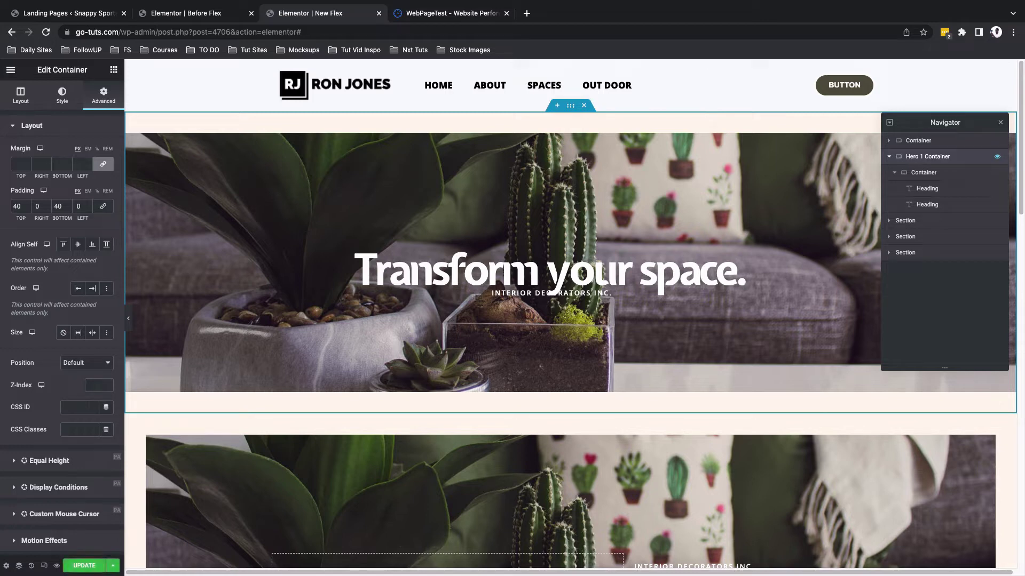
Try the row, column and reversed-row directions for the nested hero container's items, finishing with Column
click(922, 174)
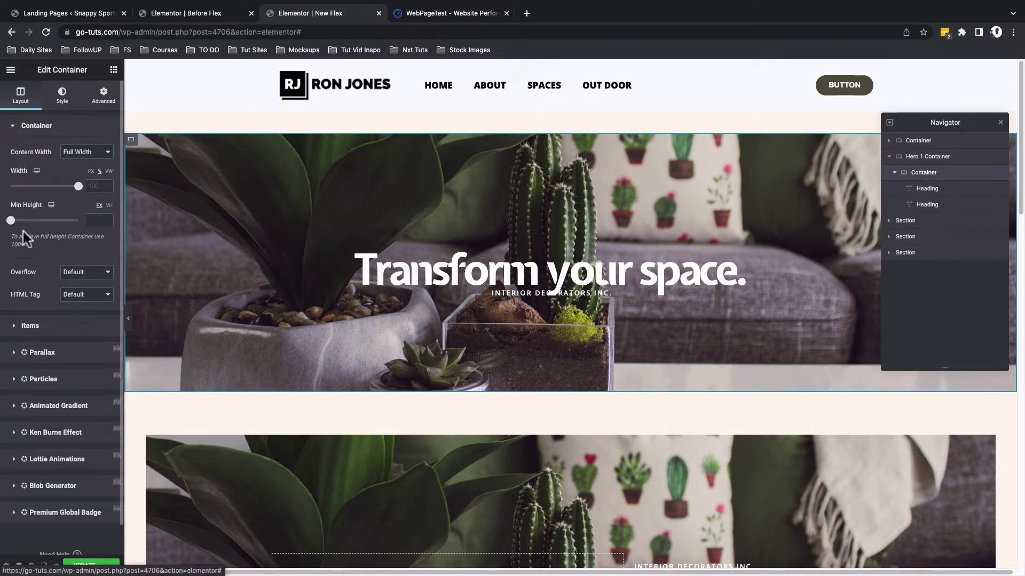
click(31, 326)
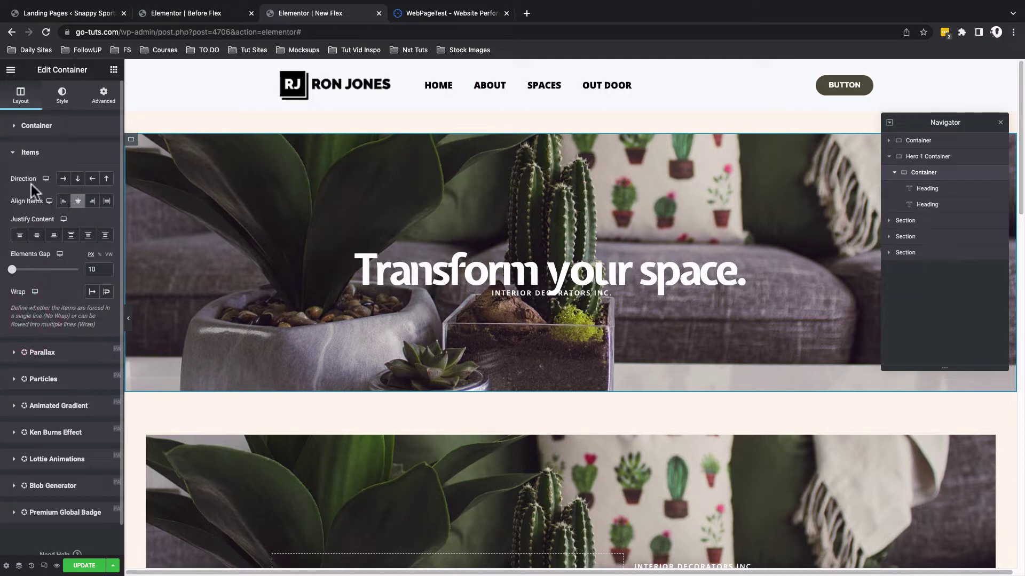
click(63, 180)
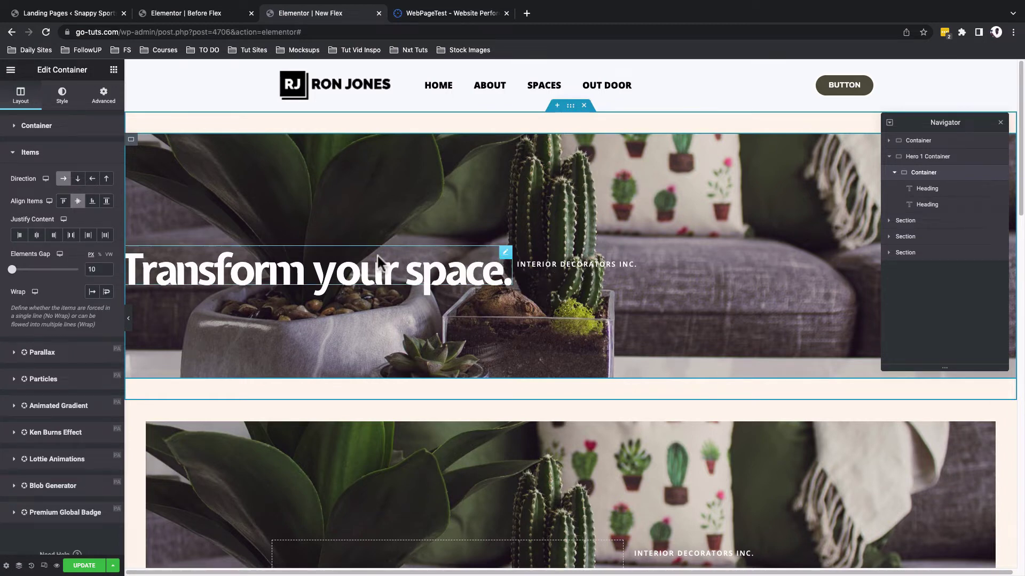
click(77, 180)
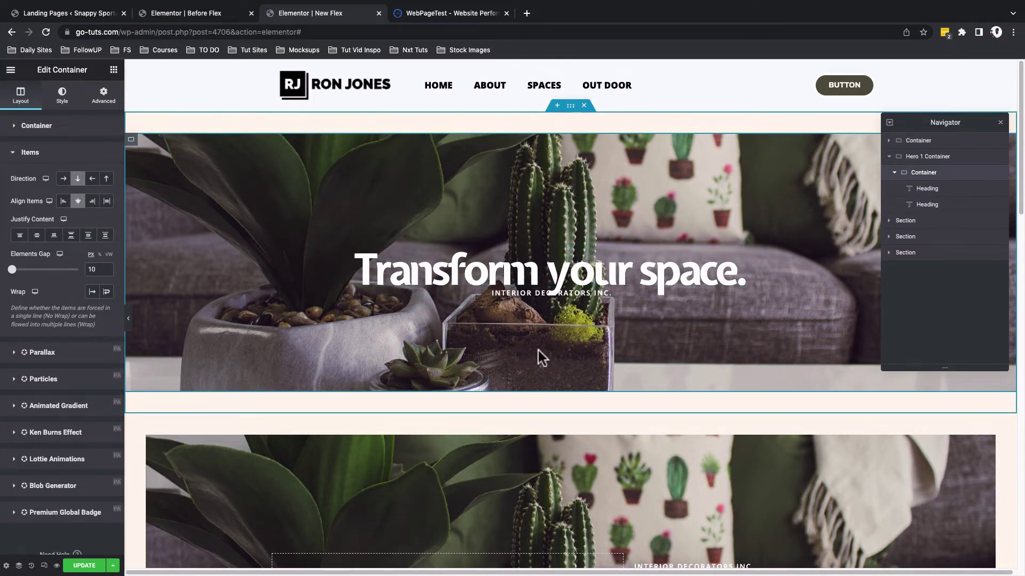
click(91, 182)
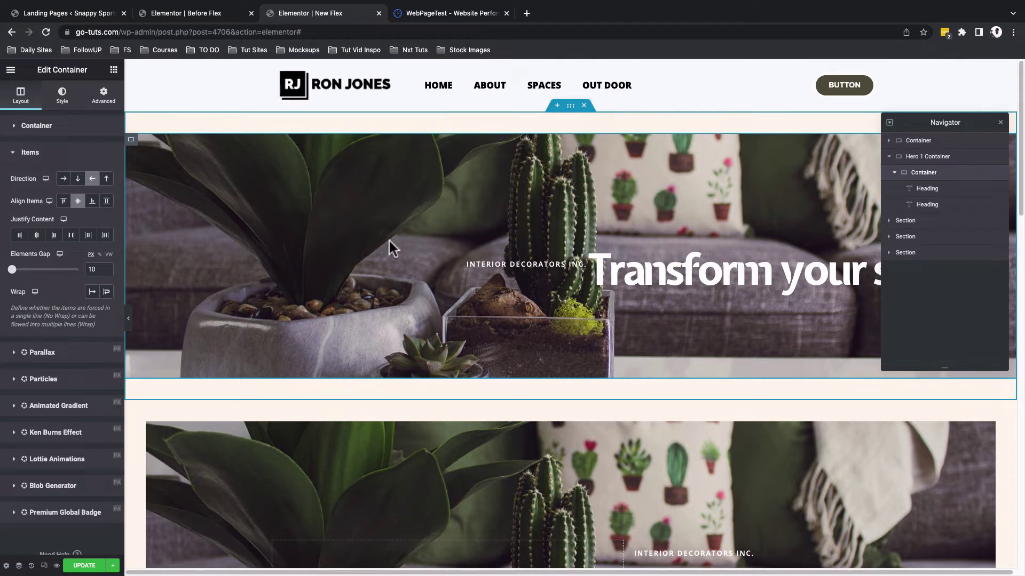
click(63, 180)
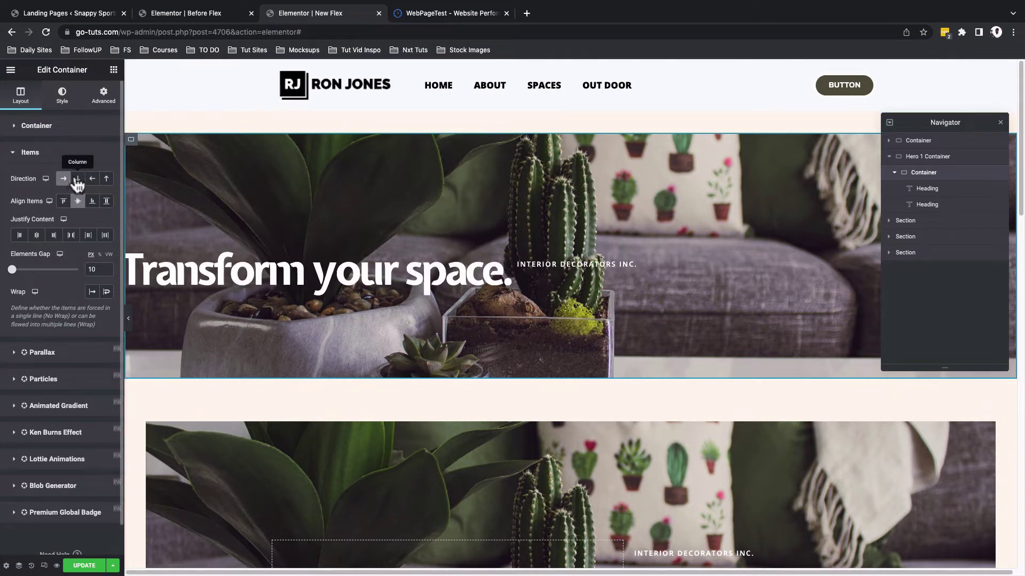
click(78, 180)
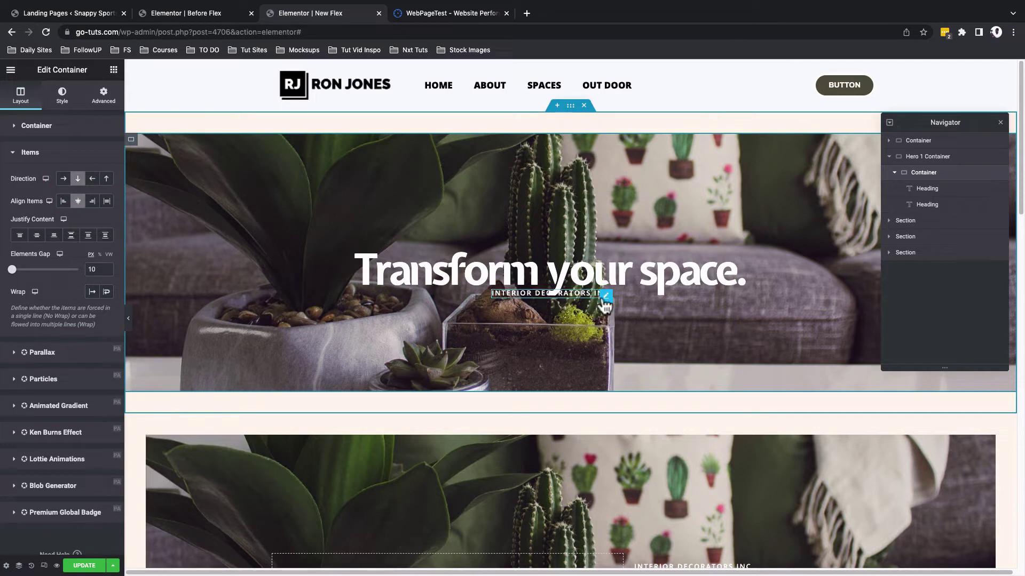
Move the "Interior Decorators inc." heading above the "Transform your space." heading and set its left margin to 550 px
drag(604, 302, 604, 250)
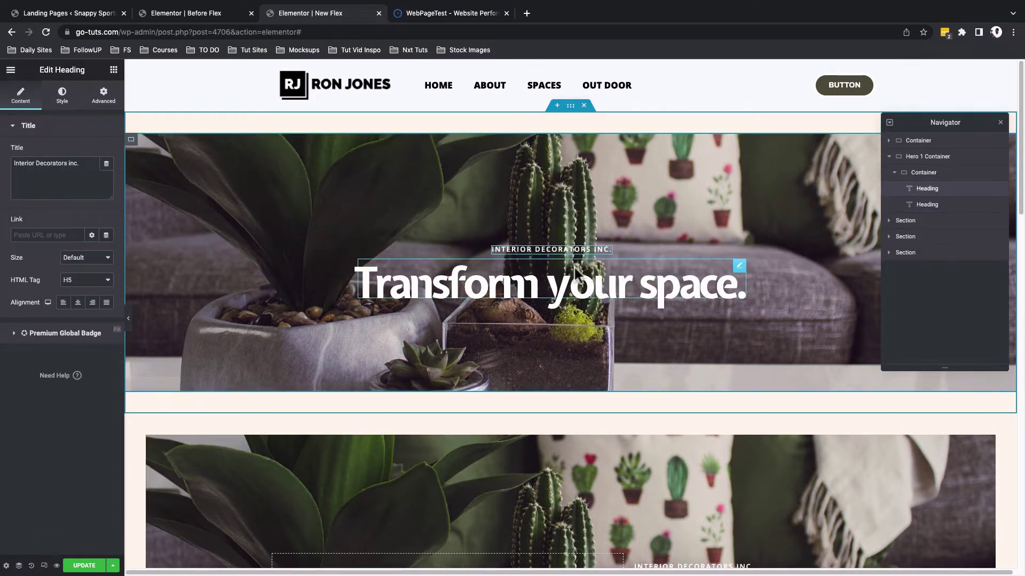
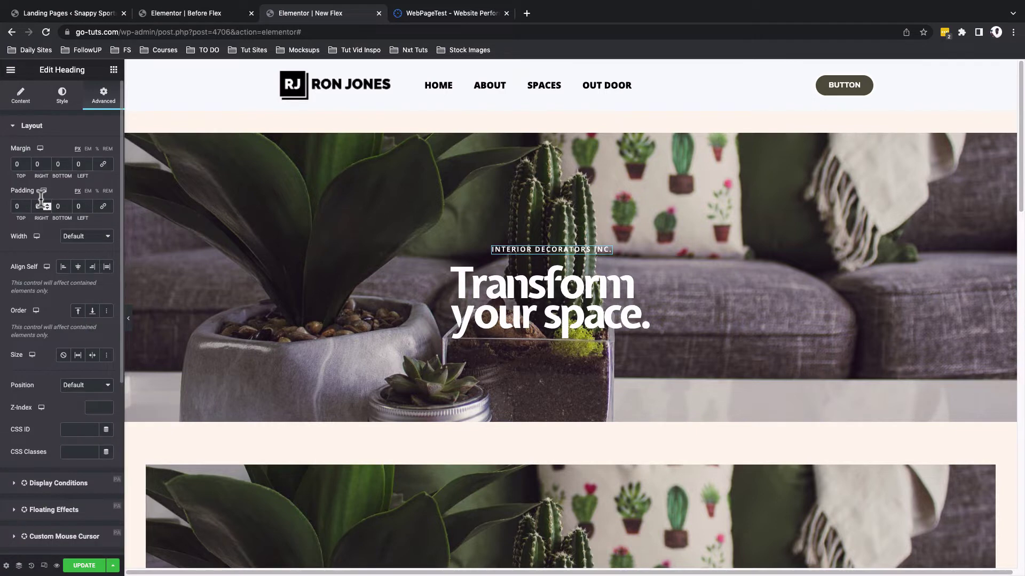
click(74, 161)
text(550)
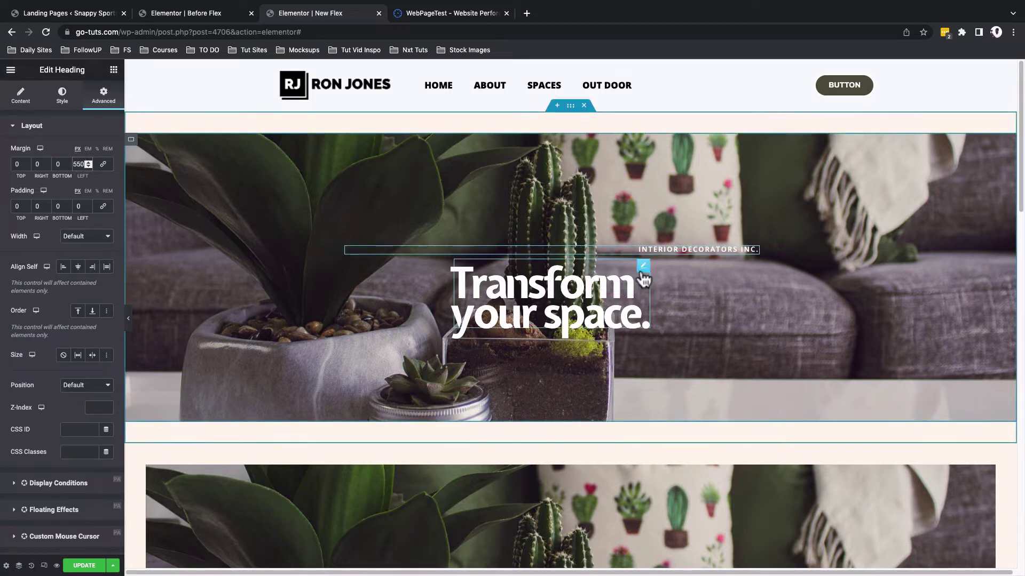
Set the new hero's "Transform your space." heading margin to 16 px top and 700 px left
click(642, 267)
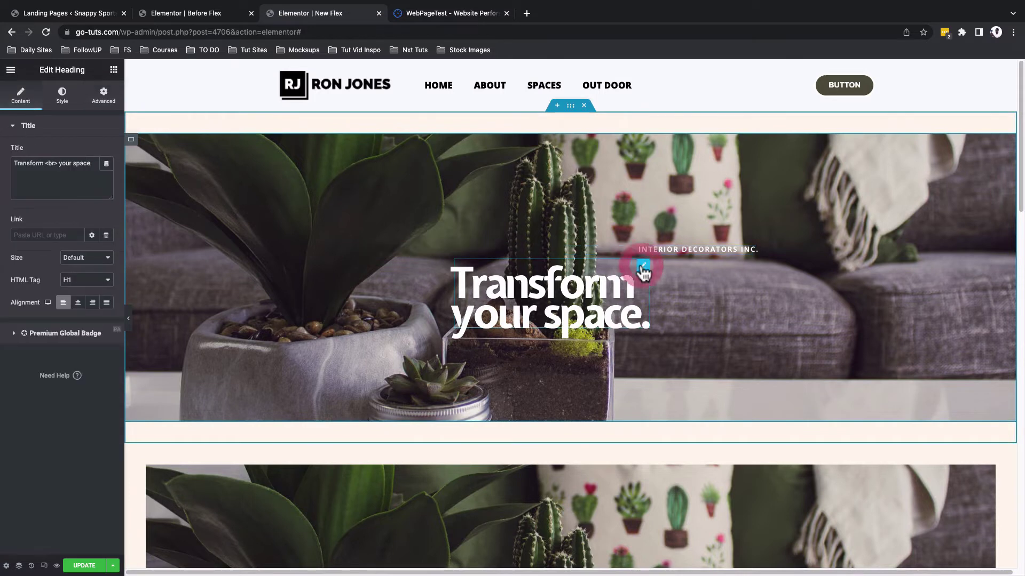
click(103, 95)
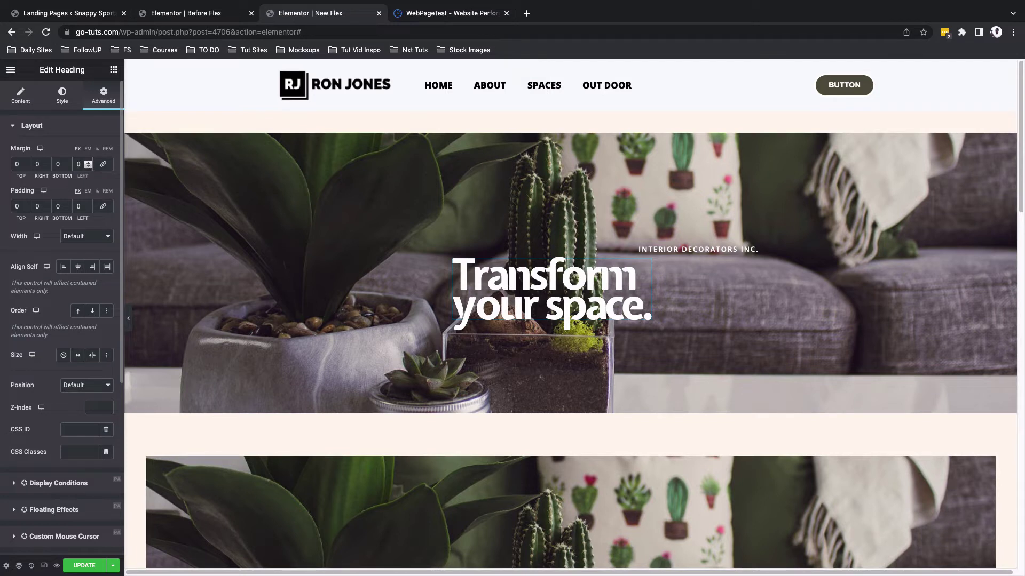
text(700)
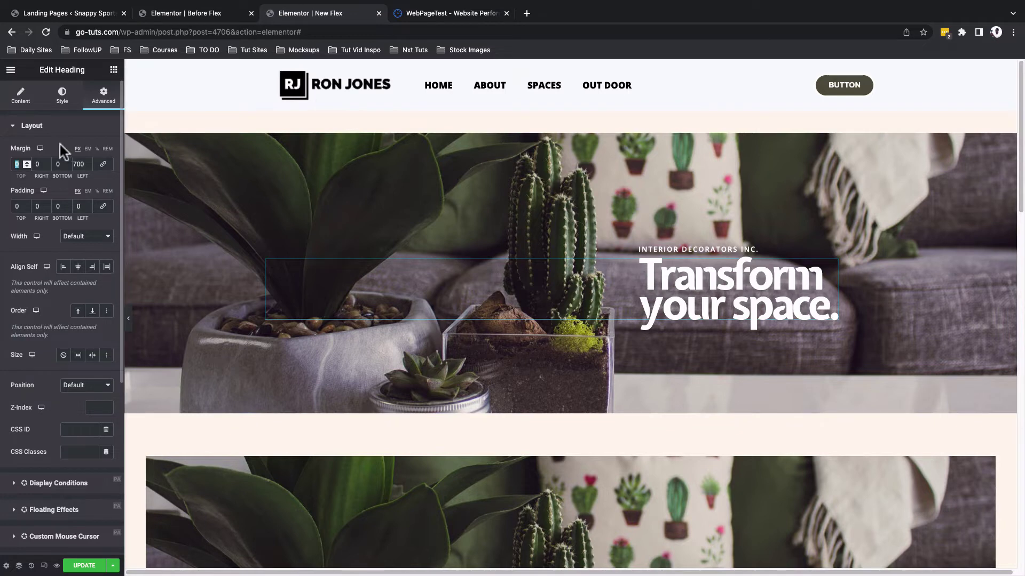
text(16)
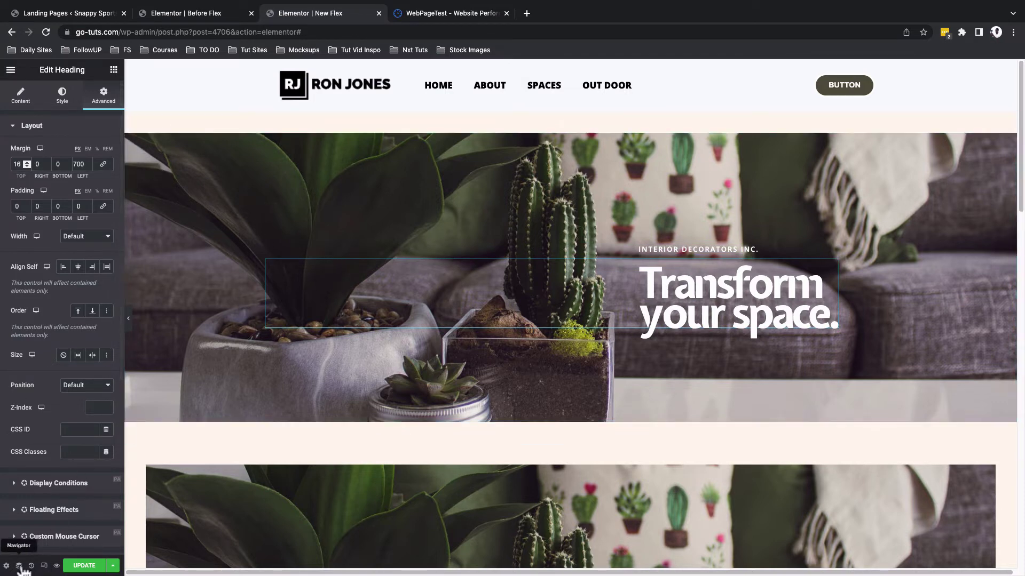
In the tablet view, unlink the "Interior Decorators inc." heading's margins and set the right margin to 70 px and the others to 0
click(44, 566)
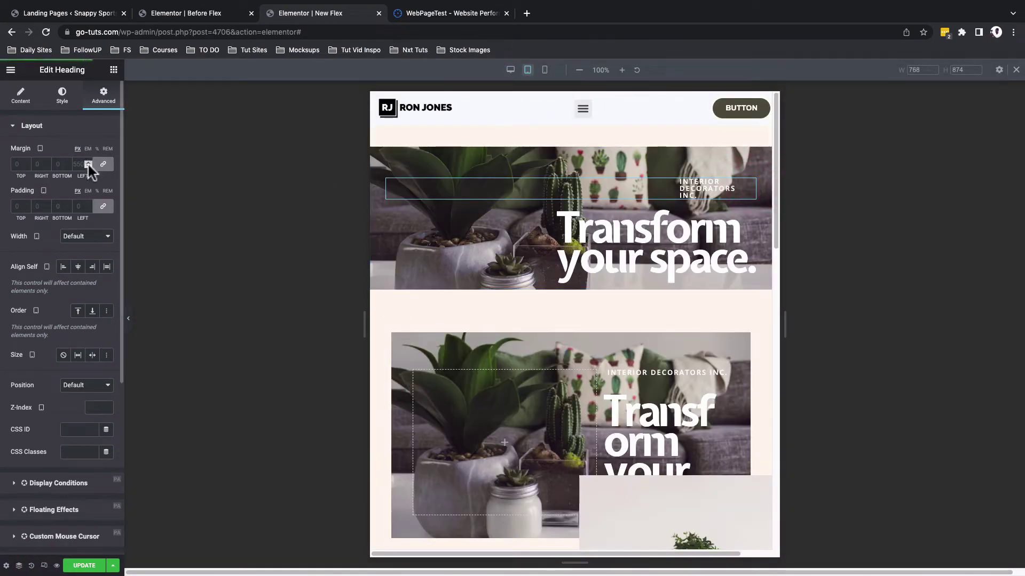
click(103, 164)
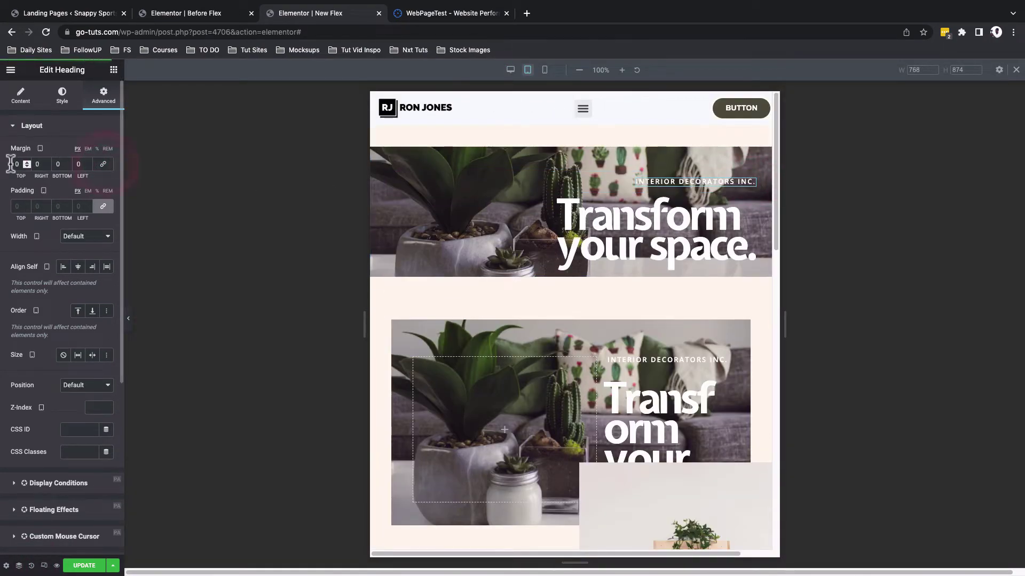
double_click(38, 165)
text(70)
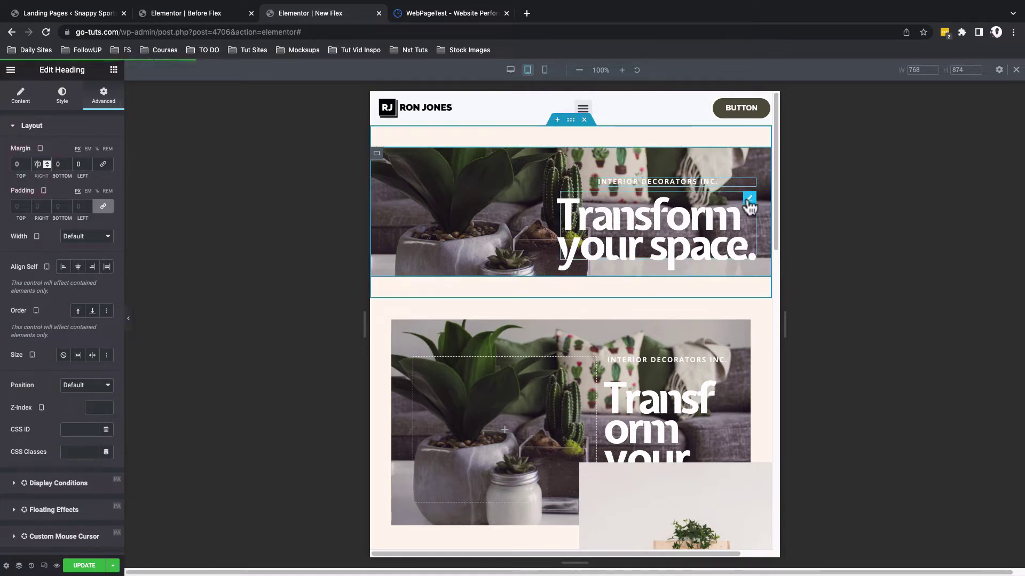
Reduce the "Transform your space." heading's tablet font size to 4.1 rem
click(749, 199)
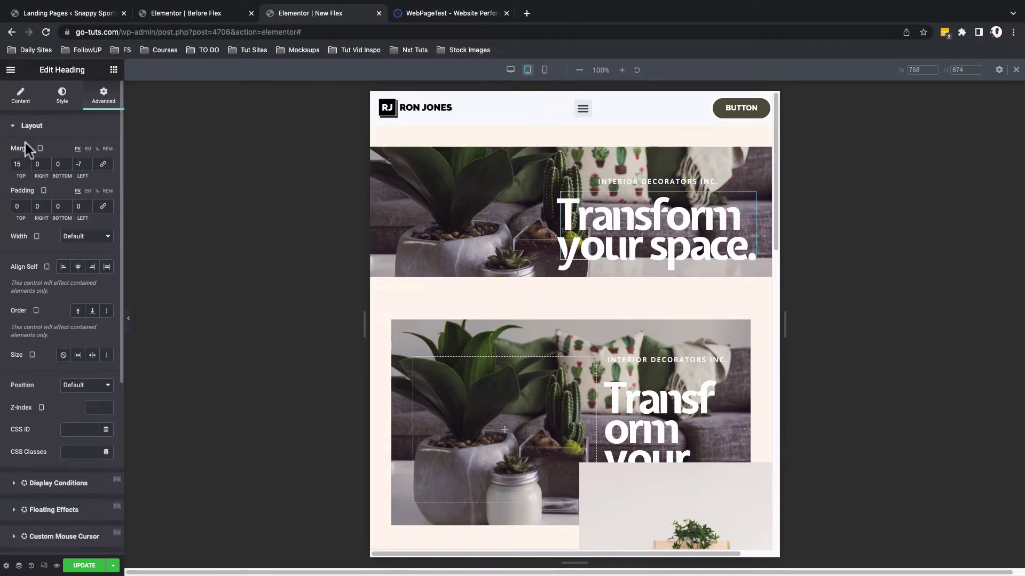
click(23, 98)
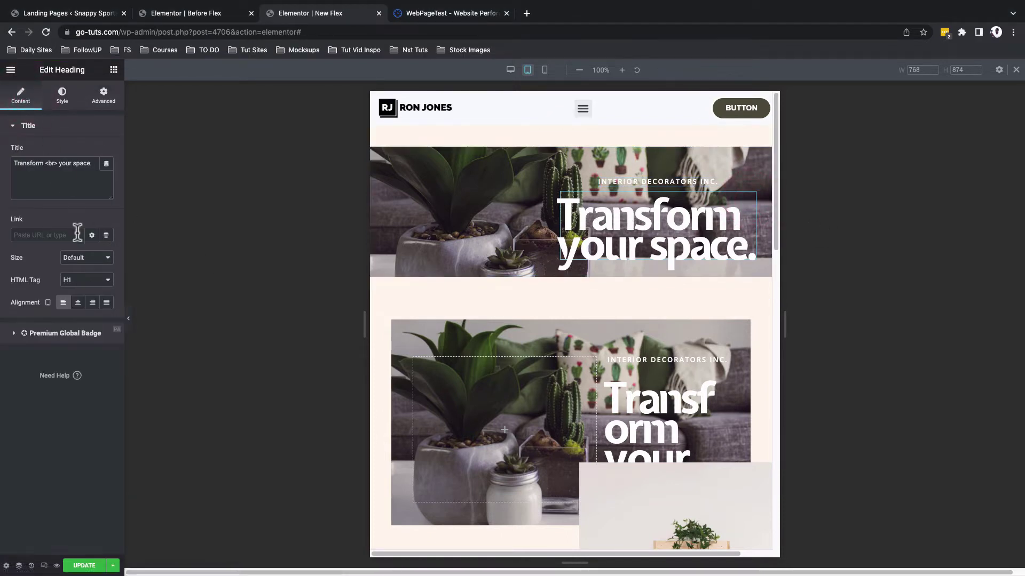
click(63, 99)
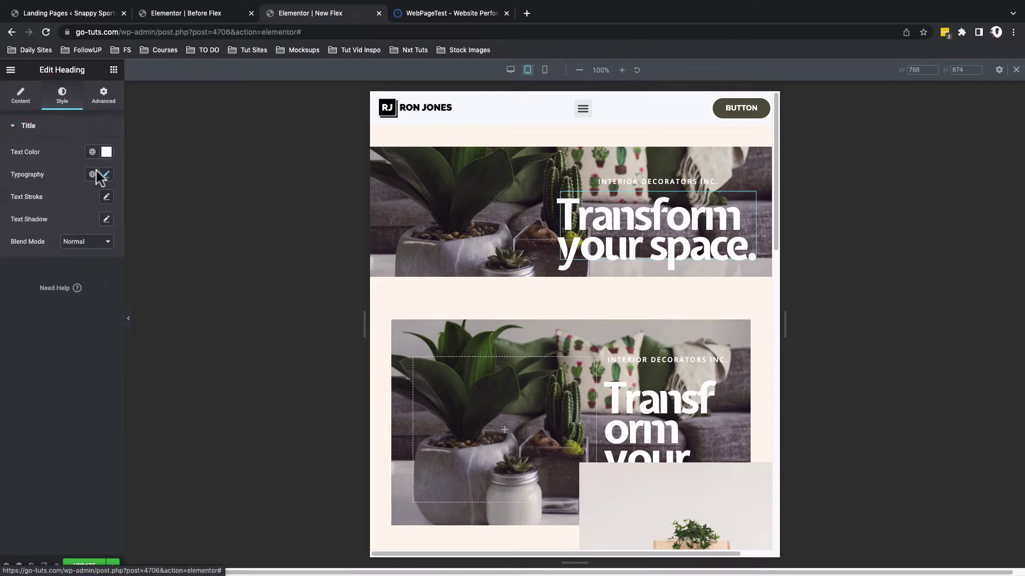
click(107, 174)
drag(45, 259, 39, 258)
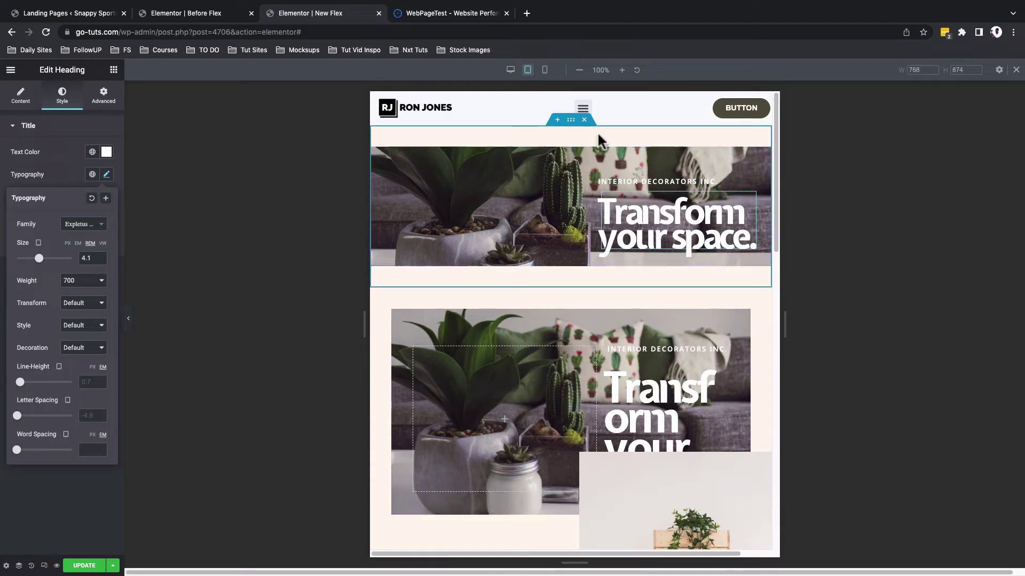
In the mobile view, set the "Transform your space." heading's font size to 2.4 rem and increase its letter spacing
click(545, 71)
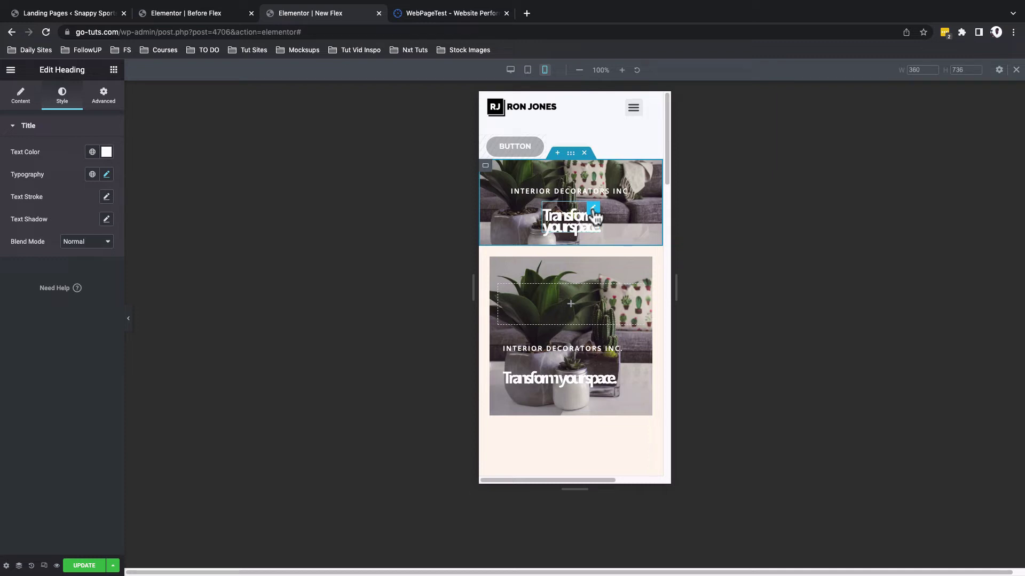
click(106, 175)
drag(25, 259, 29, 258)
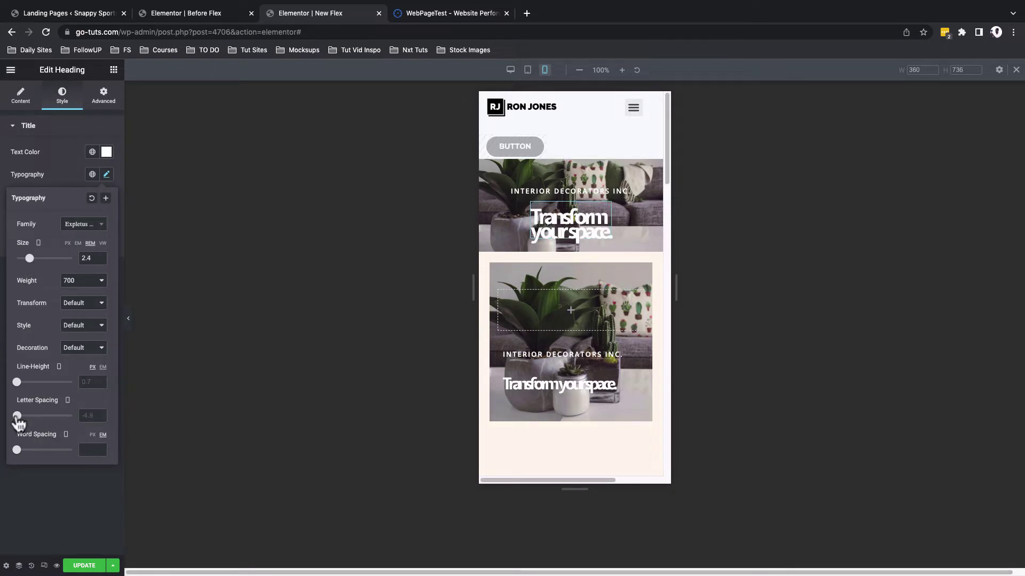
drag(18, 421, 23, 421)
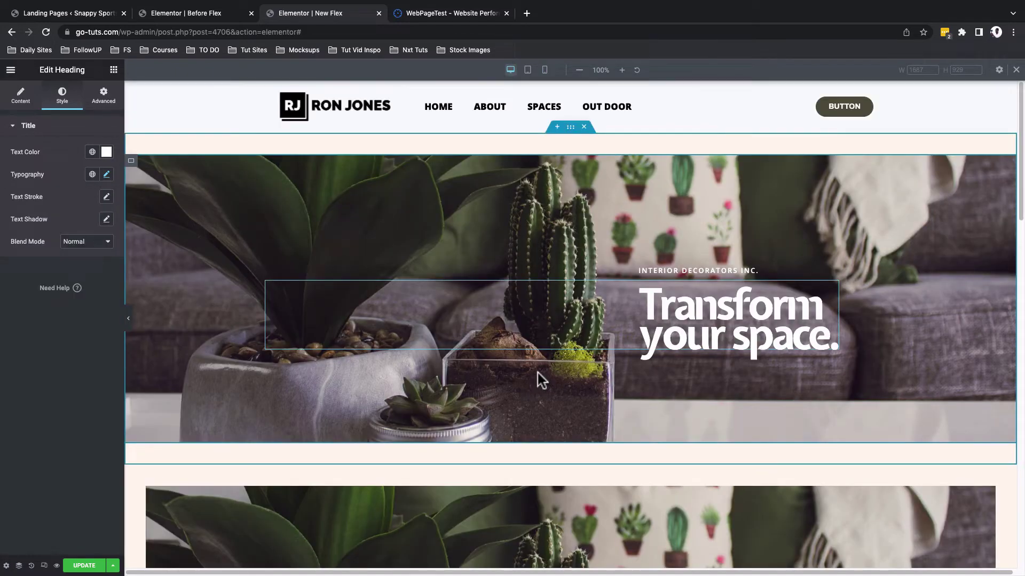
Examine the old hero's section, column and inner section structure on desktop and compare it with the new container hero
scroll(603, 330, down, 3)
click(612, 374)
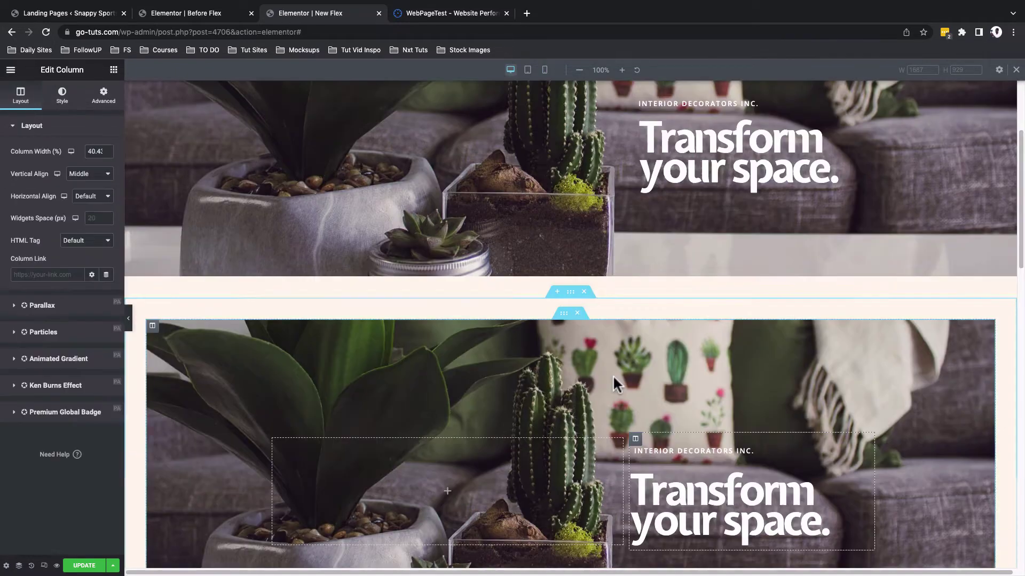
scroll(612, 373, down, 1)
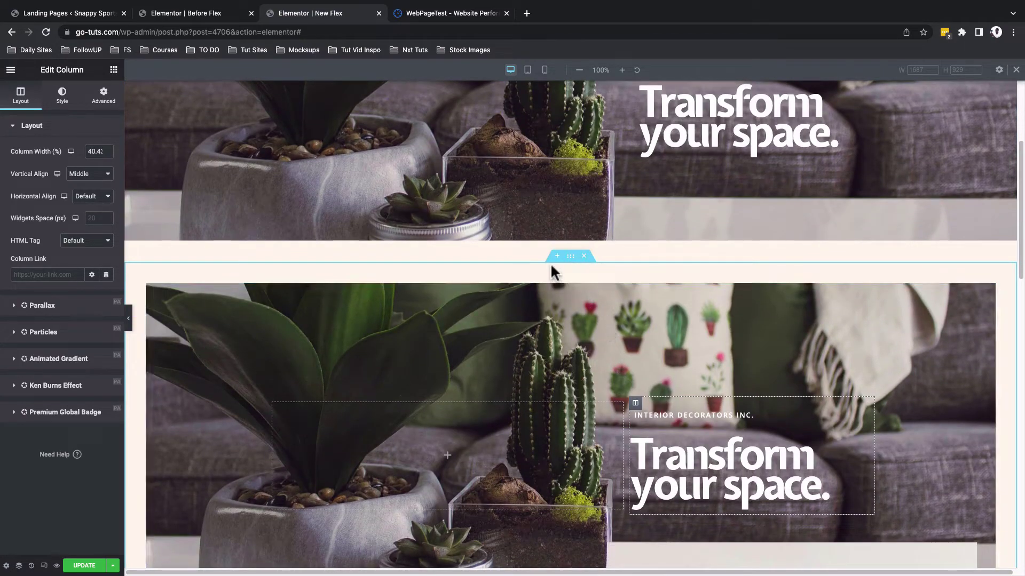
click(571, 257)
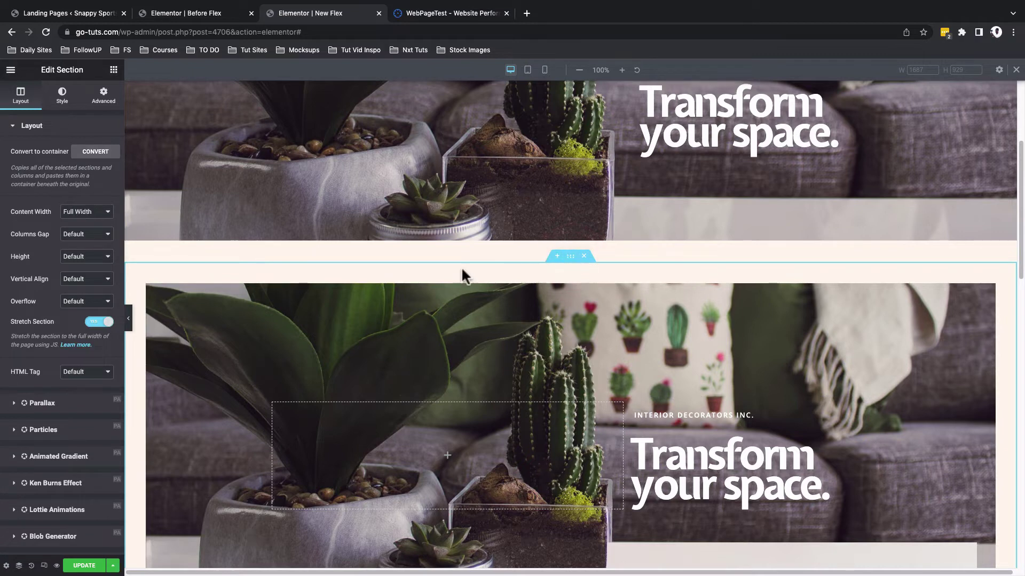
click(152, 289)
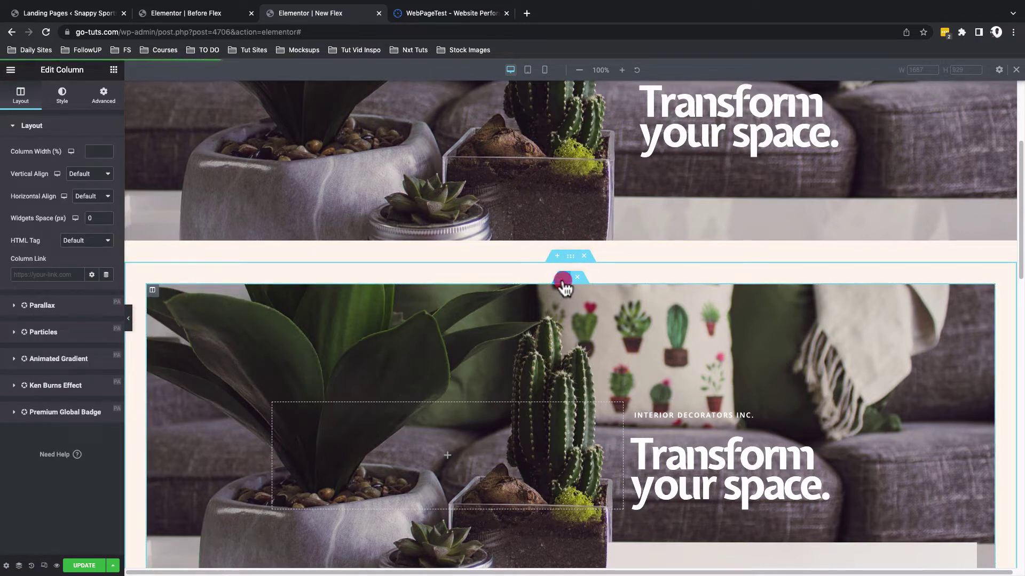
click(563, 278)
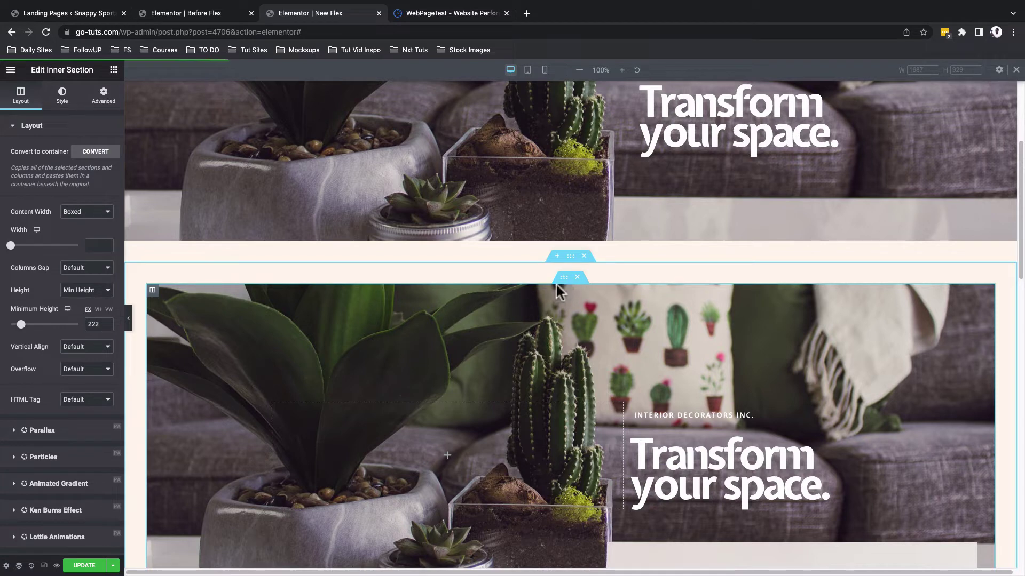
scroll(513, 408, down, 2)
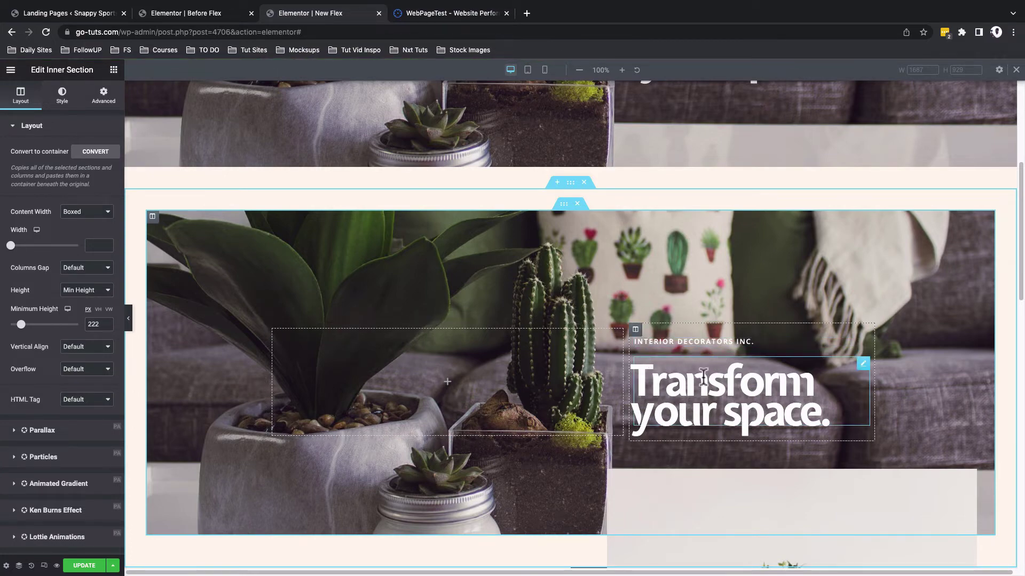
scroll(581, 450, up, 5)
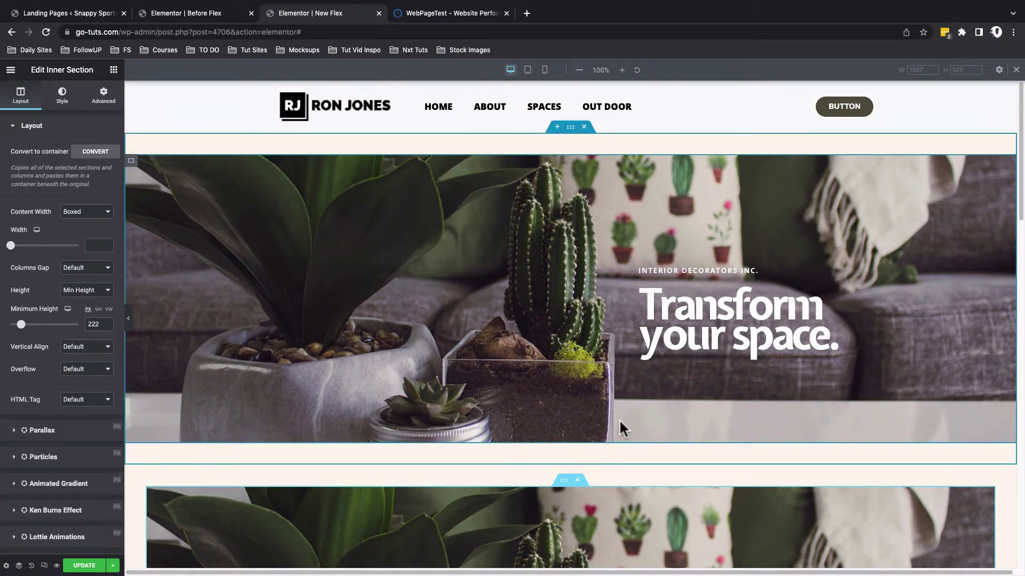
scroll(620, 420, down, 1)
scroll(619, 420, up, 1)
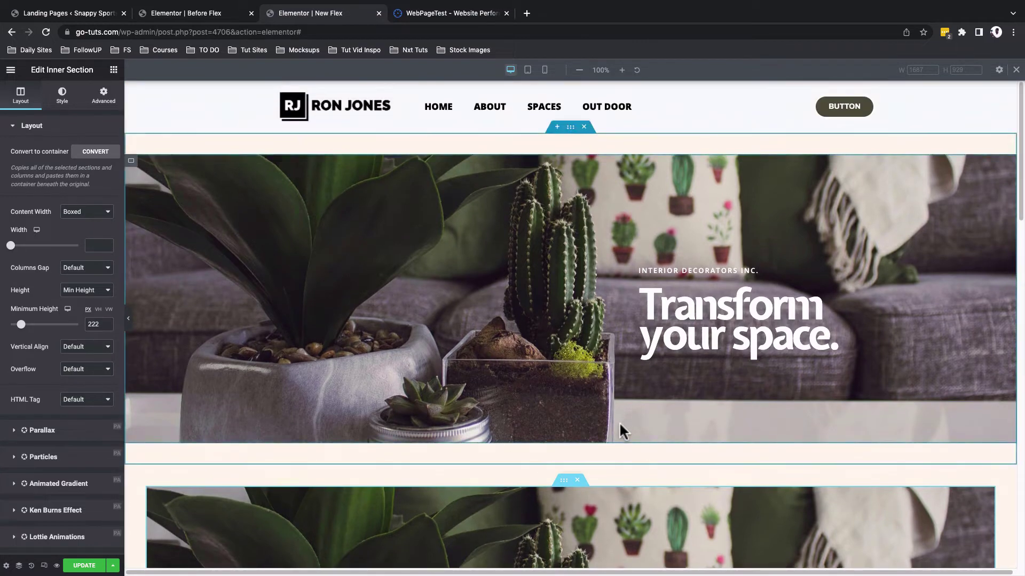
Delete the old section-based hero and insert an empty add-element area above the section with the four text headings
scroll(582, 495, down, 1)
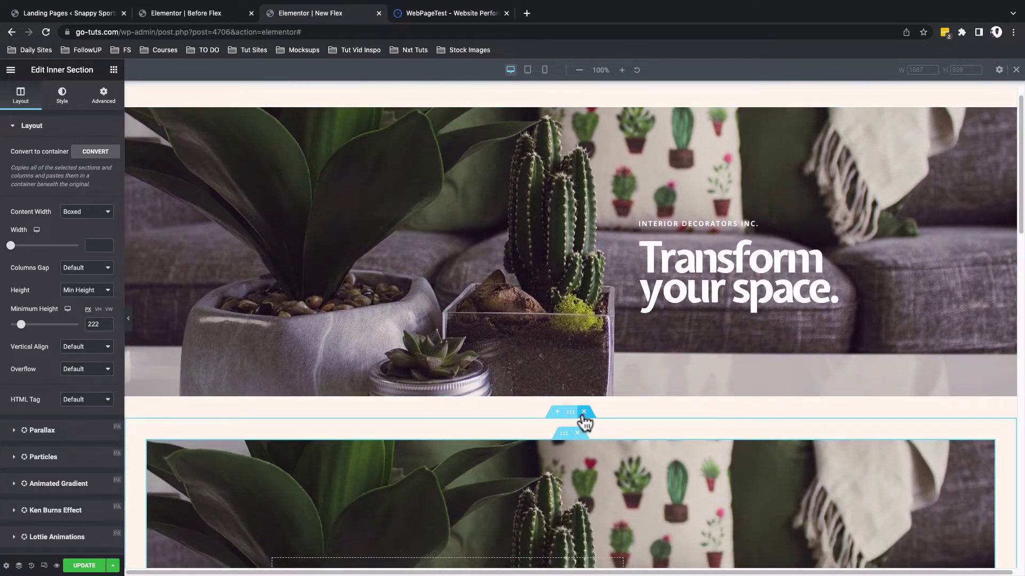
click(584, 412)
scroll(670, 368, down, 4)
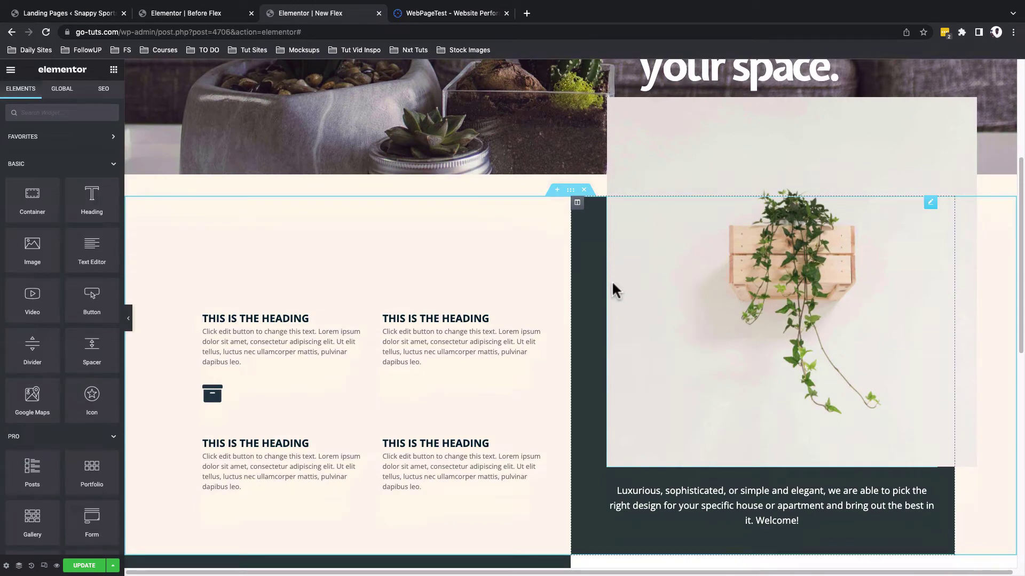
click(557, 192)
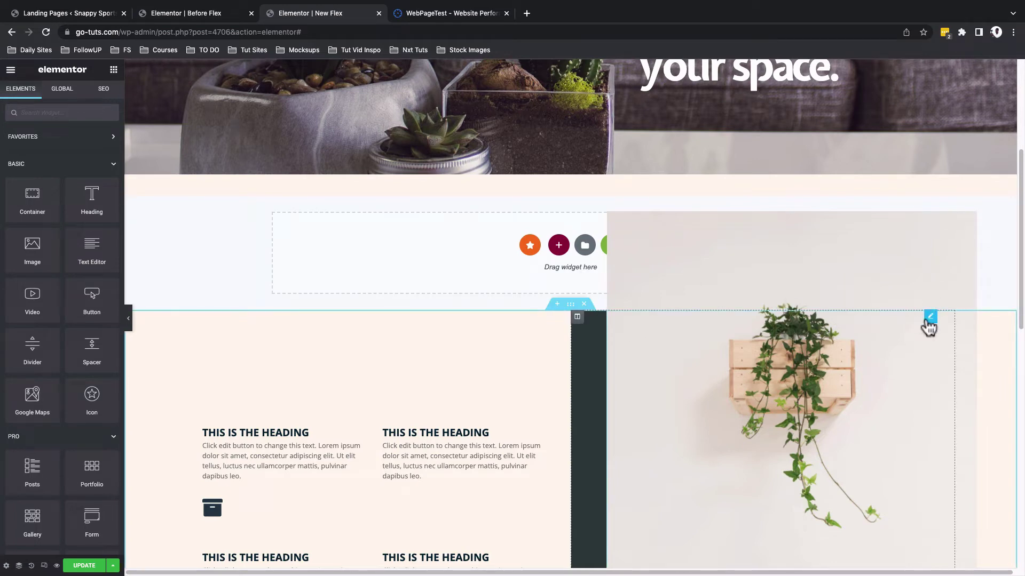
Set the top margin of the hanging-plant image in the old section to 0 px
click(929, 318)
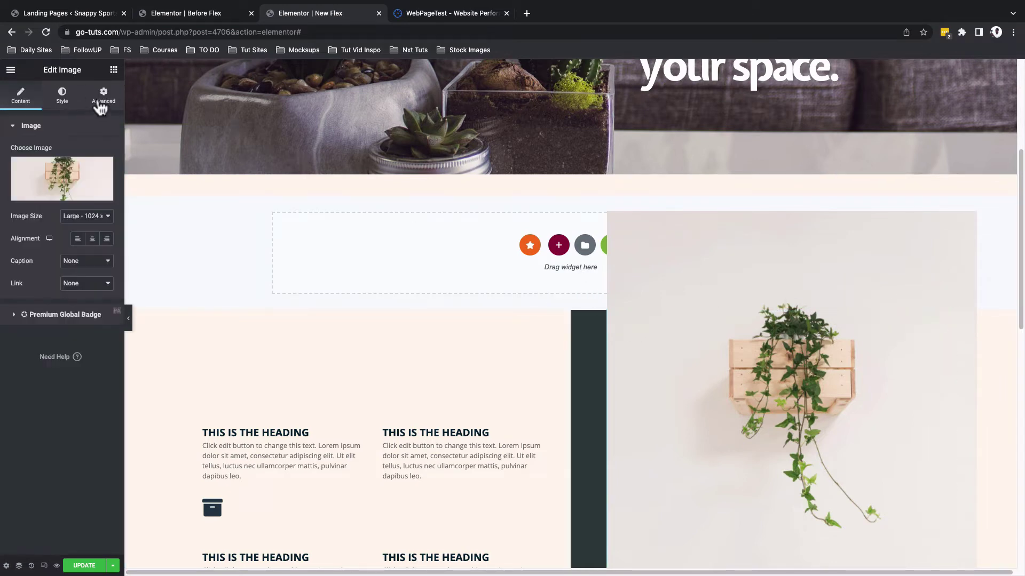
click(100, 104)
click(17, 166)
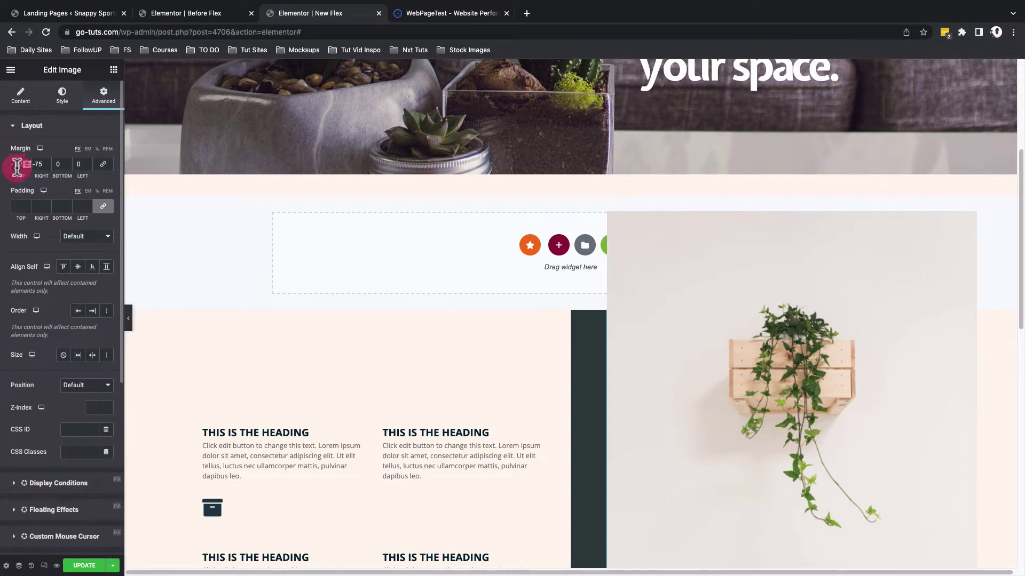
text(0)
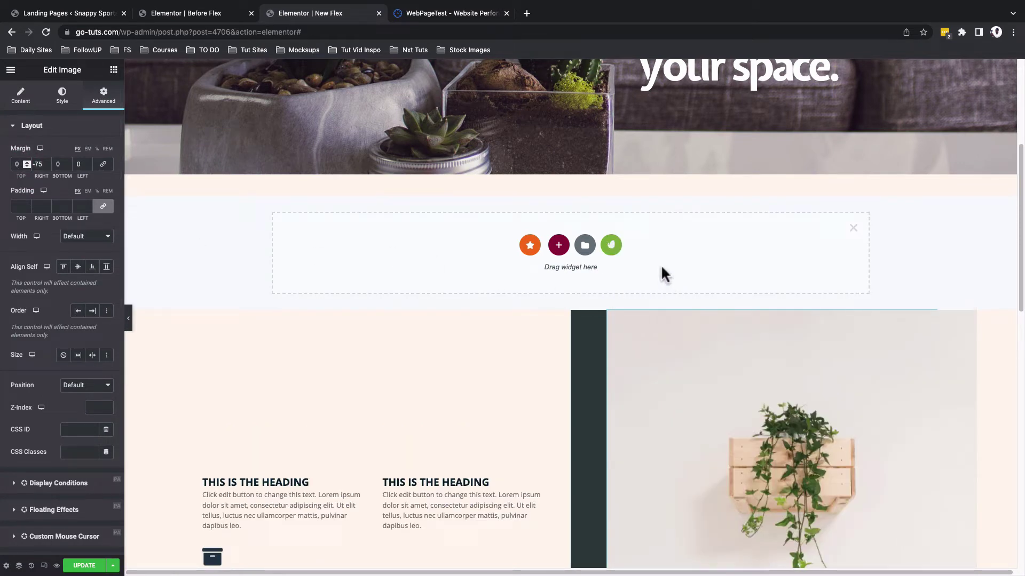
Insert a container with two equal side-by-side child containers above the old icon-box section
click(558, 245)
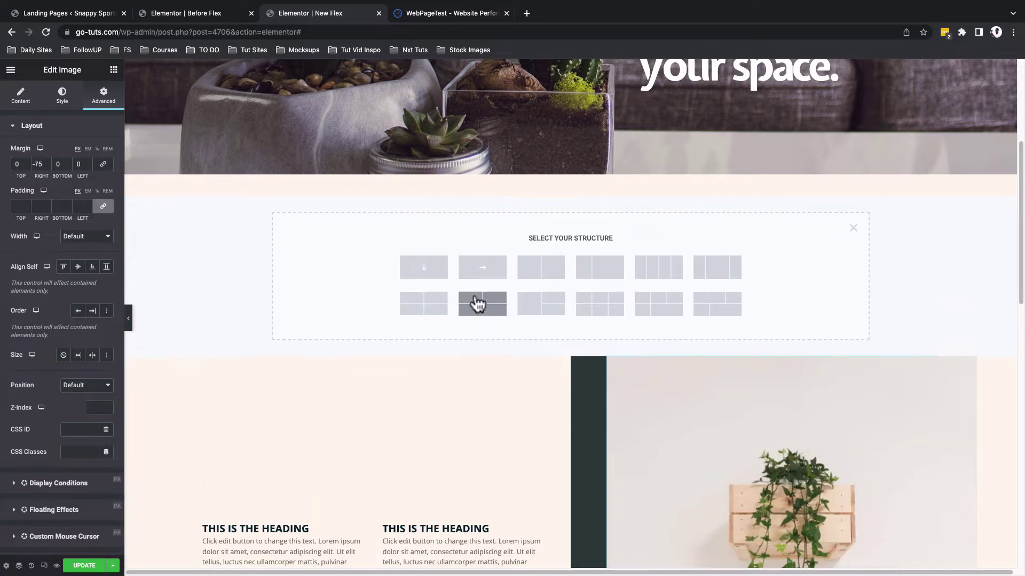
click(549, 271)
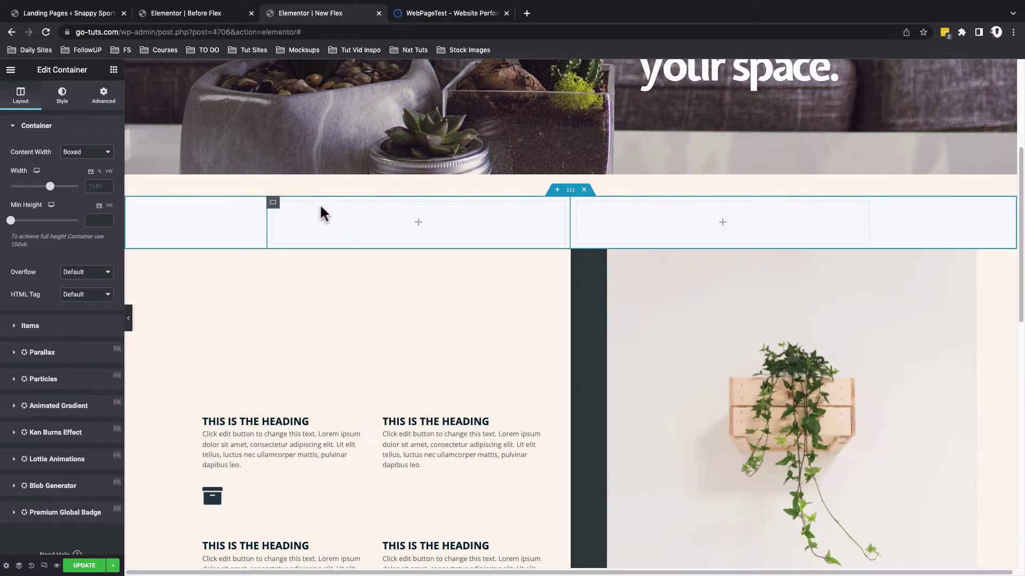
click(272, 202)
click(572, 204)
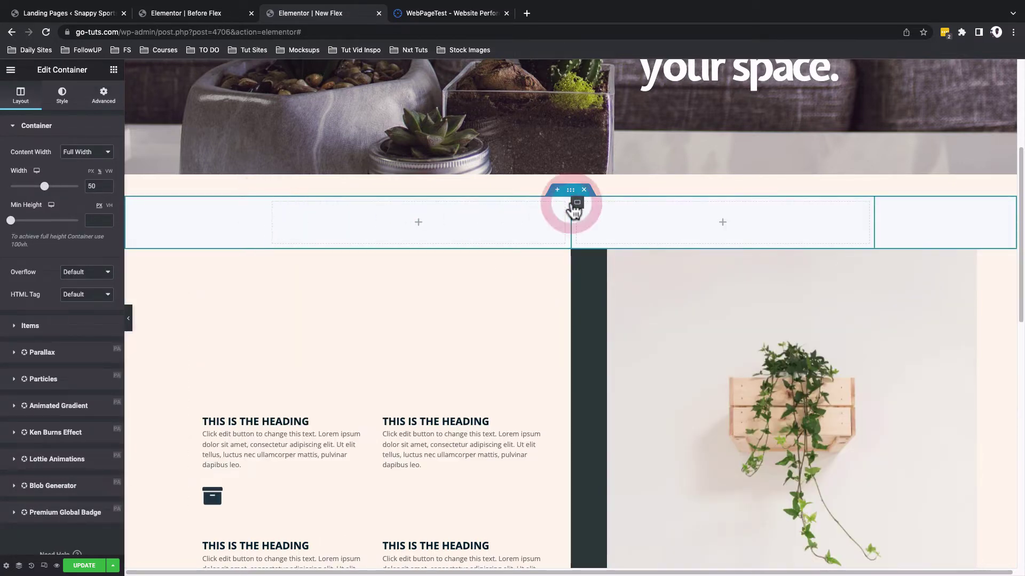
click(567, 195)
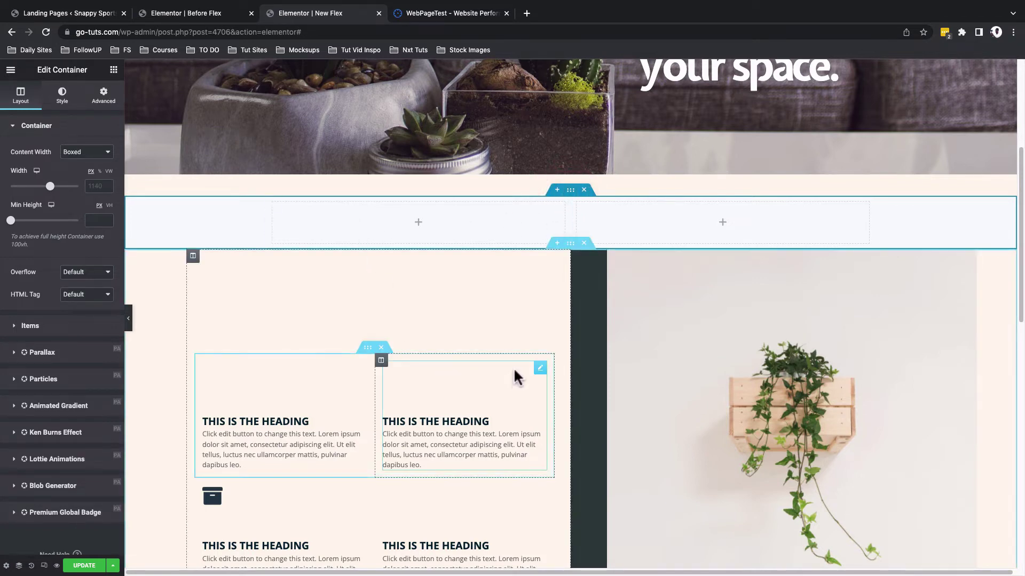
Give the new parent container a classic background in the copied cream color
scroll(584, 363, down, 1)
scroll(584, 369, down, 1)
scroll(242, 344, up, 4)
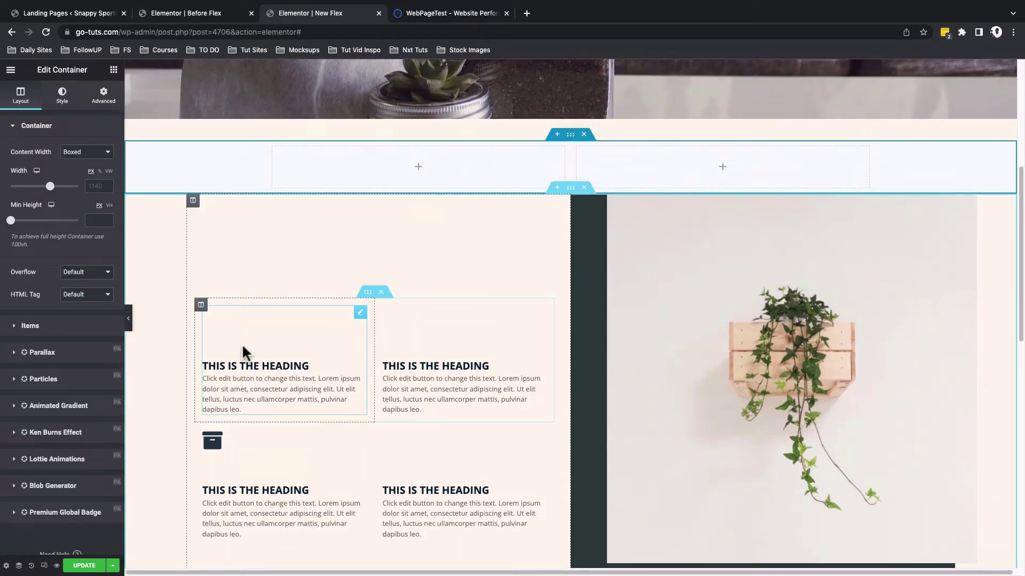
click(570, 299)
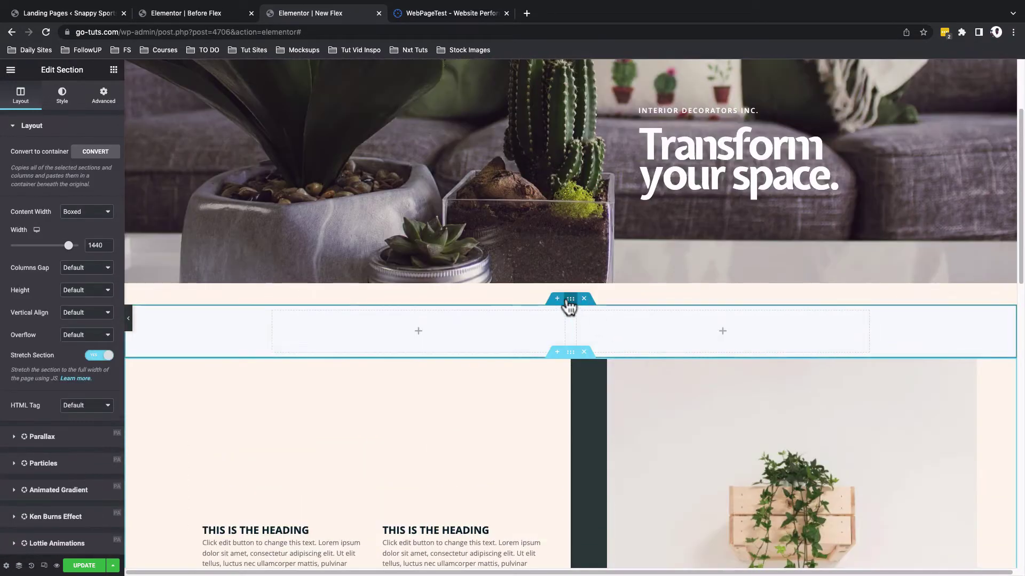
click(62, 96)
click(70, 175)
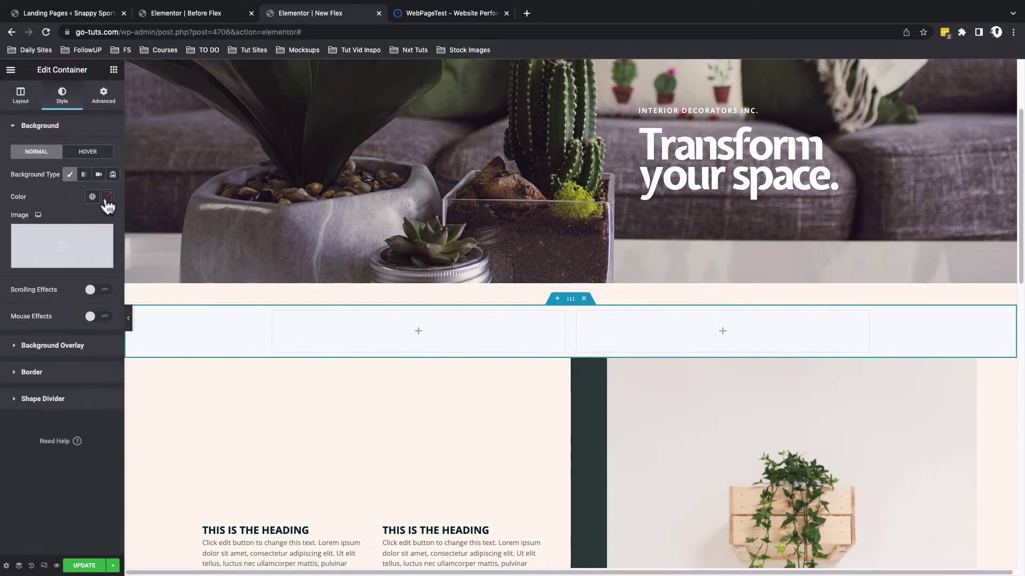
click(106, 197)
key(ctrl+v)
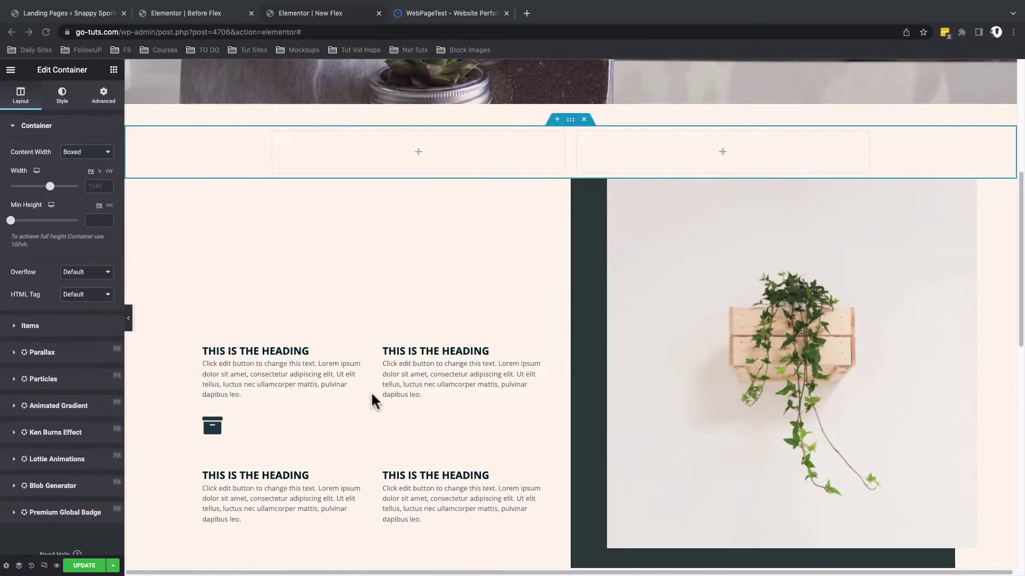
Add a nested container inside the left child container and duplicate it so two are stacked vertically
click(372, 398)
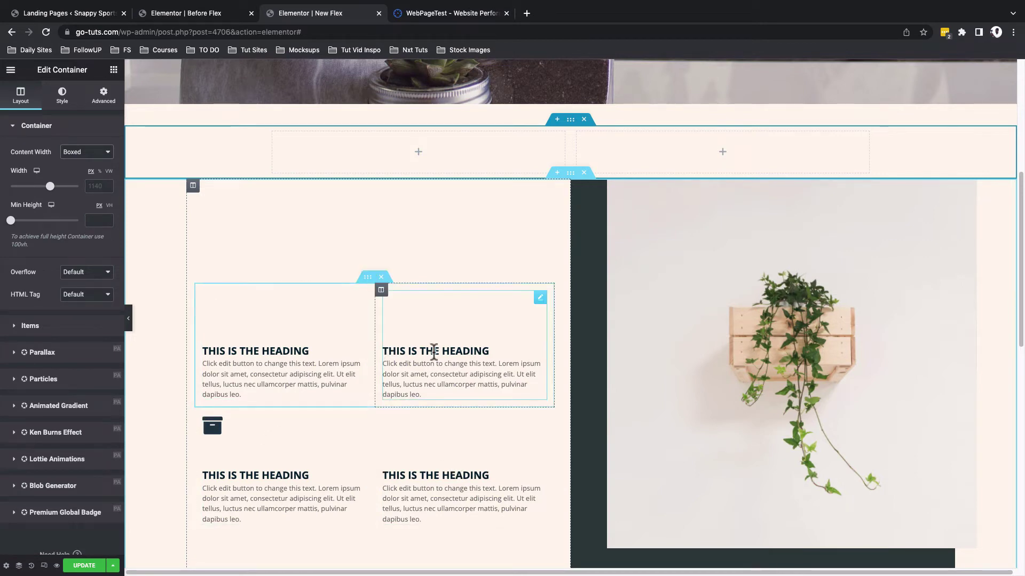
scroll(454, 357, up, 2)
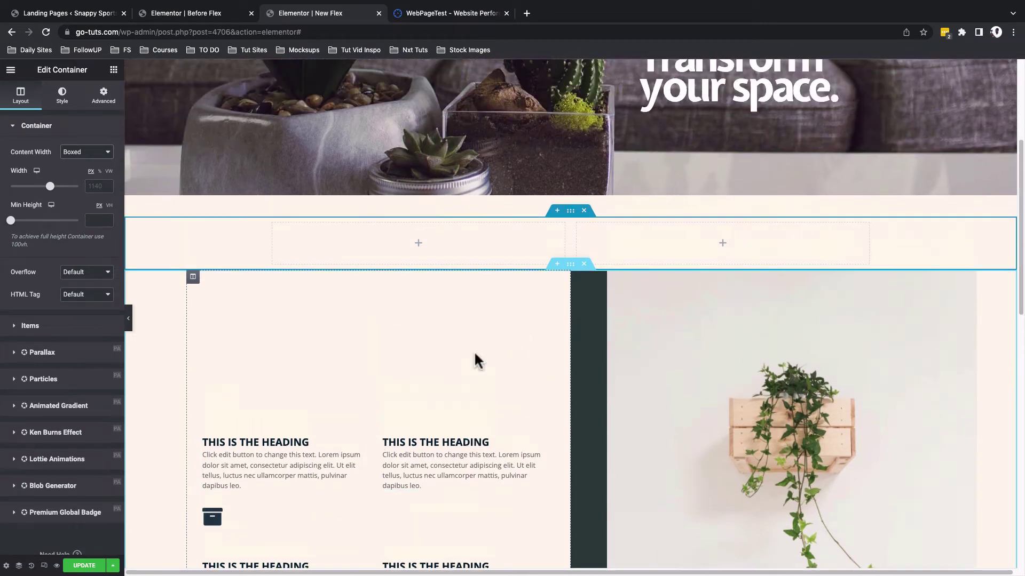
click(114, 70)
drag(33, 194, 392, 224)
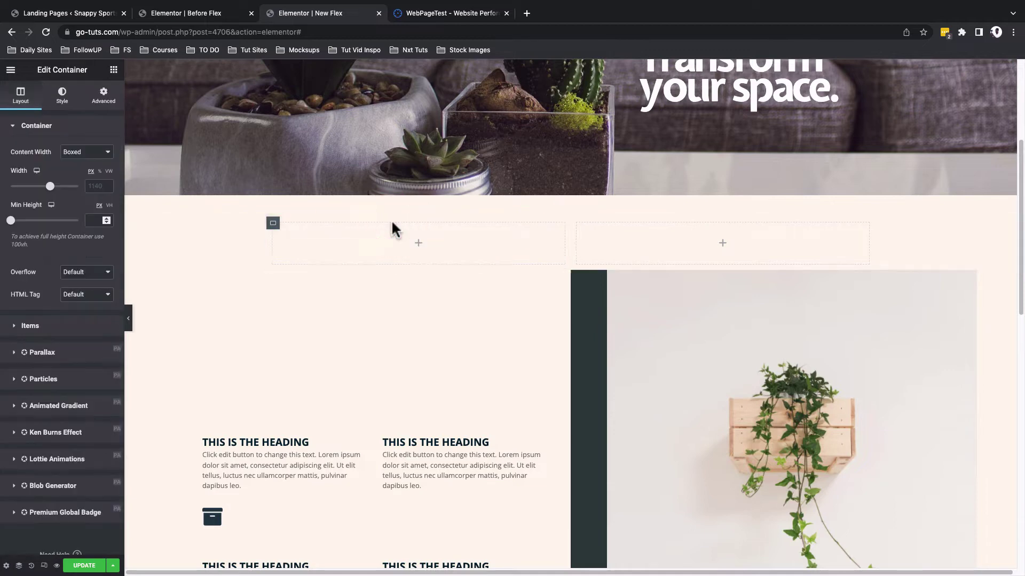
right_click(273, 225)
click(307, 247)
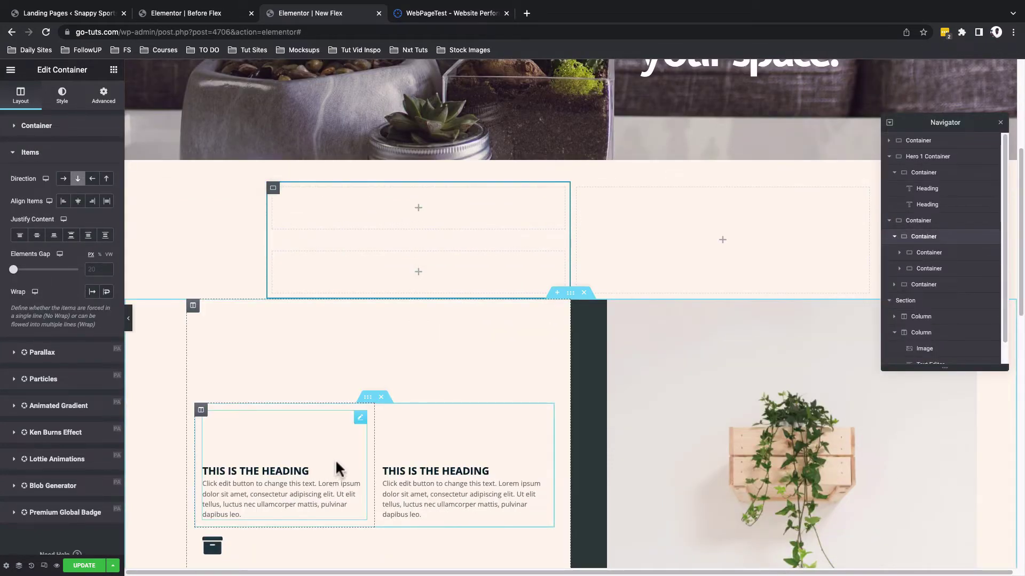
Copy the old section's first icon box, with the stack icon, into the upper nested container
click(359, 419)
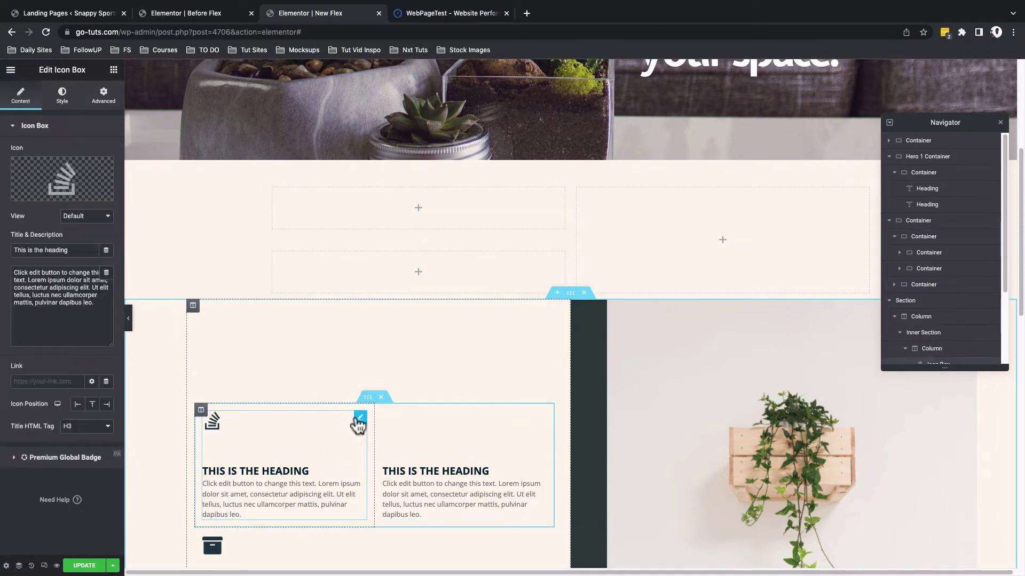
right_click(361, 424)
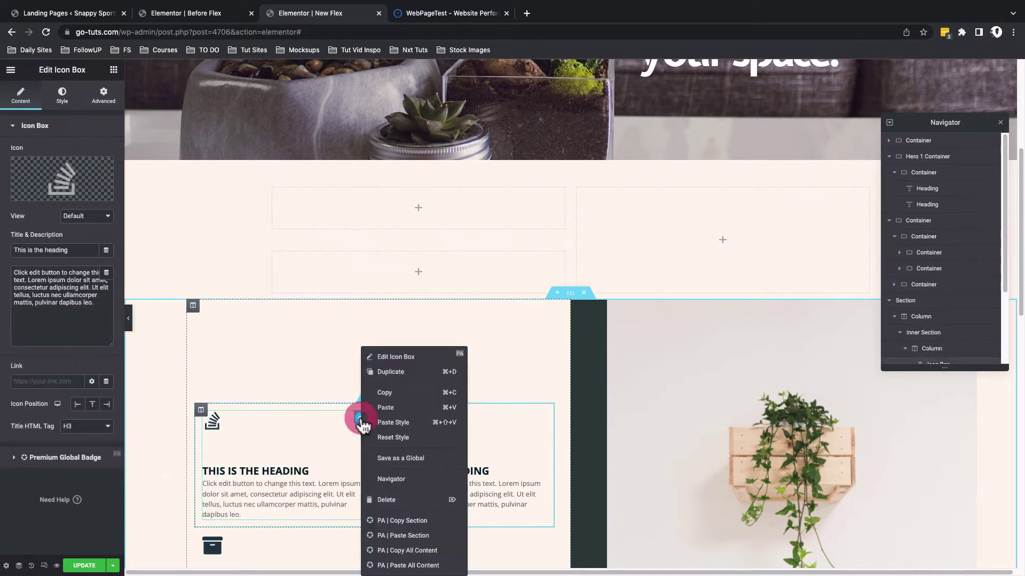
click(384, 394)
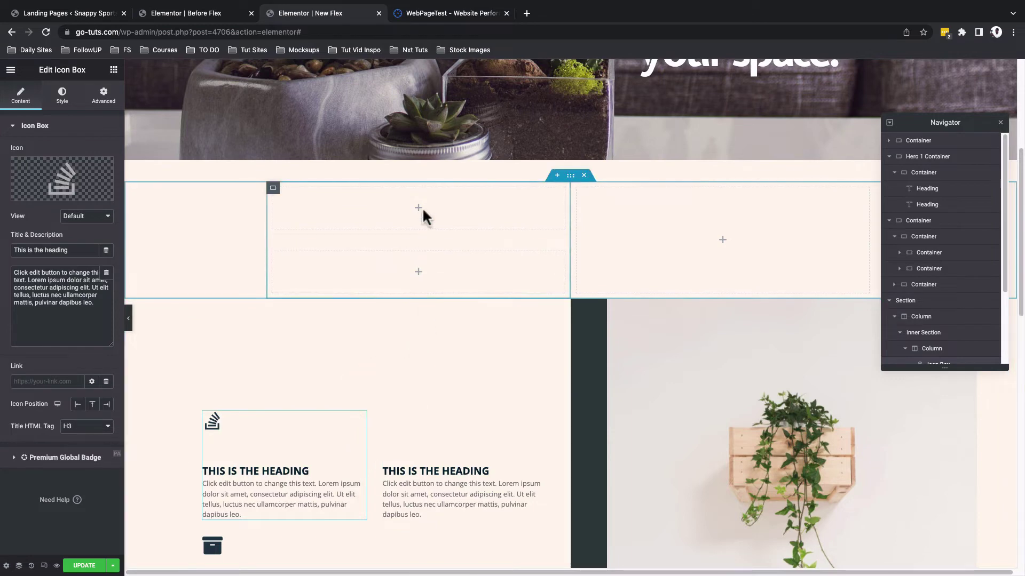
right_click(309, 202)
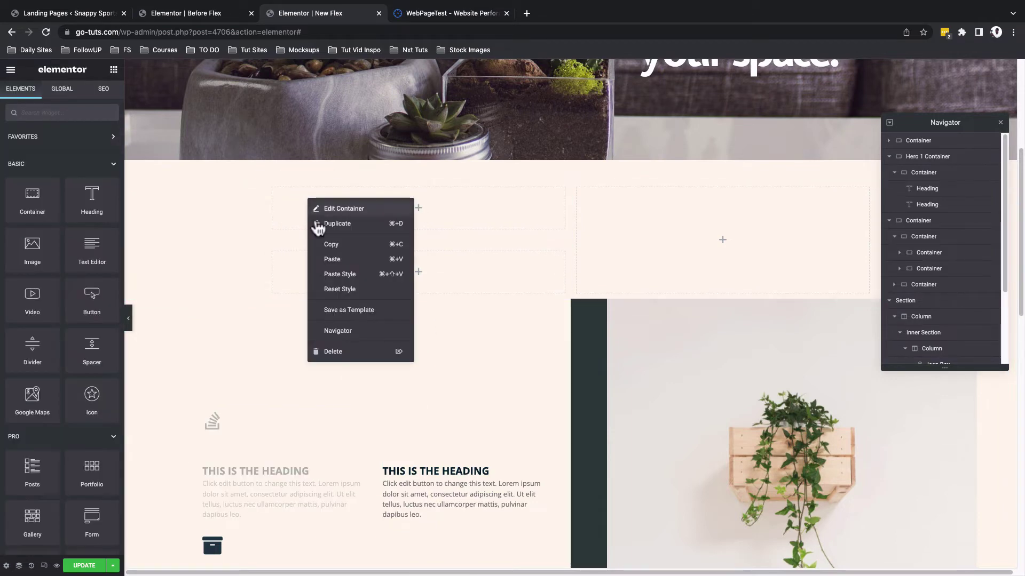
click(334, 259)
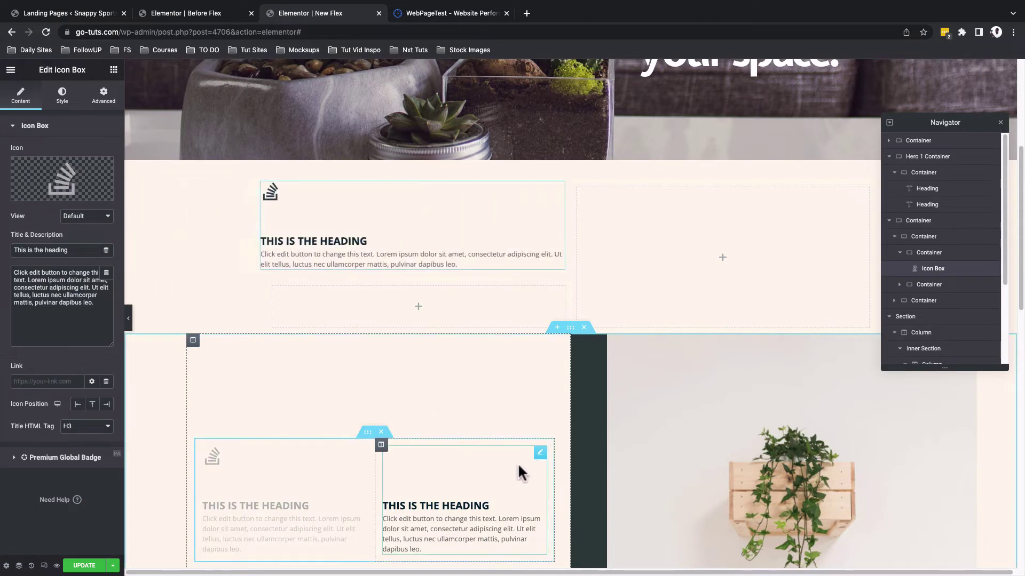
Copy the old section's second icon box and paste it below the stack icon box in the upper nested container
click(540, 460)
right_click(540, 459)
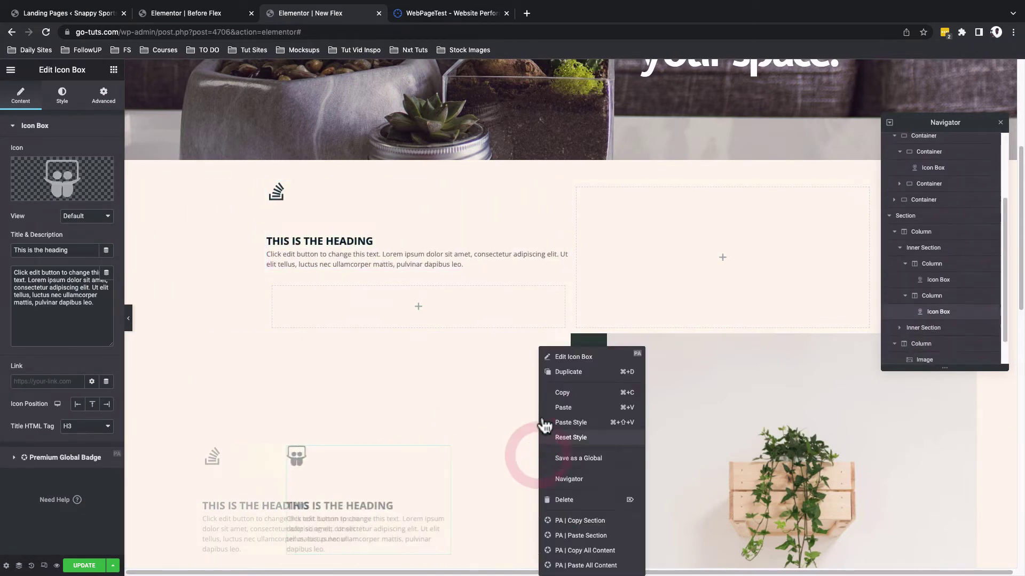
click(551, 394)
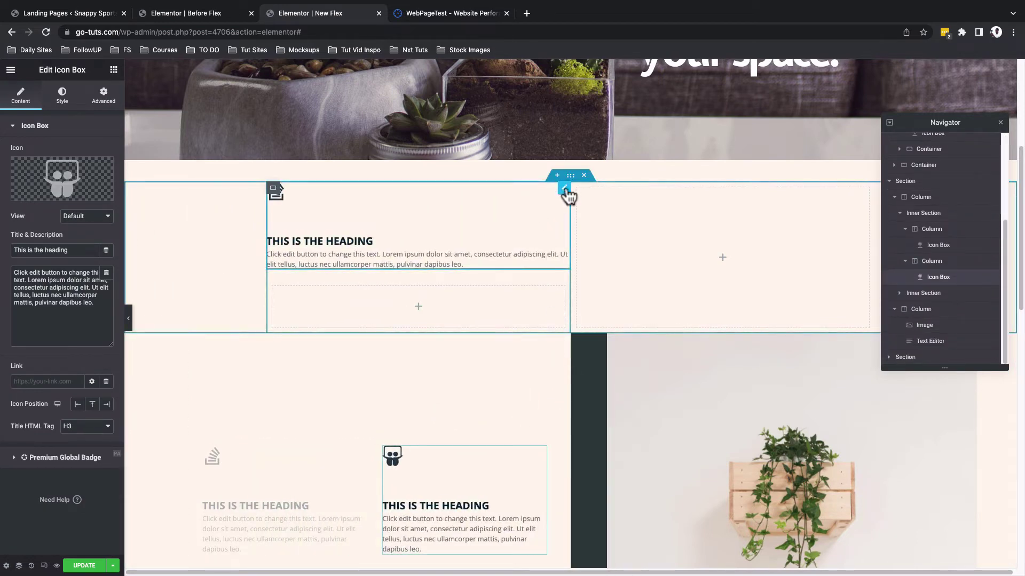
right_click(567, 197)
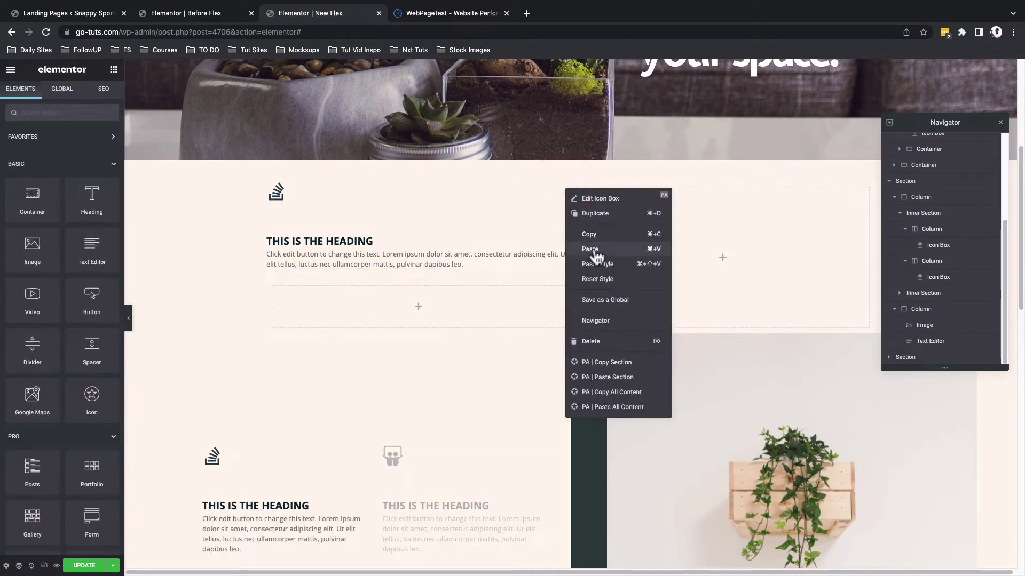
click(590, 250)
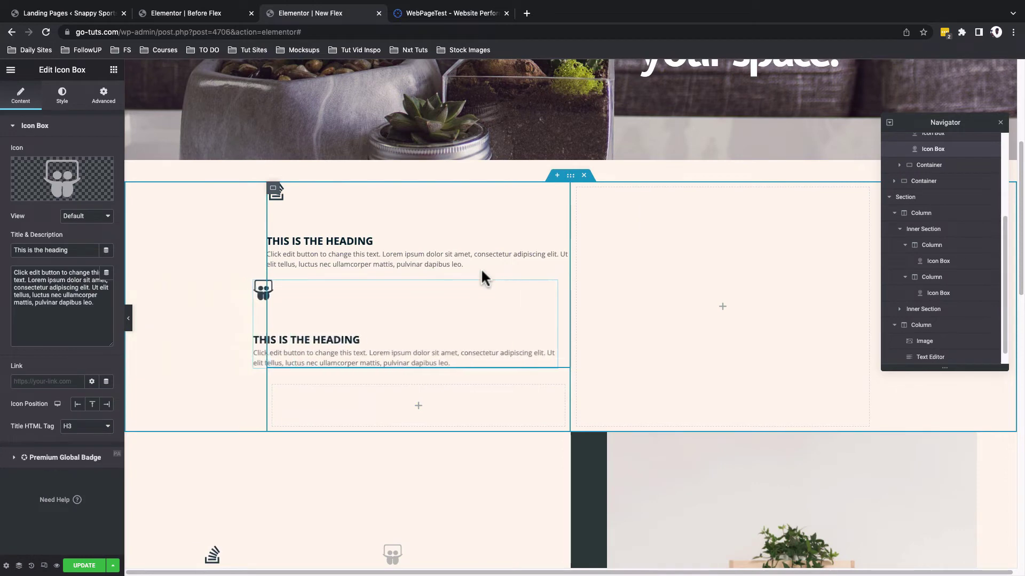
Copy the old section's two lower icon boxes, archive and edit, into the lower nested container
scroll(481, 268, down, 6)
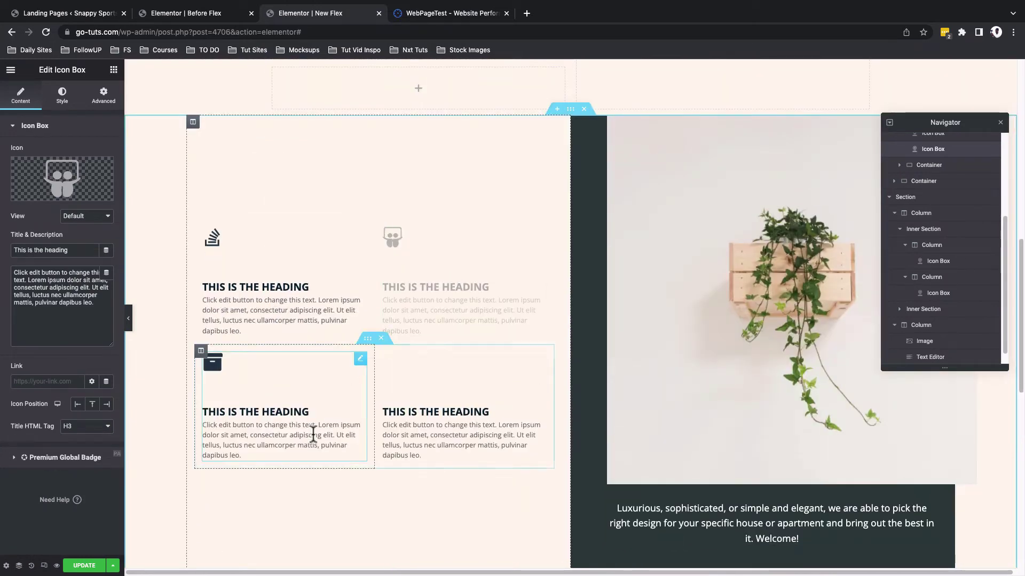
right_click(363, 366)
click(384, 389)
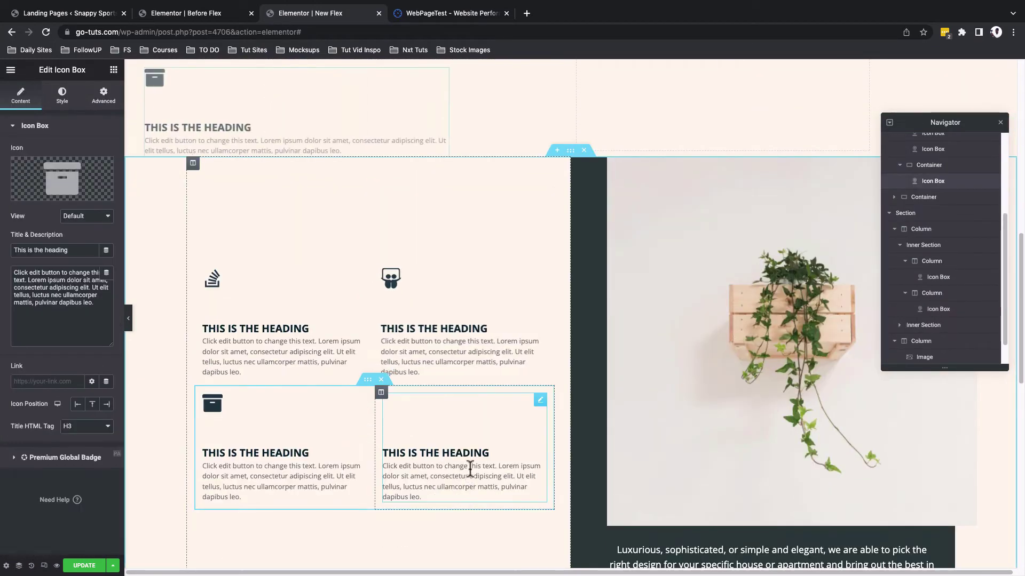
right_click(540, 401)
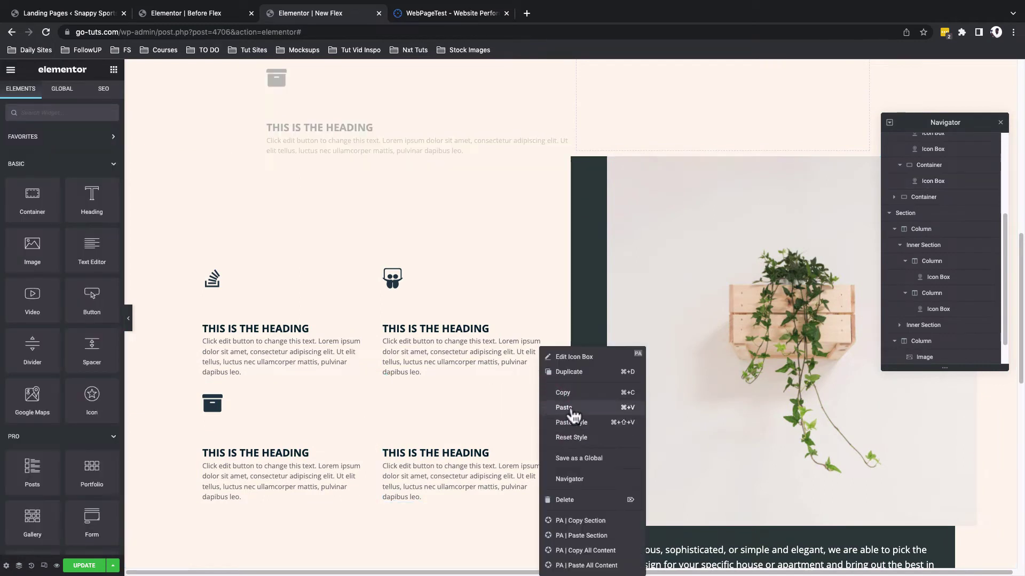
click(571, 409)
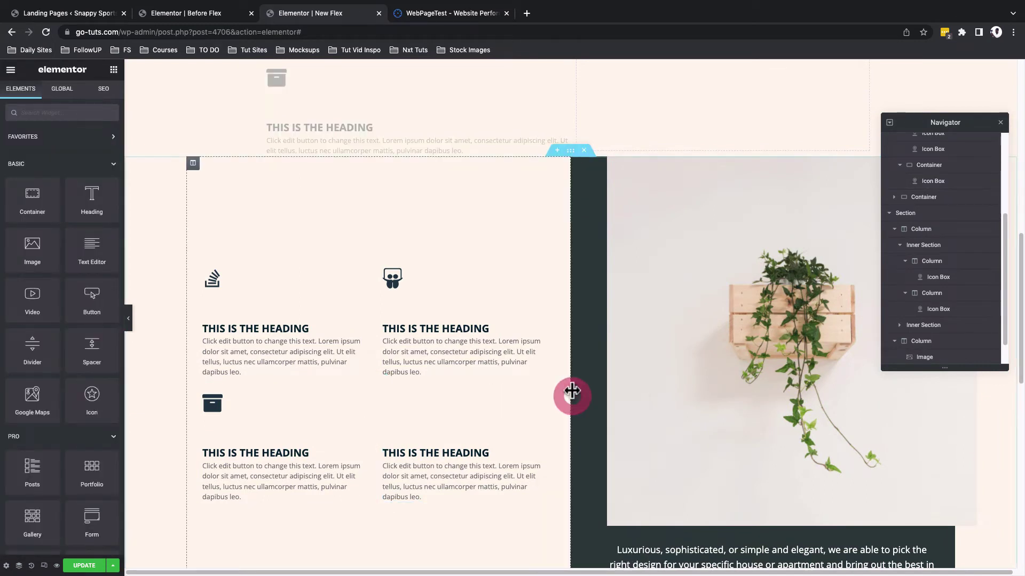
right_click(563, 169)
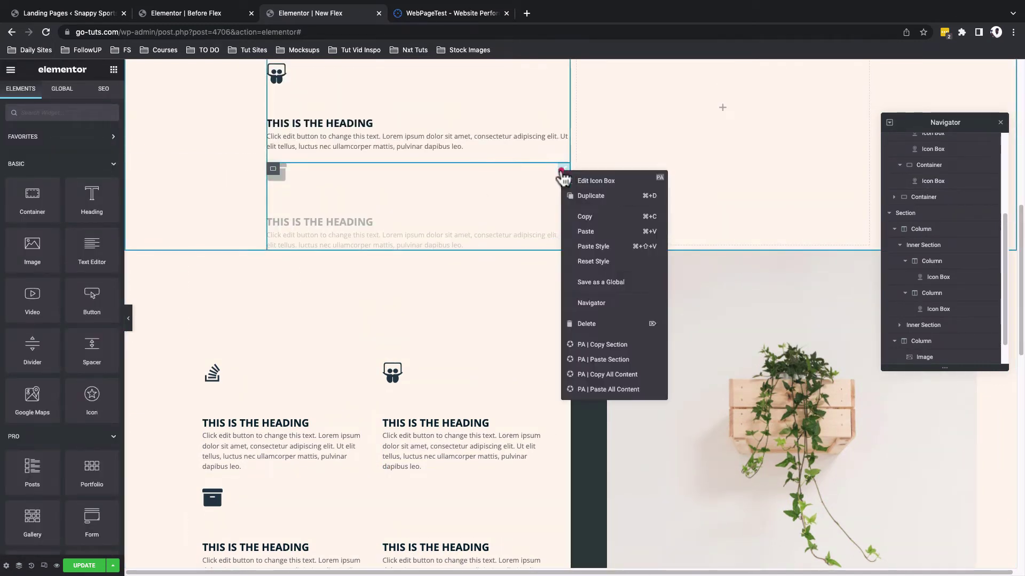
click(586, 232)
Set the item direction of both nested icon-box containers to a horizontal row
click(929, 253)
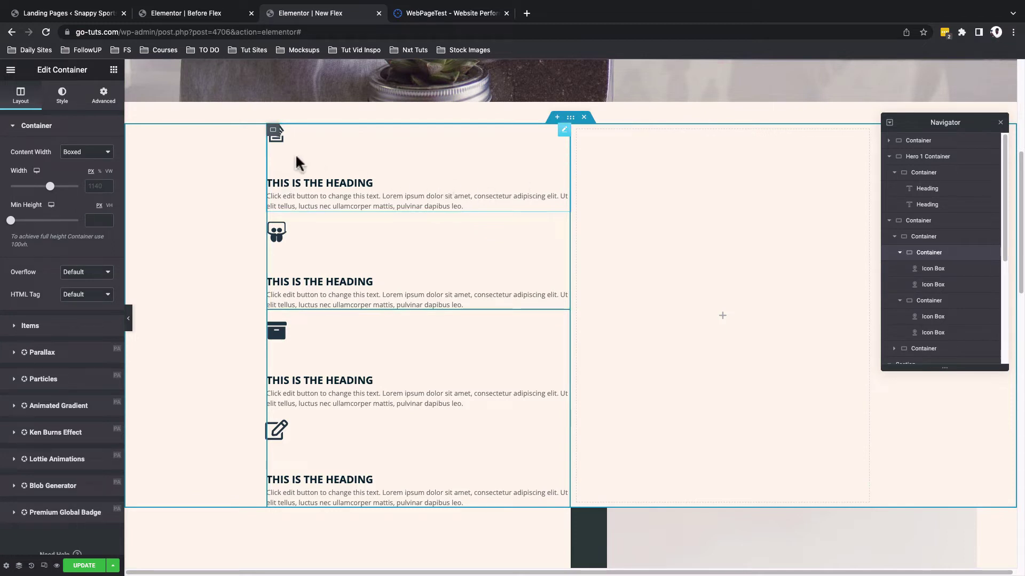
click(33, 327)
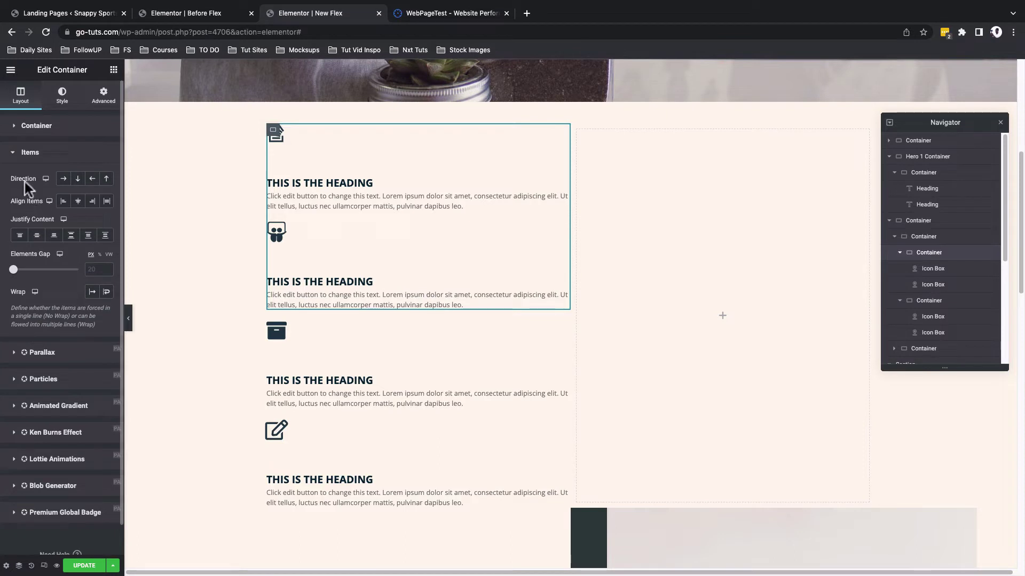
click(63, 180)
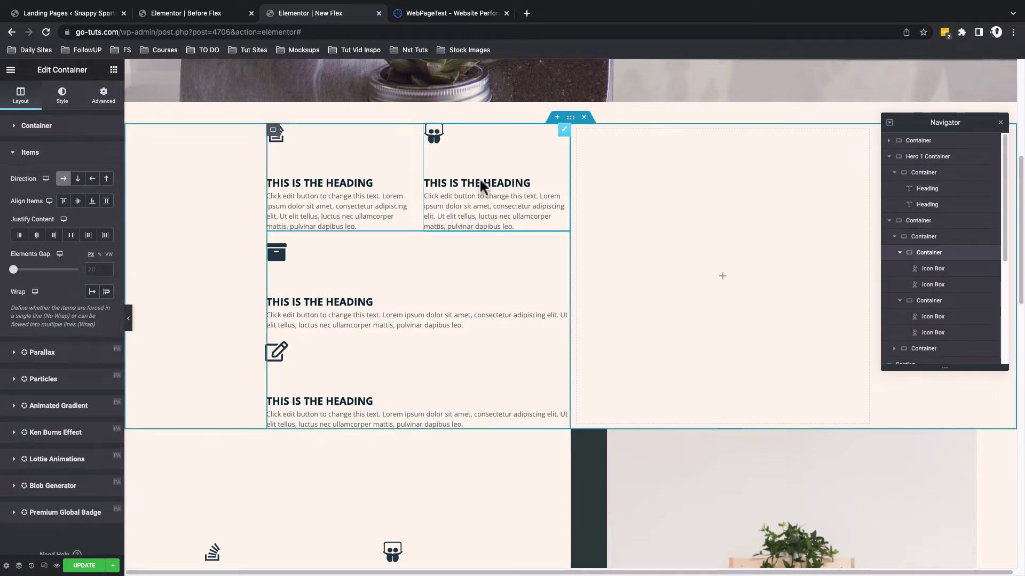
click(275, 253)
click(50, 327)
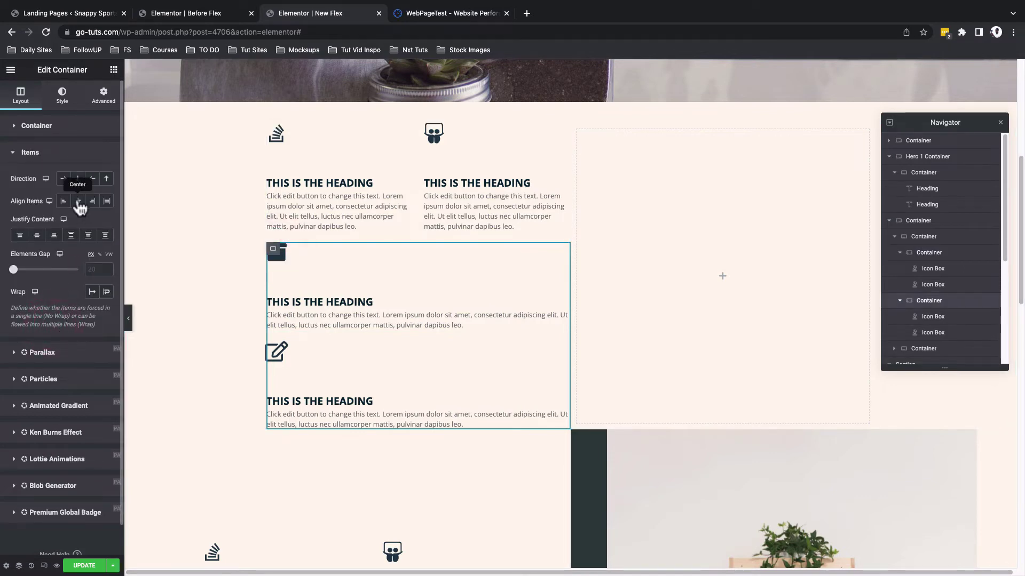
click(63, 178)
click(247, 261)
scroll(699, 360, up, 1)
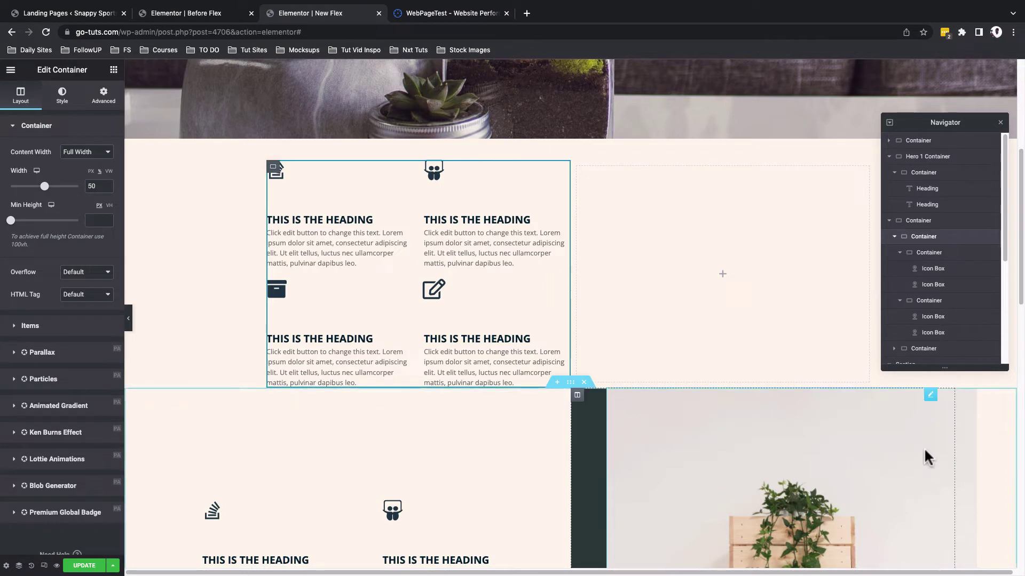
scroll(917, 448, down, 1)
scroll(908, 434, down, 3)
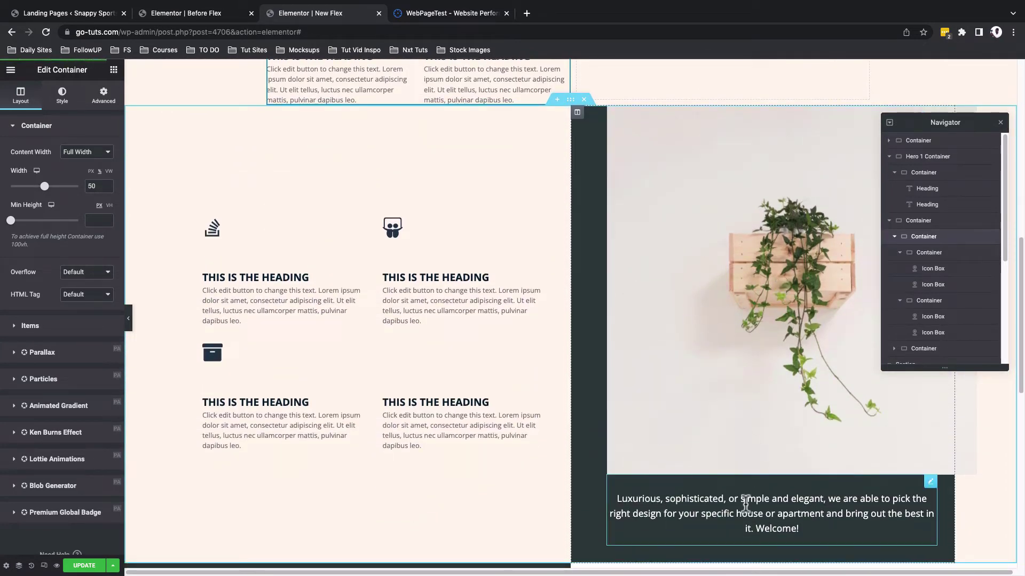
Place the plant image in the empty container beside the four icon boxes
scroll(809, 382, up, 1)
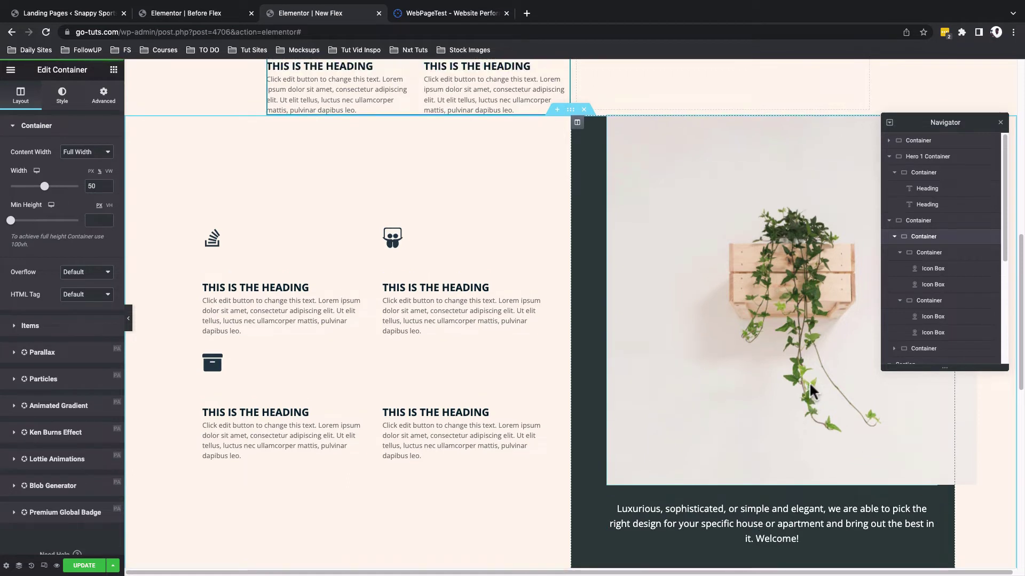
scroll(774, 291, up, 3)
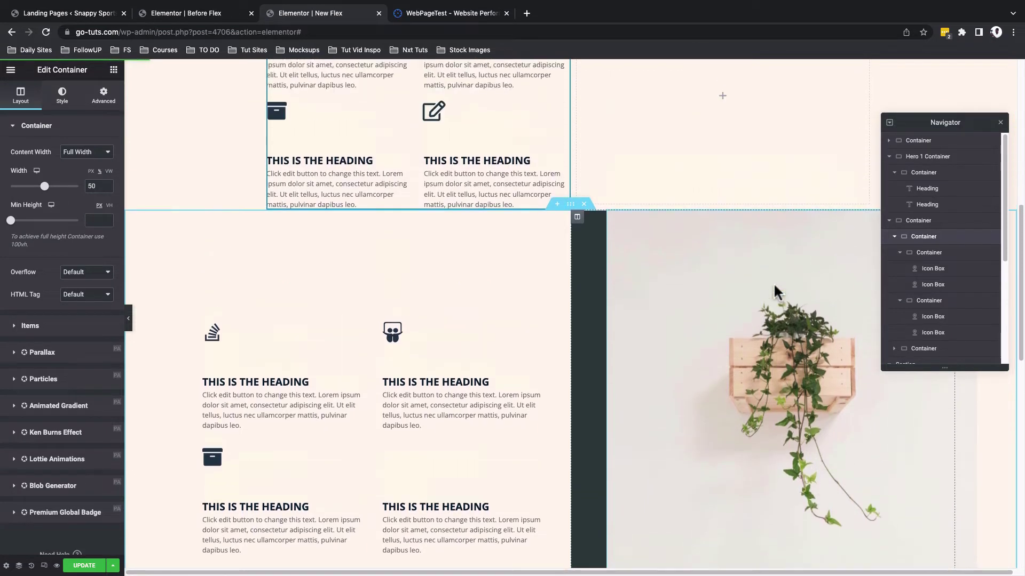
click(114, 71)
drag(26, 259, 726, 188)
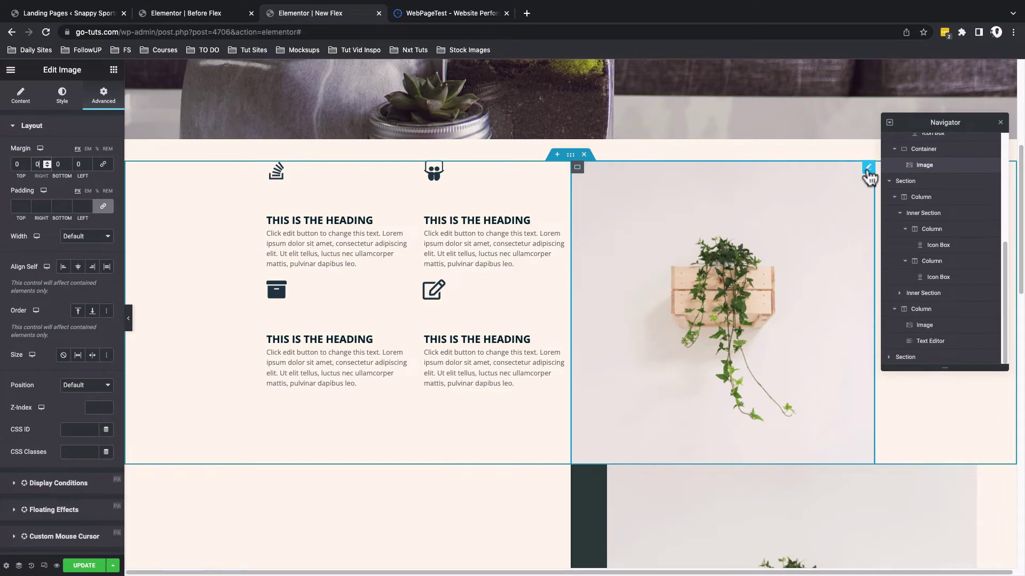
Set the new plant image's right margin to -50 px and its left margin to 60 px
scroll(818, 329, down, 5)
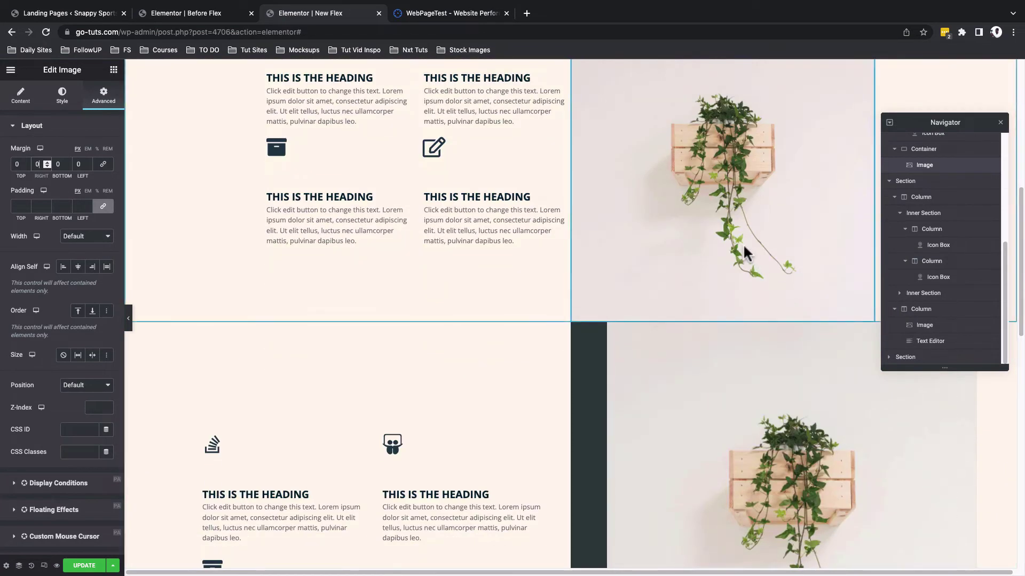
scroll(745, 253, up, 4)
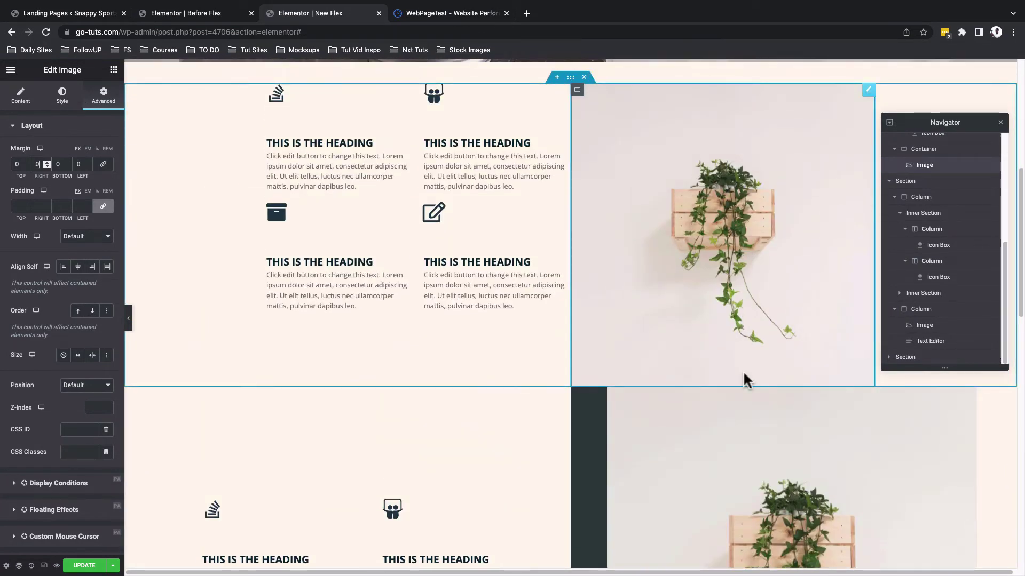
click(865, 95)
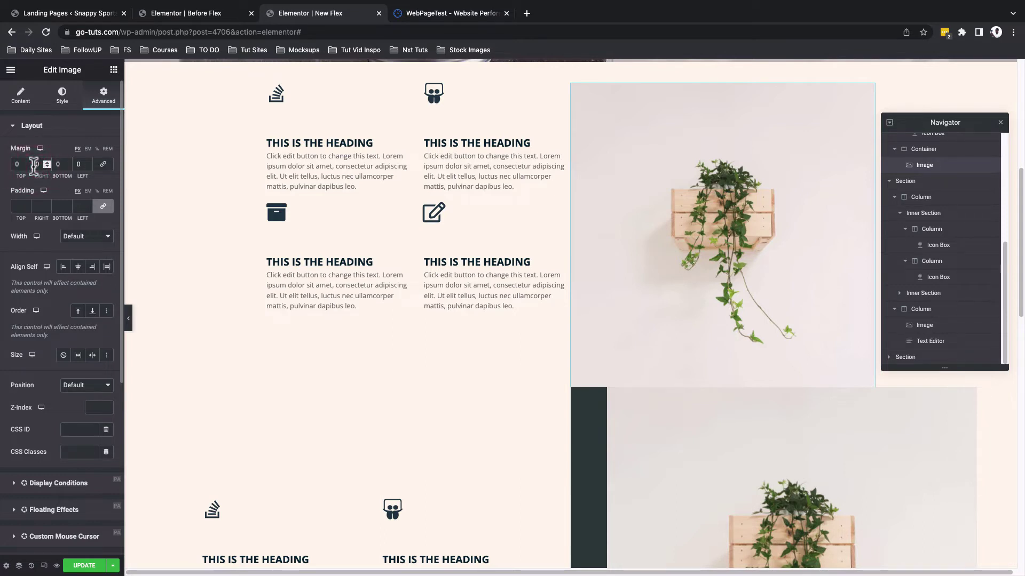
text(50)
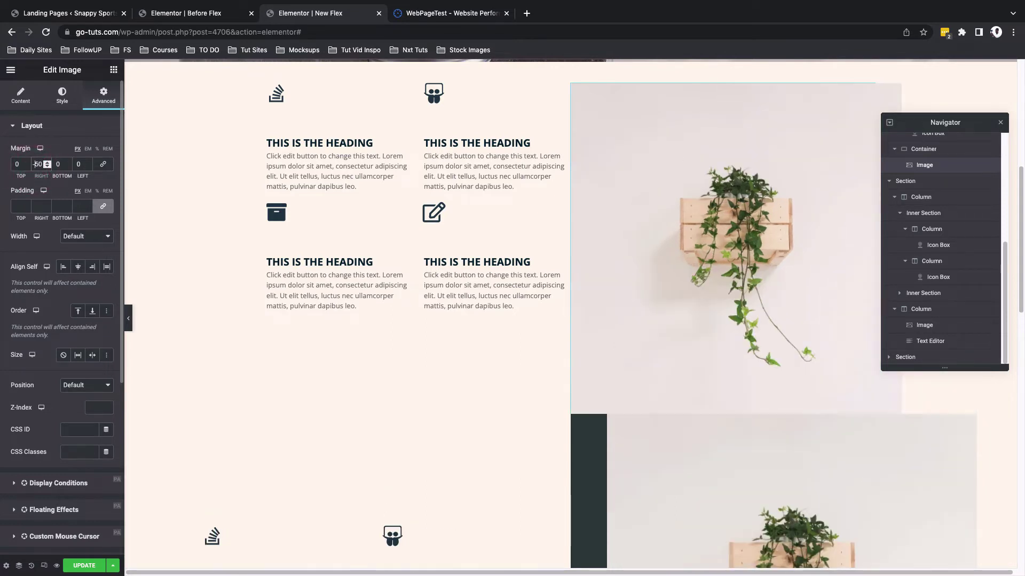
text(-)
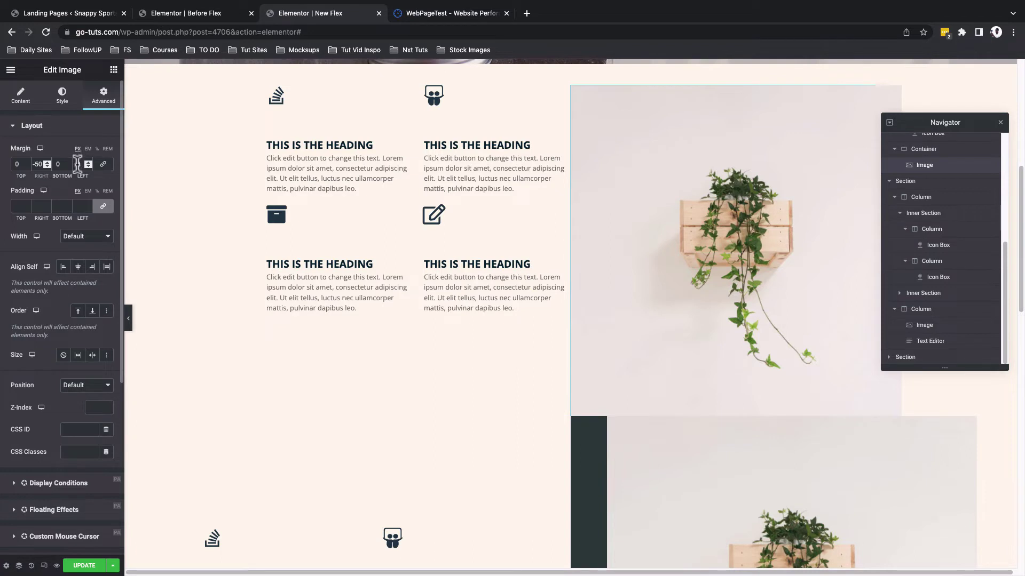
text(60)
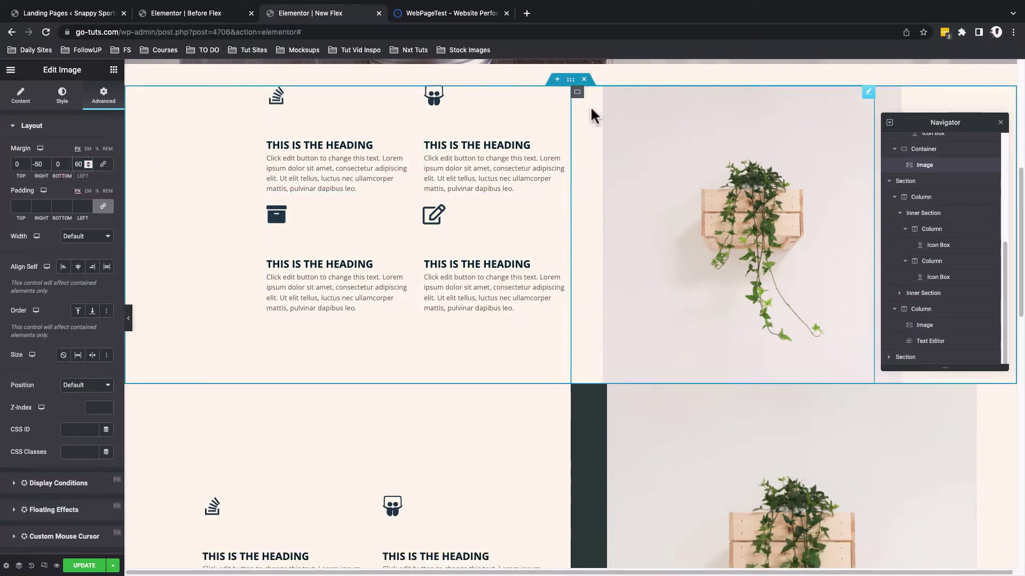
Set the new plant image's top margin to -185 px so it overlaps the hero section
scroll(619, 262, up, 2)
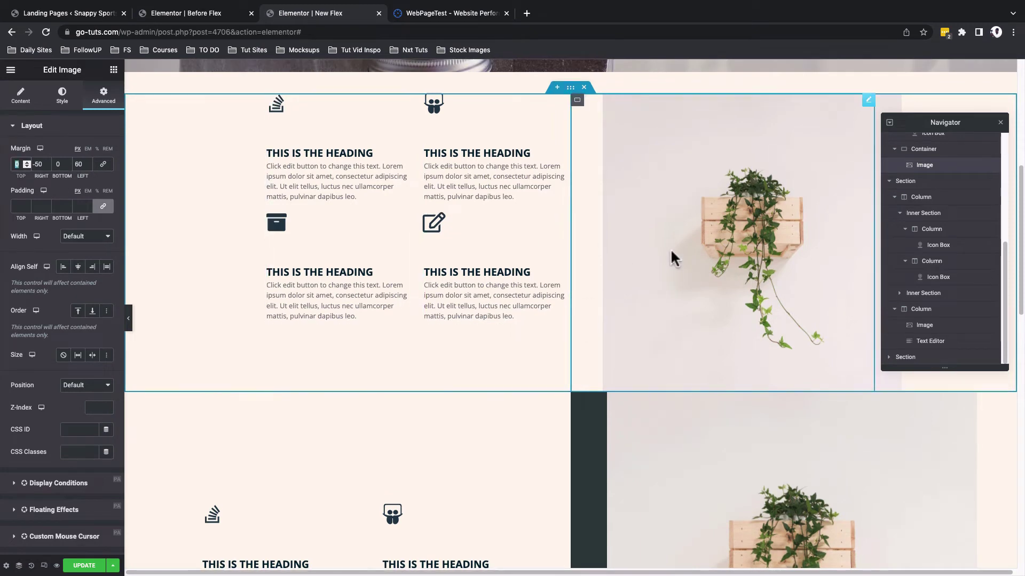
scroll(670, 248, up, 3)
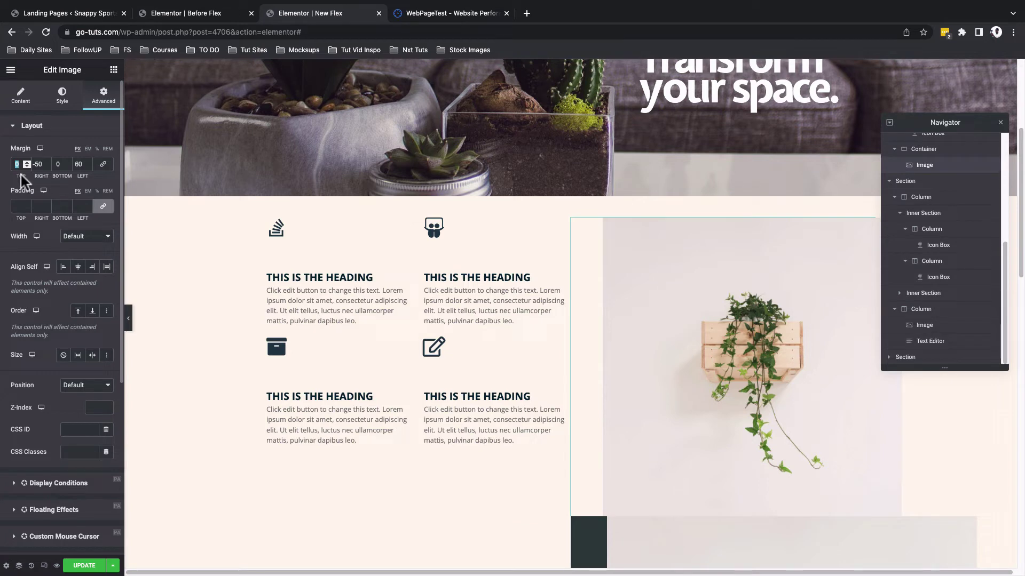
text(185)
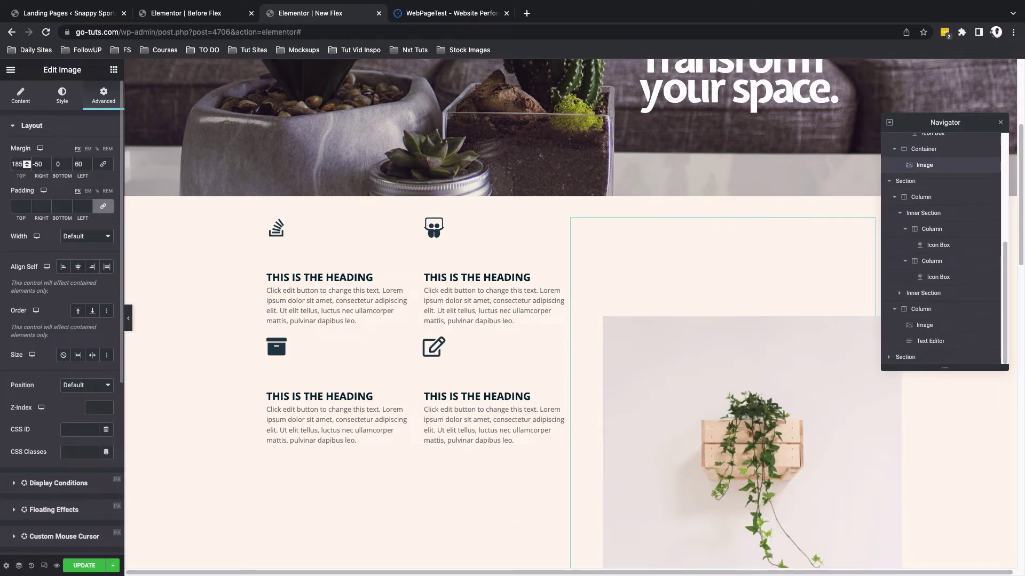
key(Home)
text(-)
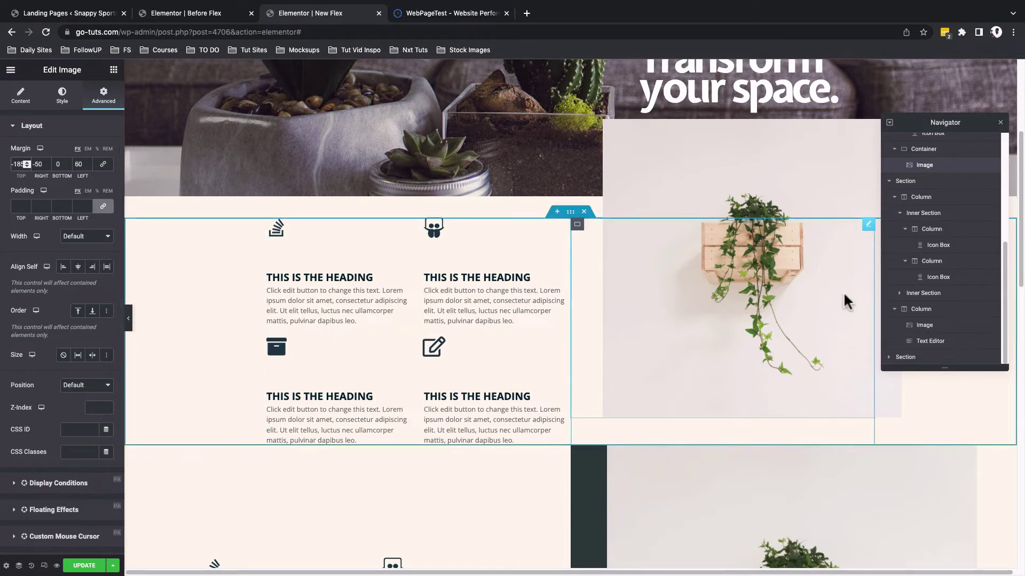
scroll(838, 296, up, 2)
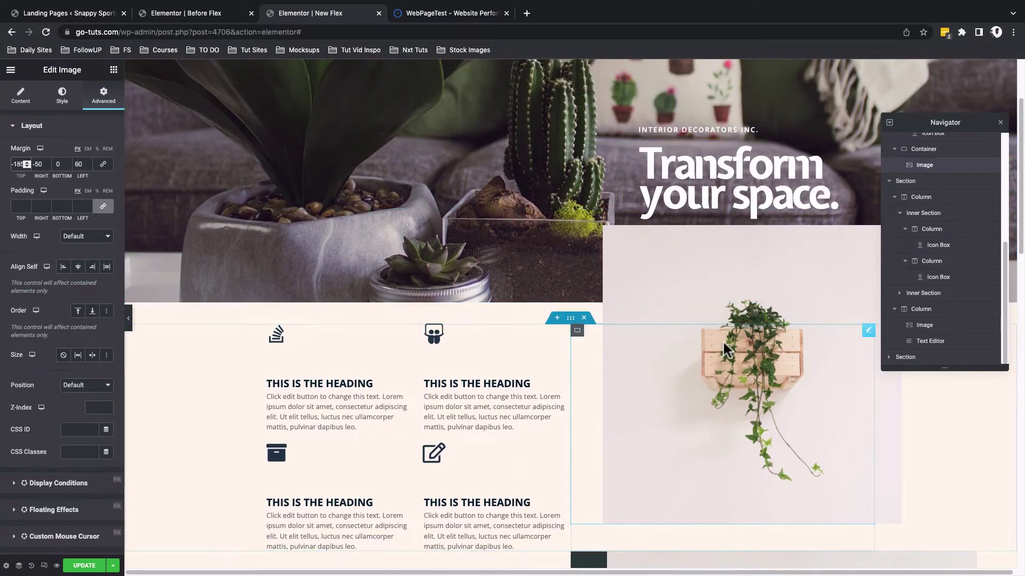
scroll(659, 369, down, 2)
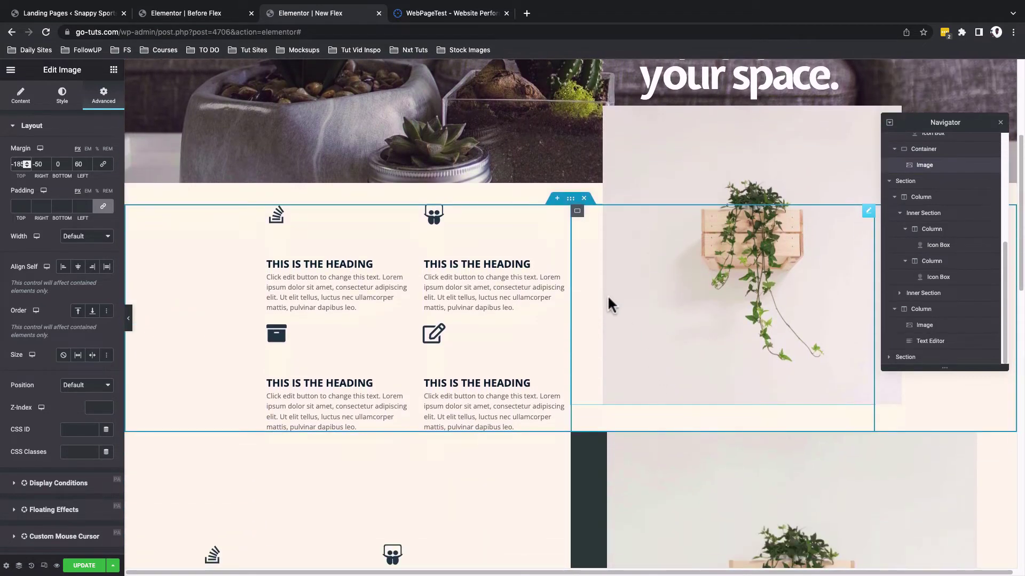
Copy the dark green background color from the old section's plant-image column
click(577, 213)
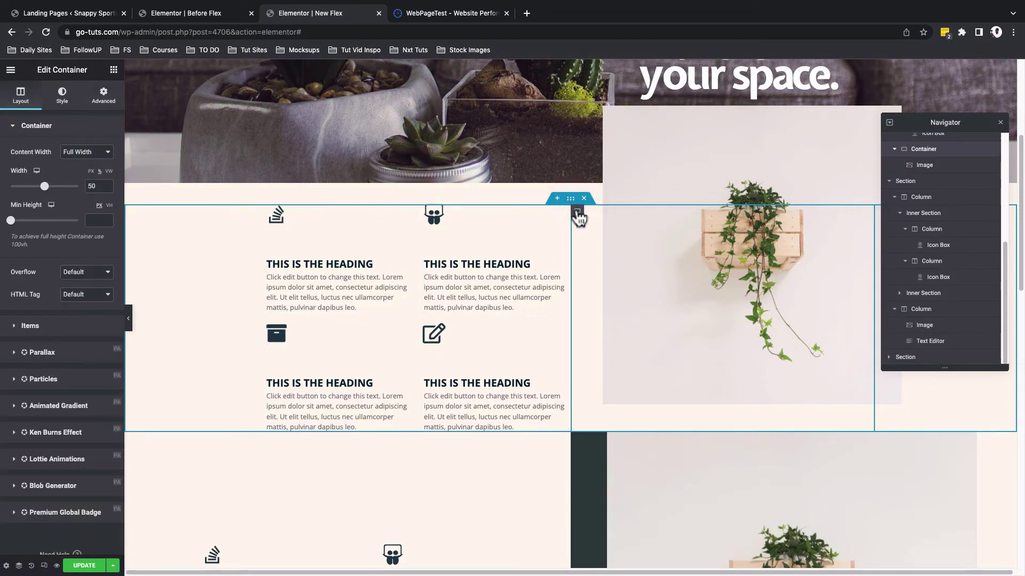
scroll(638, 470, down, 5)
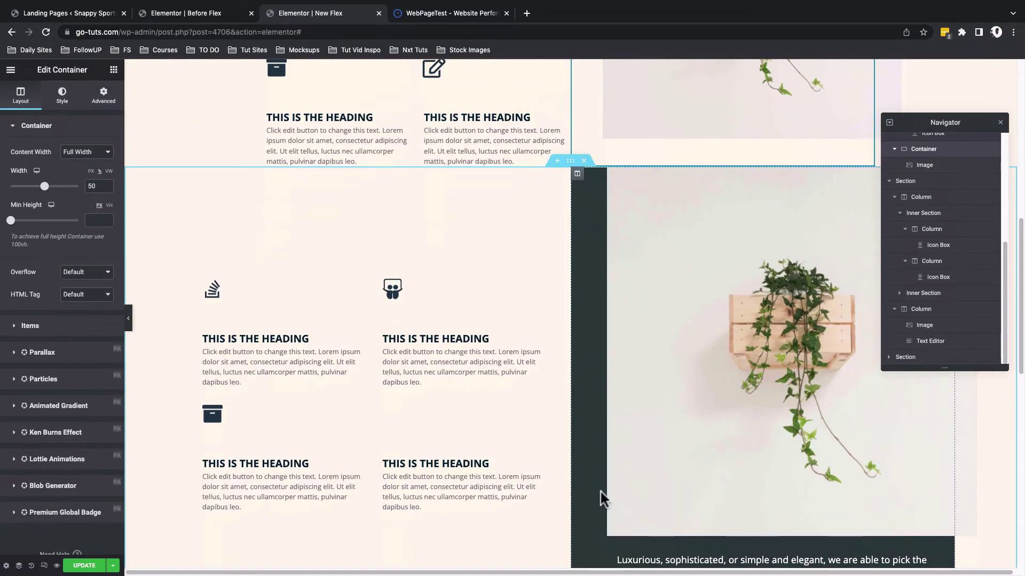
click(578, 175)
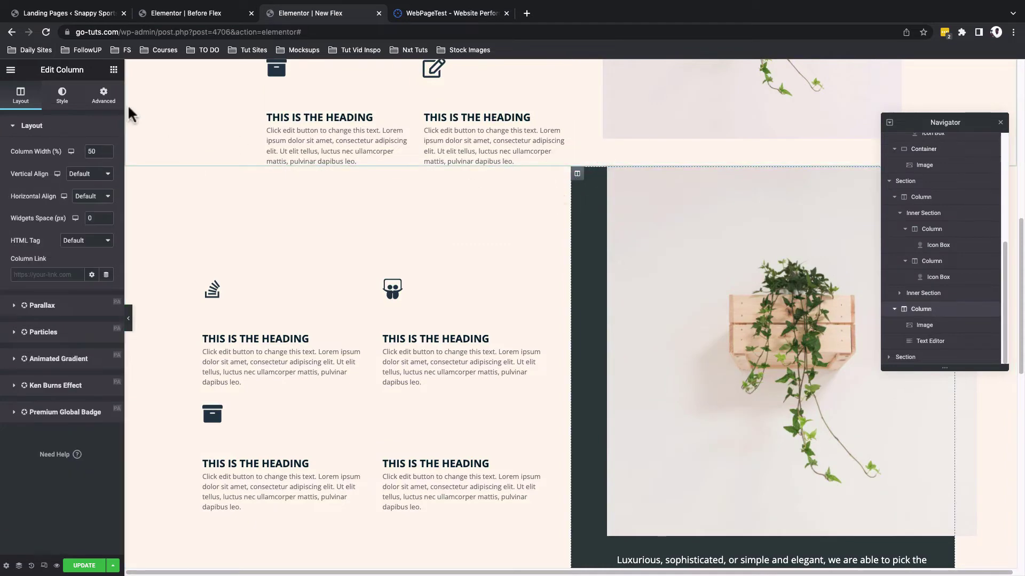
click(62, 96)
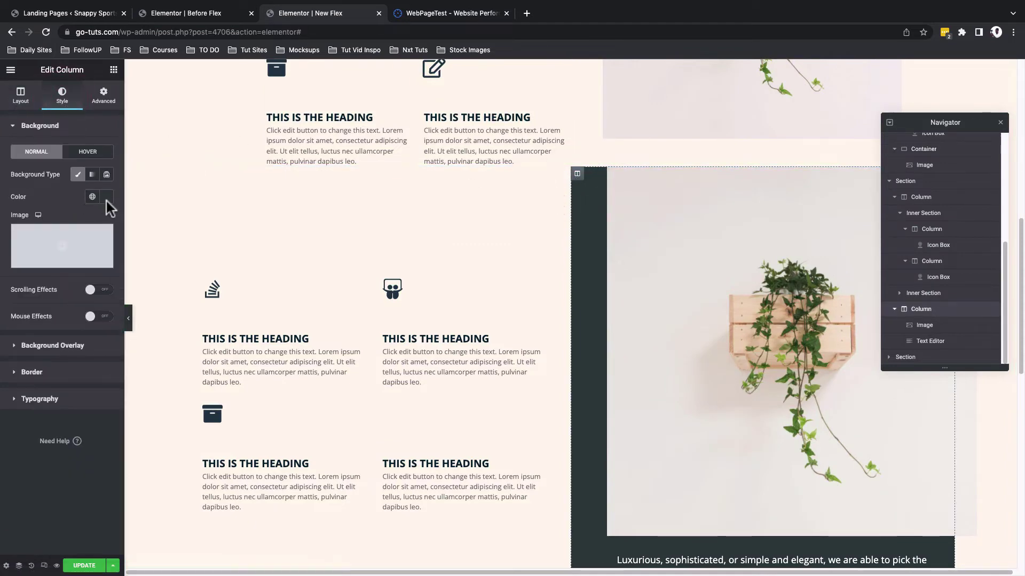
click(101, 195)
Give the new plant-image container a classic background in the old column's dark green color
click(577, 279)
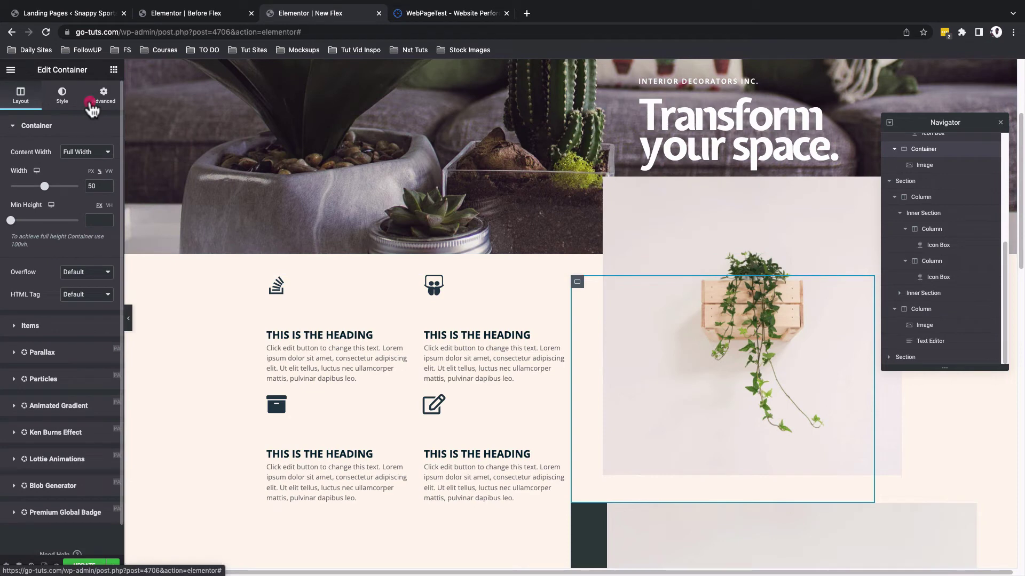
click(94, 106)
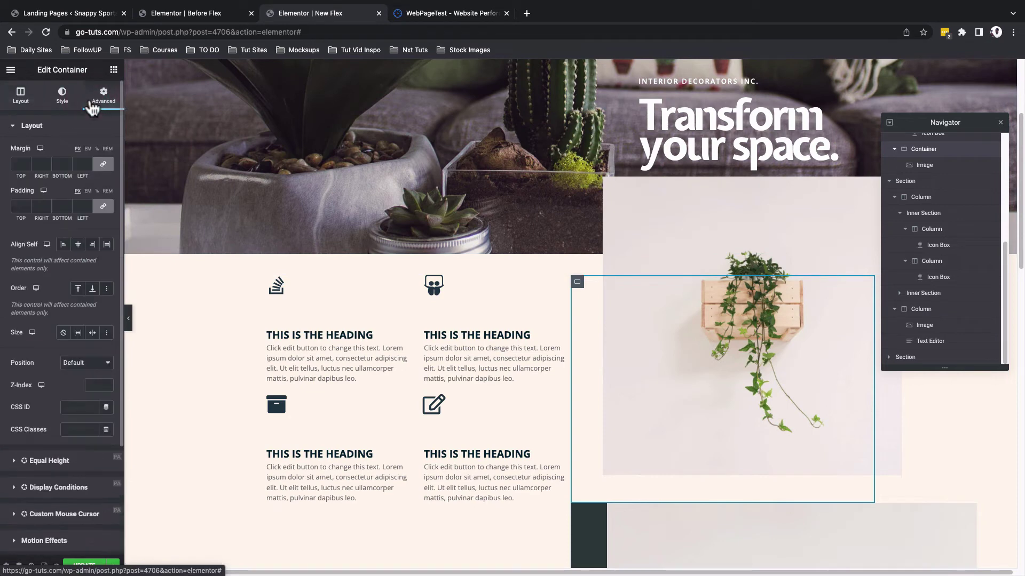
click(63, 98)
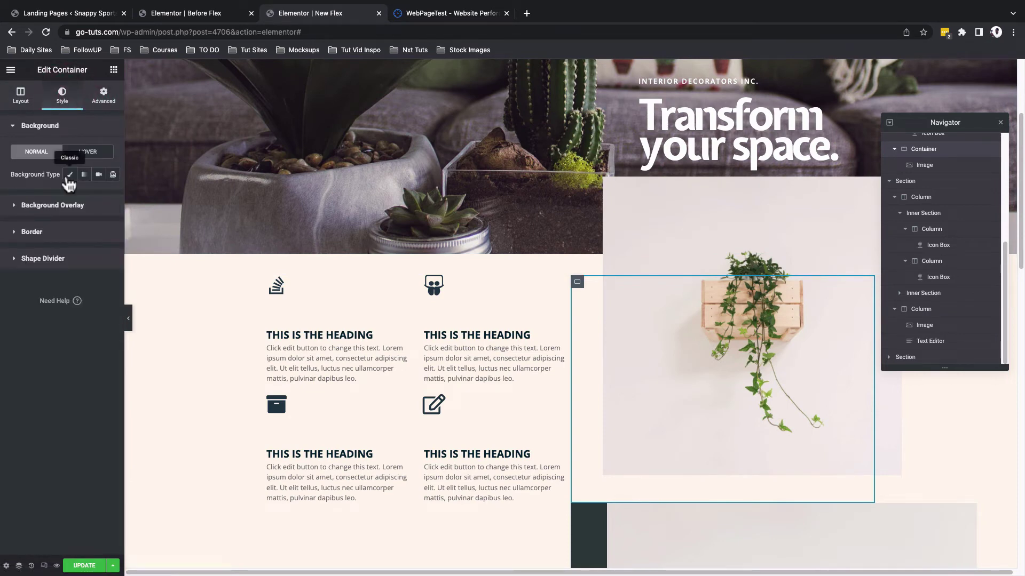
click(69, 174)
click(101, 200)
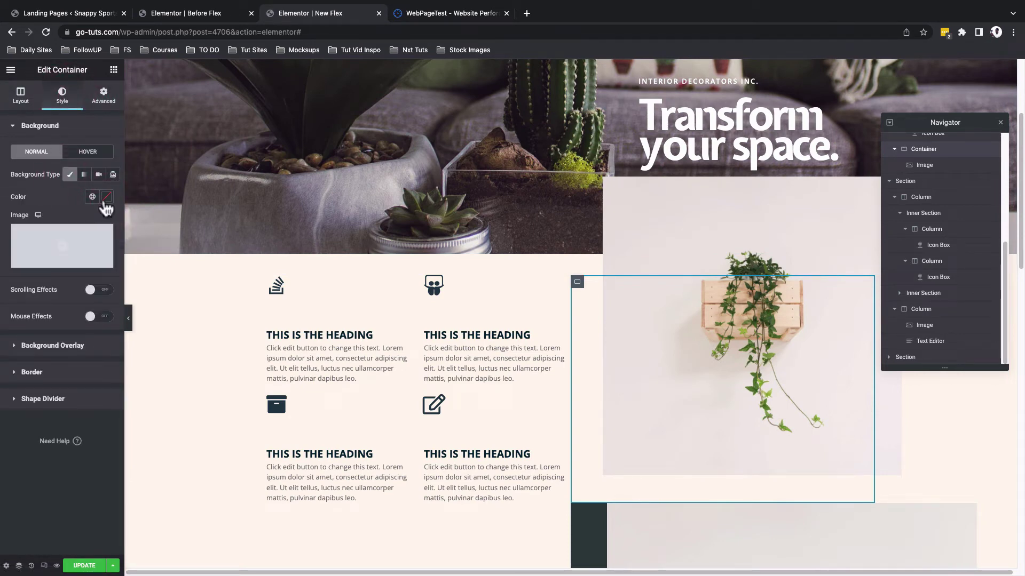
click(67, 328)
Copy the old section's "Luxurious, sophisticated" text block and paste it below the plant image in the new container
scroll(608, 285, down, 4)
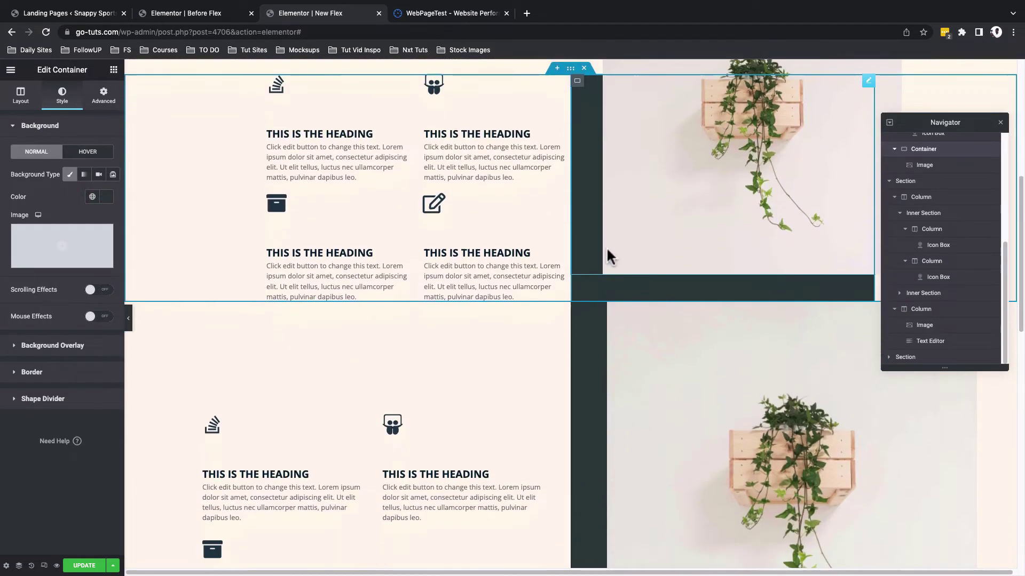
scroll(606, 246, down, 3)
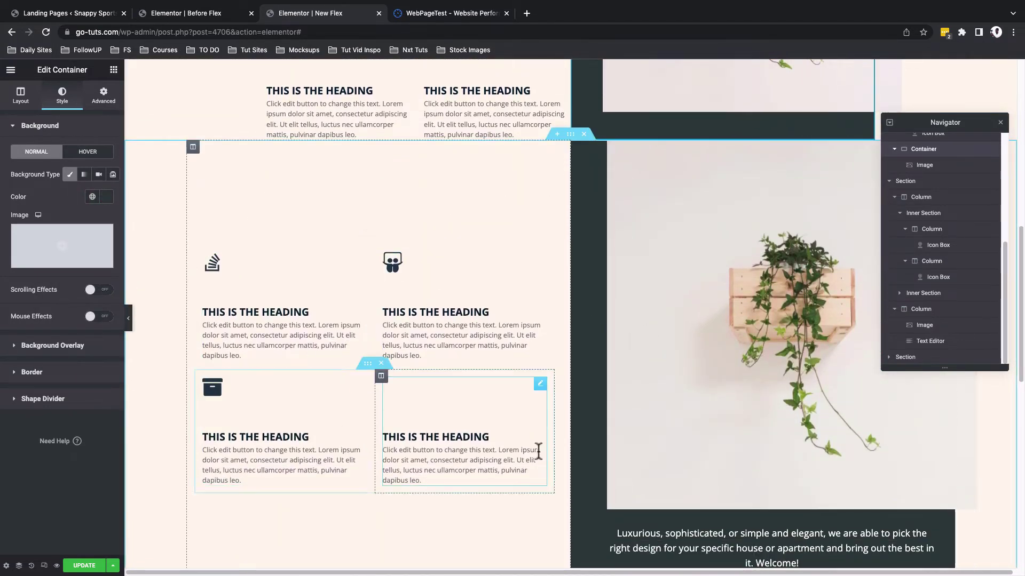
scroll(622, 414, up, 5)
scroll(673, 352, down, 4)
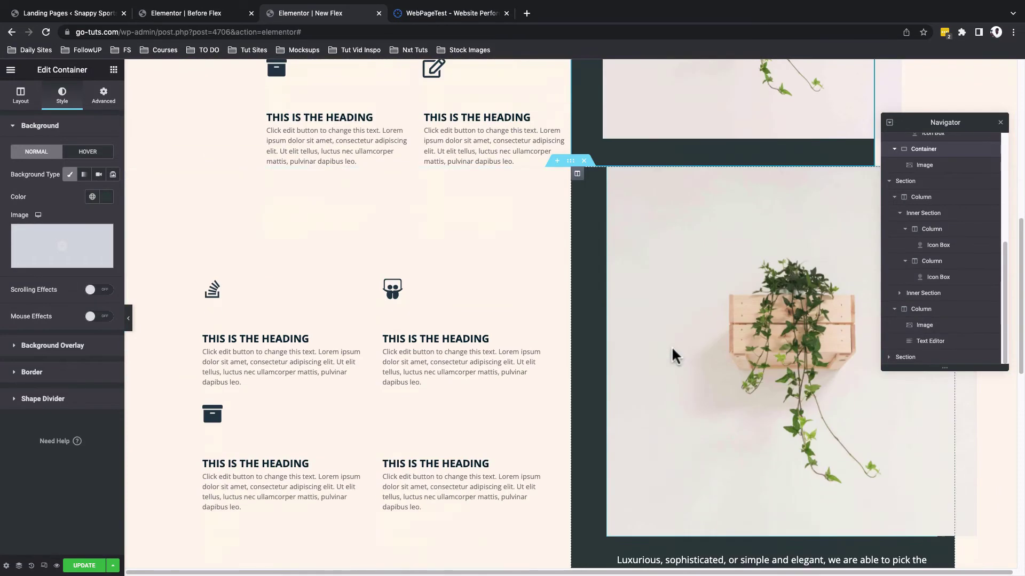
scroll(671, 349, down, 2)
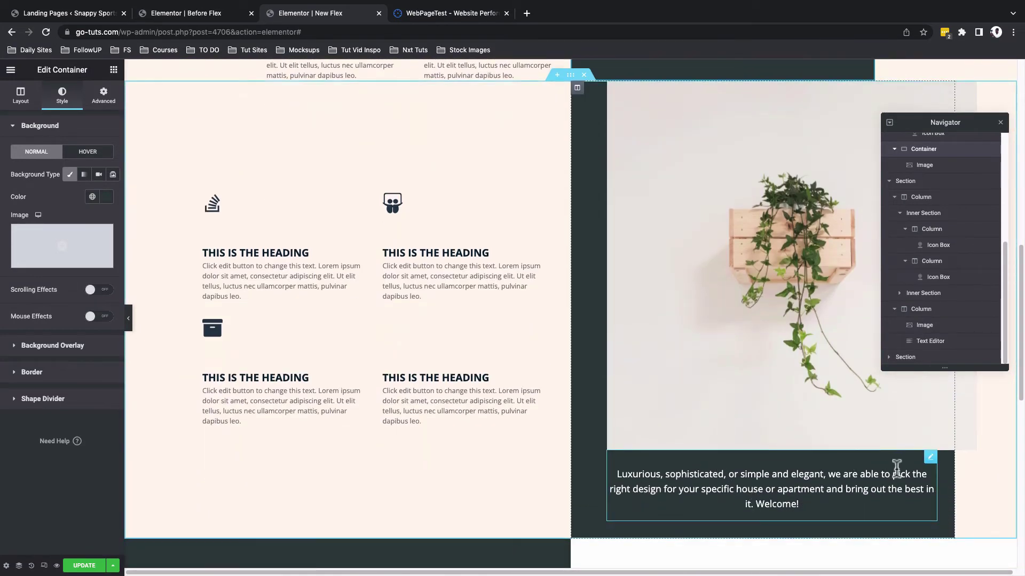
right_click(931, 462)
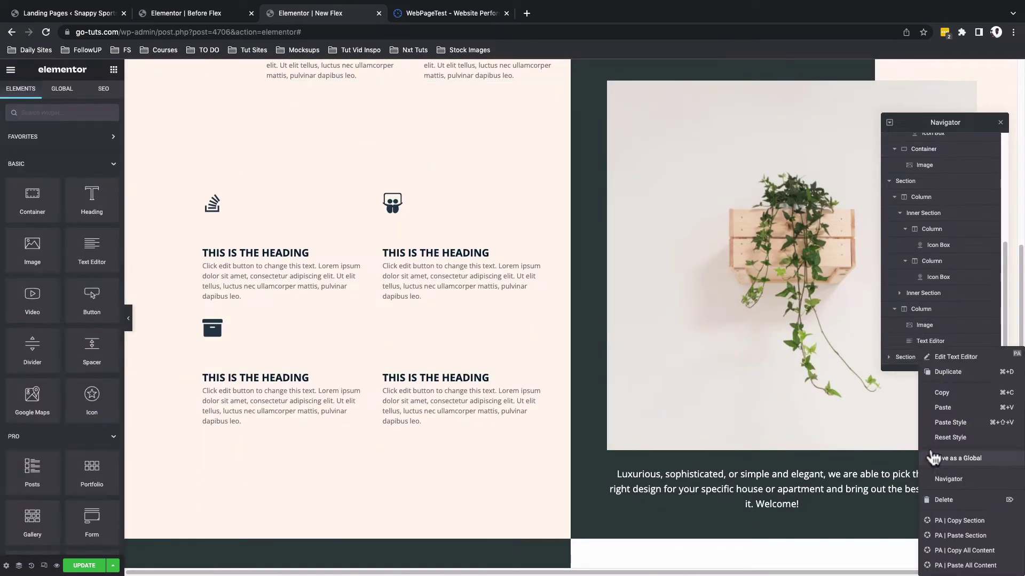
click(934, 407)
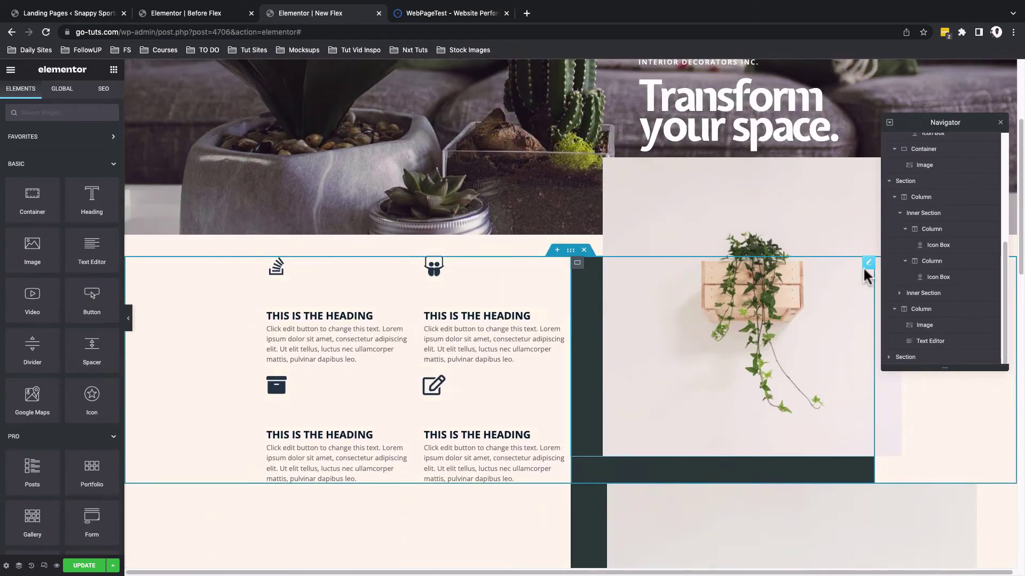
right_click(865, 270)
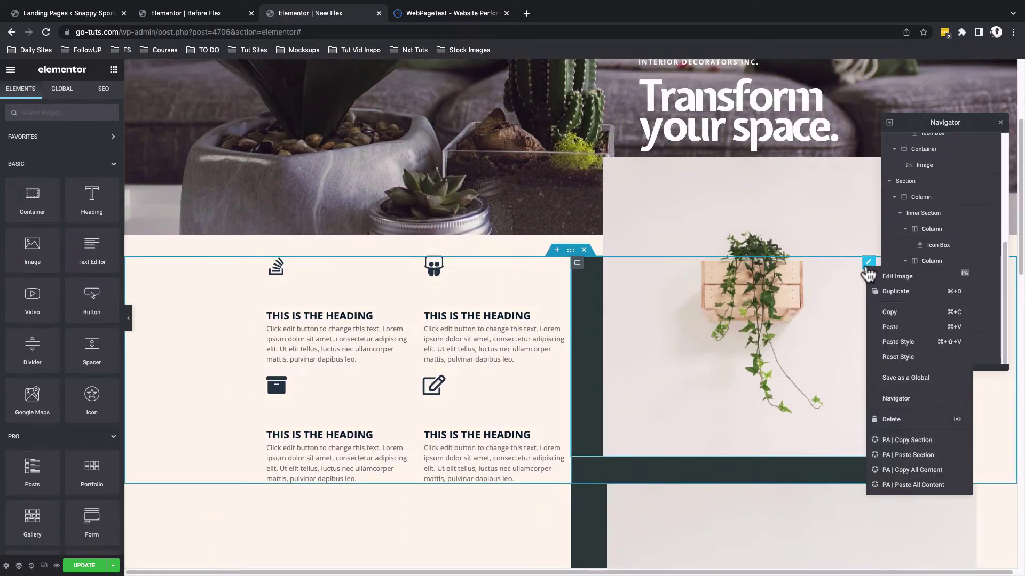
click(898, 326)
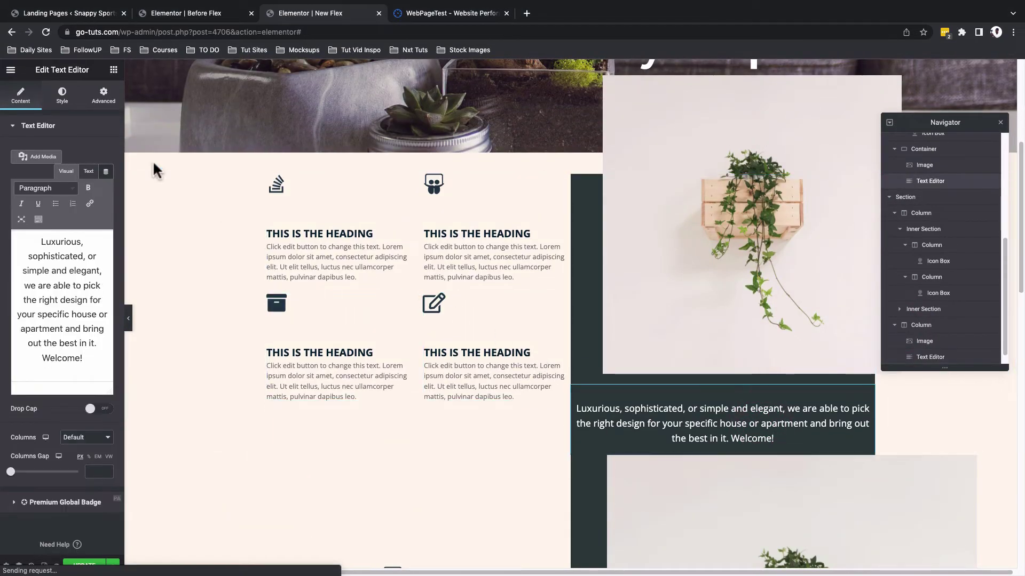
Set the right and left padding of the pasted text block to 50
click(104, 98)
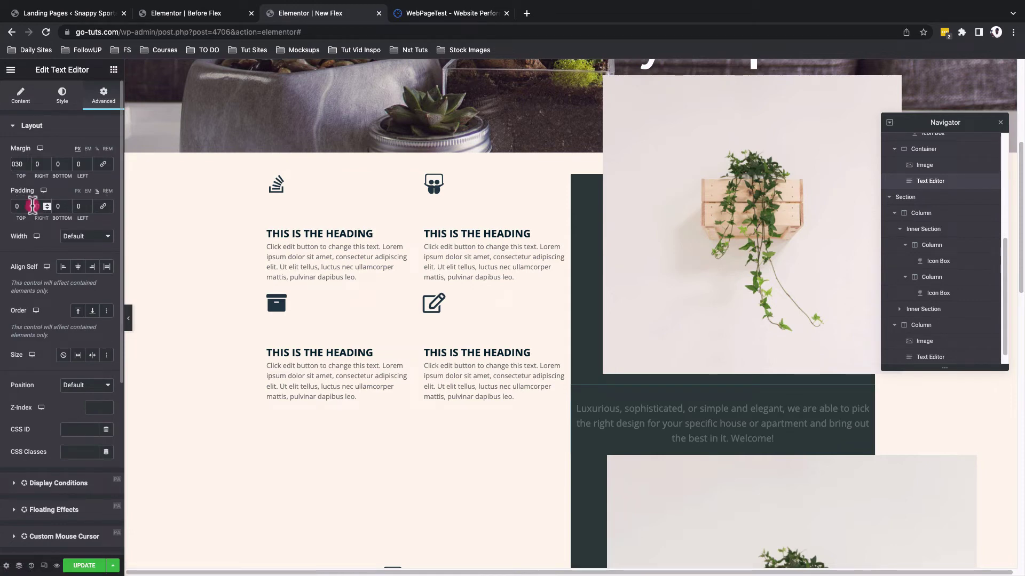
click(32, 206)
text(5)
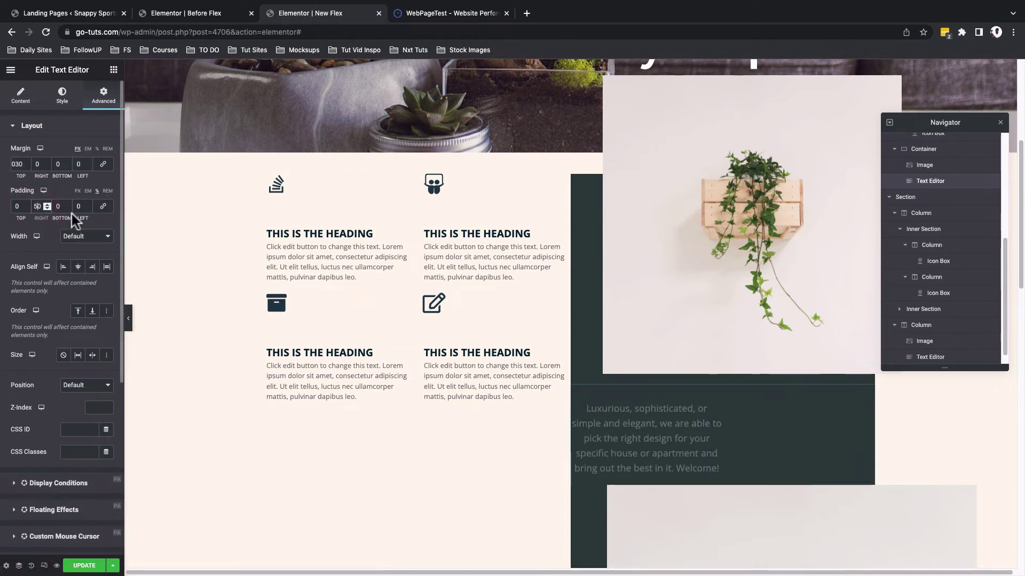
click(77, 207)
text(5)
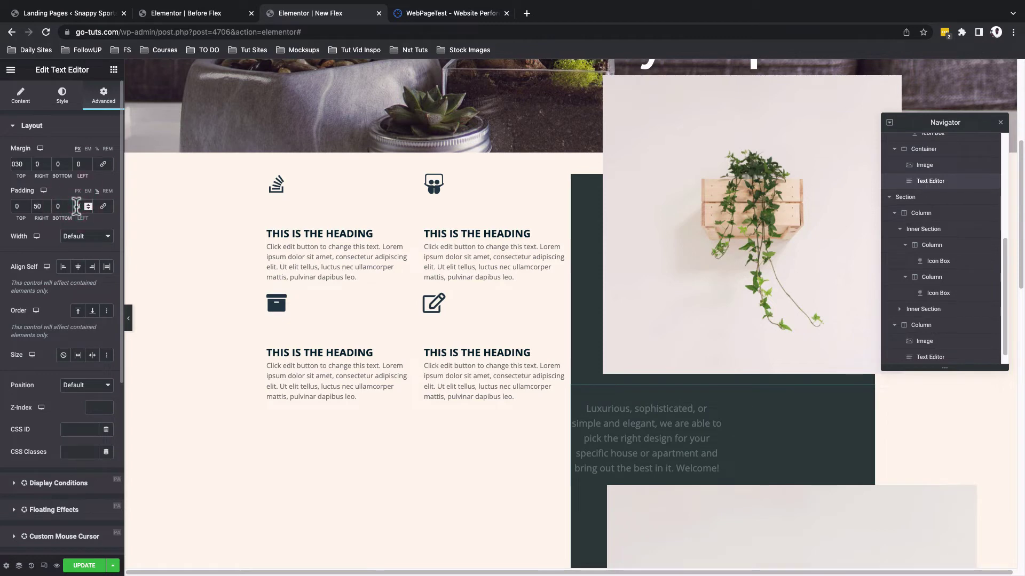
text(0)
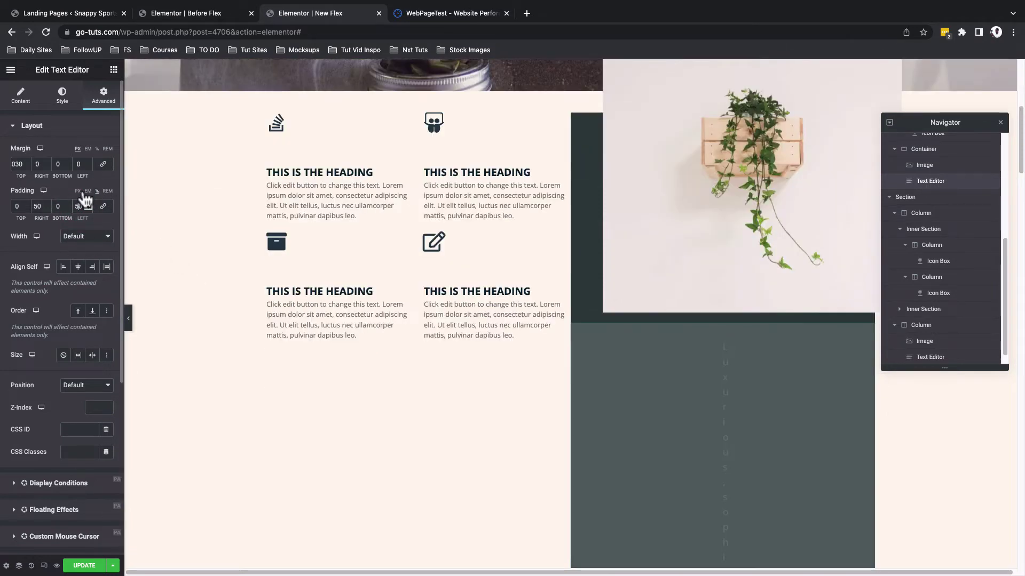
Switch the text block's padding unit to pixels, with 50 on the right and left
click(78, 192)
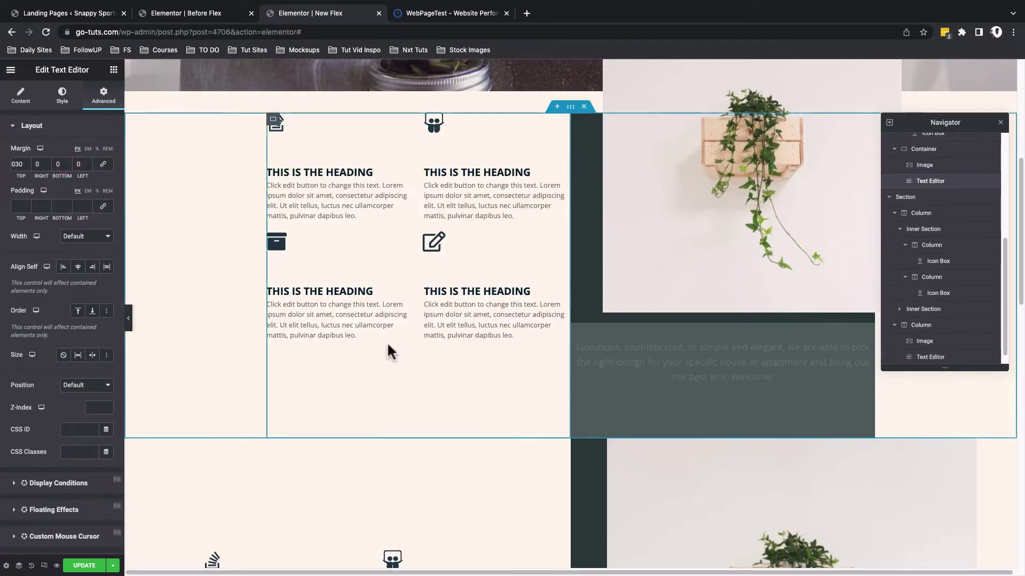
key(ctrl+z)
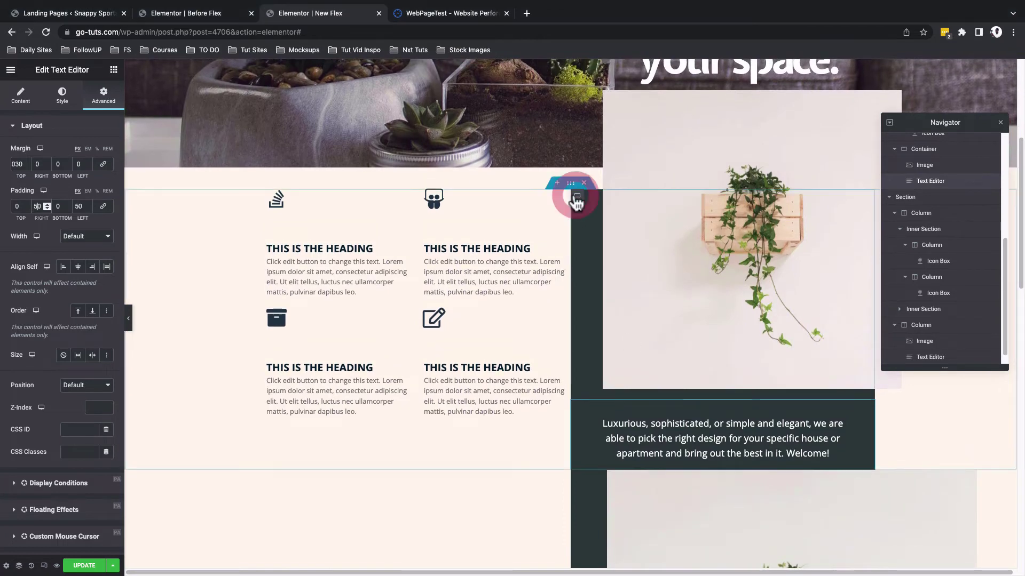
Unlink the plant-image container's padding values and set its bottom padding to 50
click(576, 199)
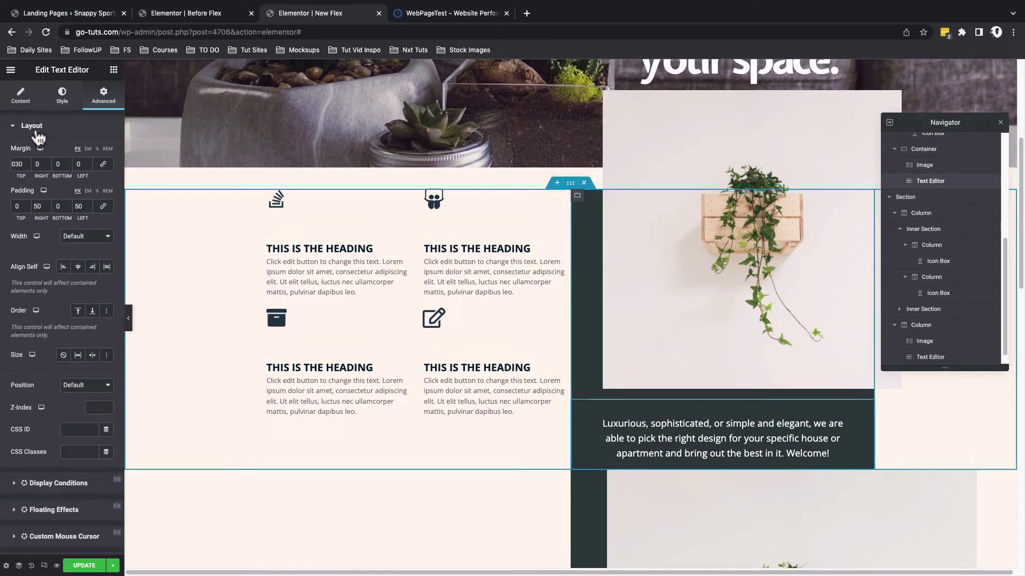
click(103, 98)
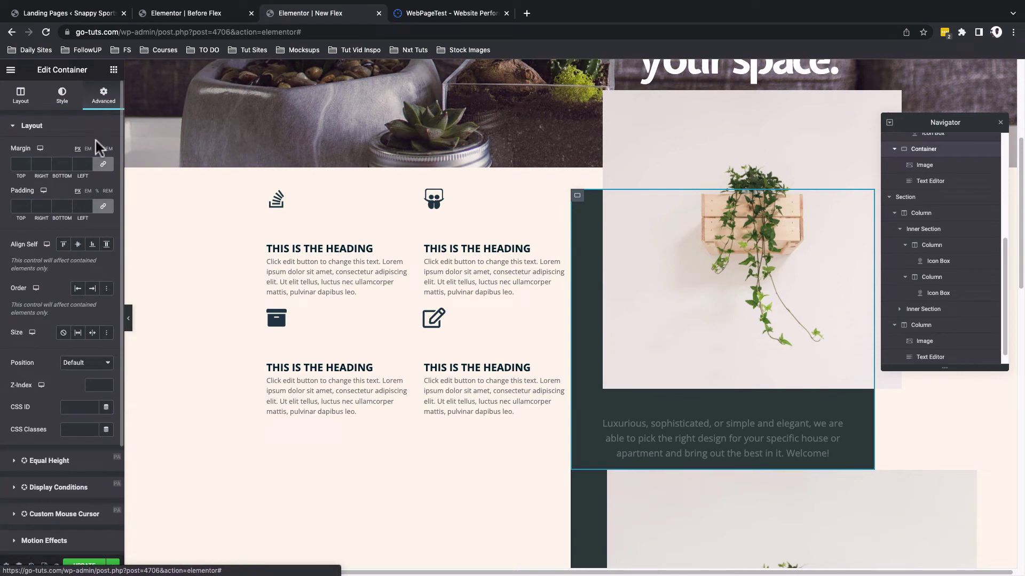
click(103, 206)
click(54, 206)
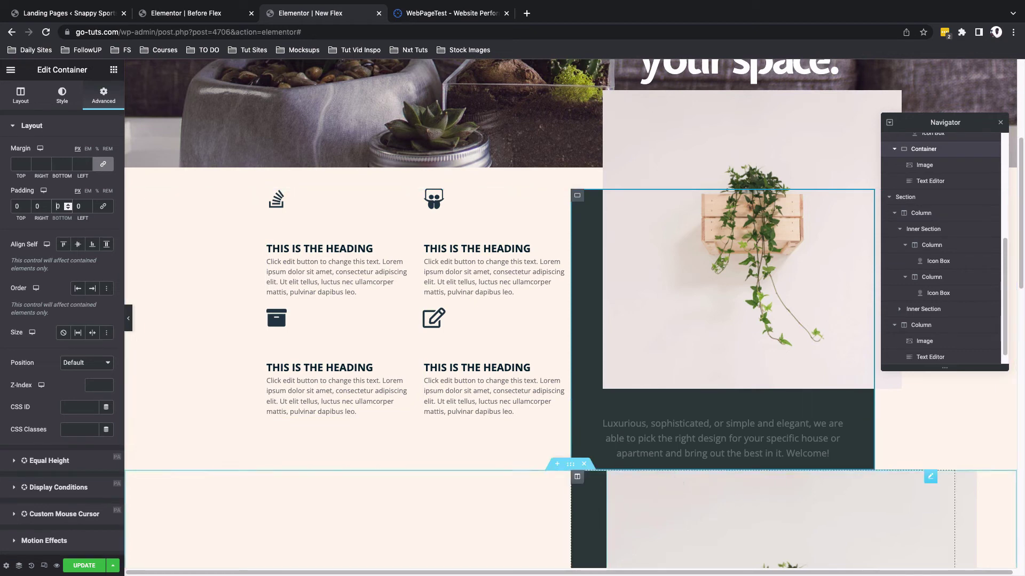
text(5)
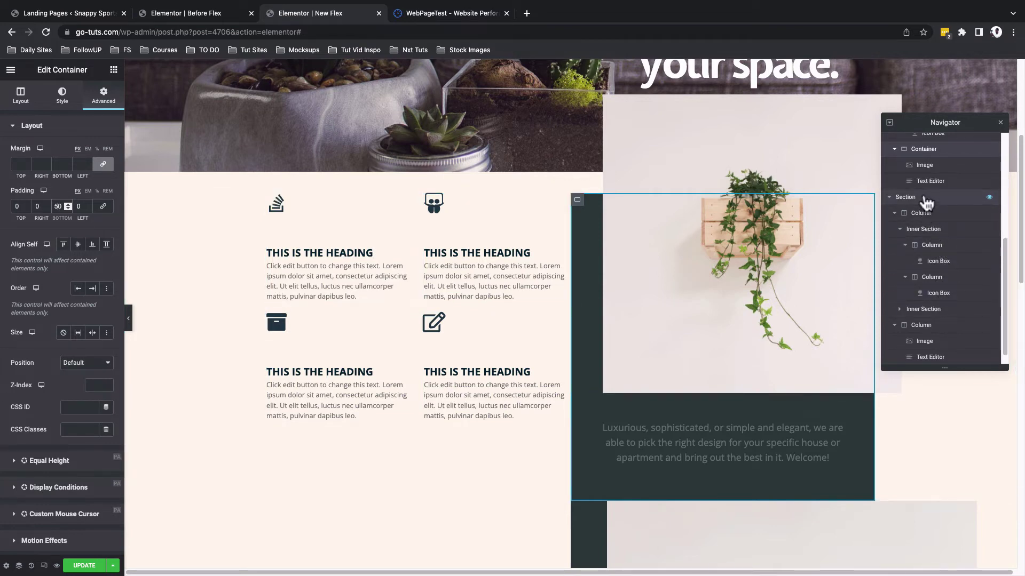
Center the content vertically in the container that holds the four icon boxes
scroll(927, 213, up, 5)
click(929, 238)
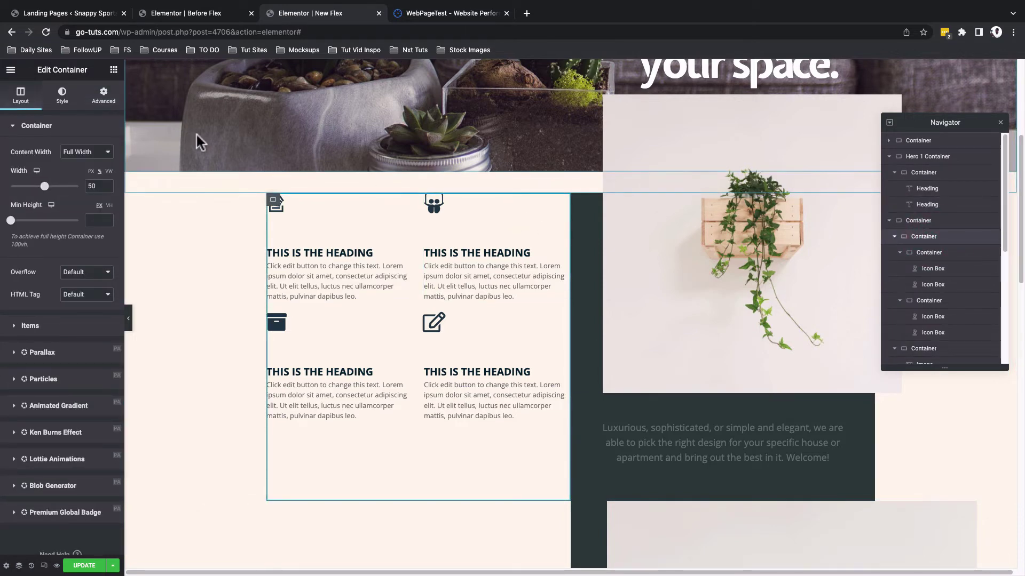
click(30, 326)
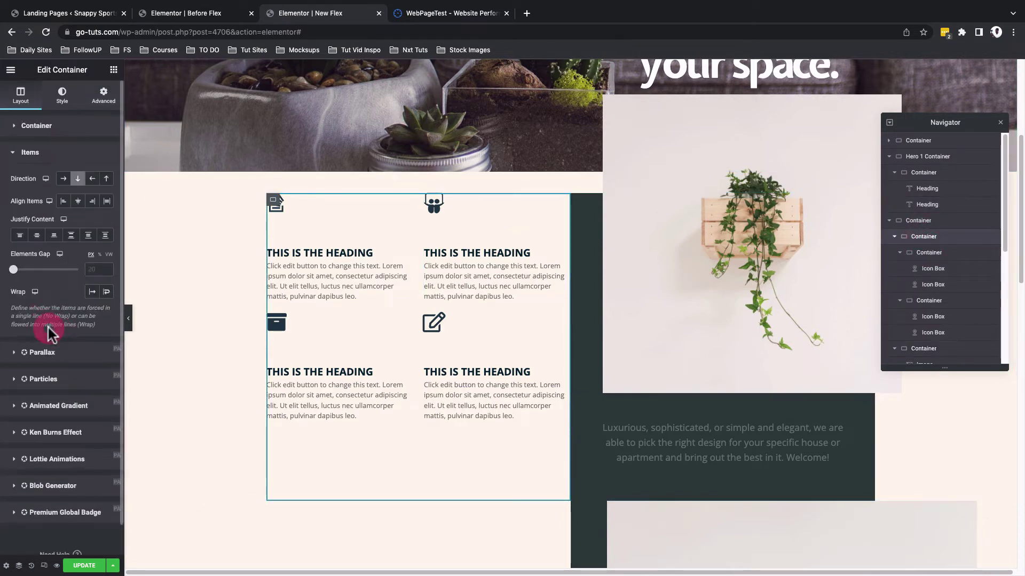
click(37, 236)
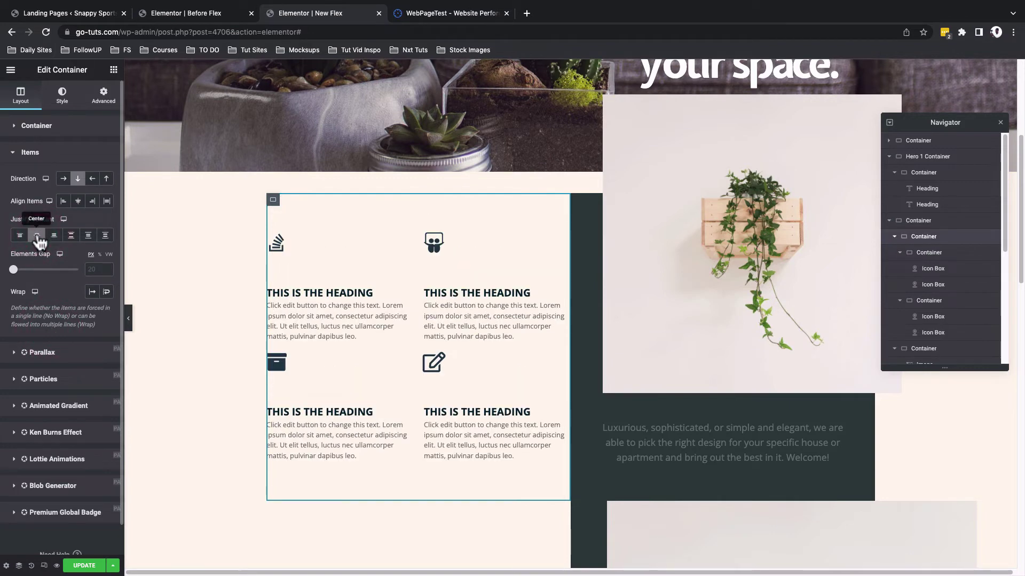
scroll(367, 342, up, 1)
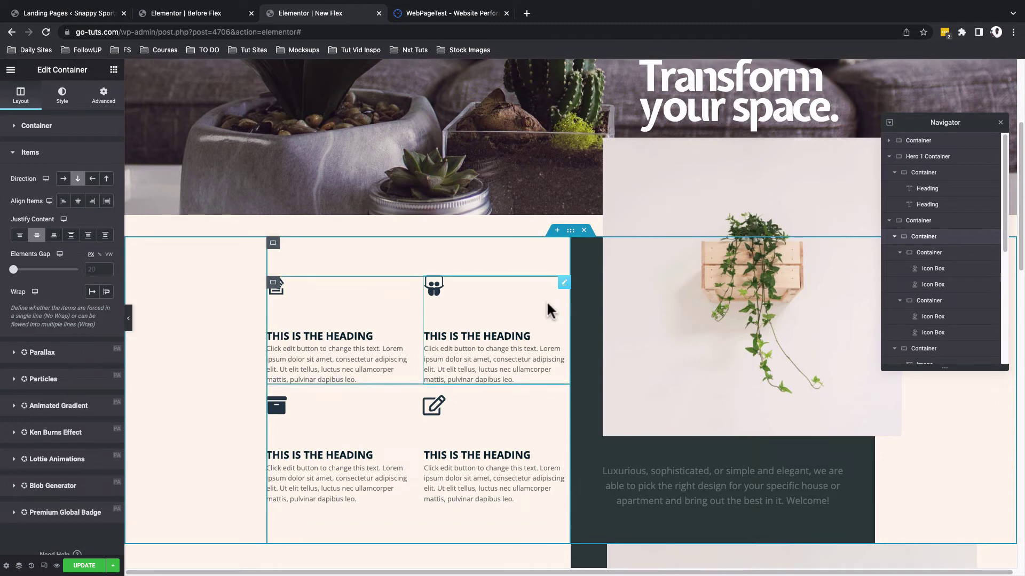
scroll(549, 309, down, 2)
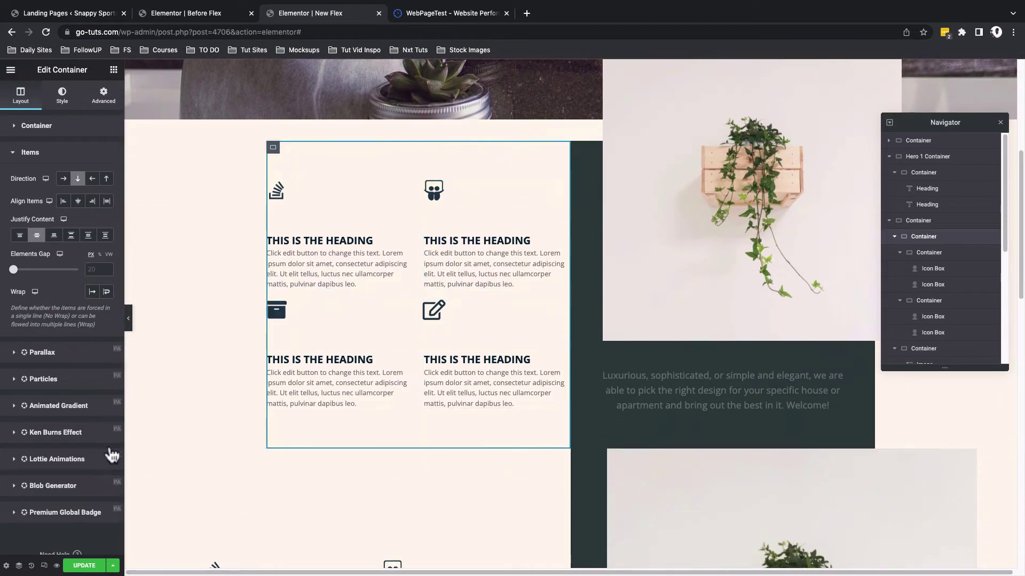
Switch the page to the responsive tablet preview
click(45, 566)
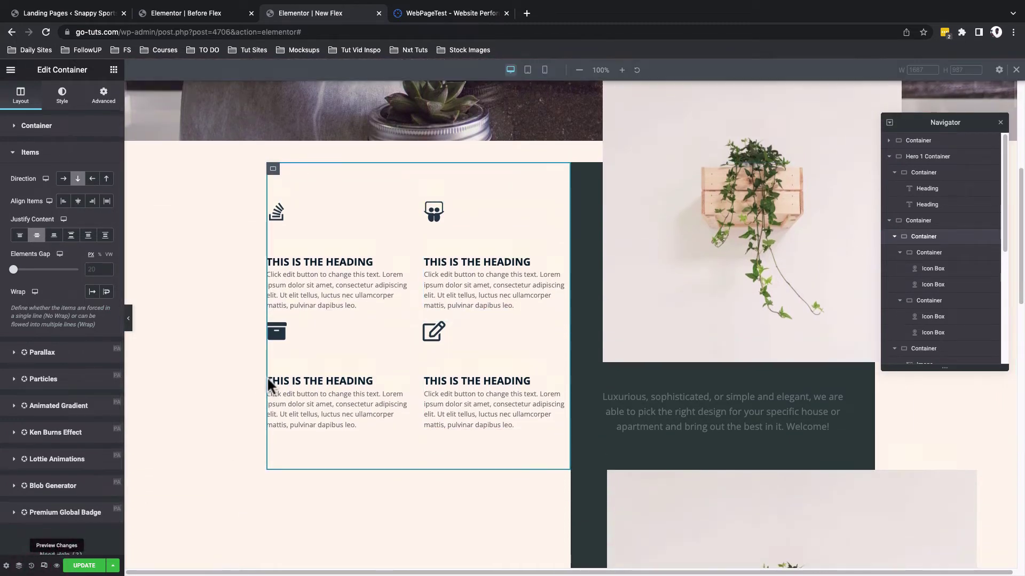
click(529, 71)
scroll(622, 472, down, 2)
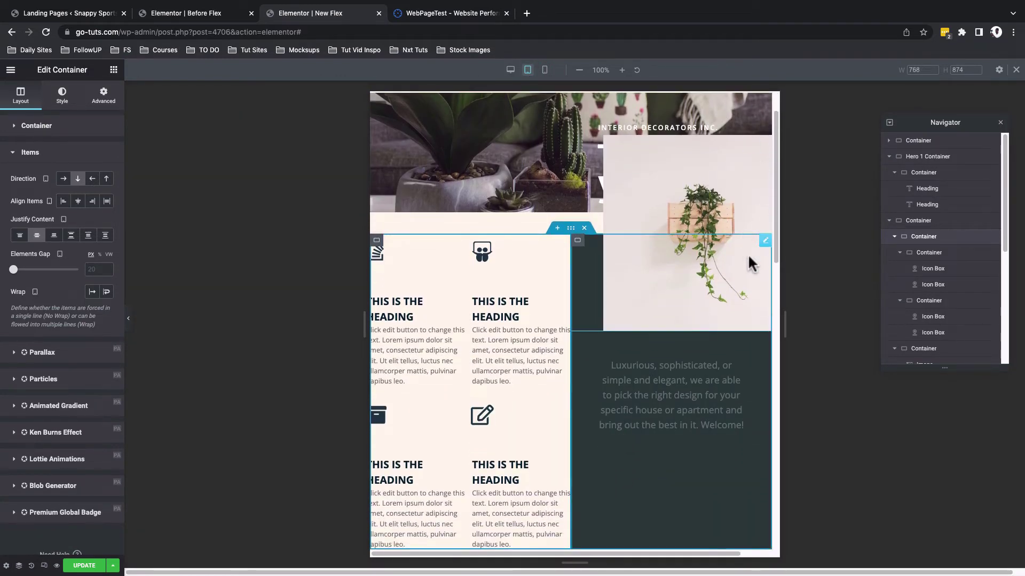
Unlink the plant image's tablet margins and set the top margin to -50 and the left margin to 30
click(761, 247)
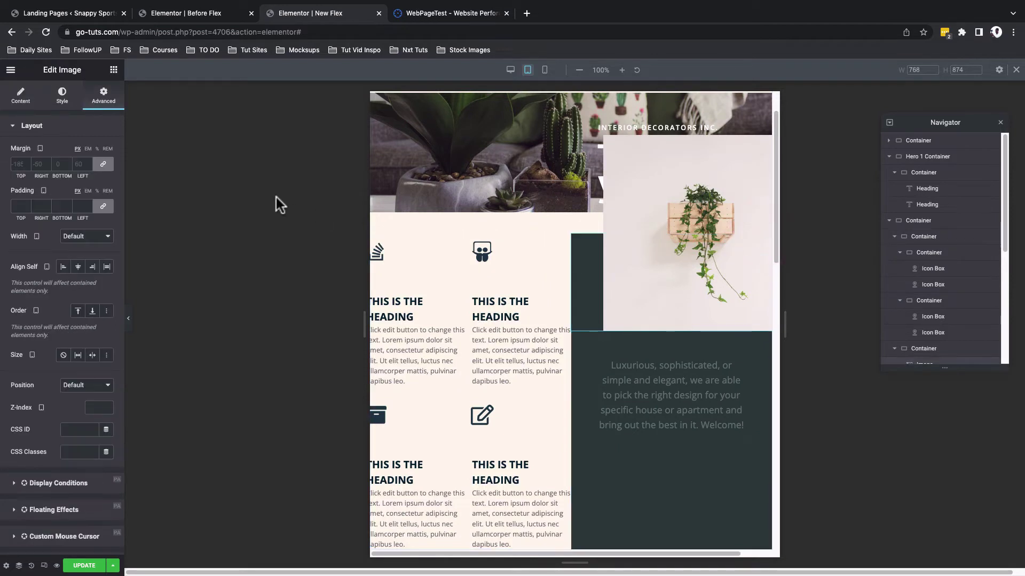
click(104, 97)
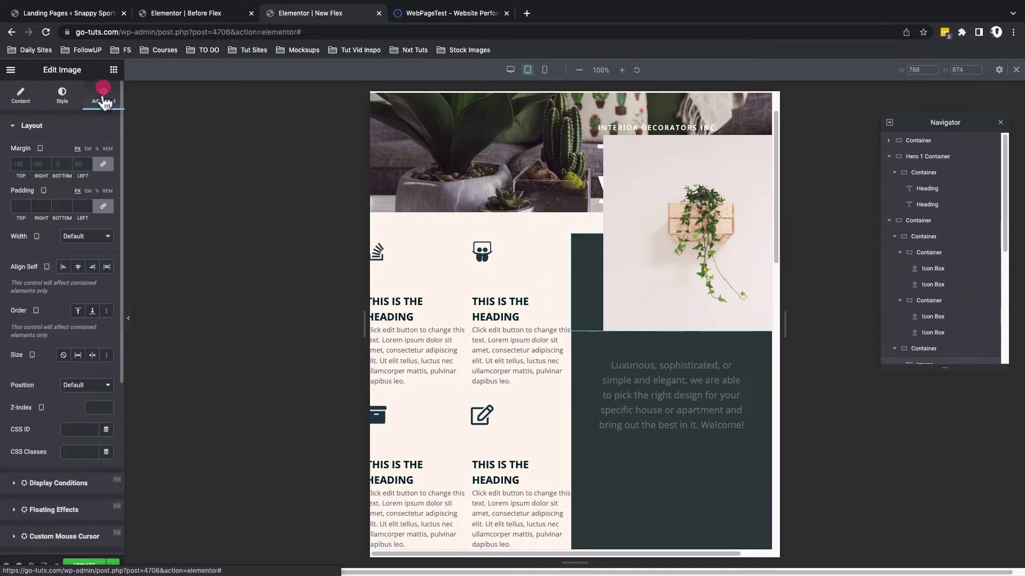
click(101, 166)
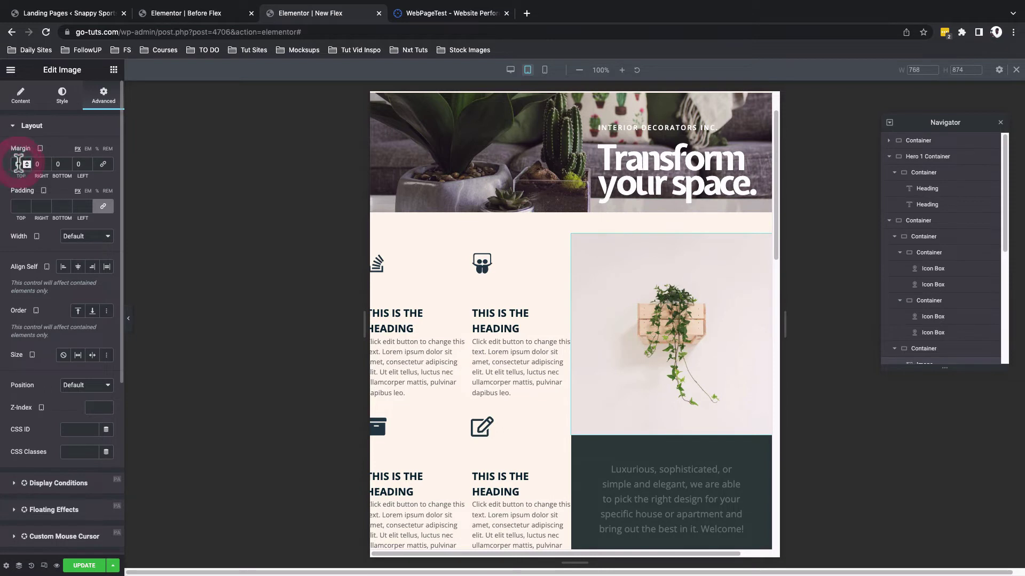
click(12, 164)
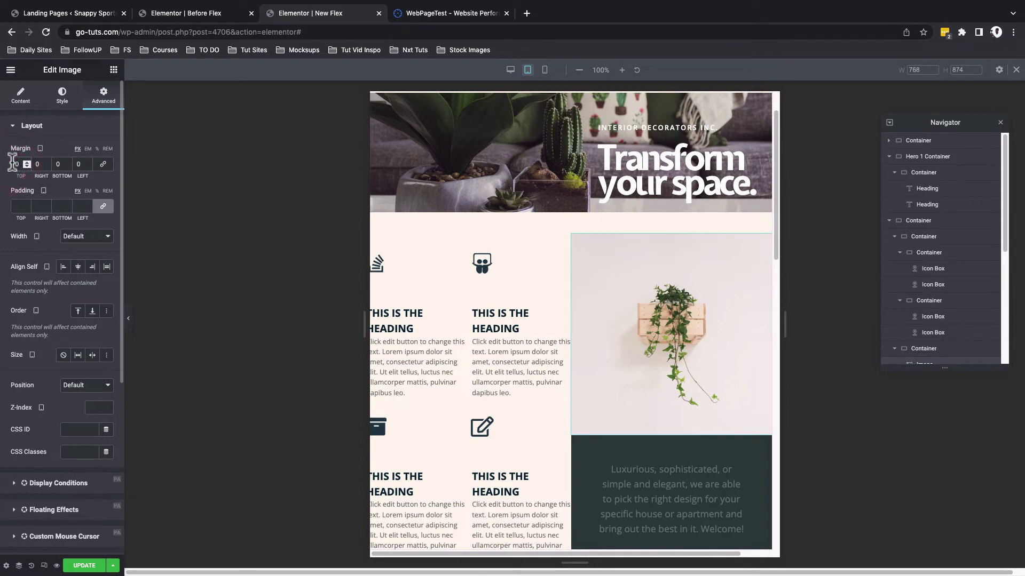
text(5)
text(-)
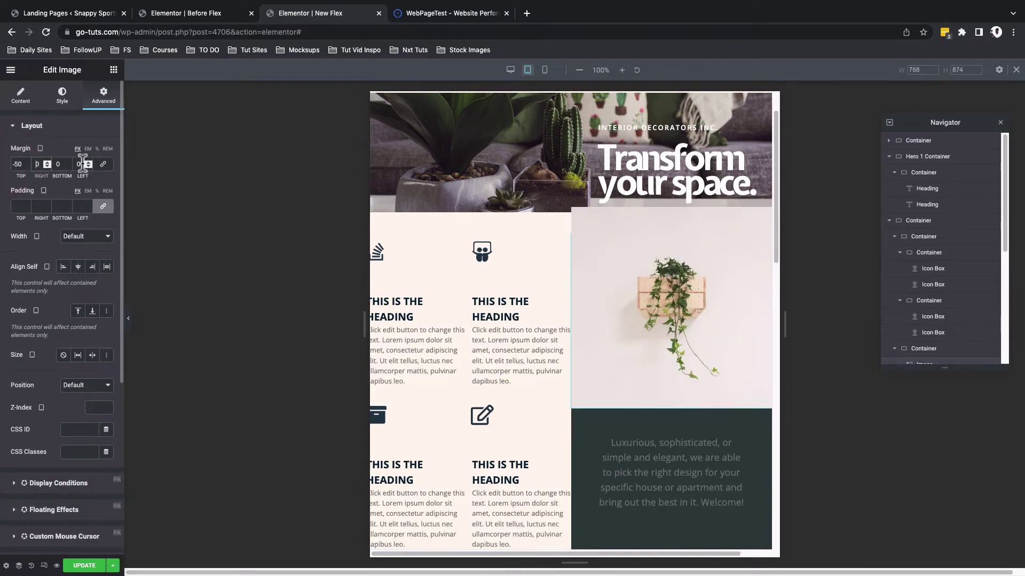
click(78, 163)
click(79, 164)
text(30)
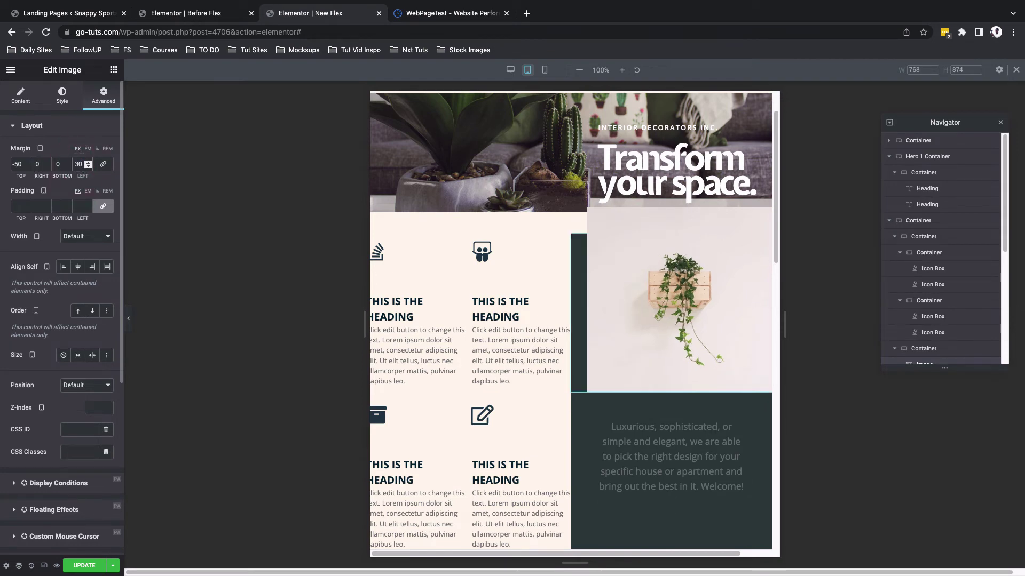
Unlink the plant-image container's tablet padding values, leaving 0 on all sides
scroll(576, 128, down, 3)
click(577, 124)
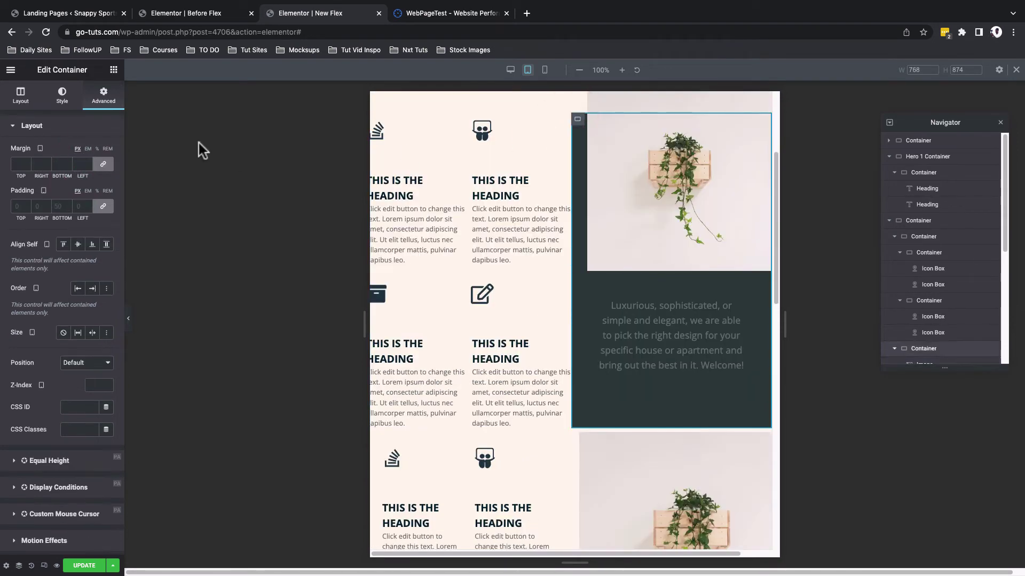
click(103, 206)
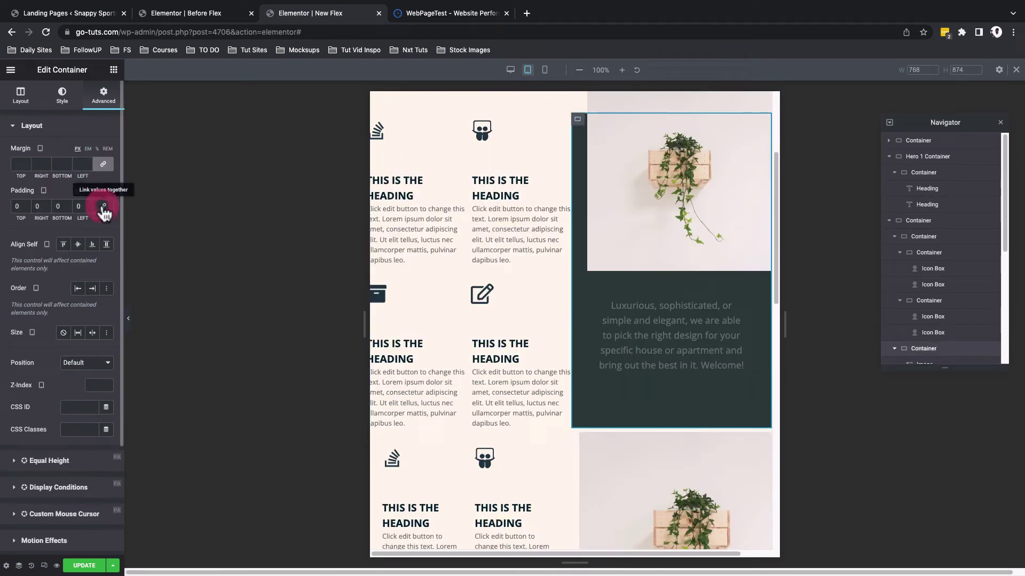
Set the tablet padding of the container holding the icon boxes to 30 on all sides
click(955, 239)
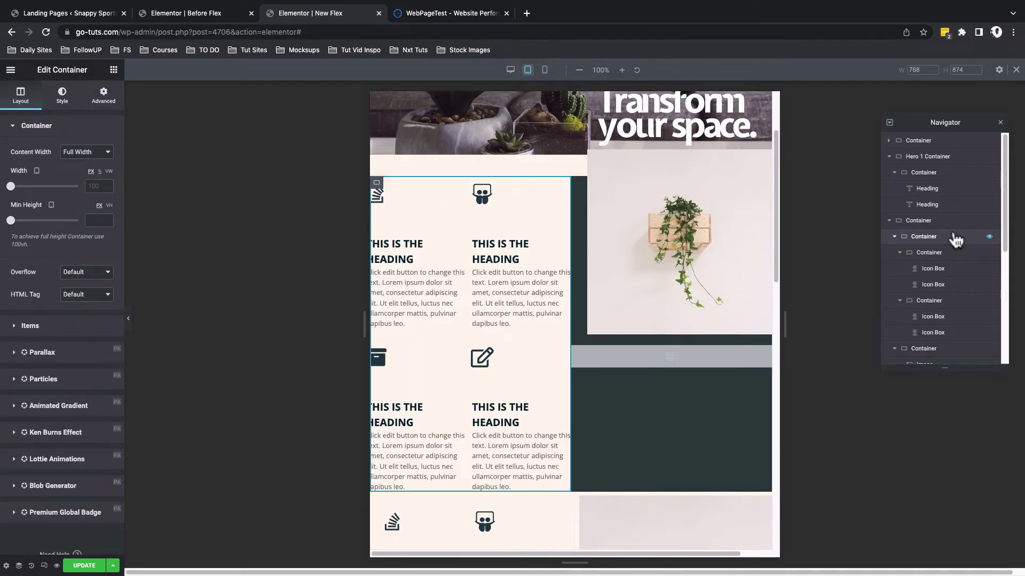
click(103, 96)
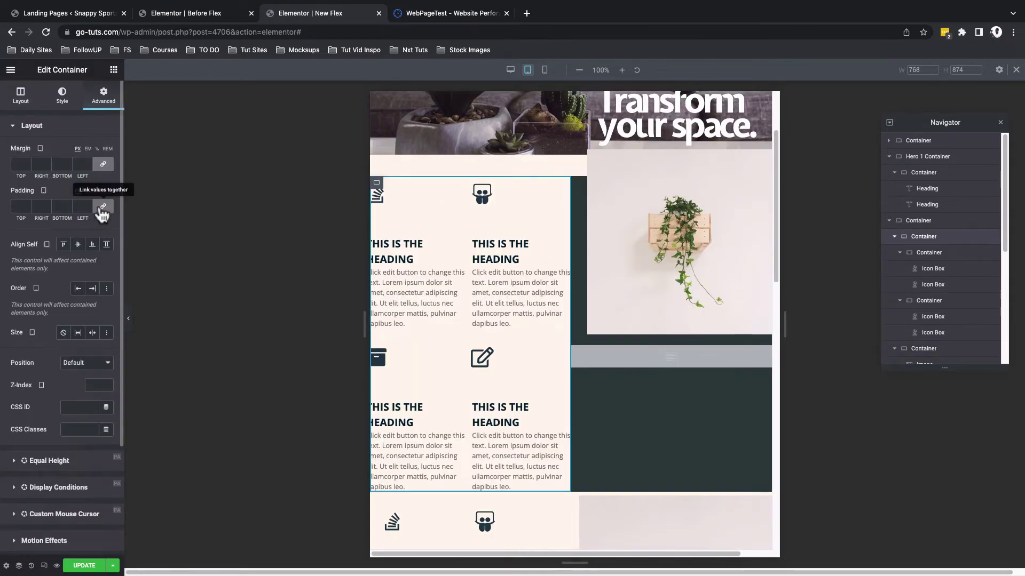
click(22, 206)
text(30)
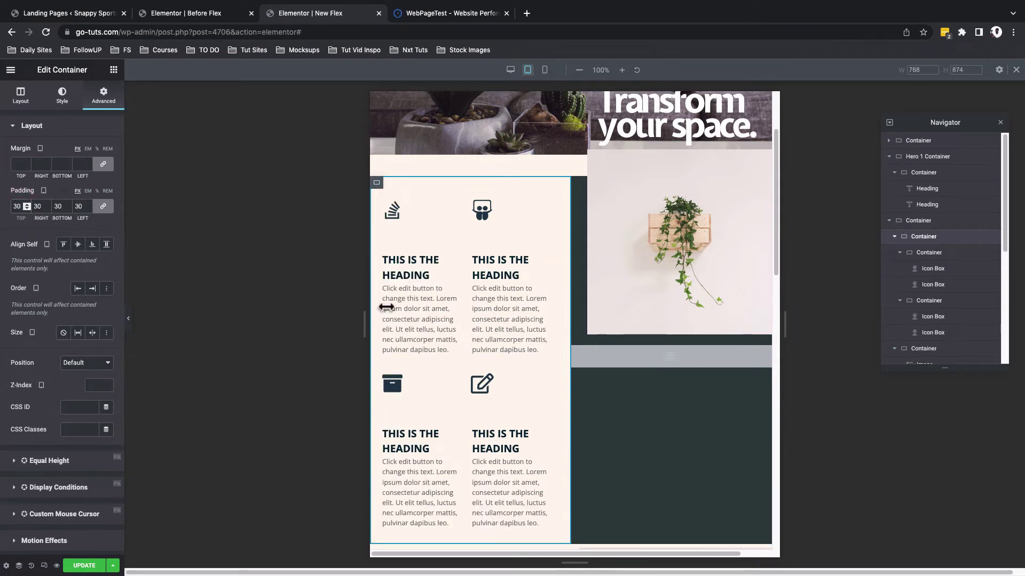
Reduce the first icon box's tablet icon spacing to 14
scroll(449, 175, down, 1)
click(459, 131)
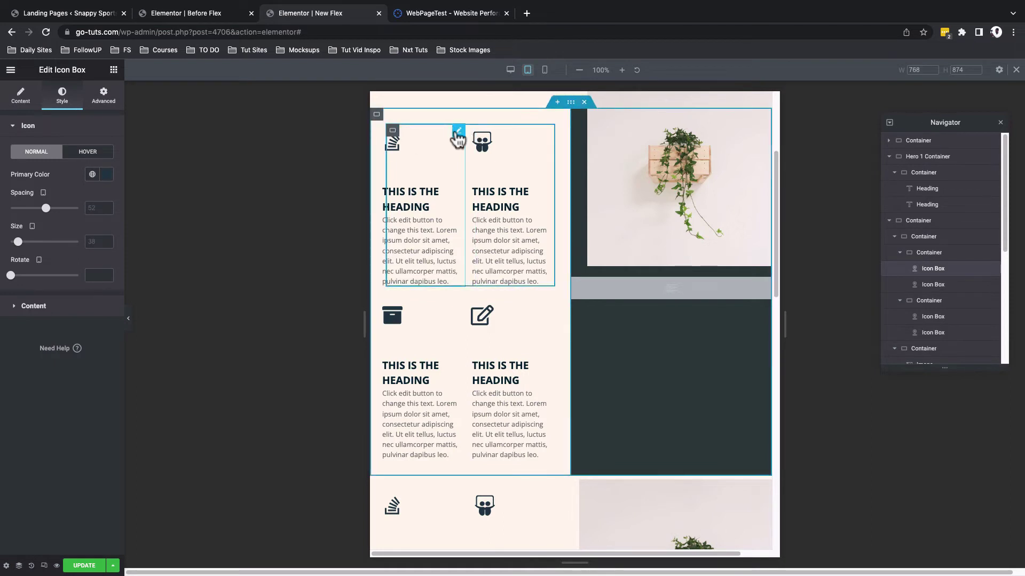
click(456, 130)
drag(46, 208, 20, 210)
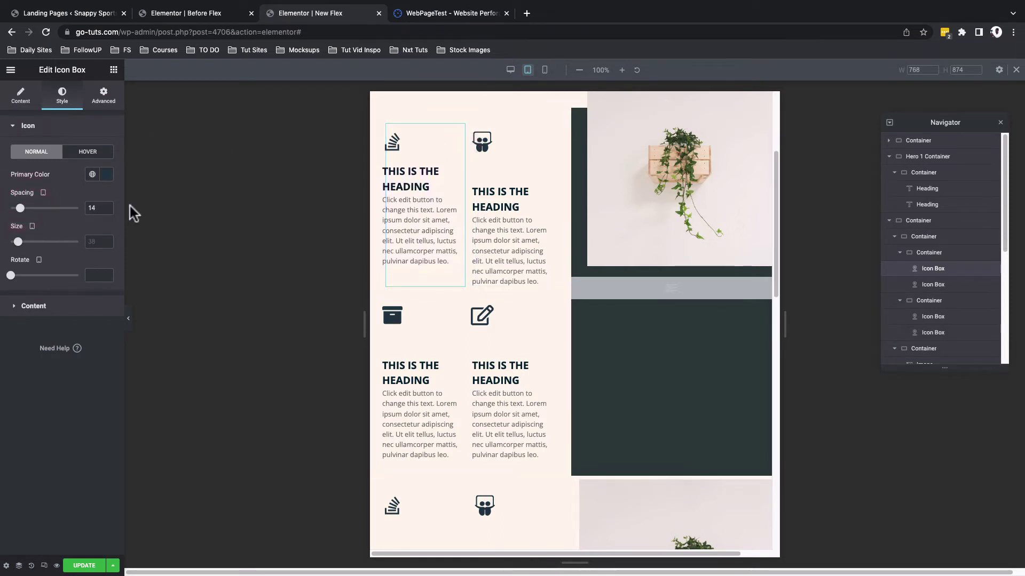
Reduce the tablet font sizes of the first icon box's title and description, using pixel units
click(48, 306)
click(106, 302)
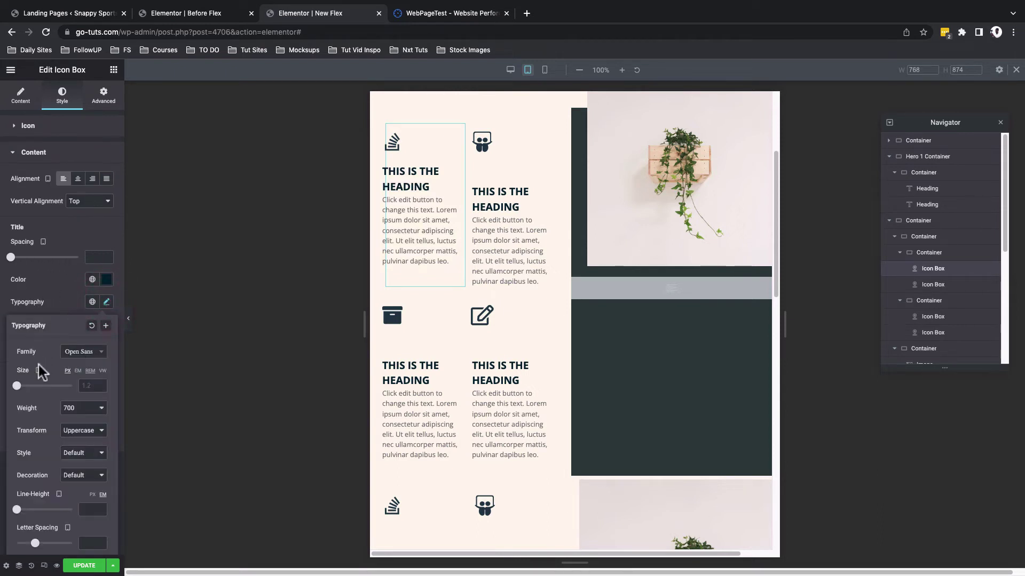
drag(16, 391, 20, 391)
click(106, 302)
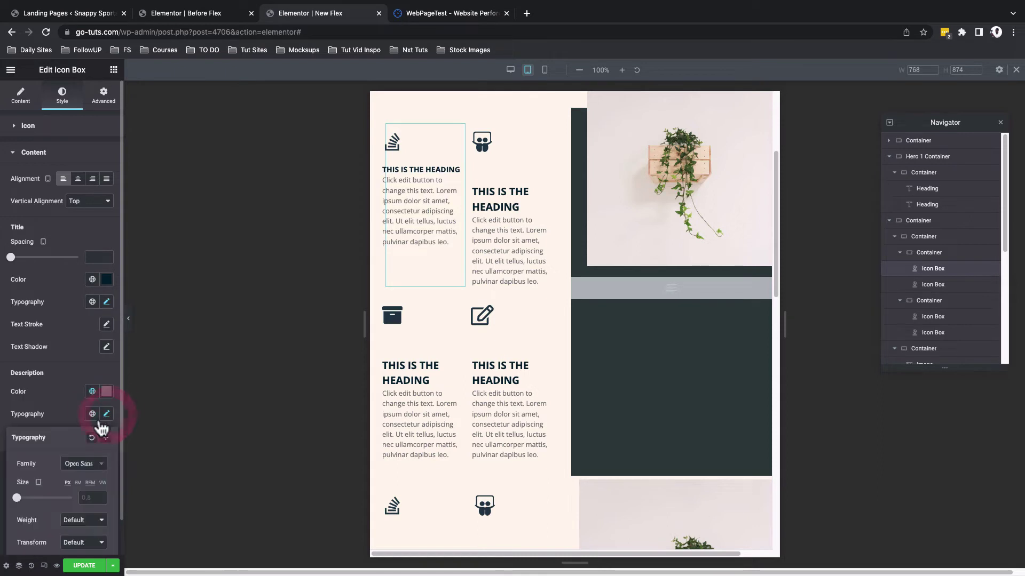
click(106, 413)
scroll(65, 395, down, 3)
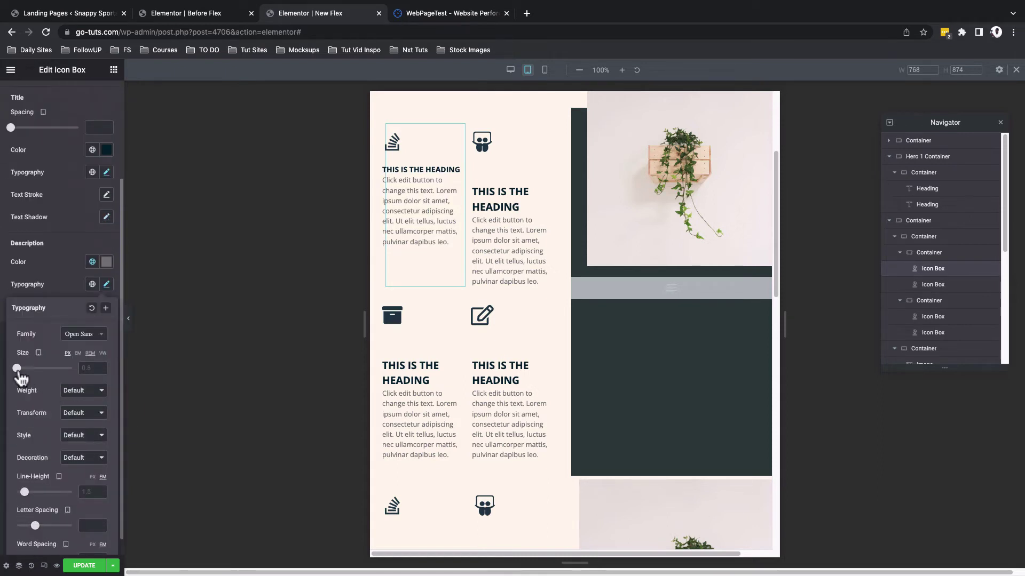
drag(18, 369, 20, 369)
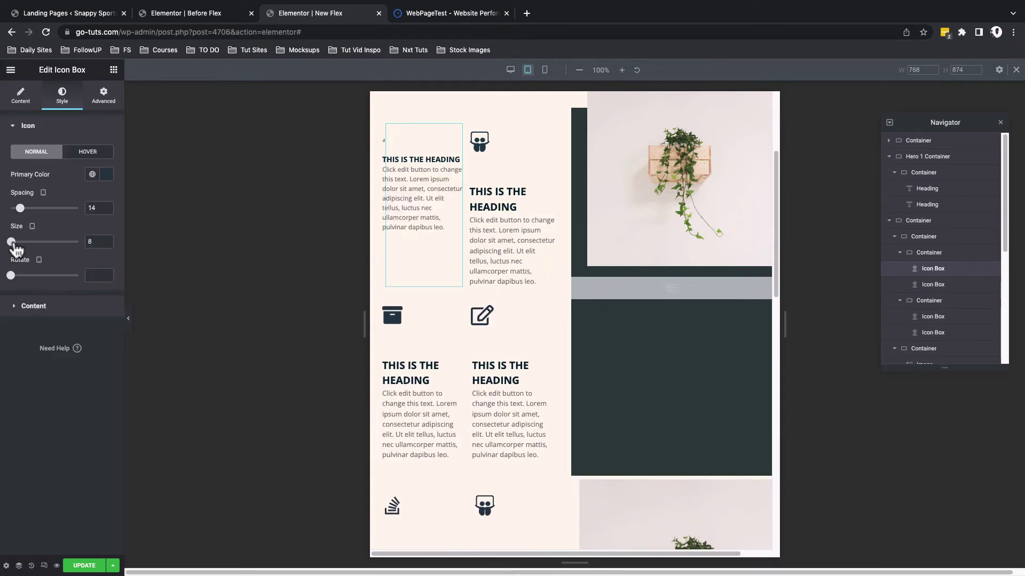
Set the first icon box's tablet icon size to 25
drag(19, 243, 16, 242)
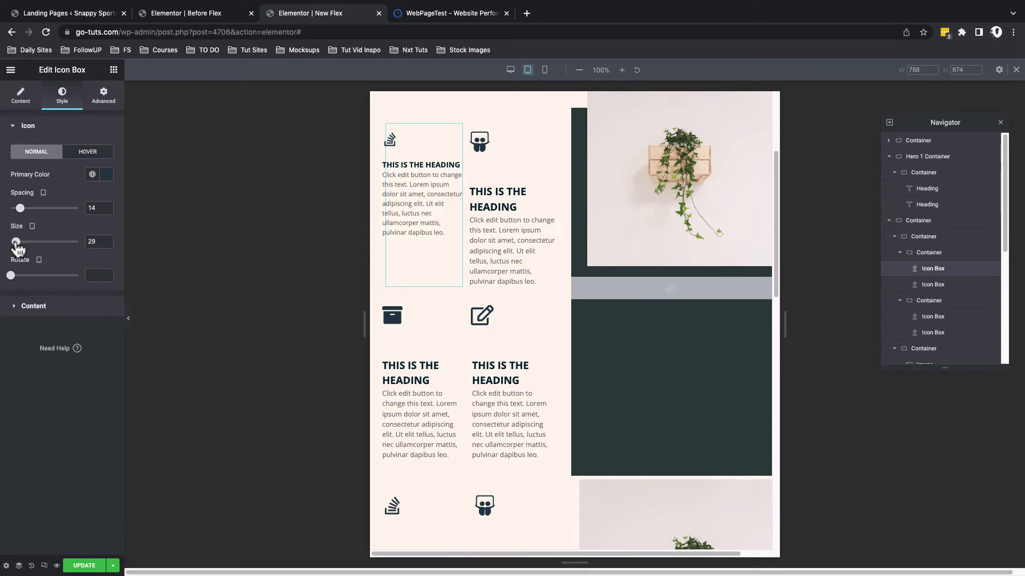
double_click(93, 241)
text(25)
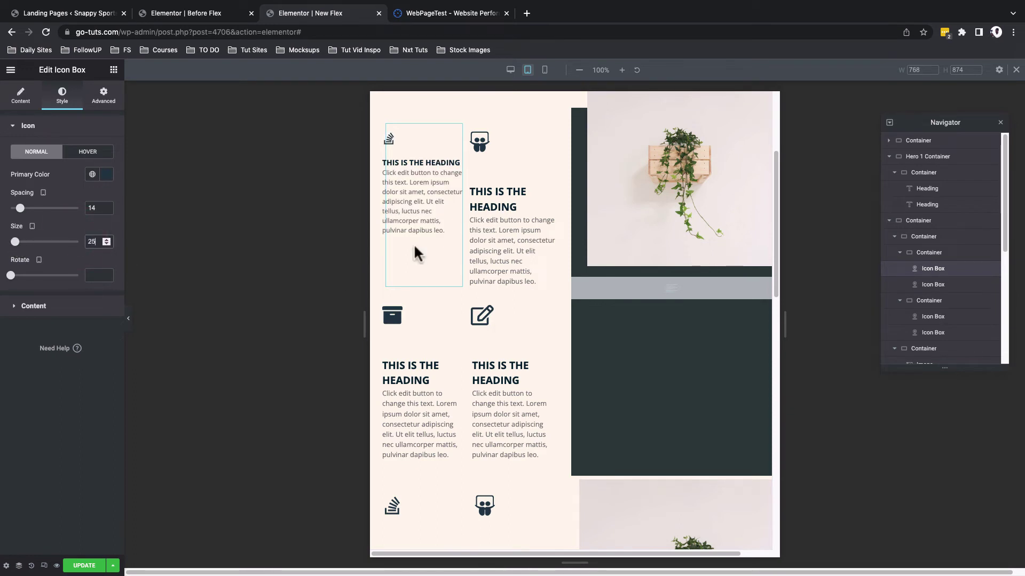
Copy the first icon box and paste its style onto the other three icon boxes in the upper container
right_click(455, 131)
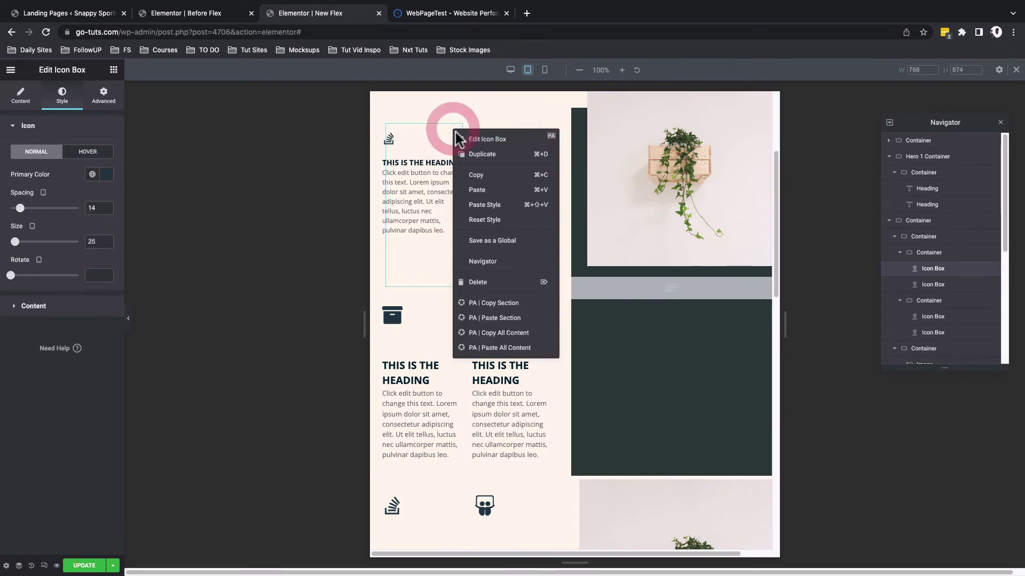
click(495, 189)
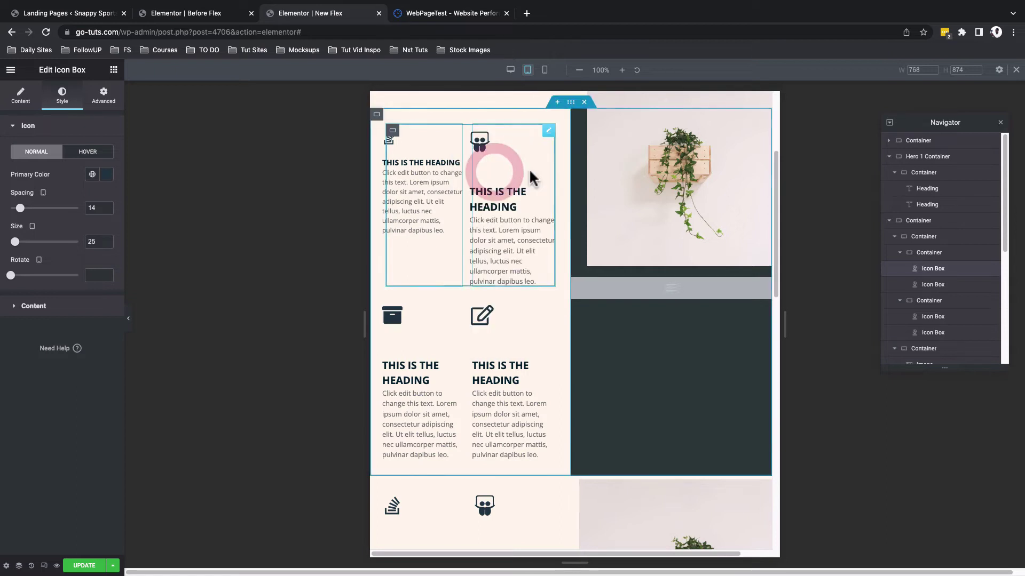
right_click(550, 140)
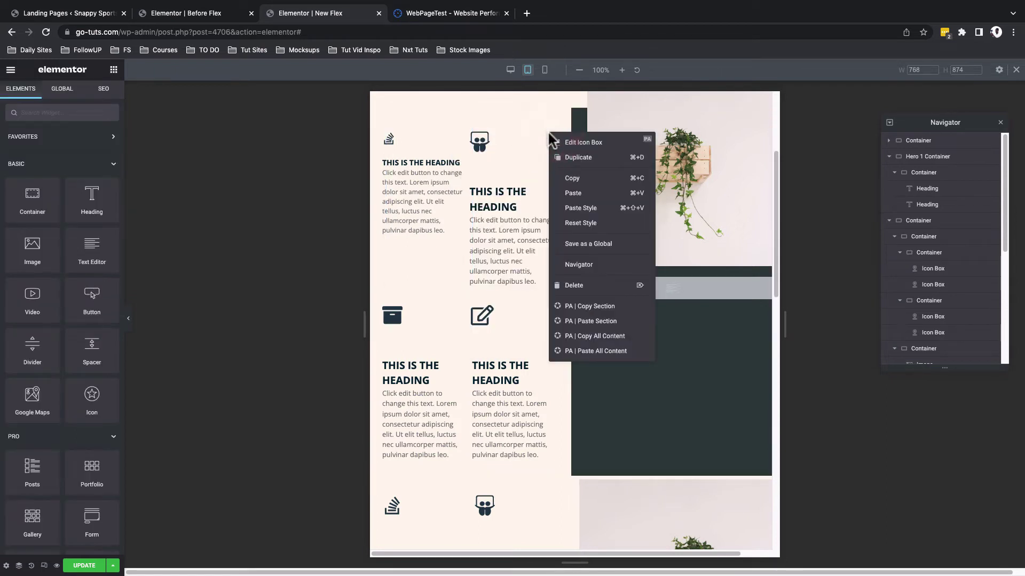
click(568, 199)
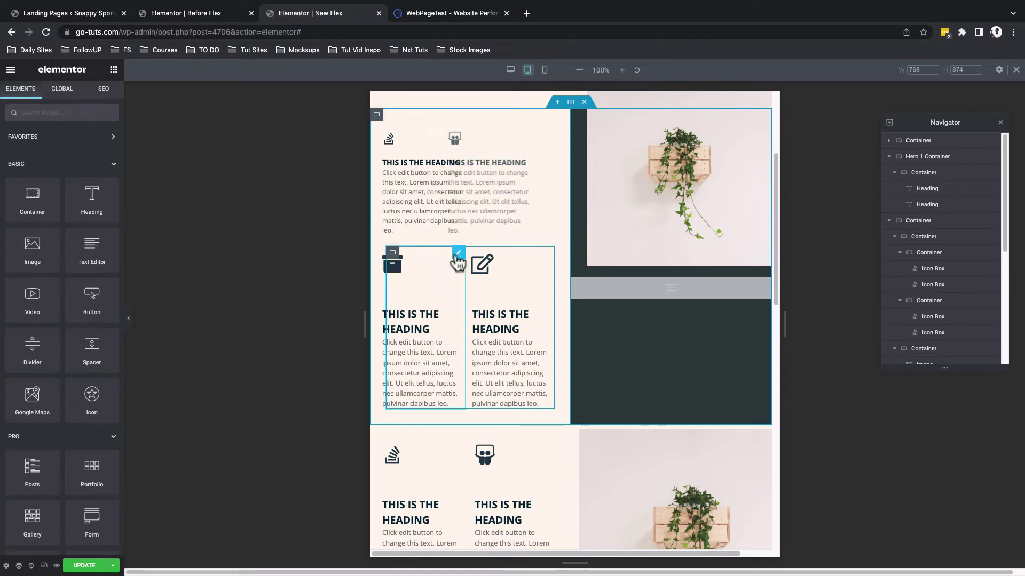
click(458, 256)
Save the page and reload the editor, returning to the tablet preview
click(83, 567)
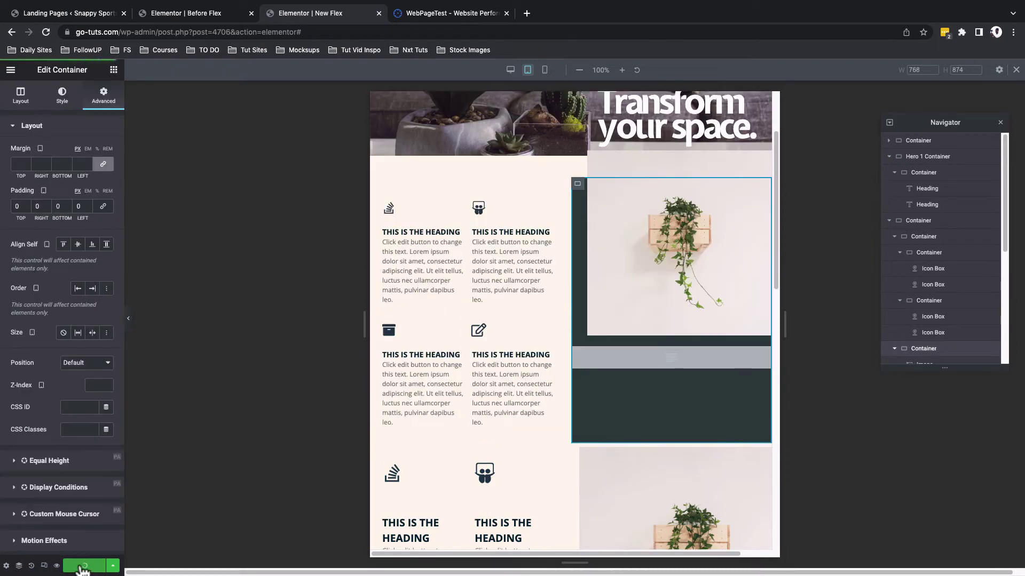
click(46, 32)
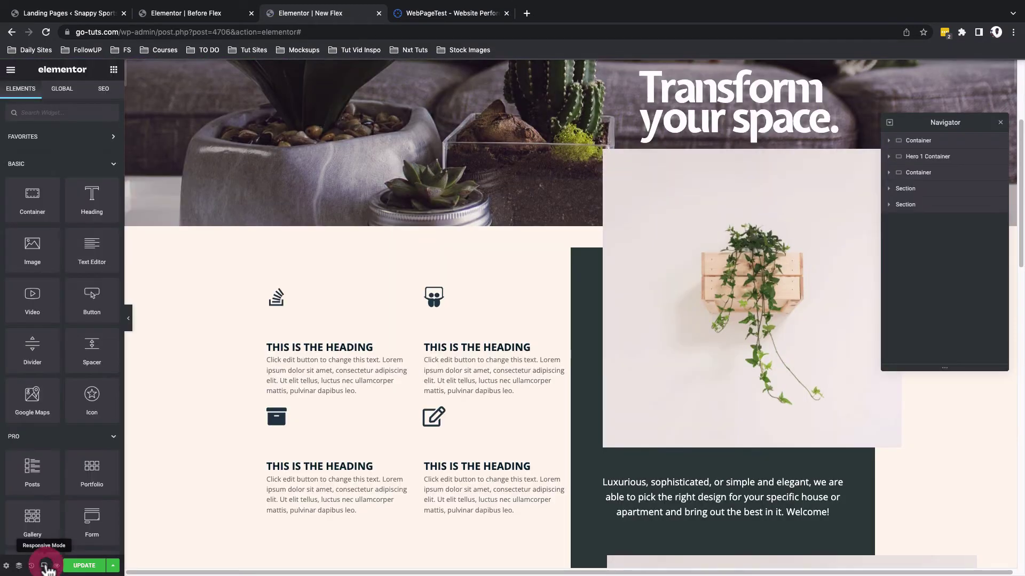
click(44, 566)
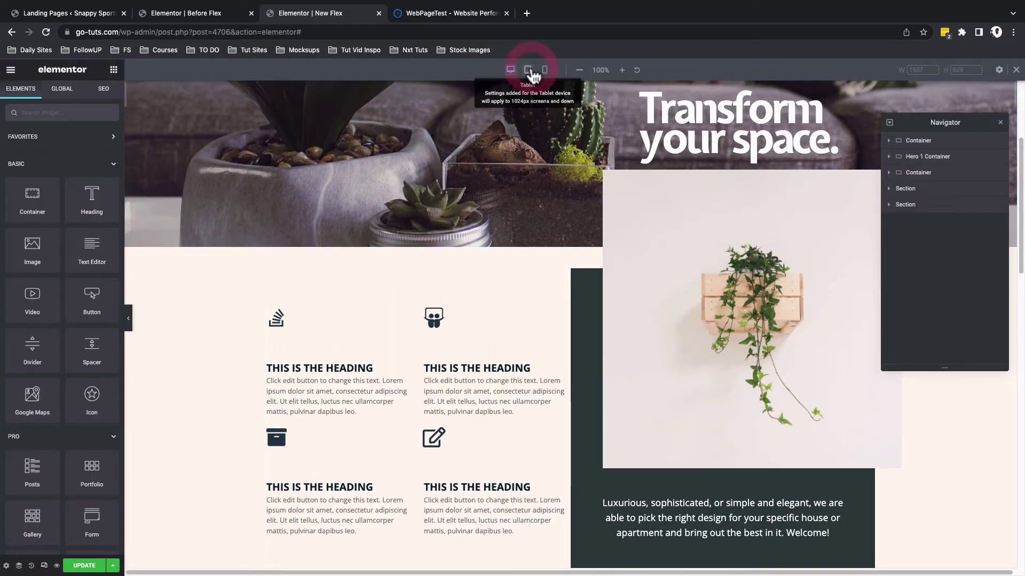
click(530, 70)
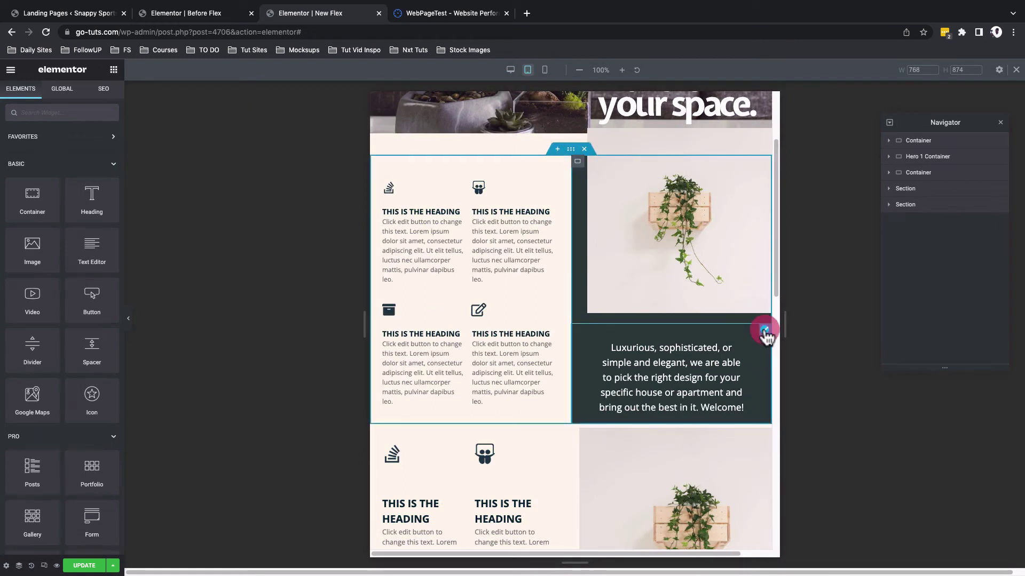
Reduce the tablet font size of the "Luxurious, sophisticated" paragraph below the plant image
click(765, 330)
click(68, 105)
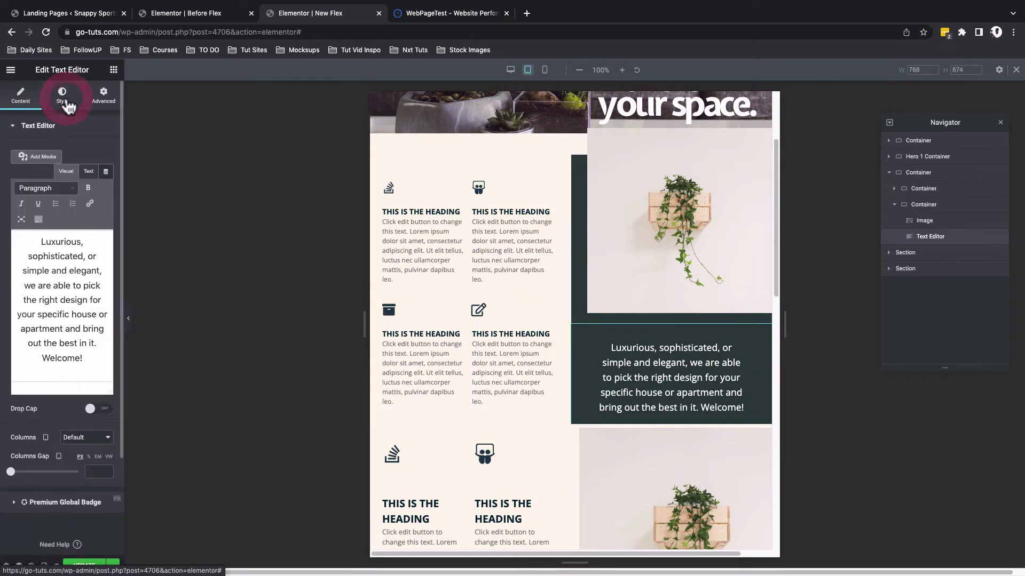
click(106, 197)
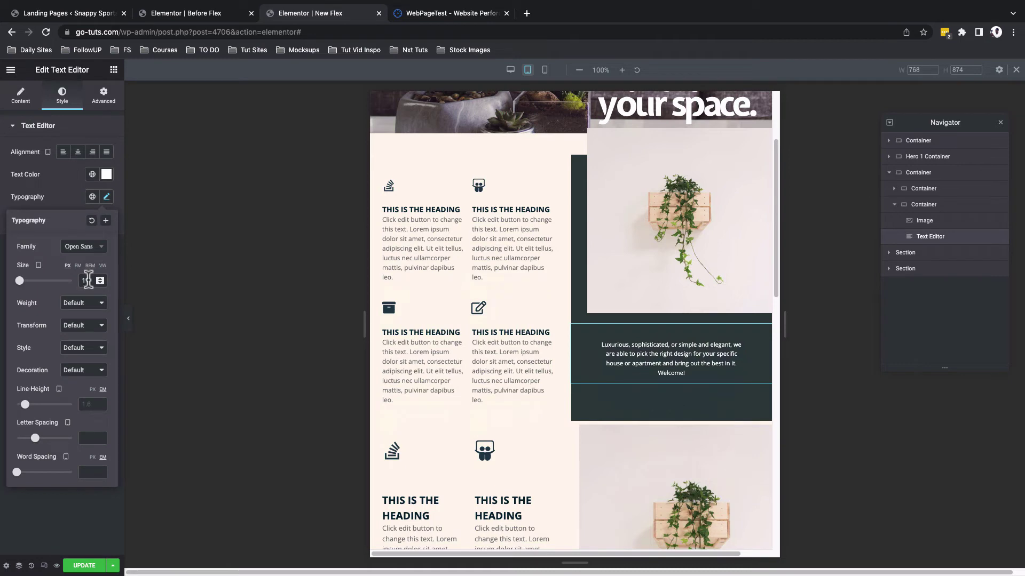
scroll(560, 240, up, 1)
Examine the tablet width, spacing and item-alignment settings of the containers holding the icon boxes and plant image
click(571, 213)
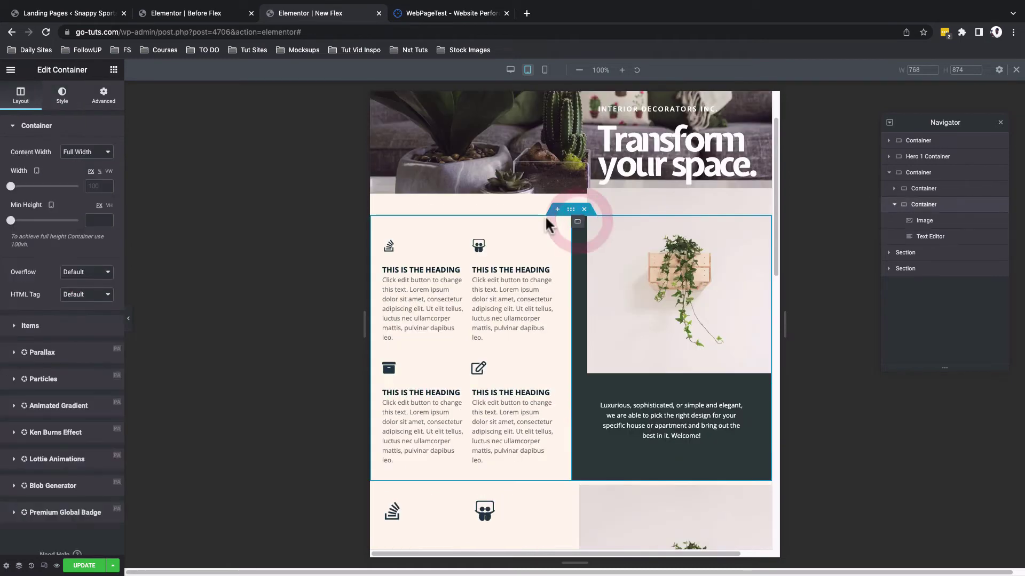
click(103, 96)
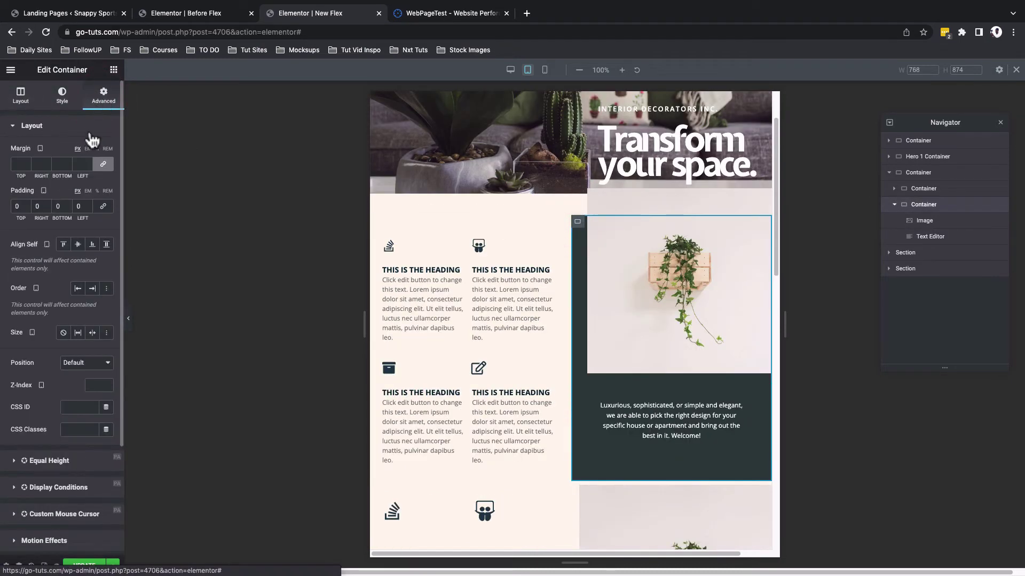
click(630, 427)
scroll(626, 484, up, 1)
click(443, 264)
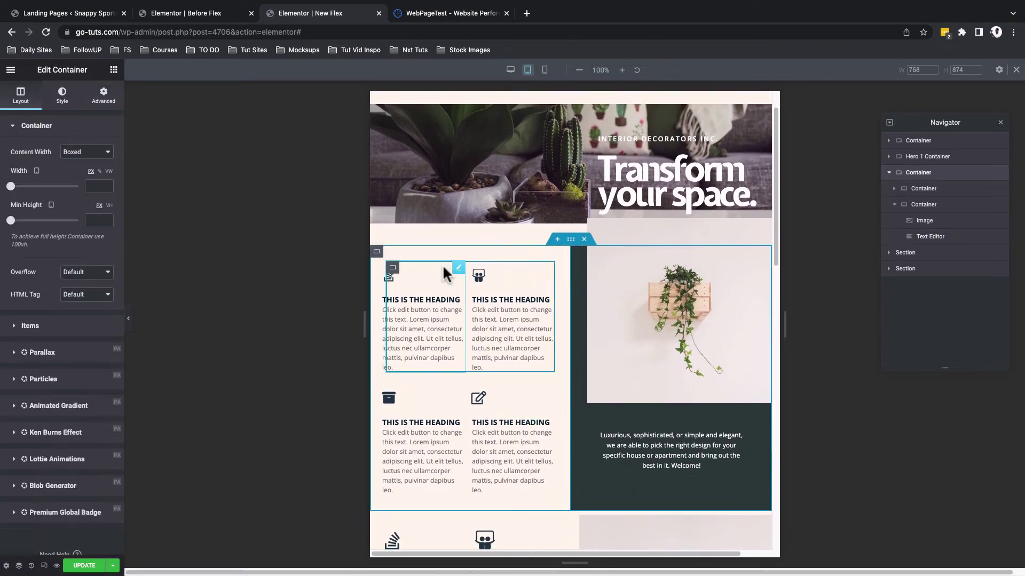
click(378, 254)
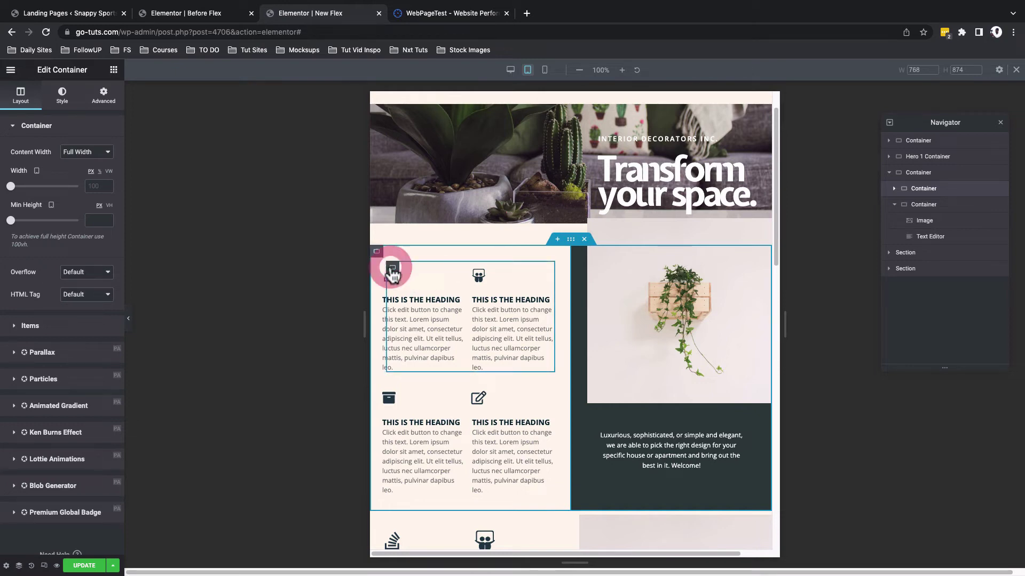
click(393, 269)
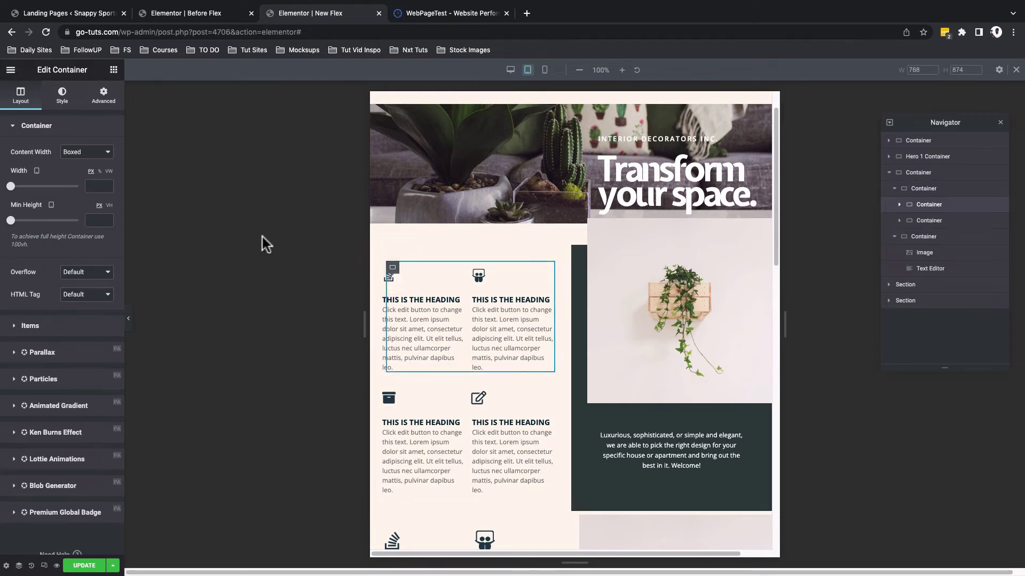
click(37, 174)
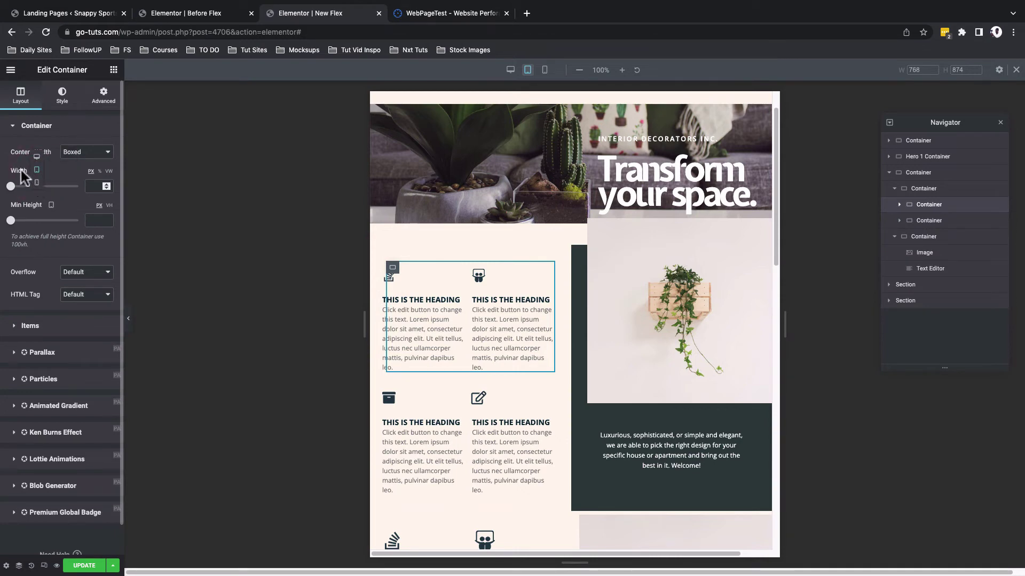
click(20, 172)
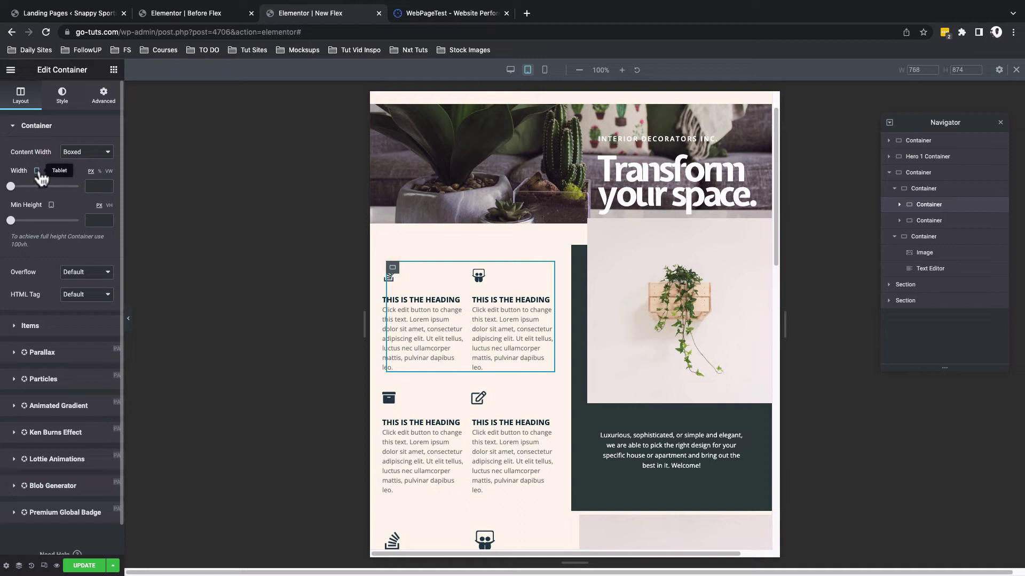
click(39, 171)
click(482, 242)
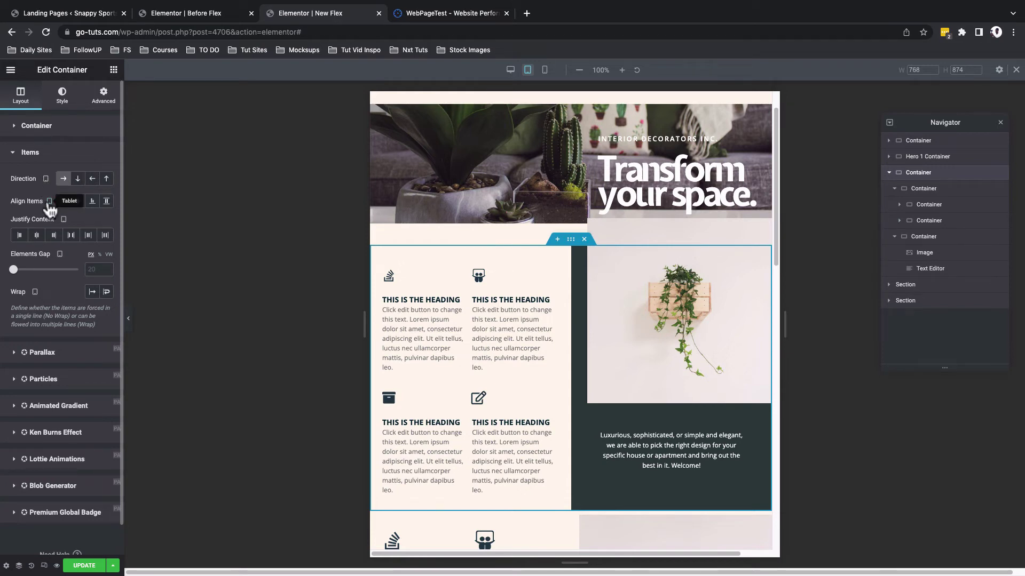
scroll(541, 96, down, 1)
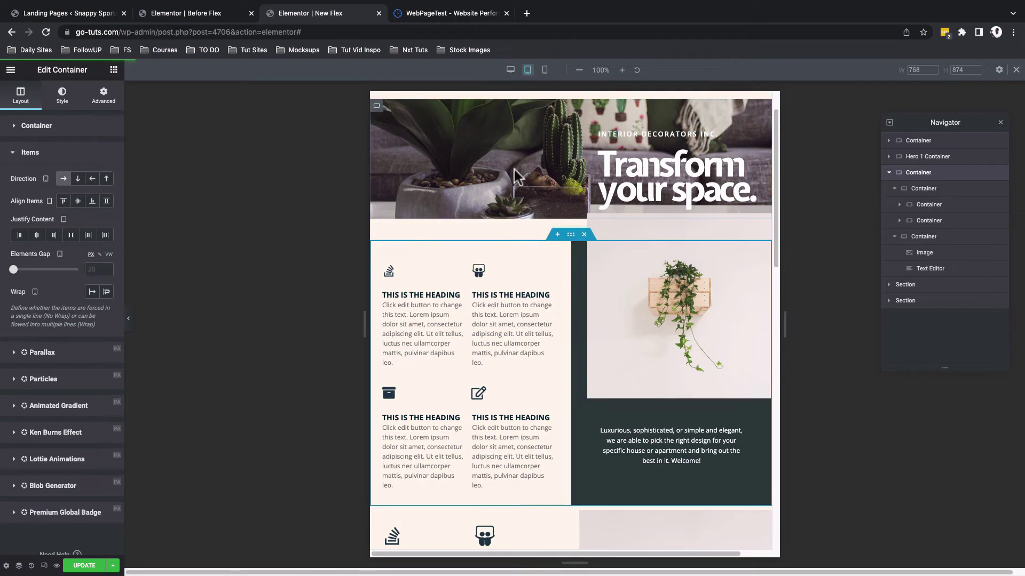
Return to the desktop view and delete the old section with the duplicate icon boxes and plant image
click(510, 70)
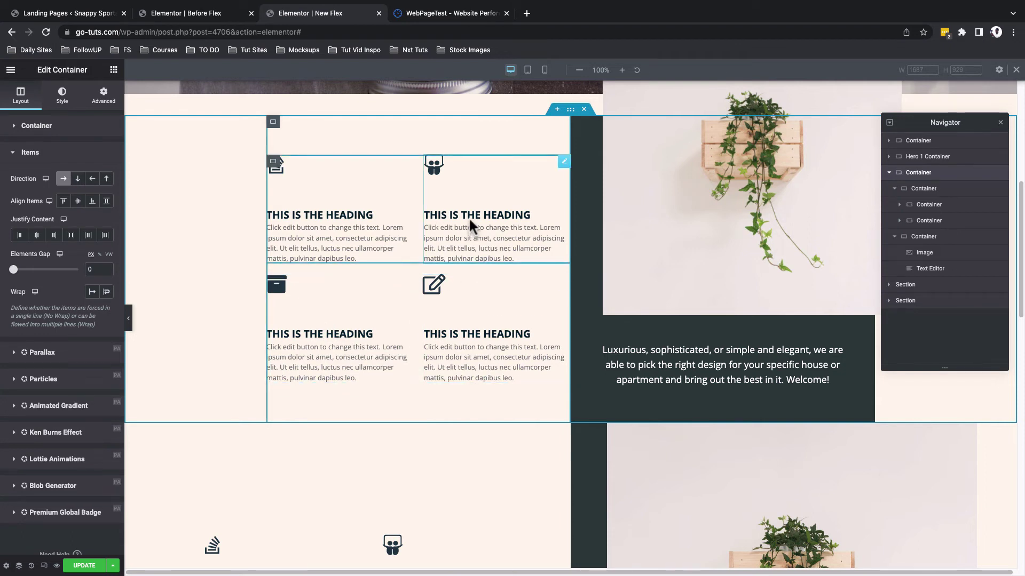
scroll(468, 240, down, 3)
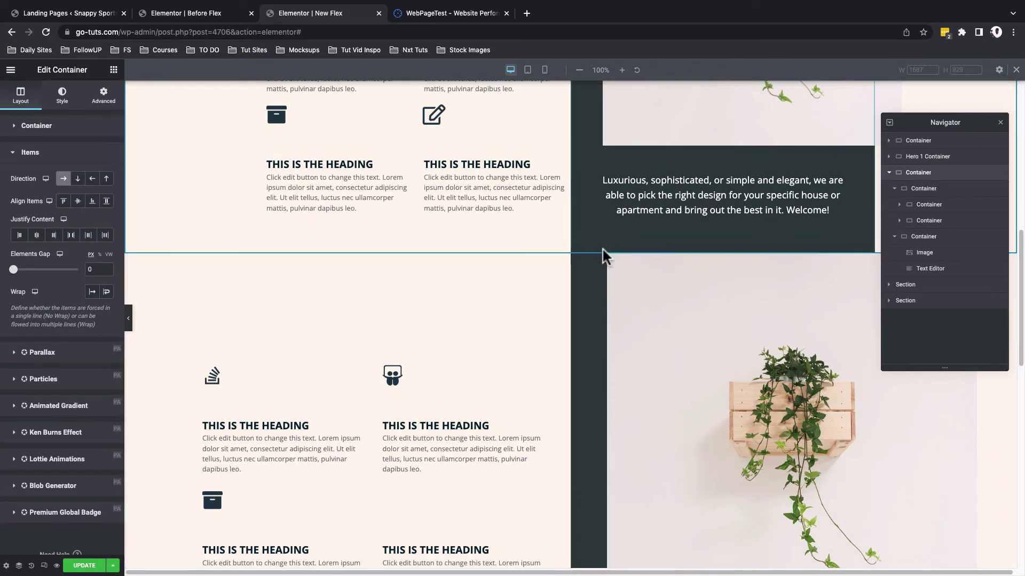
click(585, 248)
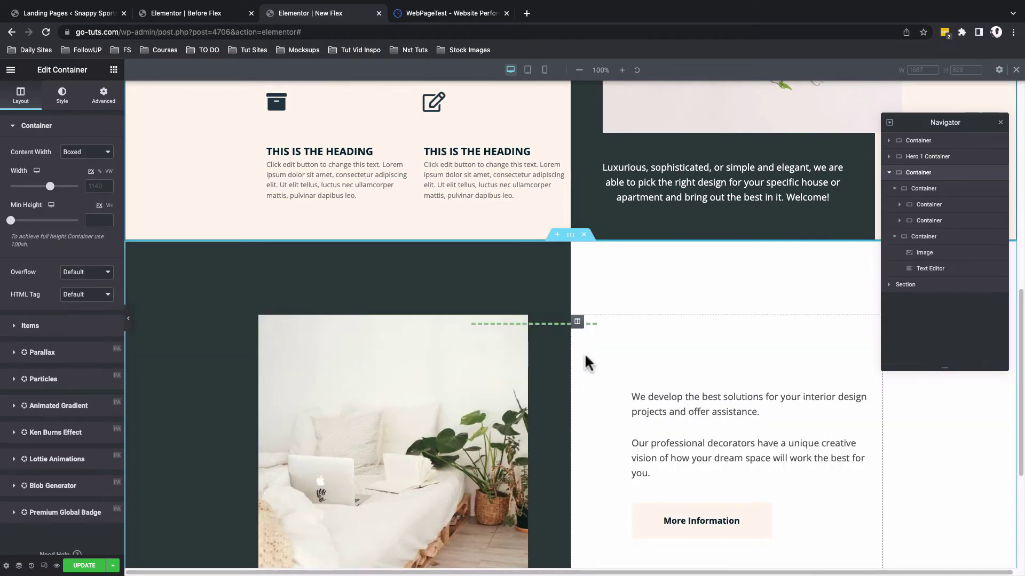
Insert a container with two equal columns above the bedroom image section
scroll(587, 358, down, 2)
click(557, 143)
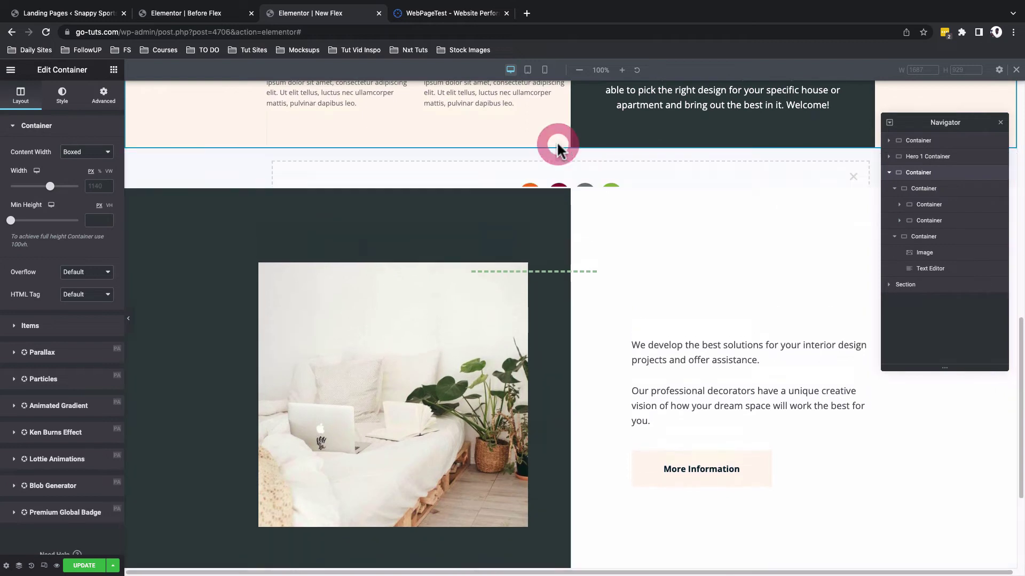
click(567, 205)
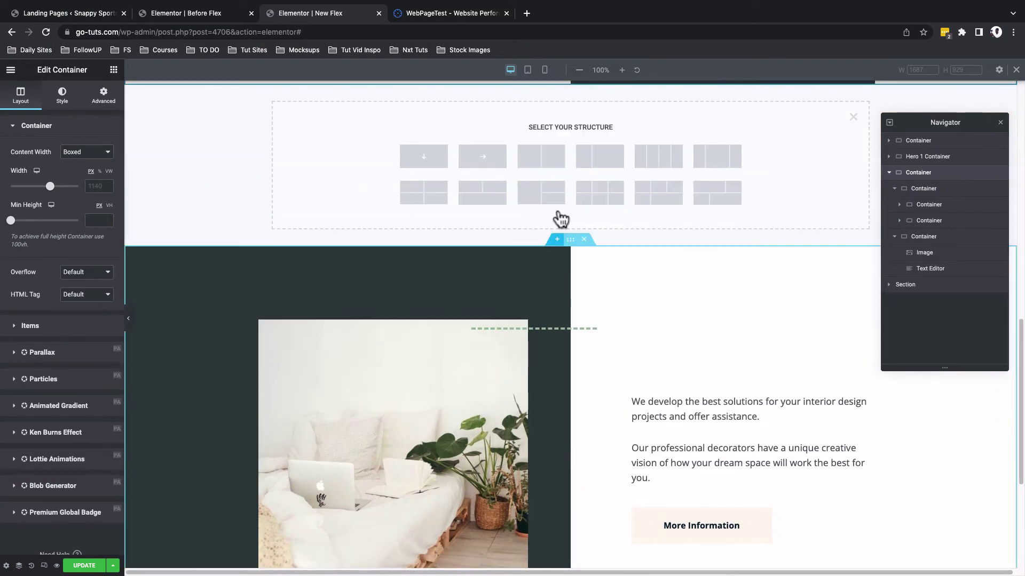
click(552, 168)
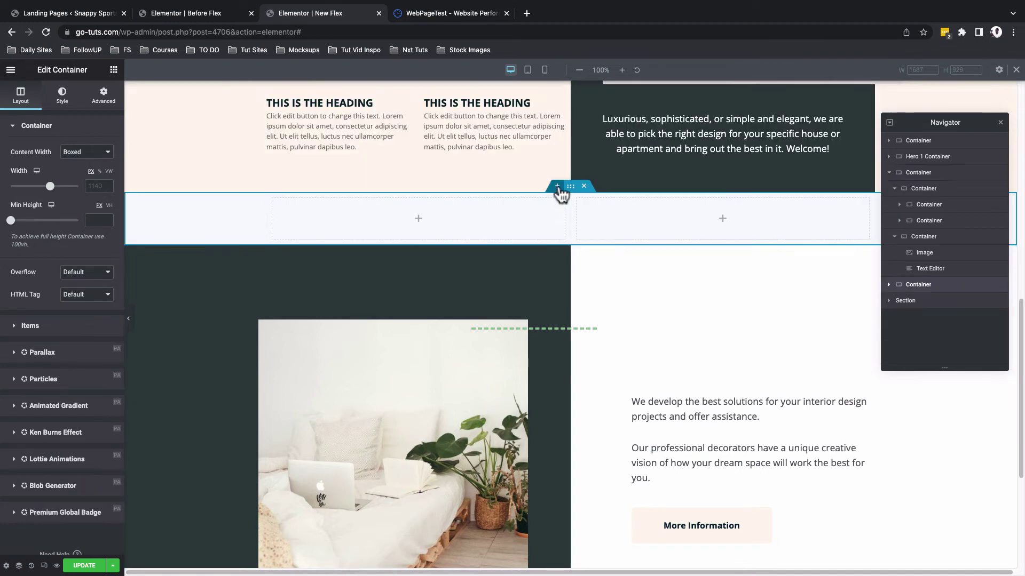
Give the new two-column container a gradient background with first color #FFFFFF and second color #2D3C3D
click(569, 186)
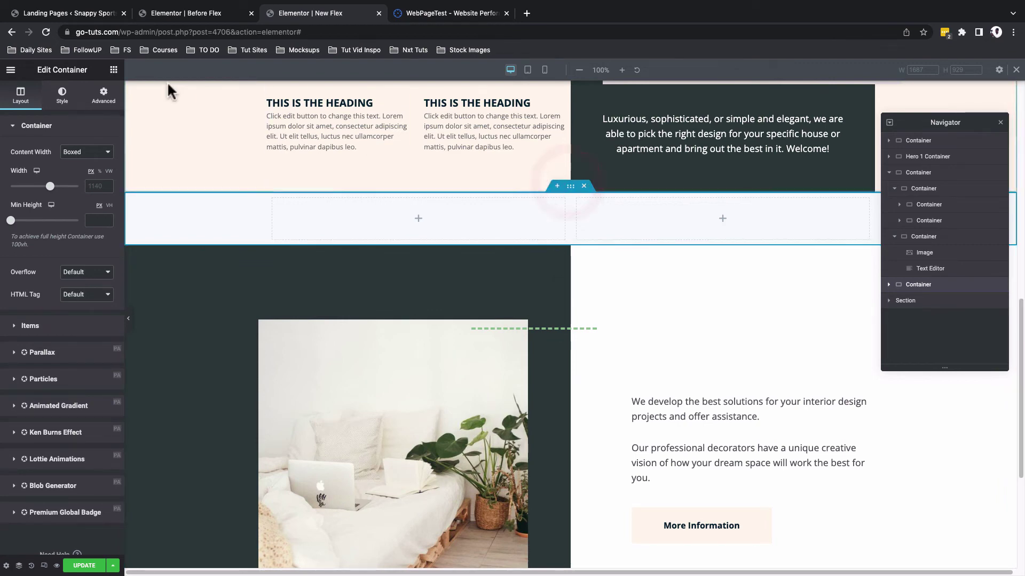
click(63, 94)
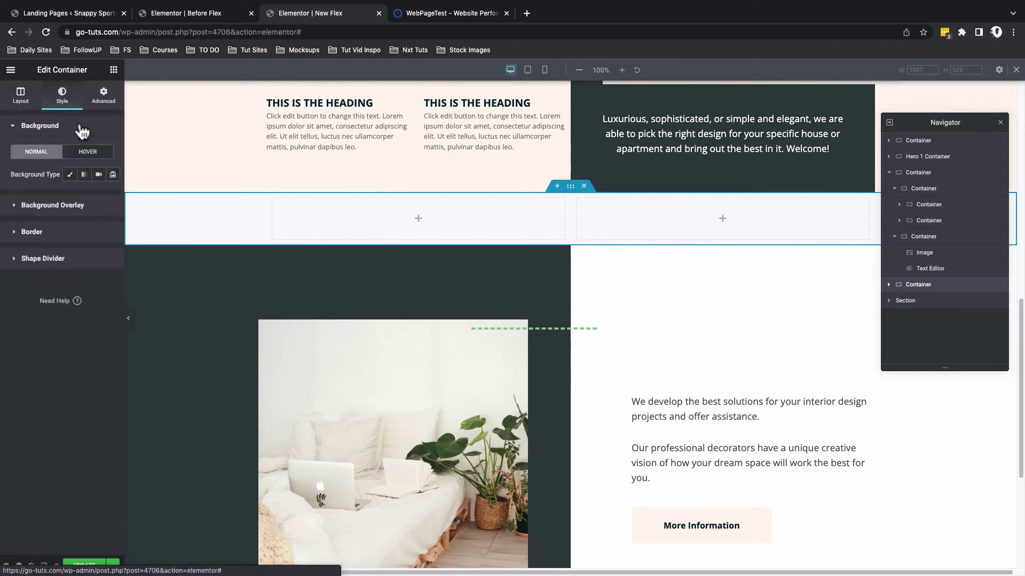
click(83, 176)
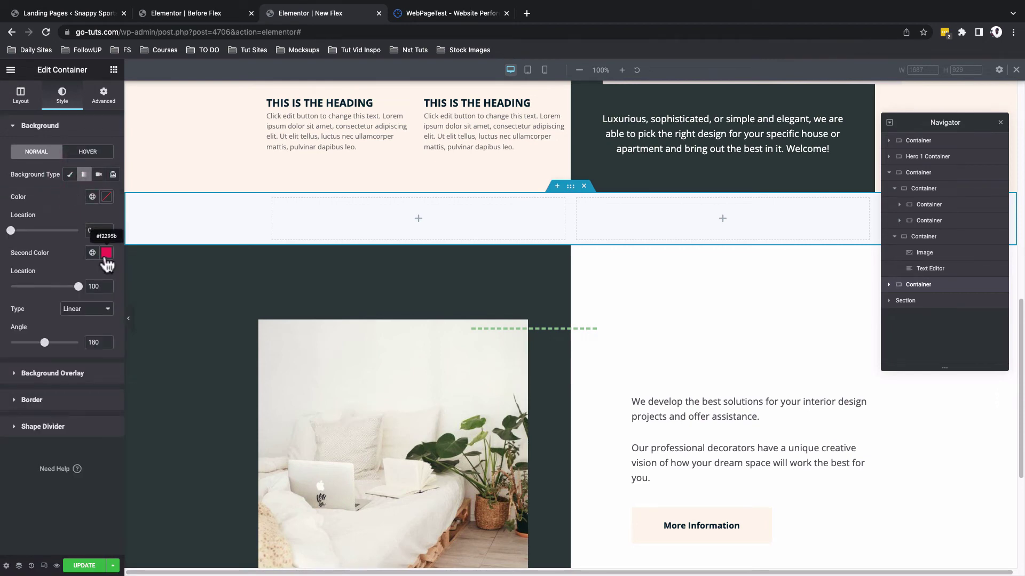
click(106, 253)
text(#2D3C3D)
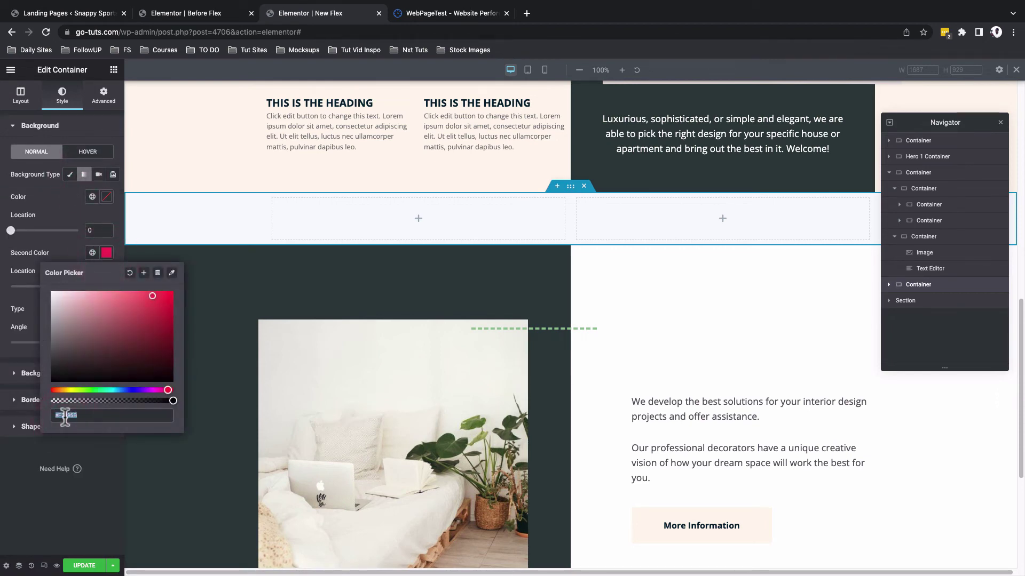
click(49, 246)
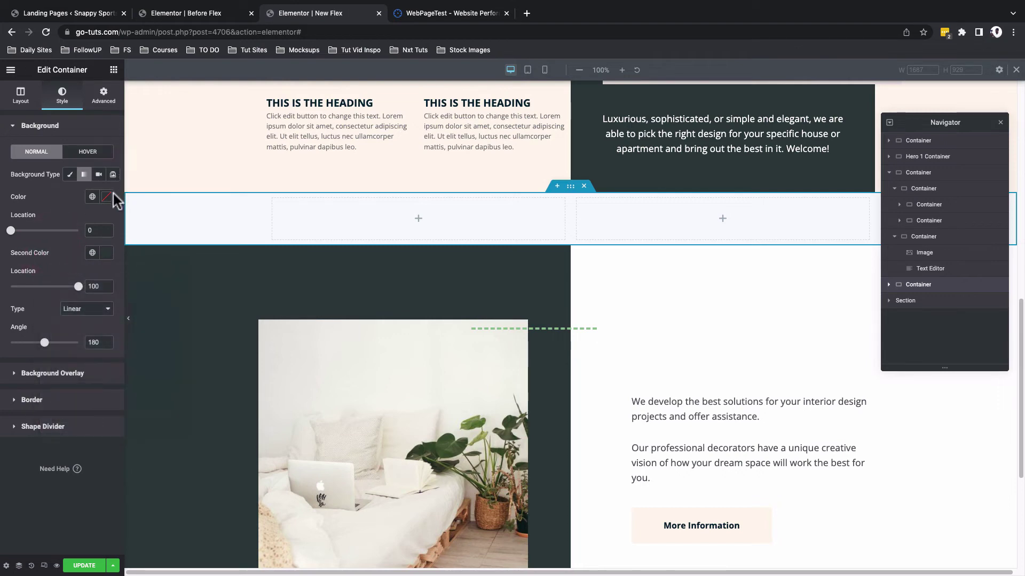
click(107, 197)
drag(76, 242, 32, 228)
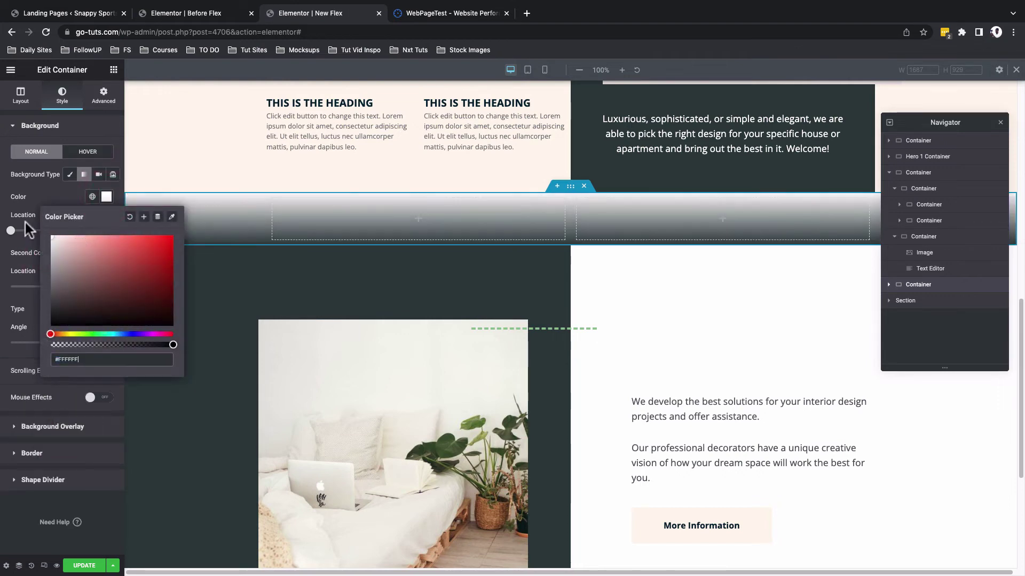
click(33, 201)
Set the gradient's first color location to 50, second color location to 35 and angle to 270
click(94, 231)
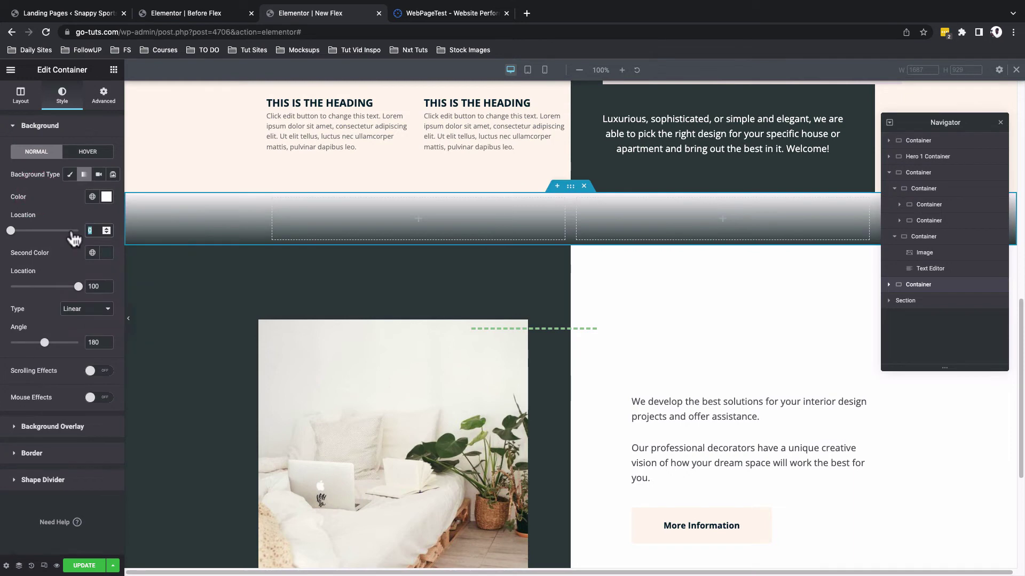
text(50)
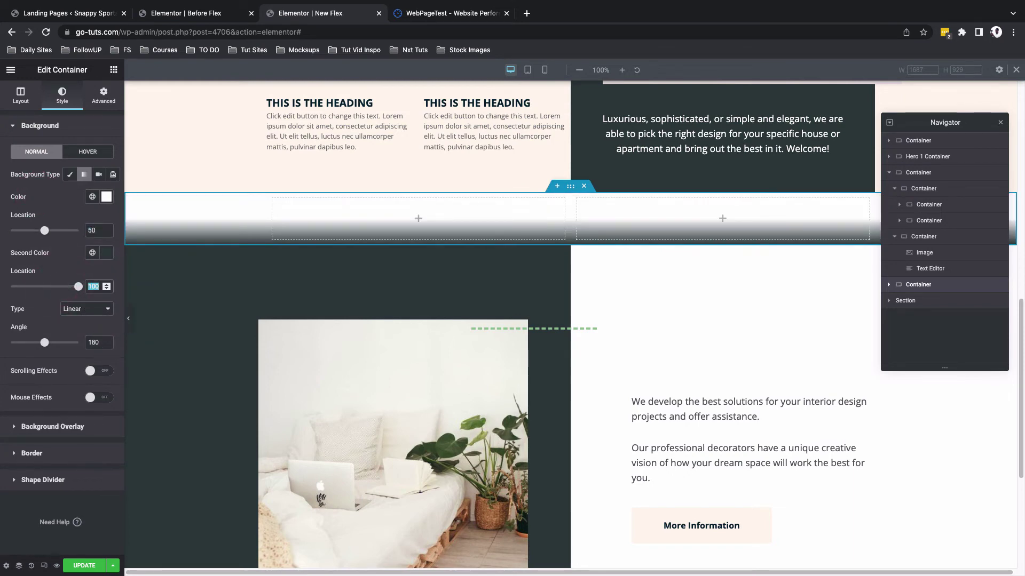
text(35)
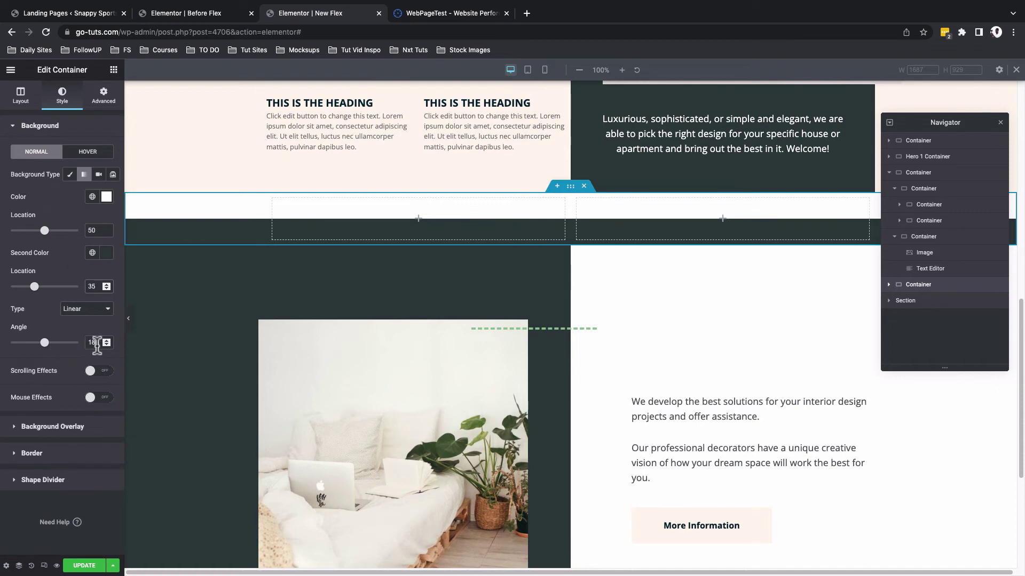
text(270)
scroll(503, 203, down, 1)
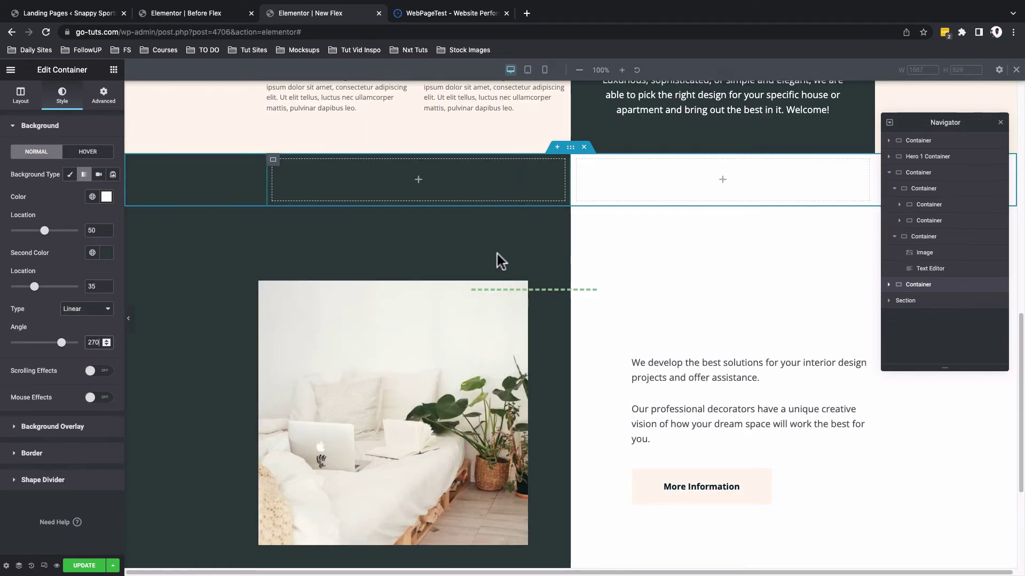
Copy the dashed divider from the old bedroom section into the new container's left column
click(521, 288)
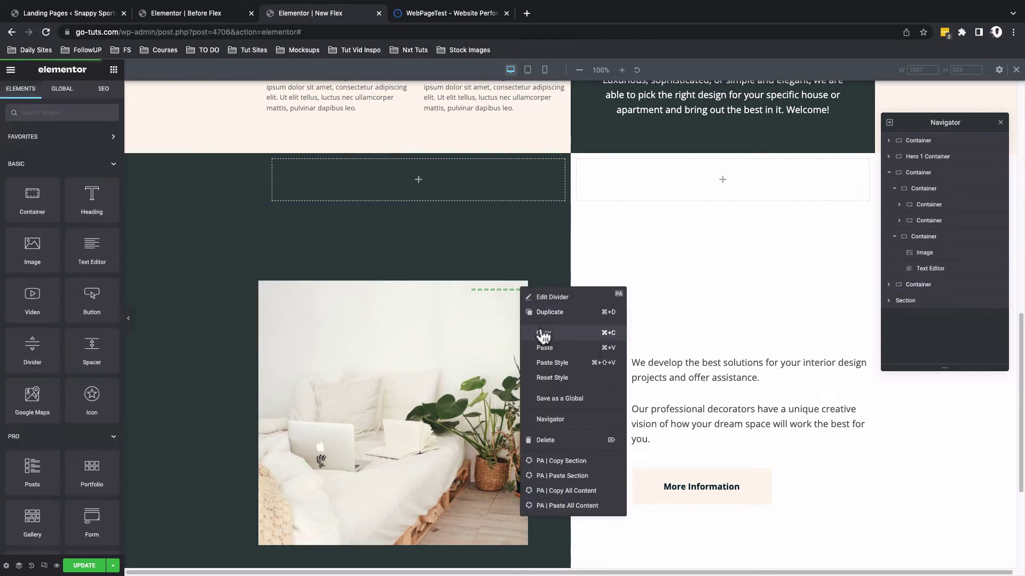
click(540, 330)
right_click(530, 175)
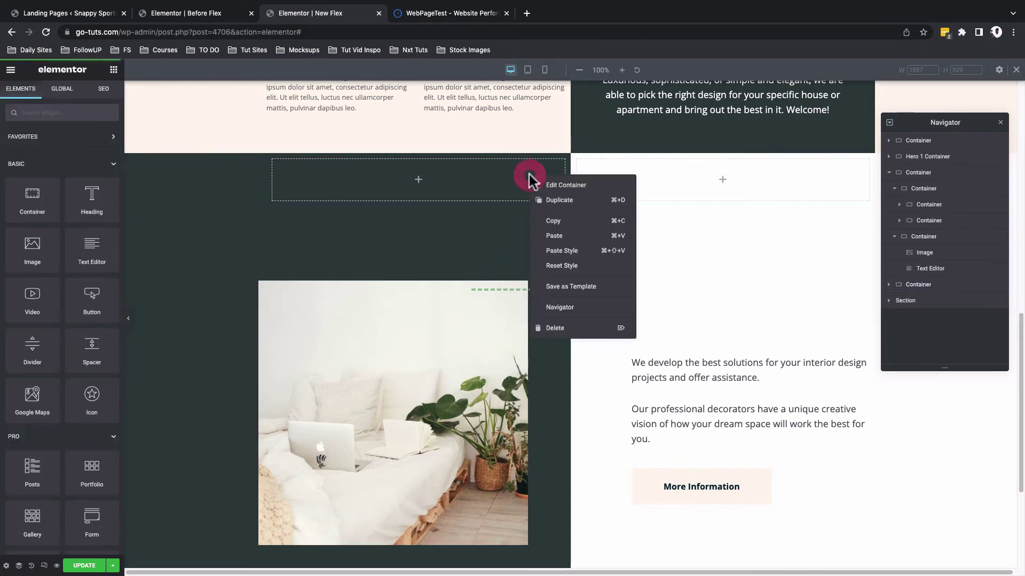
click(576, 237)
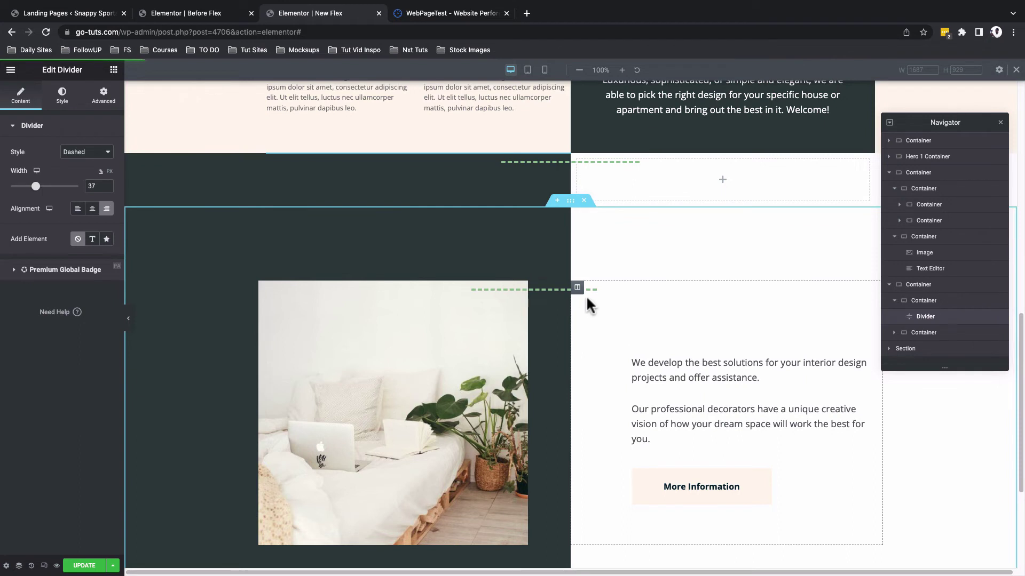
Copy the bedroom image from the old section into the new container's left column, below the divider
click(347, 401)
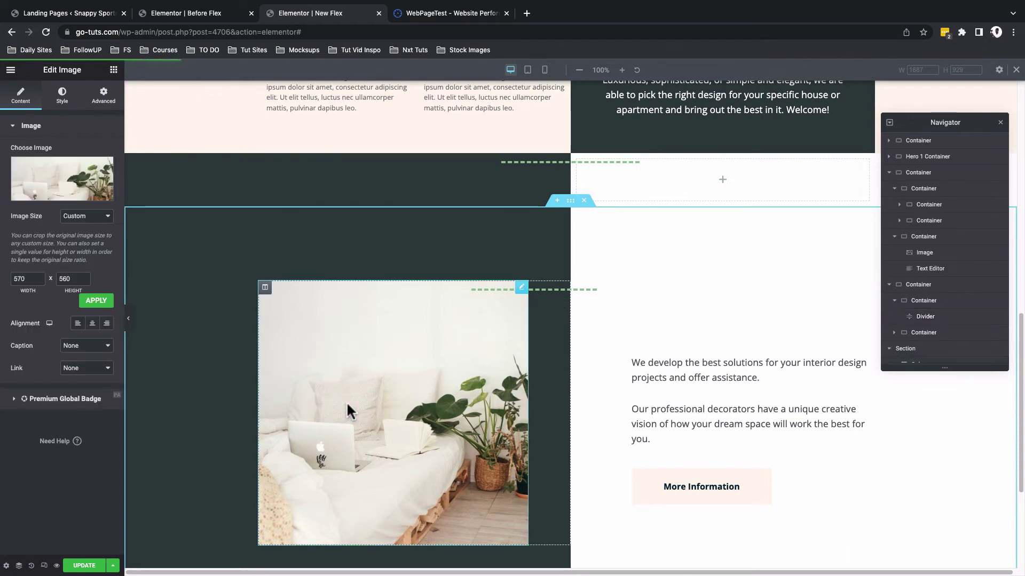
right_click(354, 403)
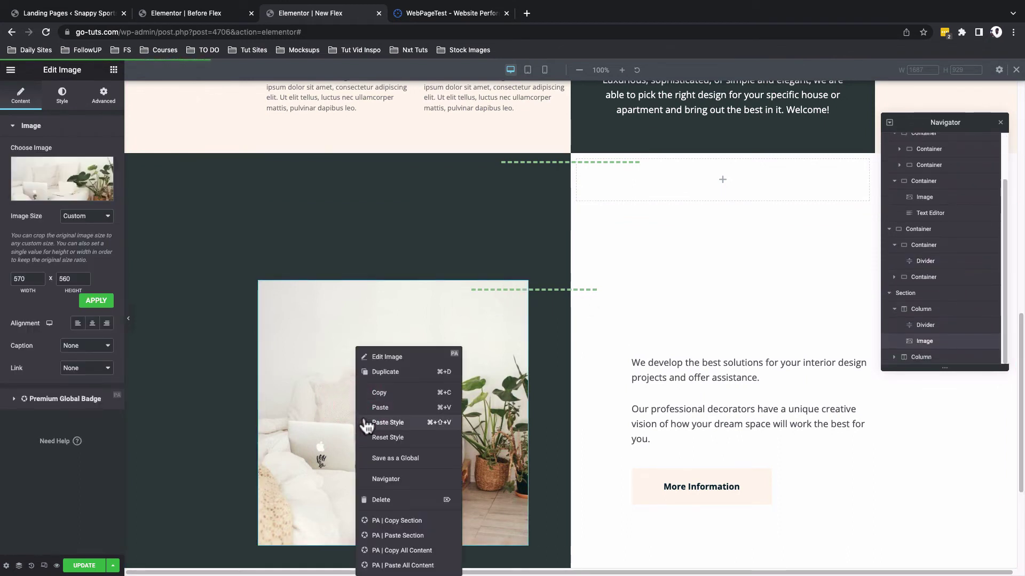
click(376, 393)
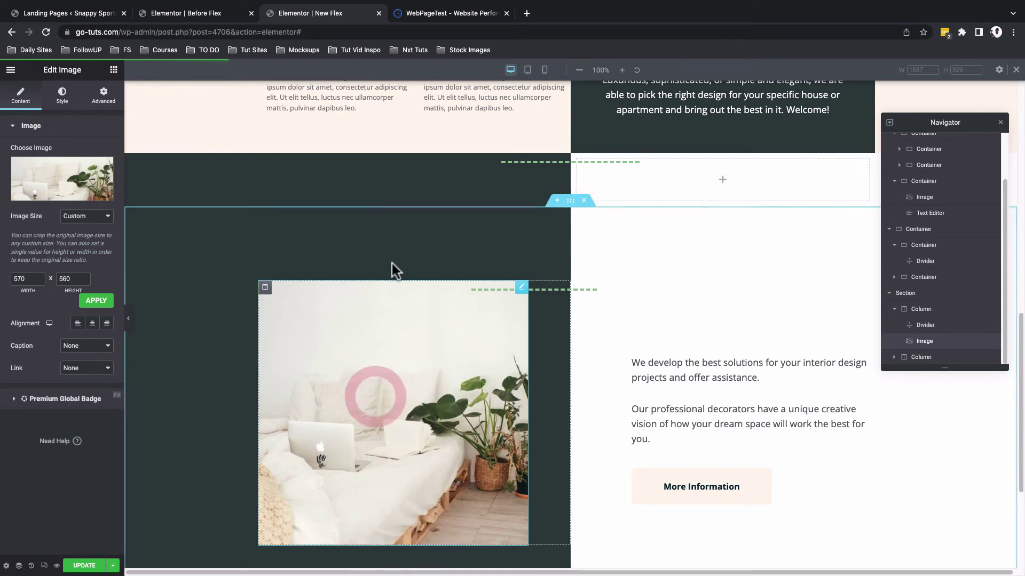
right_click(405, 188)
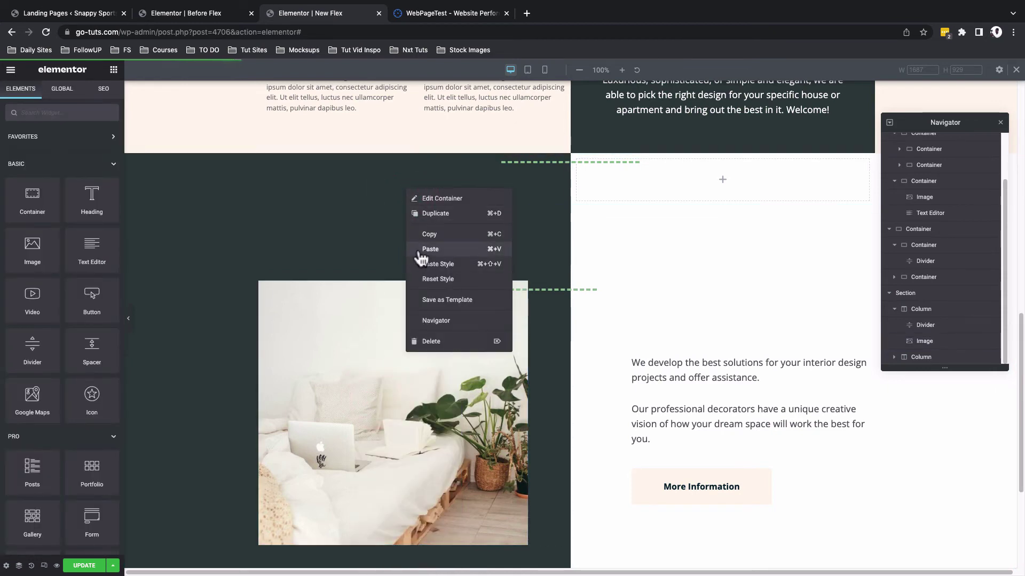
click(418, 250)
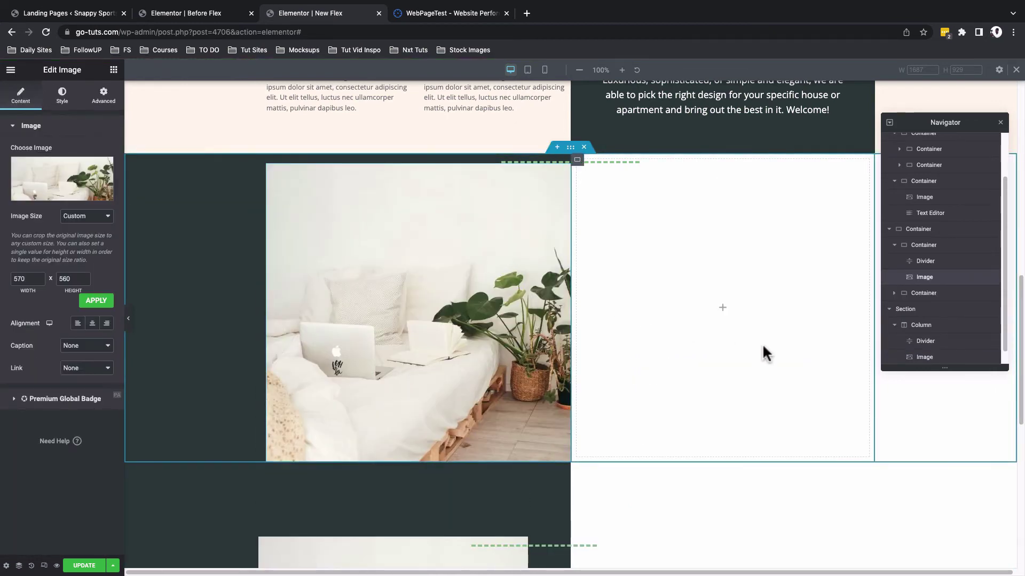
Copy the old section's two text blocks and More Information button into the new container's right column
scroll(750, 347, down, 5)
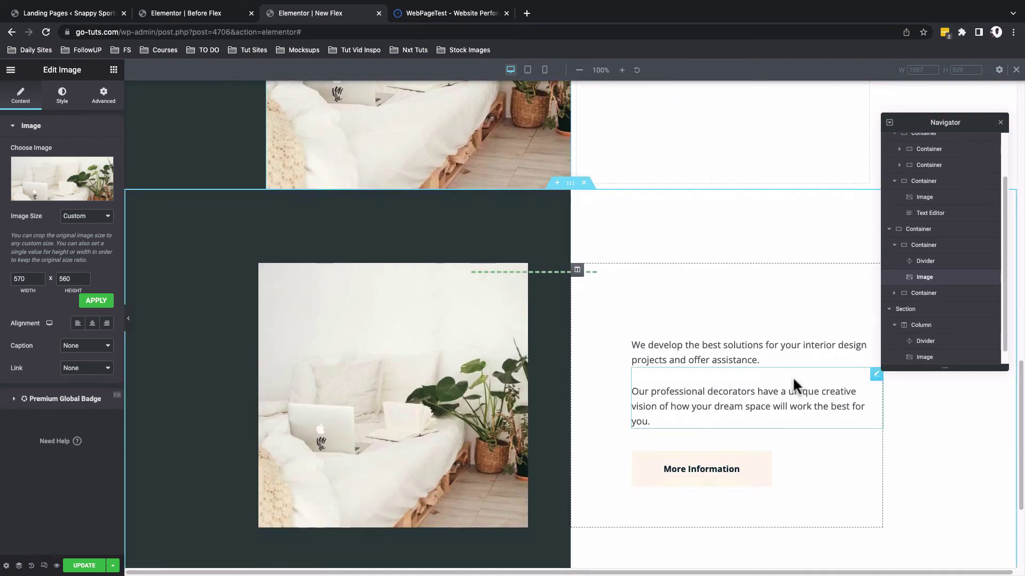
scroll(800, 385, up, 2)
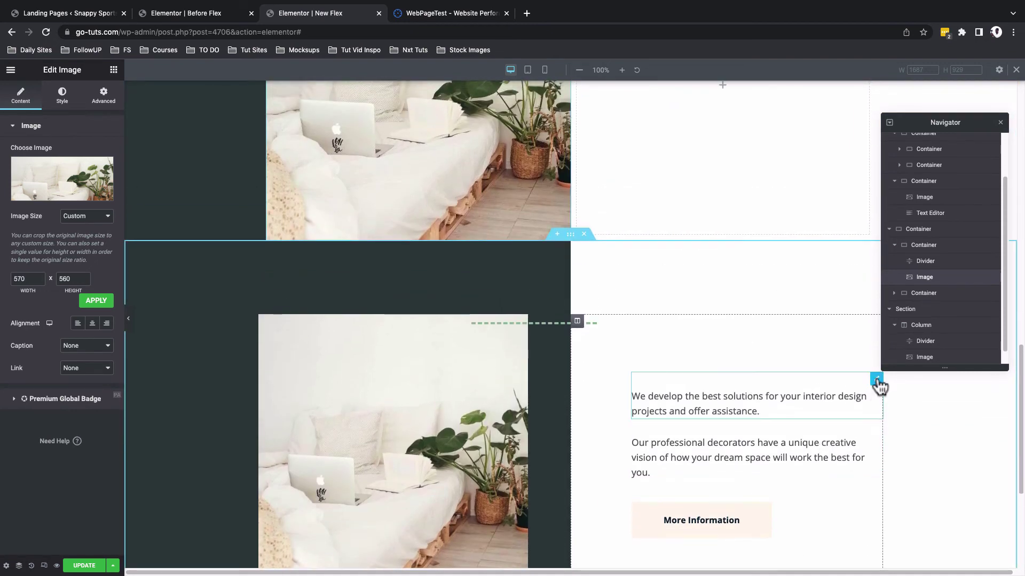
click(876, 380)
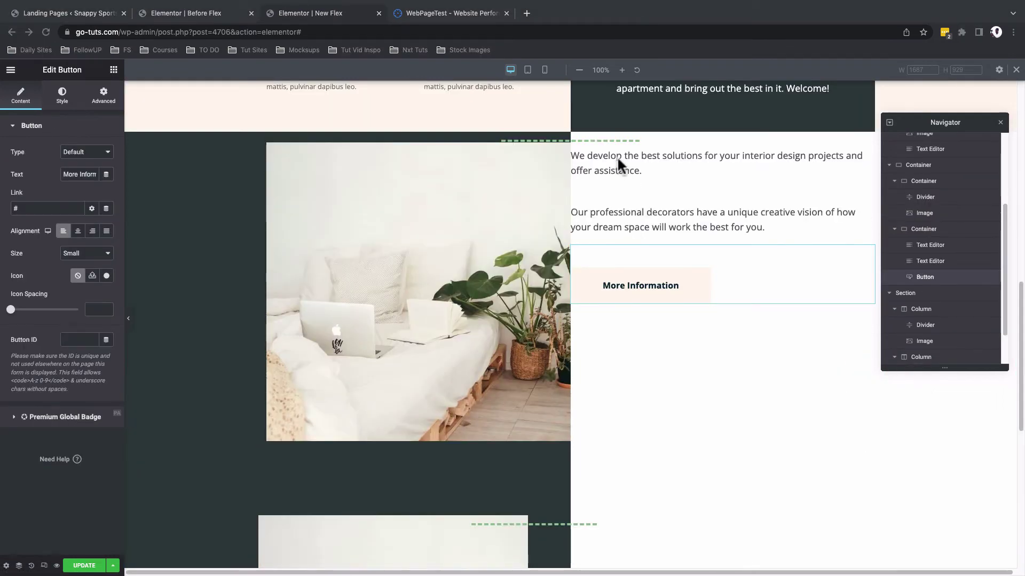
click(617, 156)
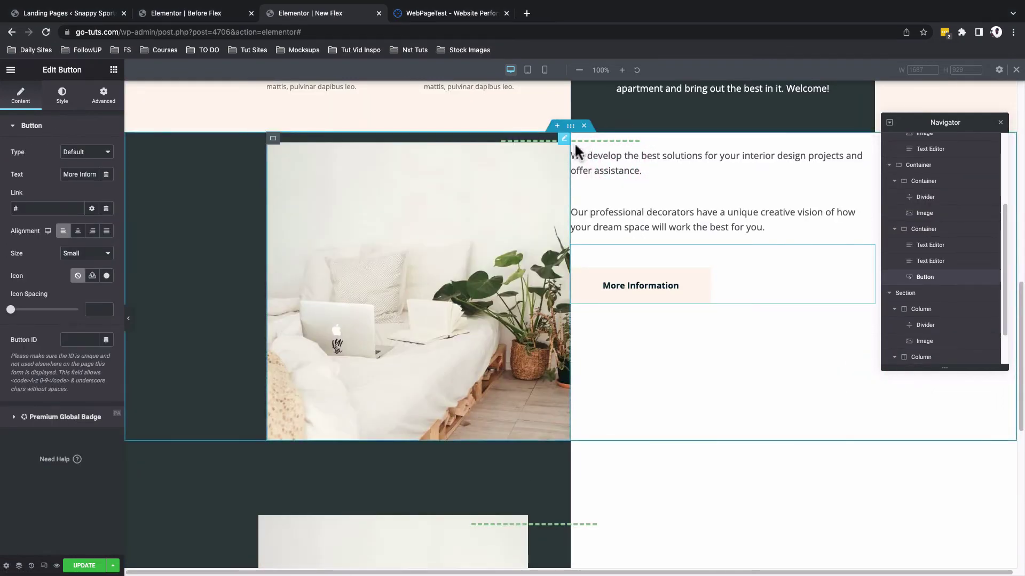
Give the right column's container 80 px of left padding only and justify its content to the center
click(925, 231)
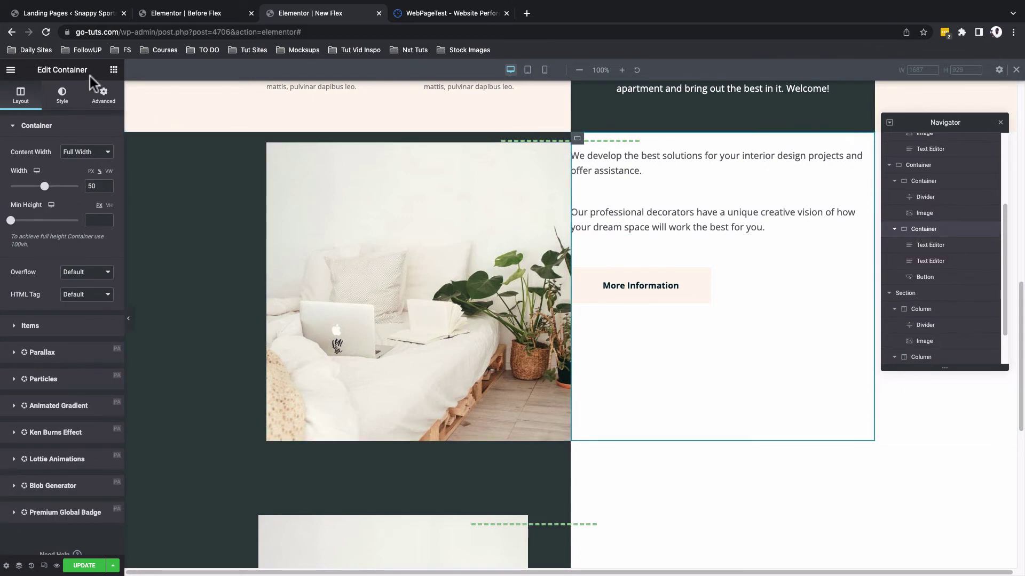
click(102, 96)
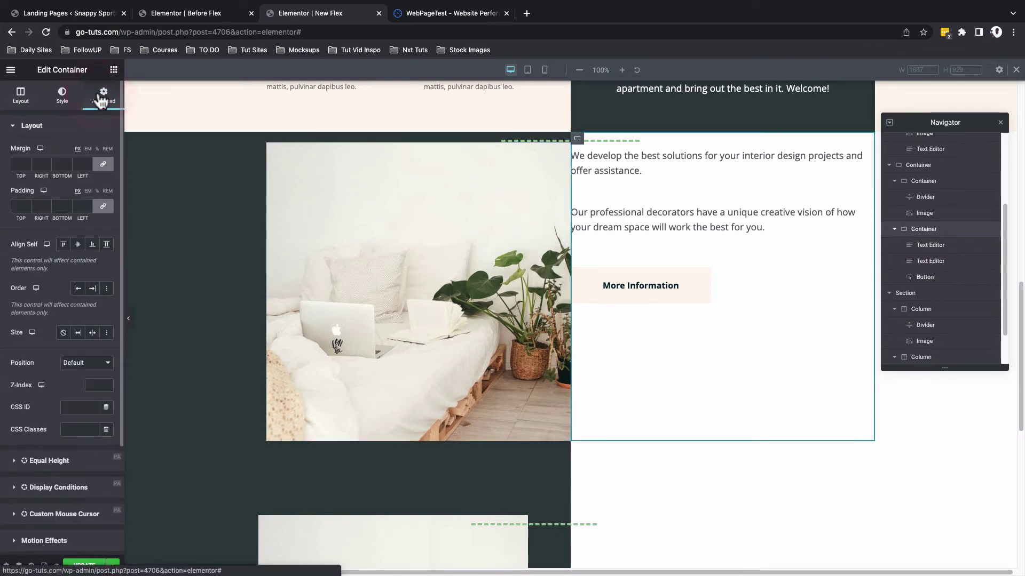
click(103, 208)
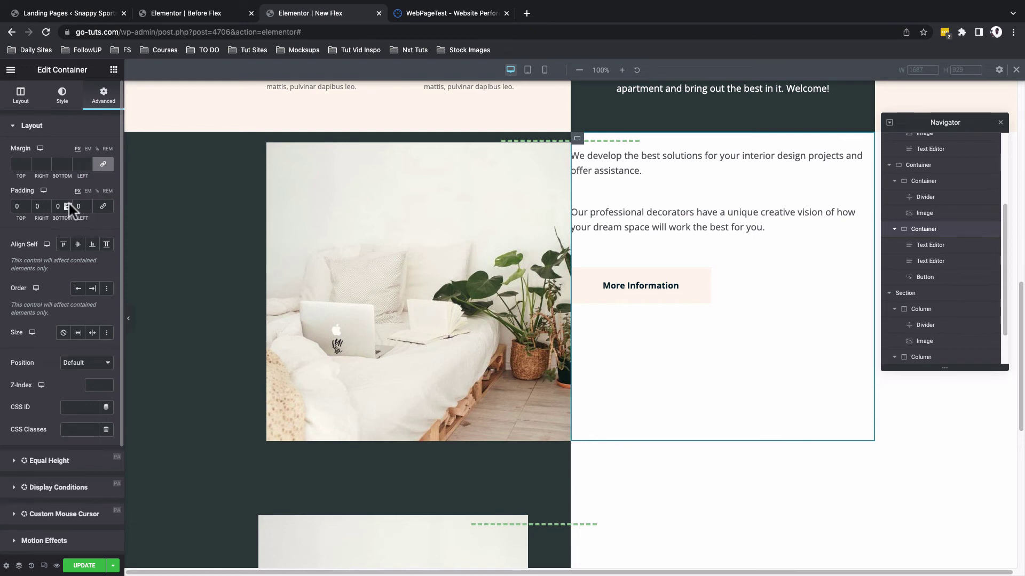
click(80, 206)
text(80)
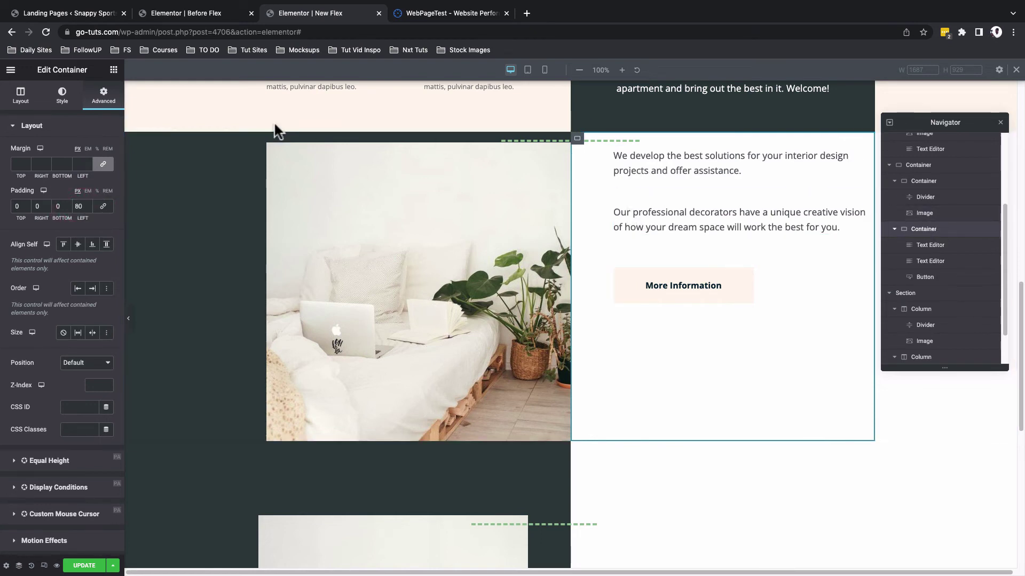
click(17, 100)
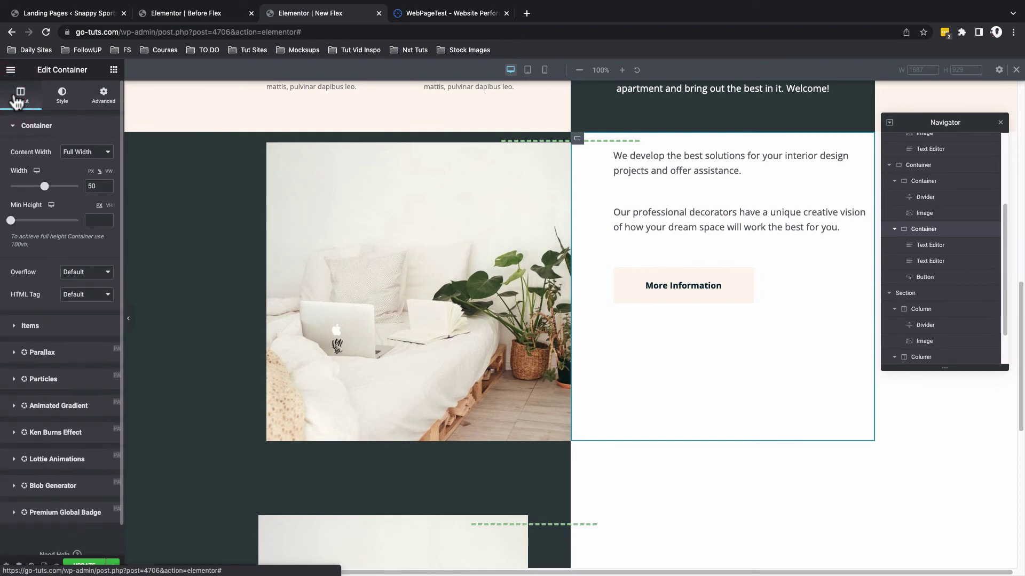
click(28, 326)
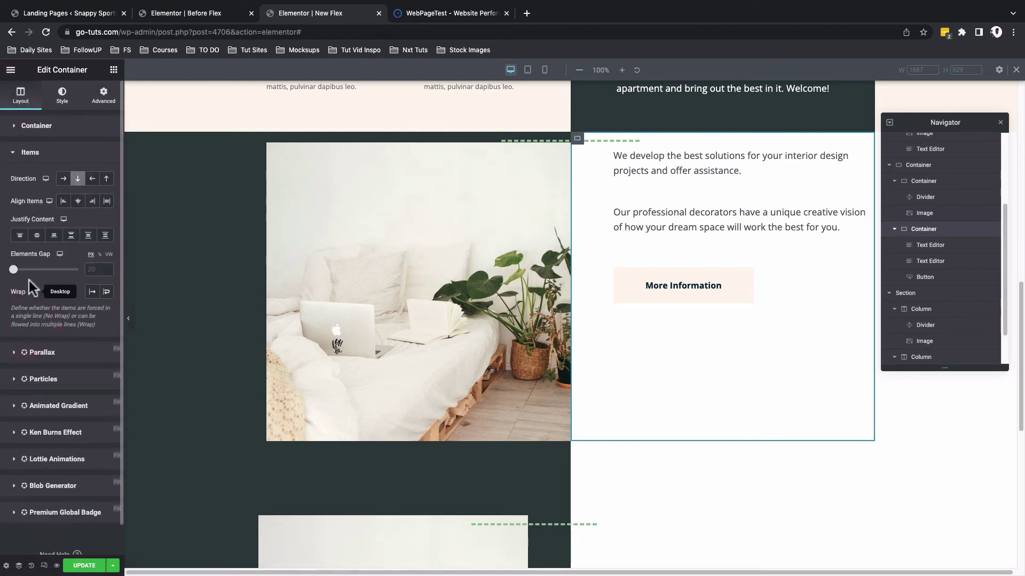
click(37, 237)
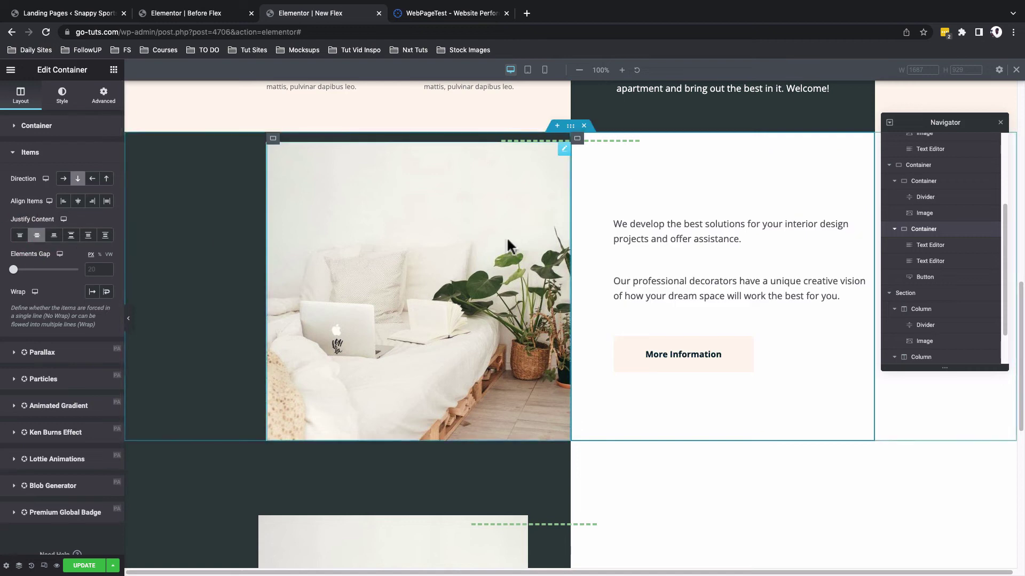
Set the left column container's padding to 100 px top, 80 px right, 100 px bottom and 0 left
click(273, 140)
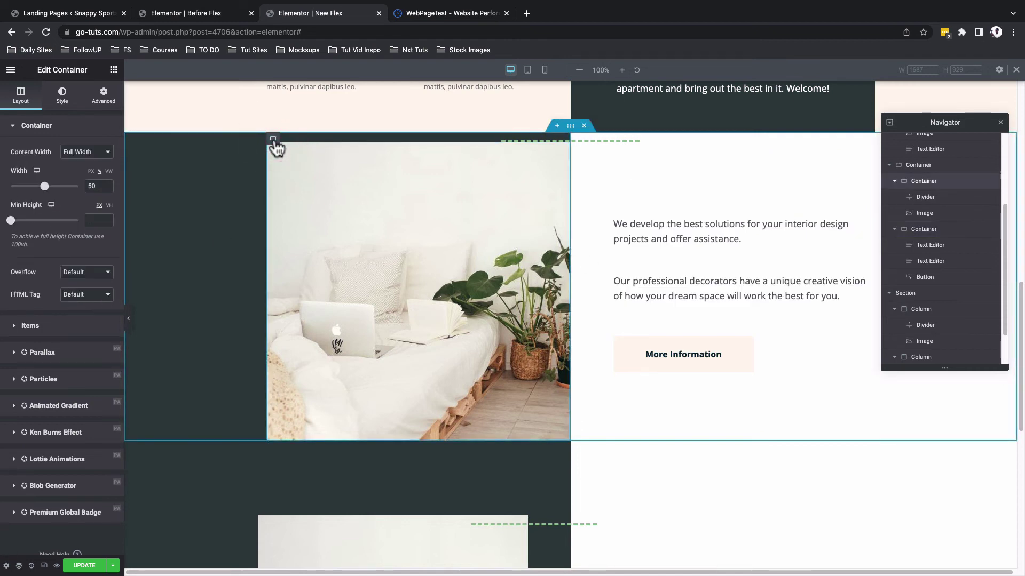
click(103, 96)
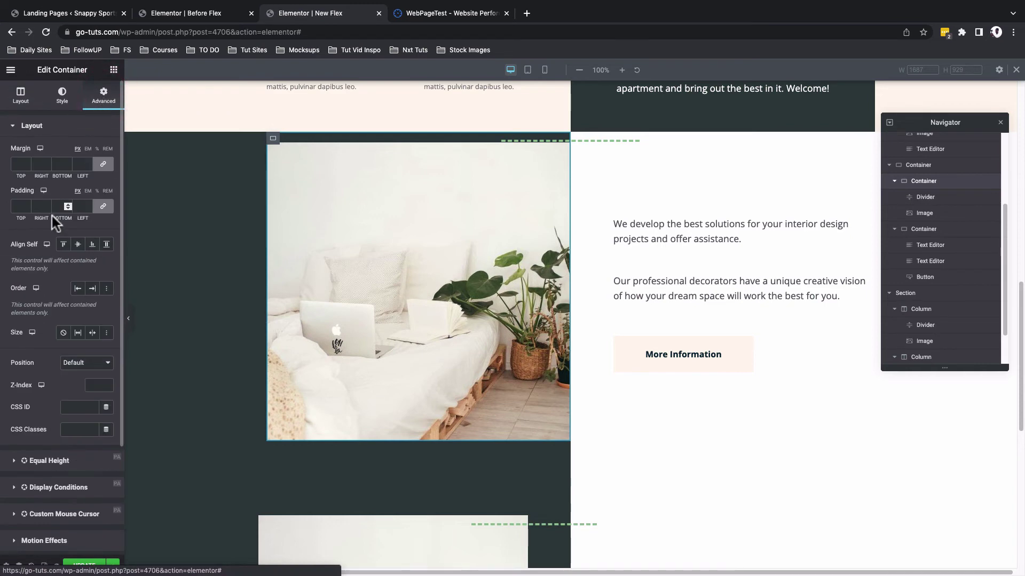
click(103, 206)
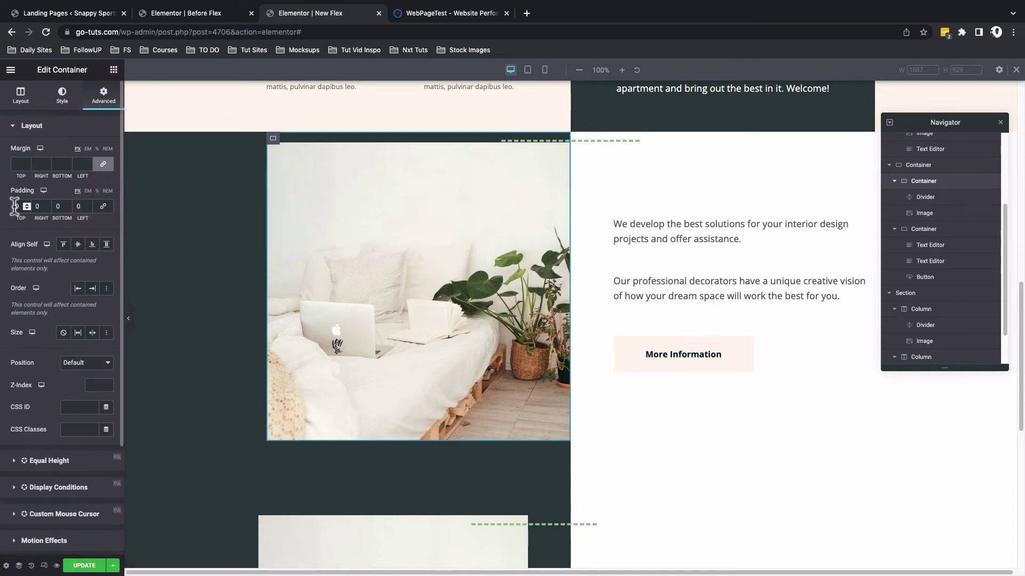
click(14, 206)
text(100)
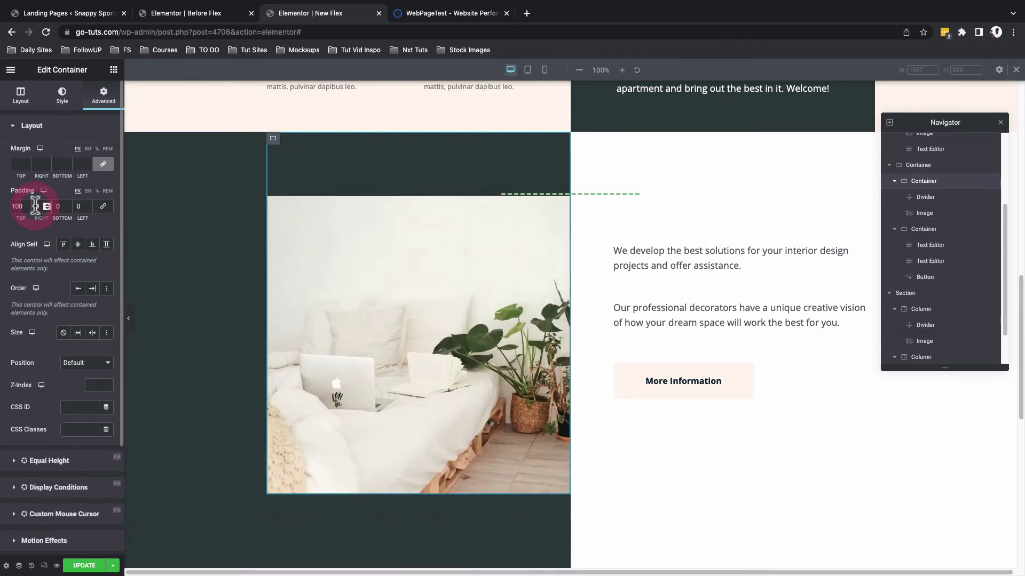
click(34, 206)
text(80)
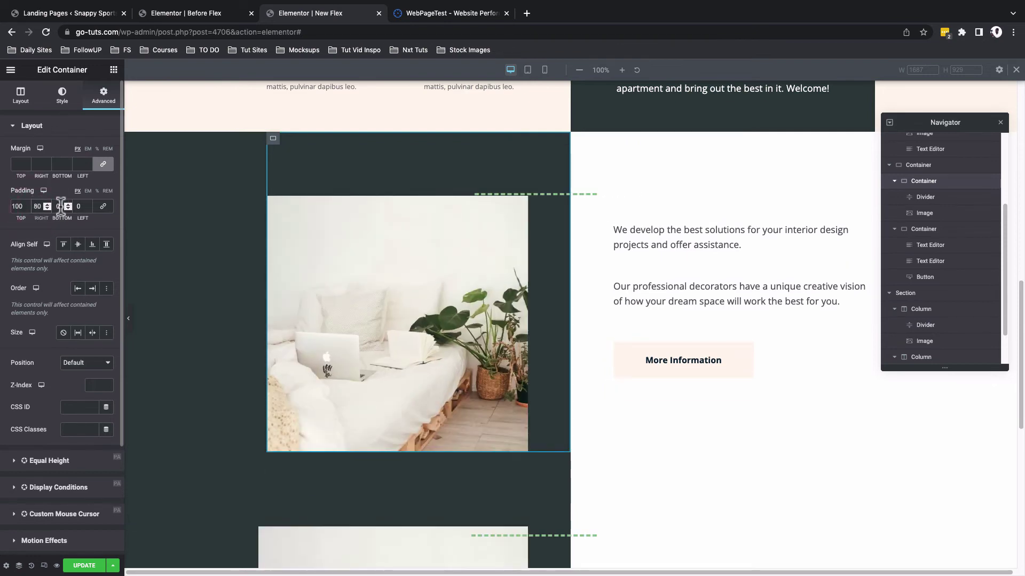
click(58, 206)
click(58, 206)
text(00)
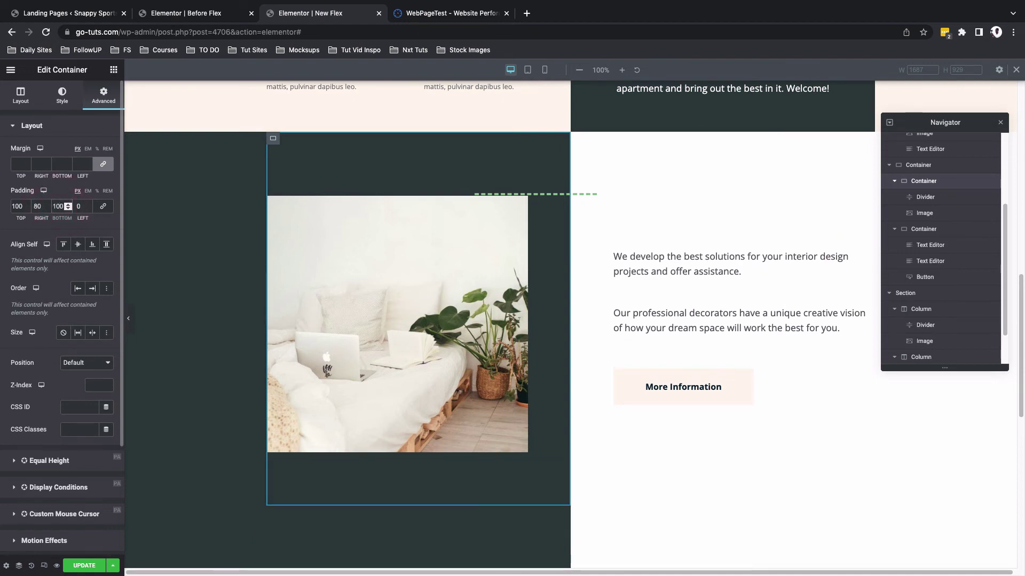
Set the new bedroom image's top margin to -20 px so it moves up over the divider
click(395, 320)
scroll(167, 220, up, 3)
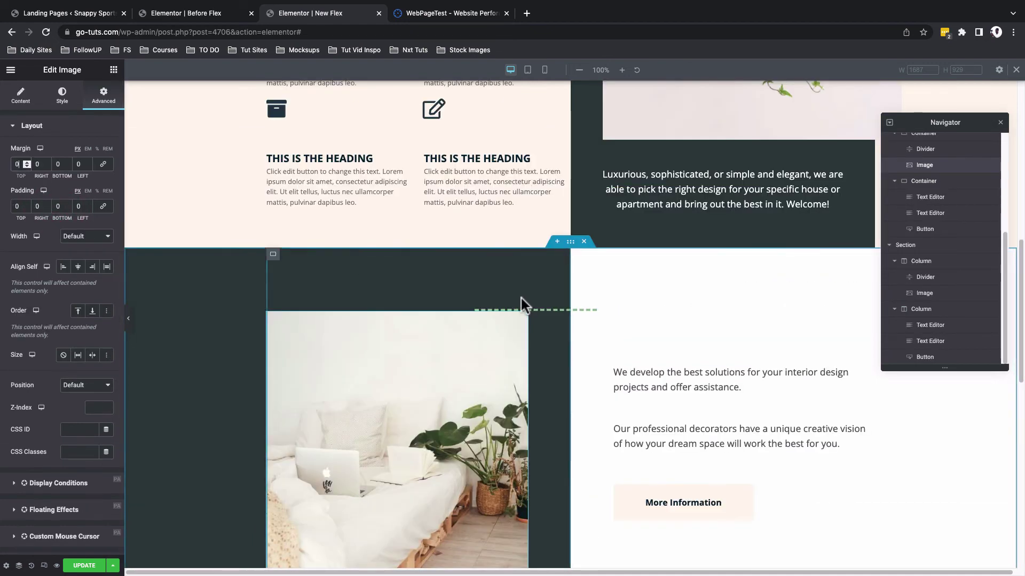
click(483, 333)
click(107, 98)
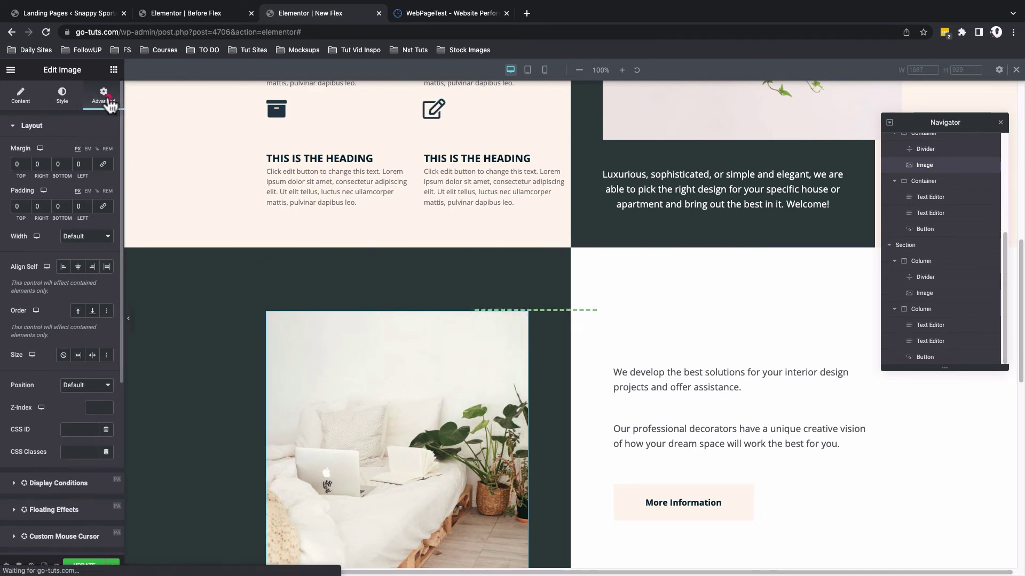
click(14, 164)
text(200)
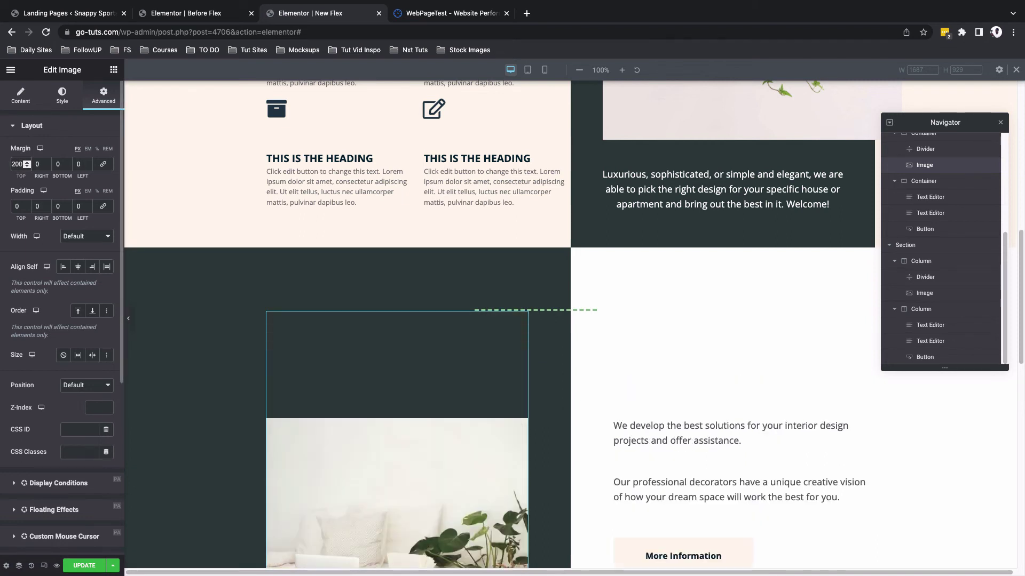
key(BackSpace)
text(-)
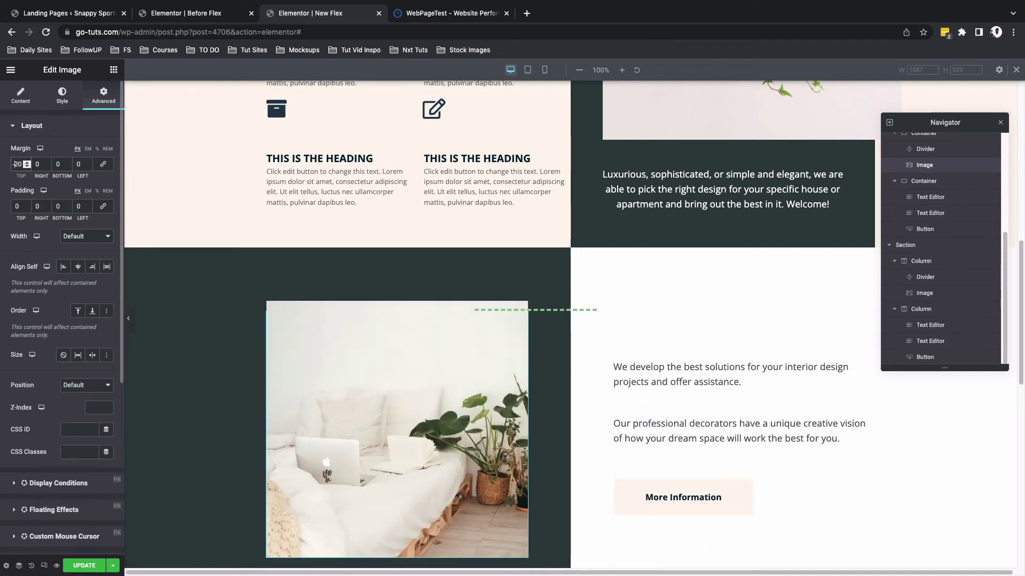
Compare the new container with the old bedroom section below it and delete the old section
scroll(668, 437, down, 1)
scroll(668, 437, down, 5)
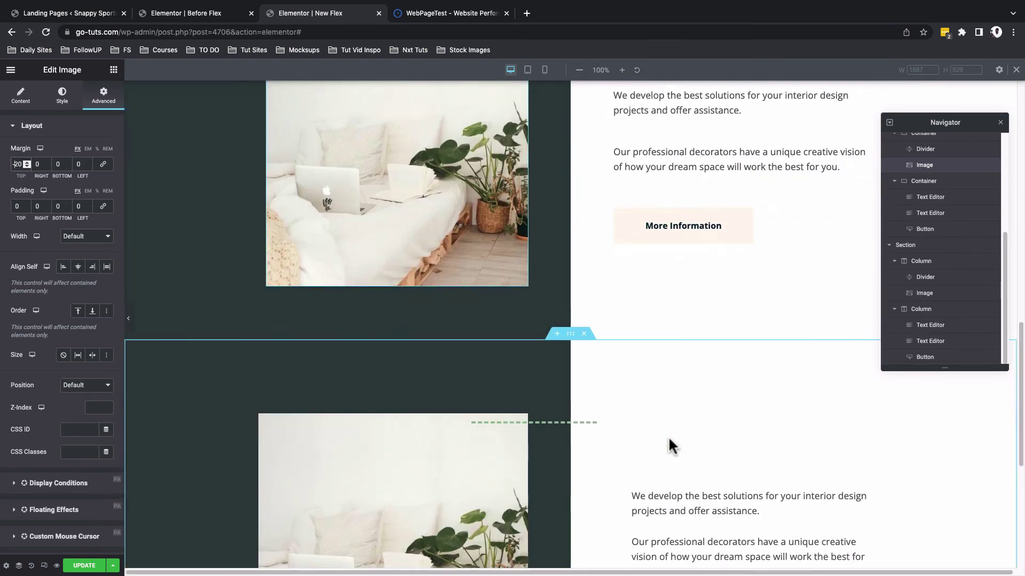
scroll(598, 395, up, 3)
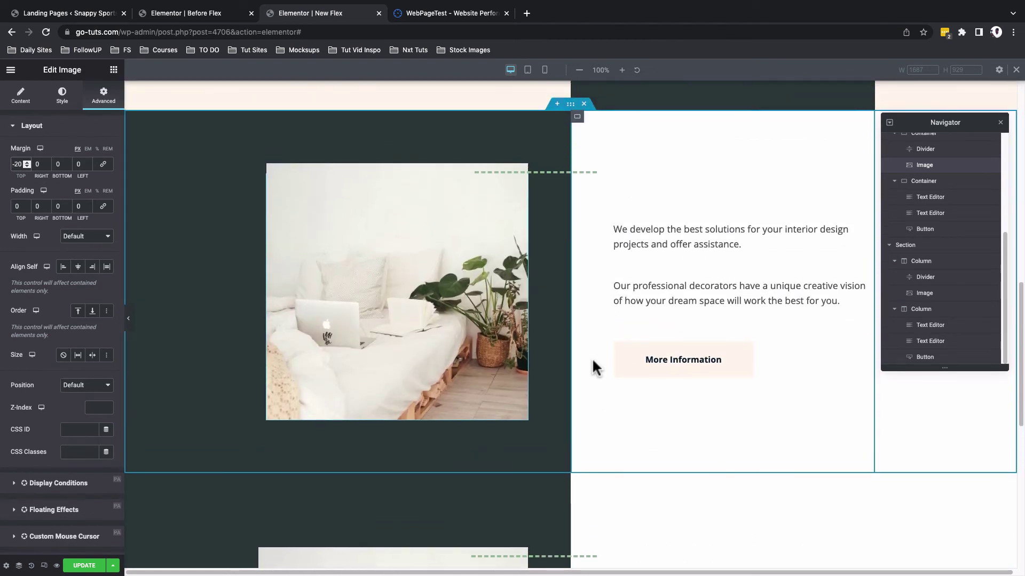
scroll(584, 440, down, 1)
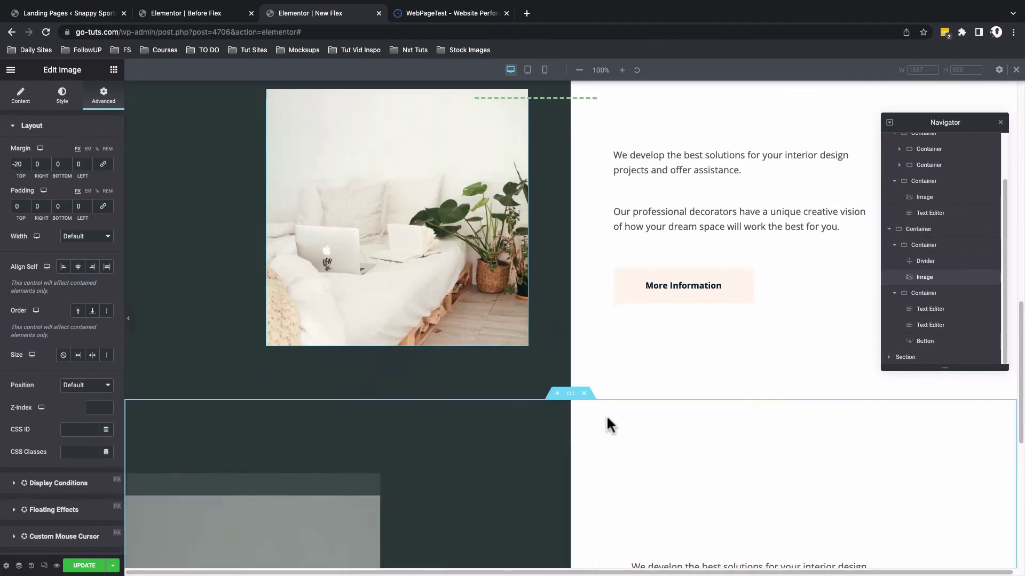
scroll(606, 415, down, 3)
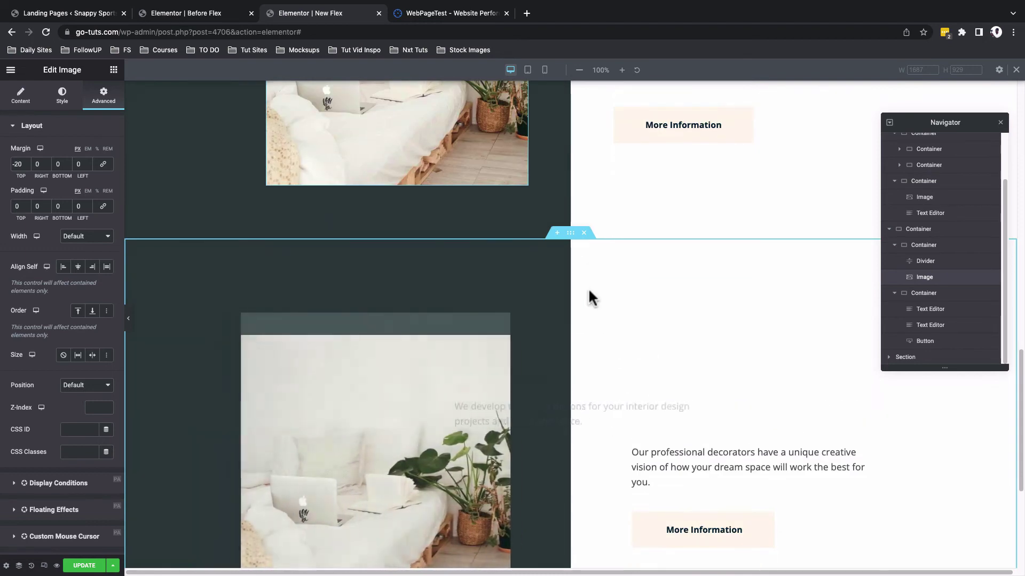
click(583, 233)
scroll(602, 174, up, 3)
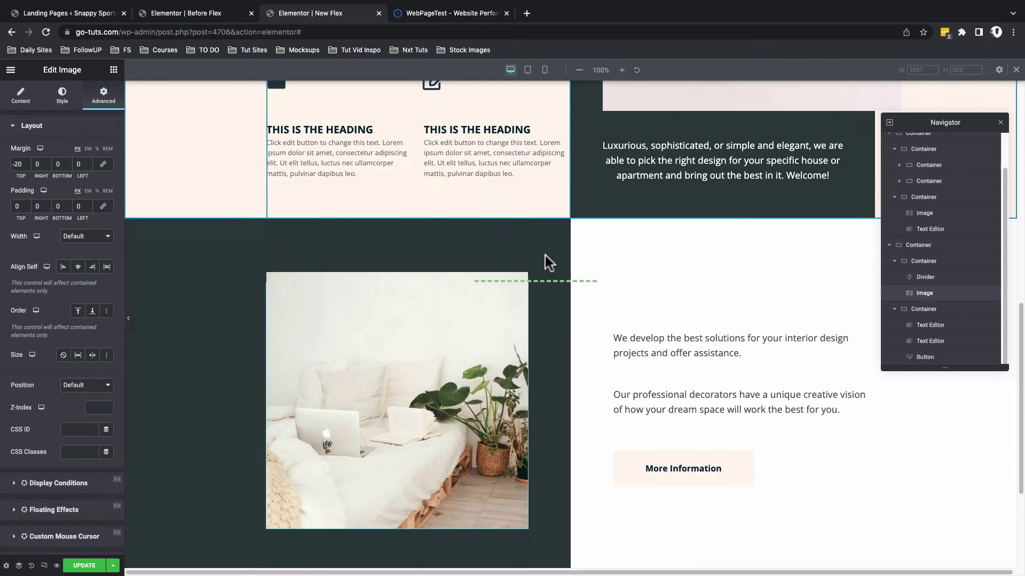
Check the bedroom-image container at tablet size, save the New Flex page, and open its preview
click(528, 70)
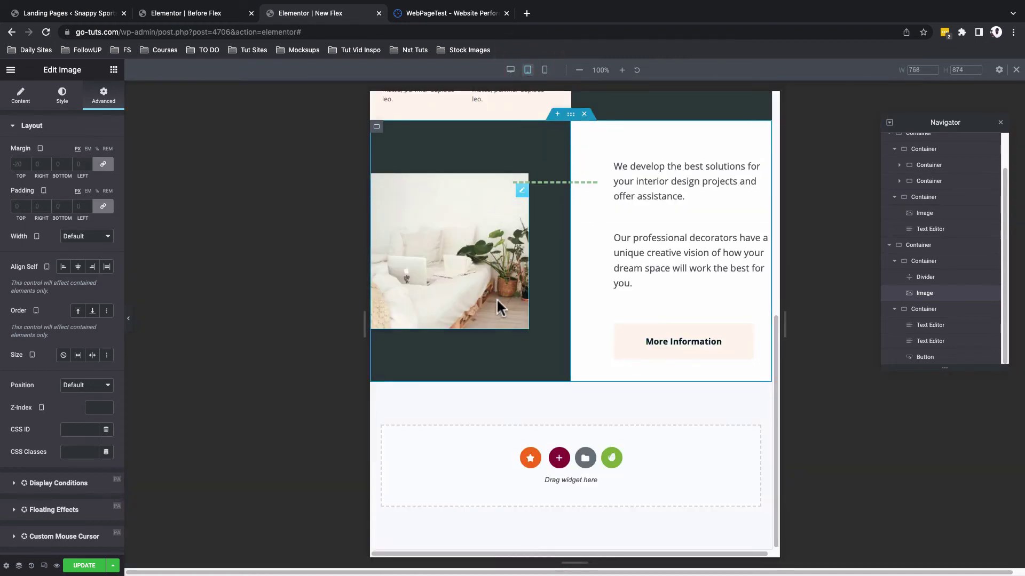
click(85, 567)
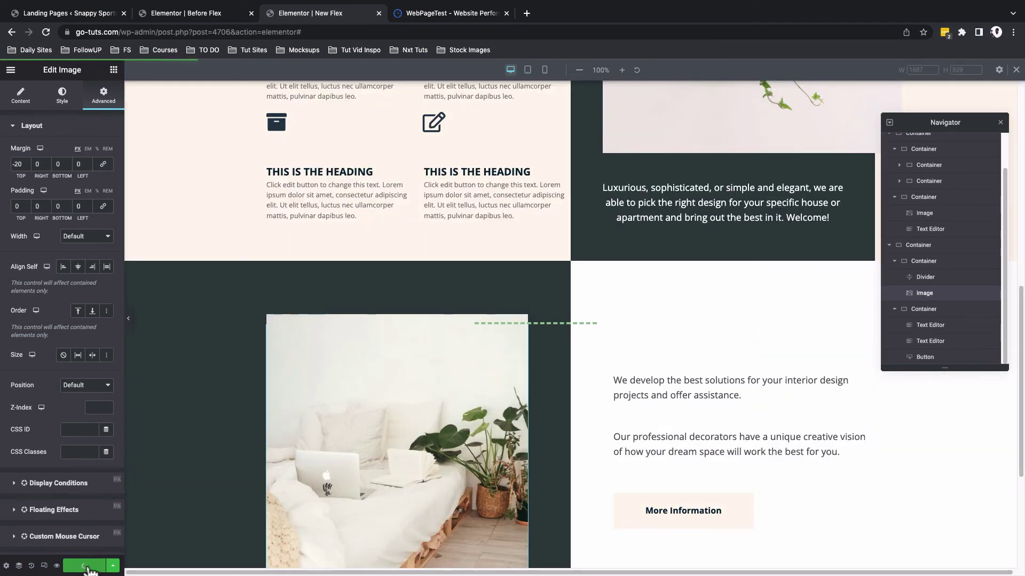
click(57, 566)
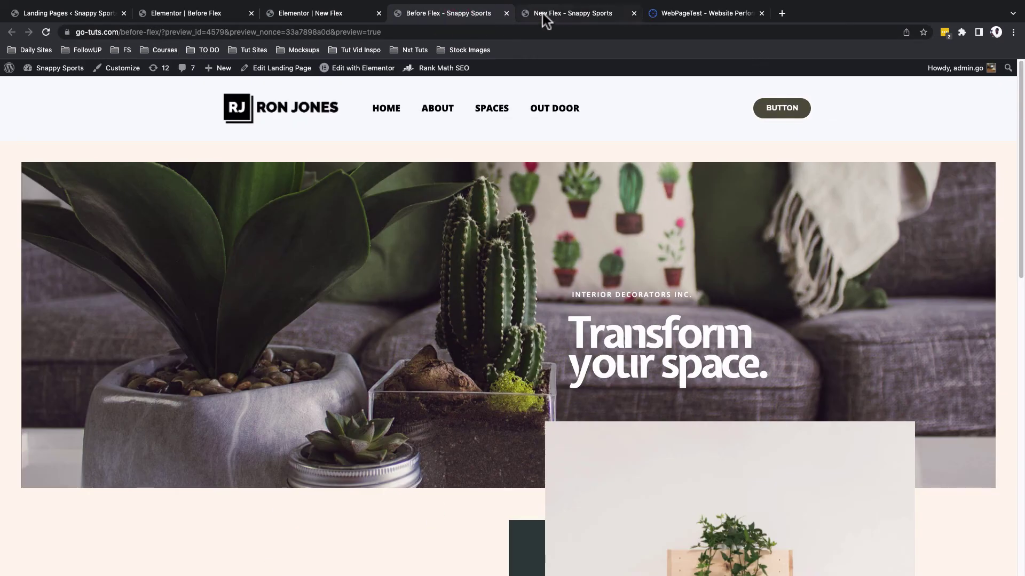
Compare the hero section's side spacing between the Before Flex and New Flex previews
click(542, 14)
click(483, 18)
click(545, 14)
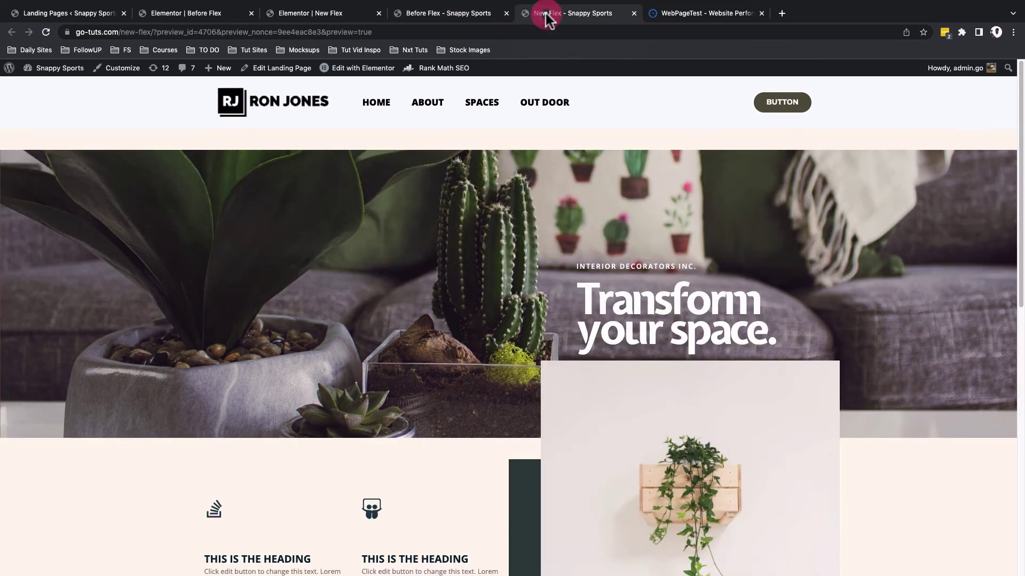
click(464, 13)
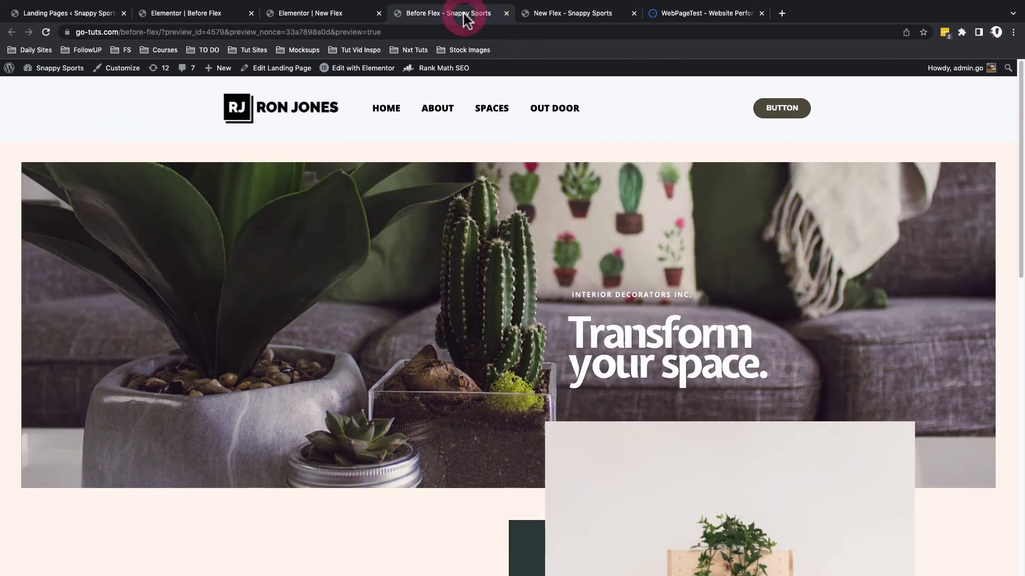
click(530, 14)
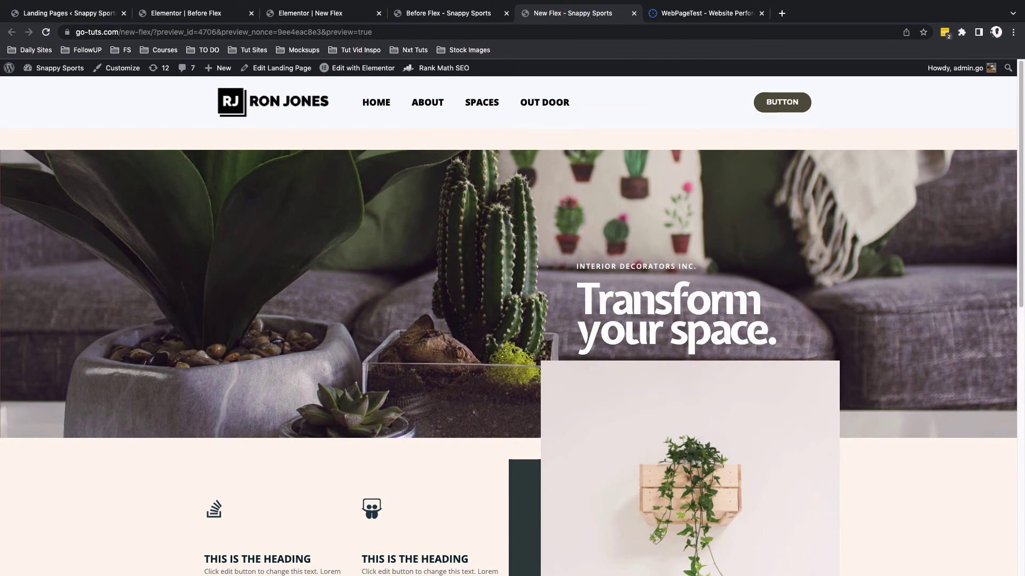
Set the Hero 1 Container's padding to 40 px on all sides and save the page
key(ctrl+shift+Tab)
key(ctrl+shift+Tab)
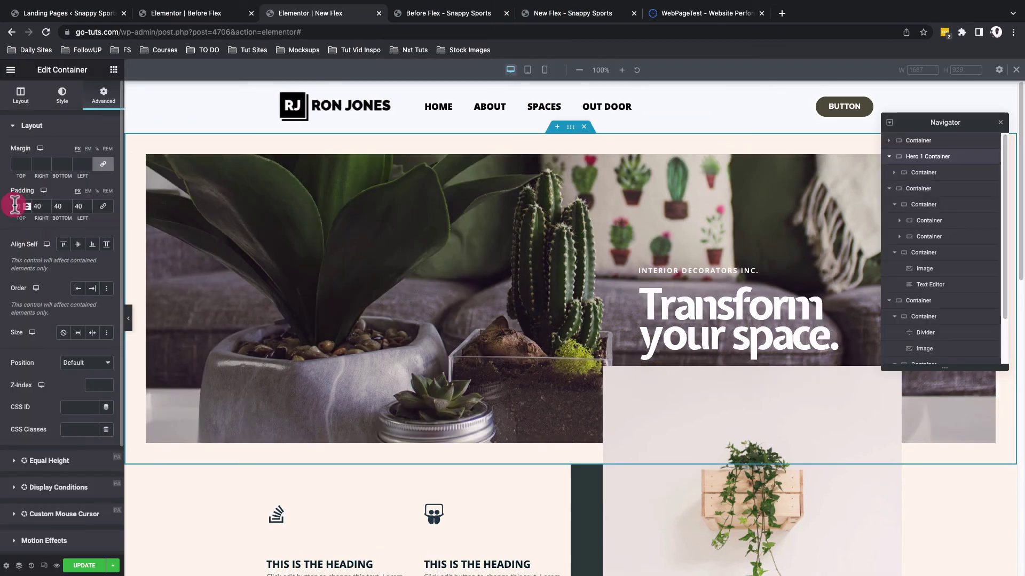
click(16, 207)
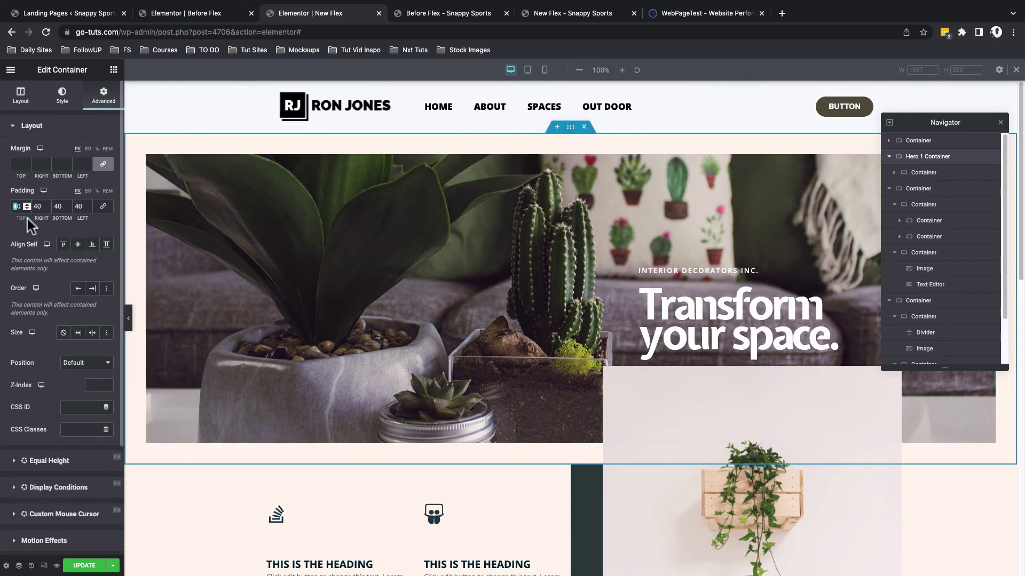
click(84, 566)
Compare the hero of the updated New Flex preview with the Before Flex hero
click(540, 14)
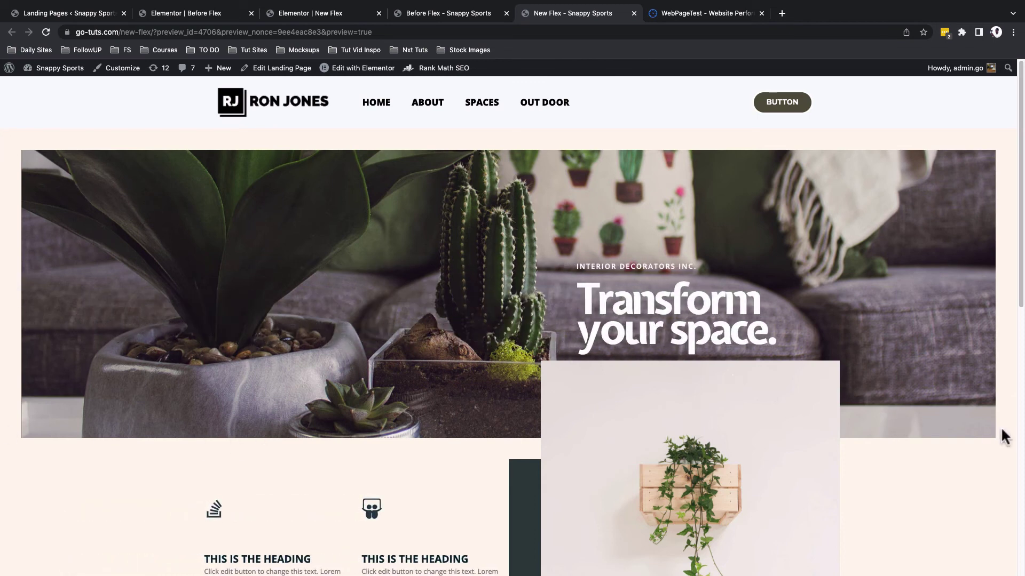
scroll(954, 277, down, 1)
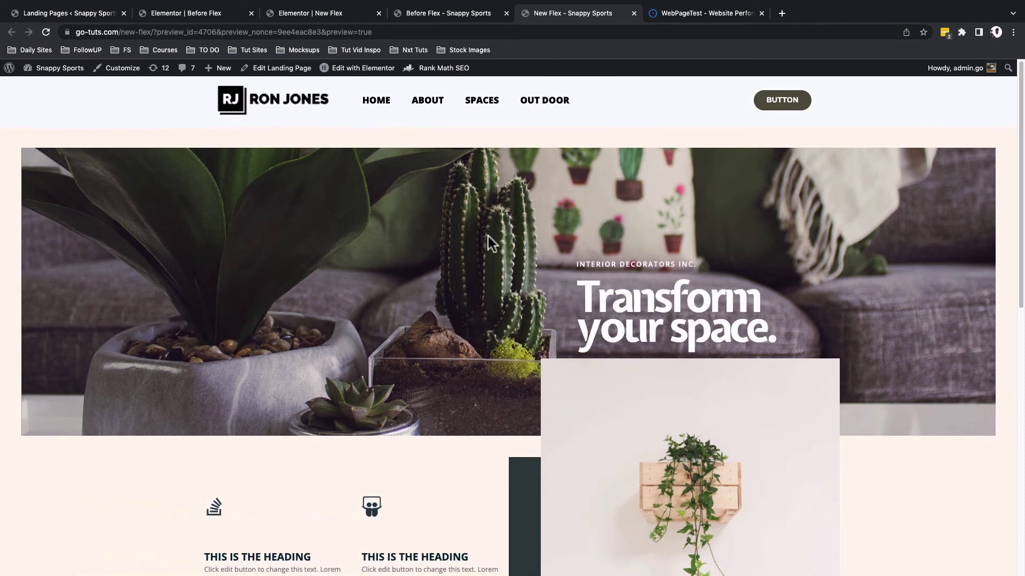
click(447, 16)
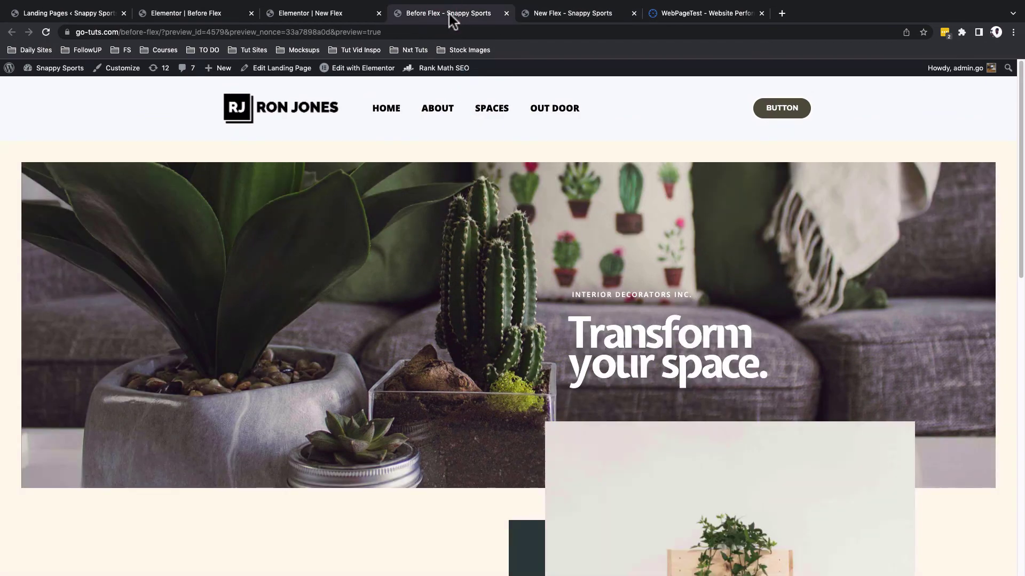
click(572, 13)
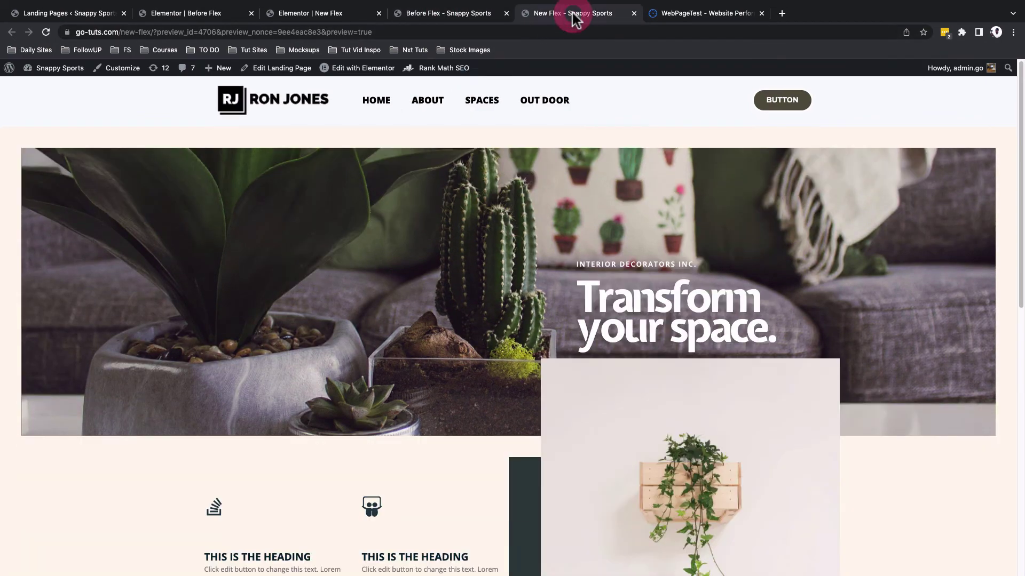
click(495, 16)
click(571, 16)
Compare the icon-box, plant-image and bedroom-image sections of the New Flex preview with the original Before Flex layout
scroll(556, 302, down, 5)
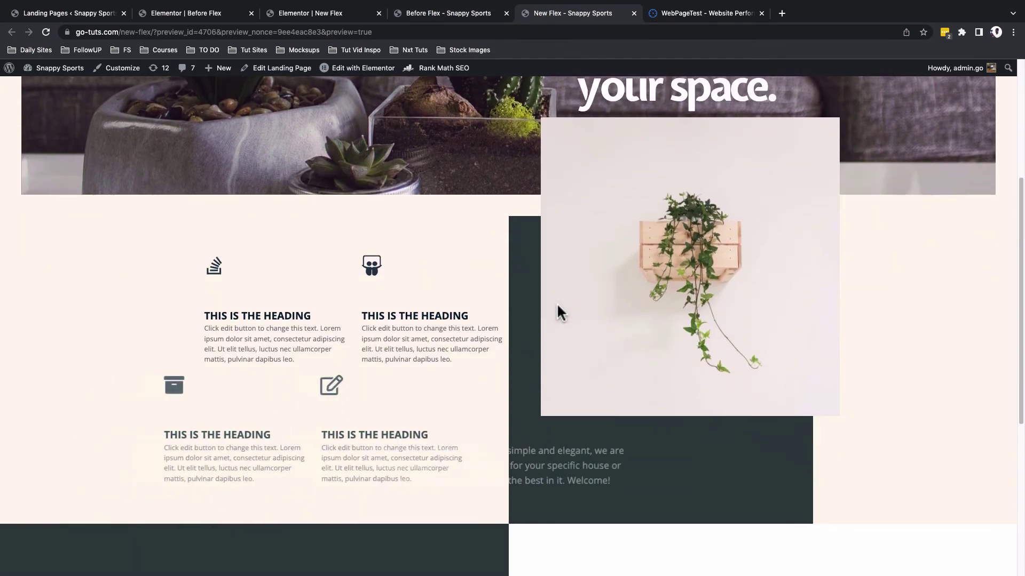
key(ctrl+shift+Tab)
scroll(425, 264, up, 3)
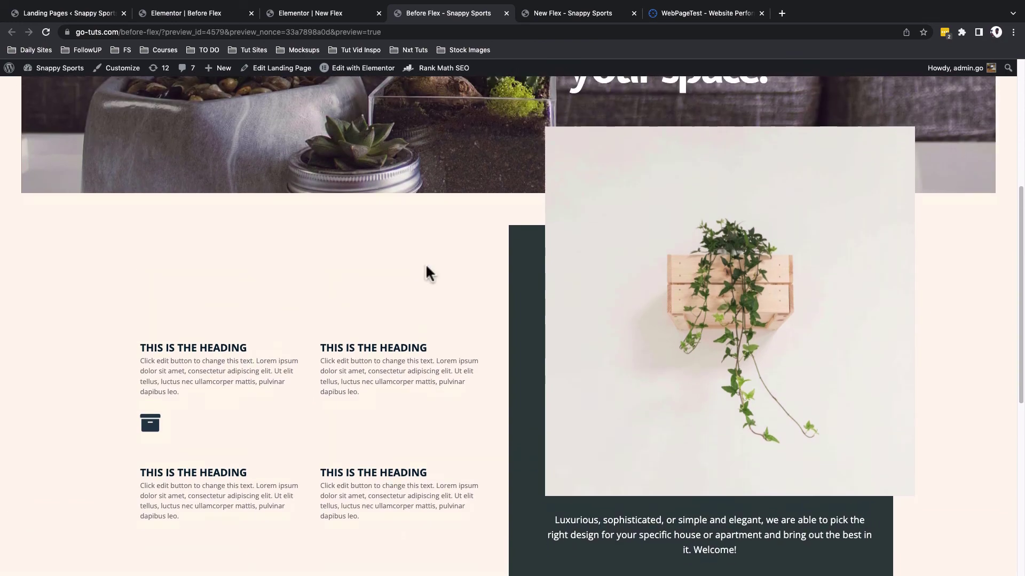
scroll(425, 270, down, 3)
click(572, 15)
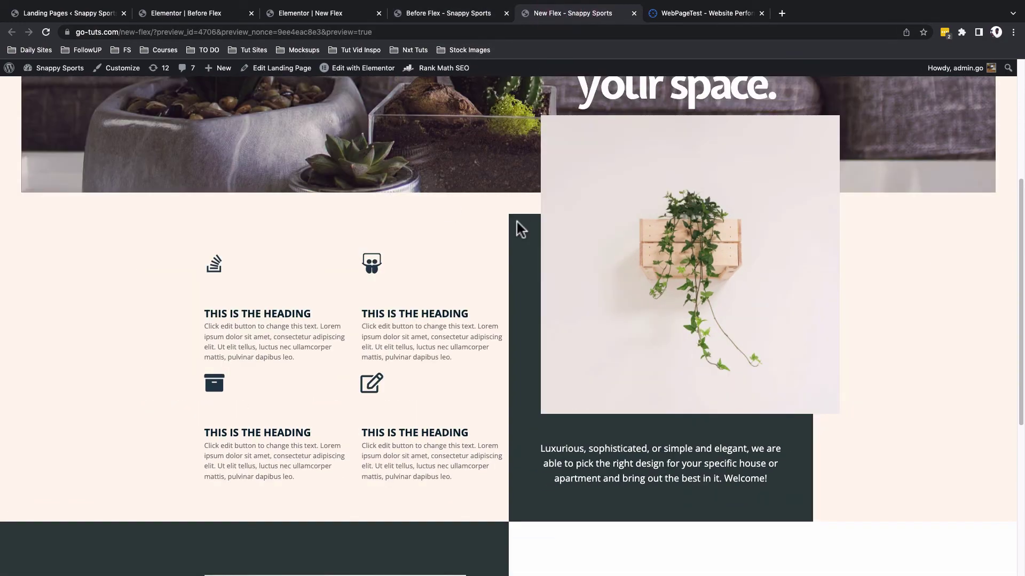
scroll(516, 223, up, 3)
scroll(516, 223, down, 6)
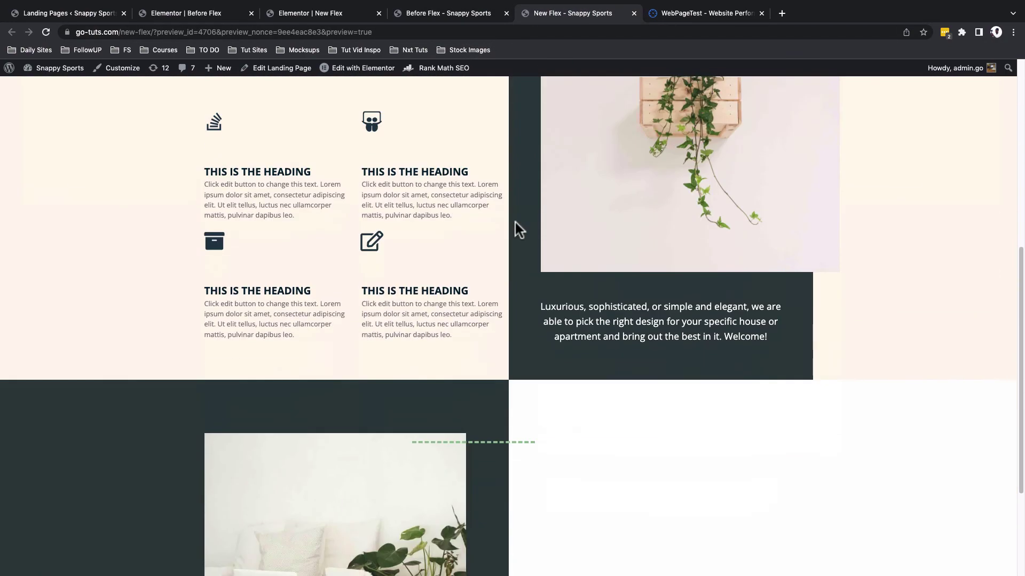
scroll(514, 222, down, 5)
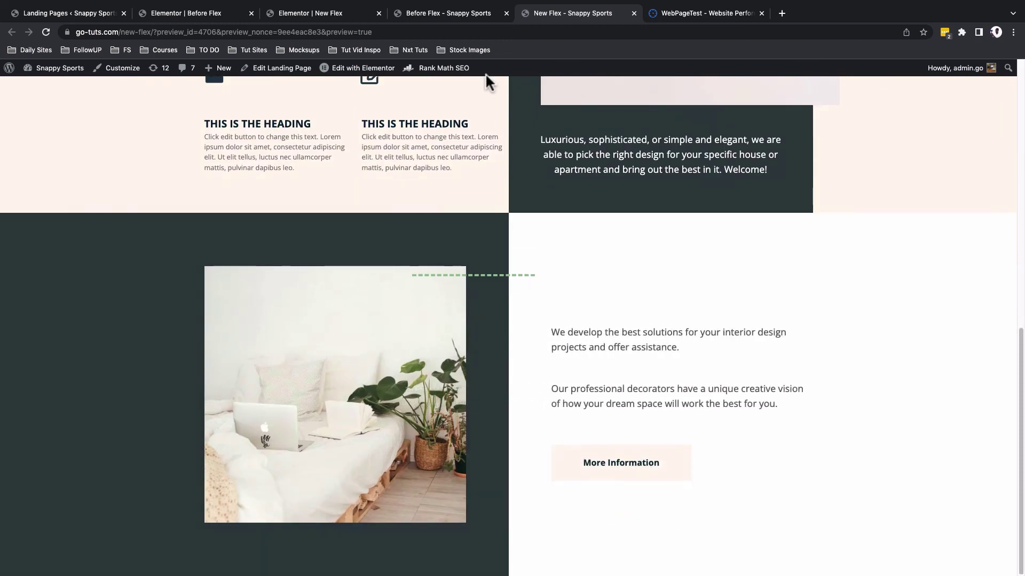
click(443, 16)
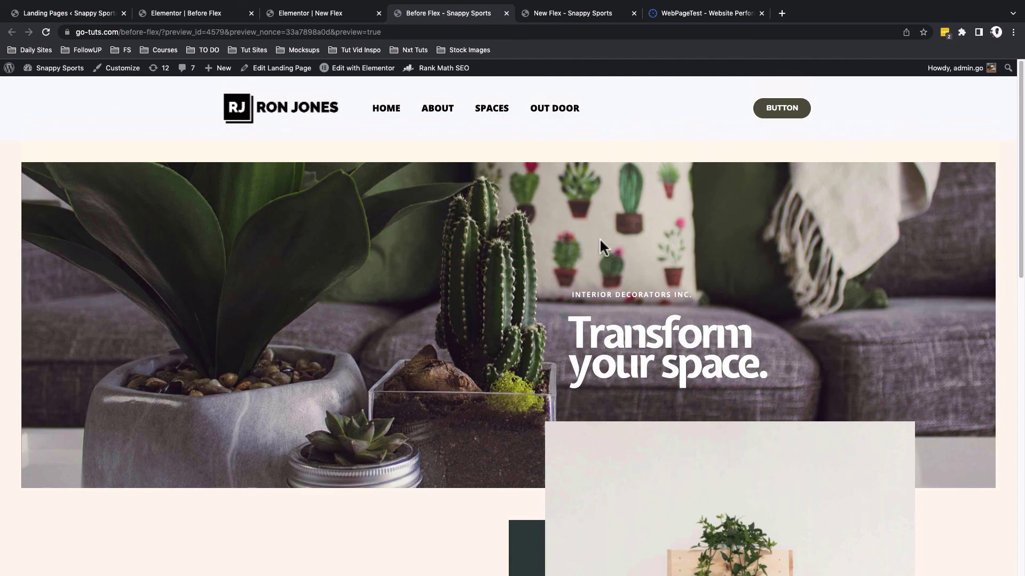
Look at the WebPageTest run for the Before Flex page, and open the source code of the live before-flex page
click(698, 16)
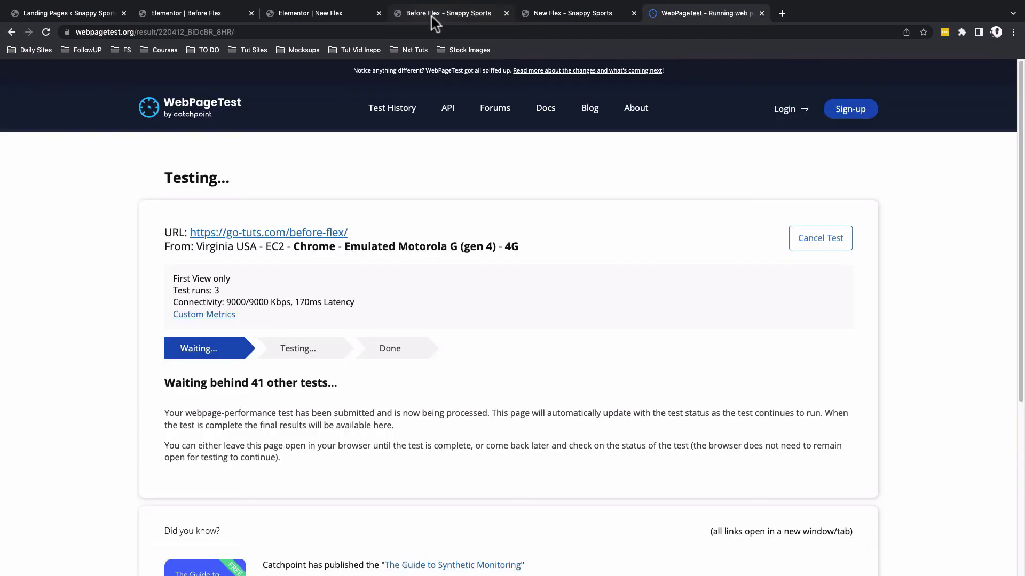
click(434, 19)
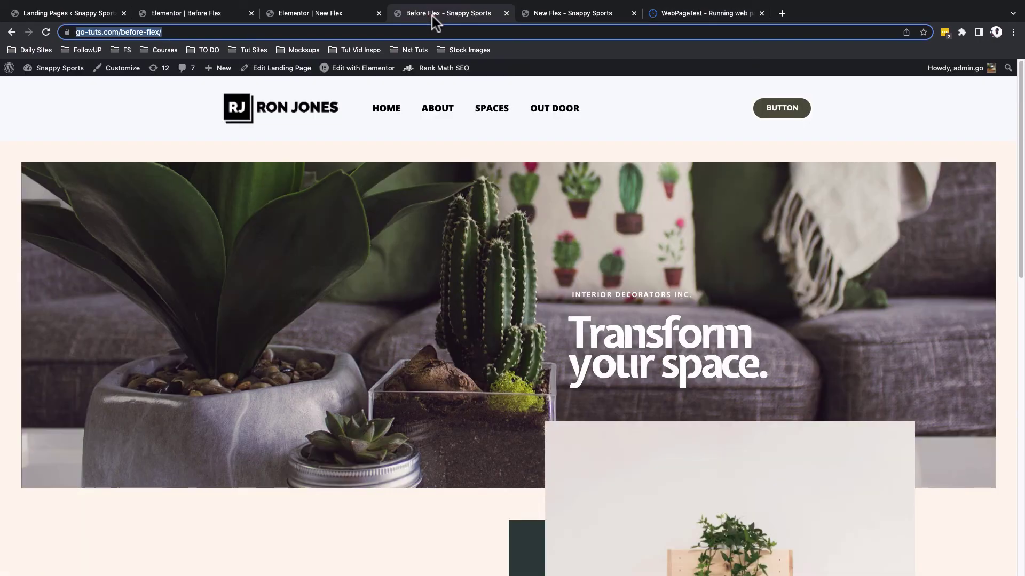
right_click(411, 279)
click(411, 278)
right_click(478, 265)
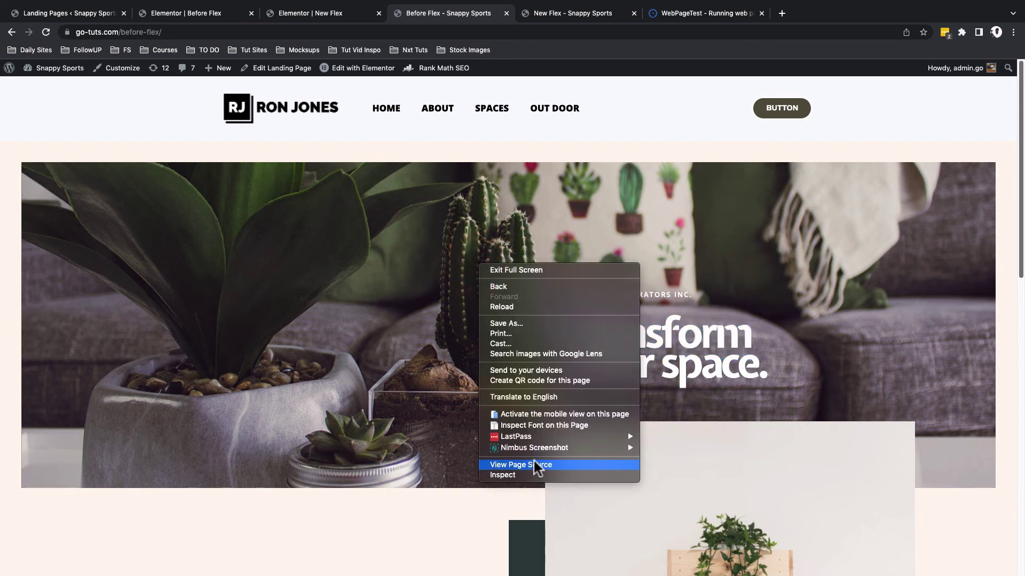
click(534, 465)
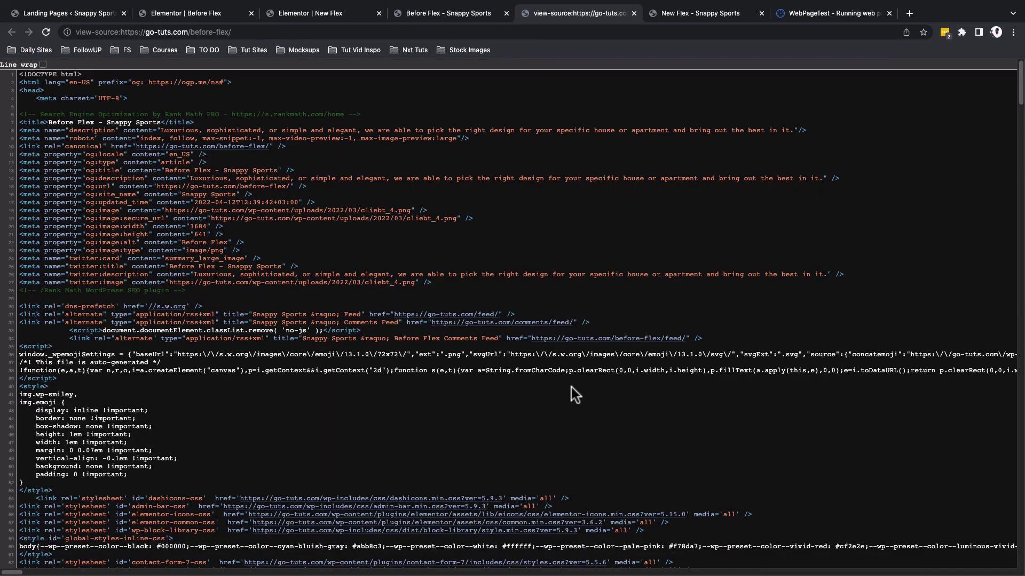
Open the source code of the live new-flex page
click(688, 15)
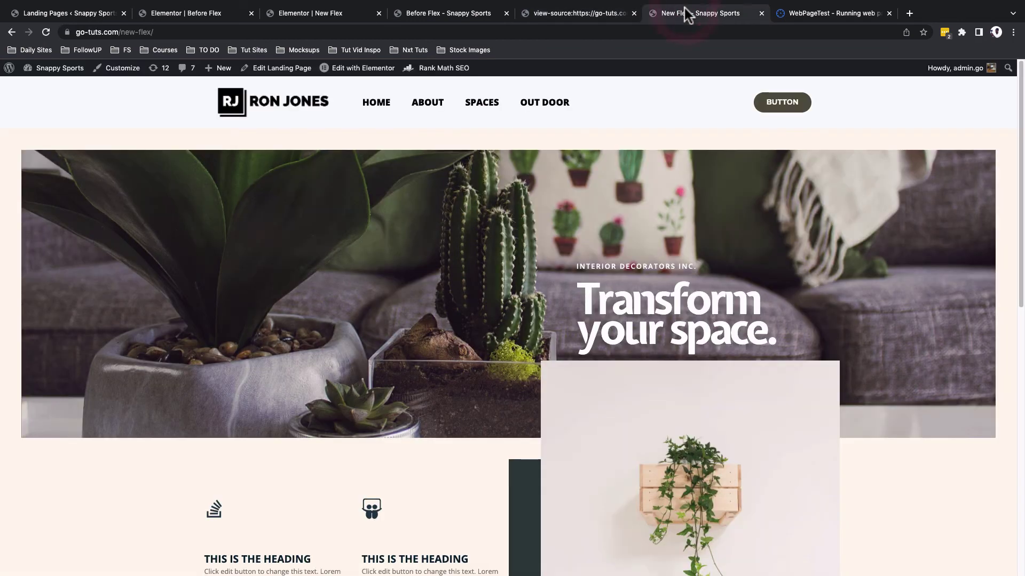
right_click(578, 213)
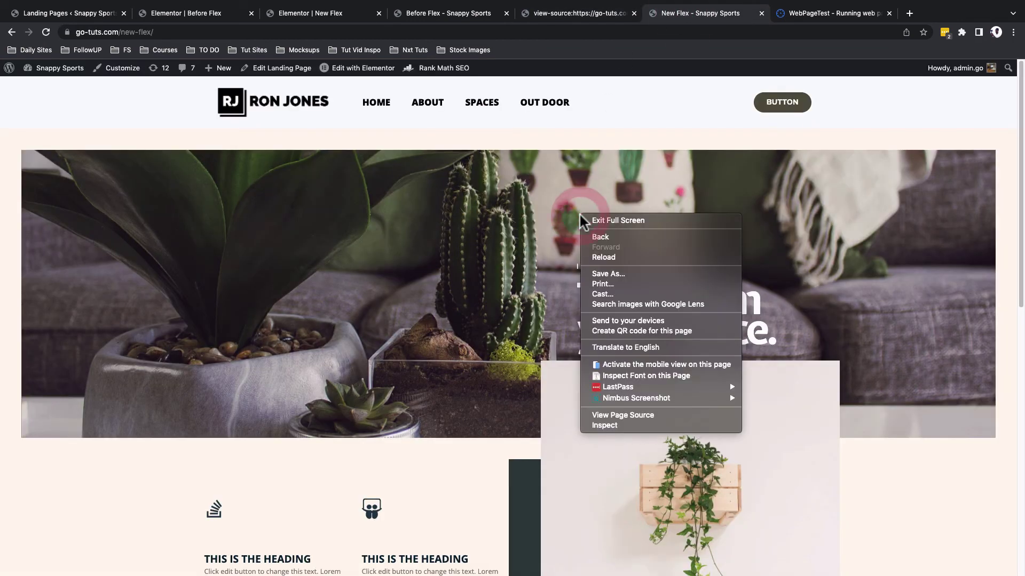
click(608, 415)
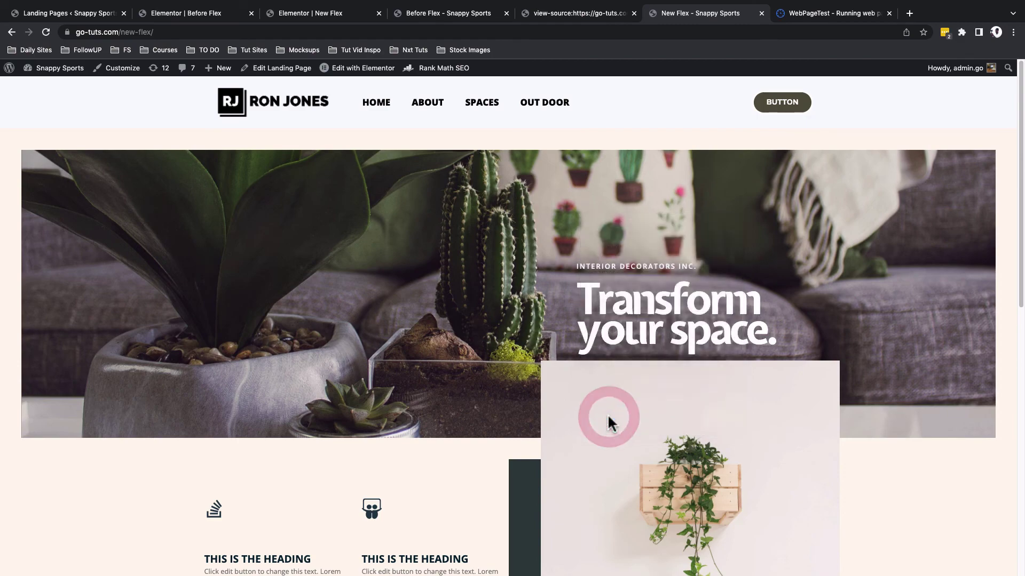
Examine the Before Flex page source down to its closing html tag to check its line count
key(ctrl+shift+Tab)
key(ctrl+shift+Tab)
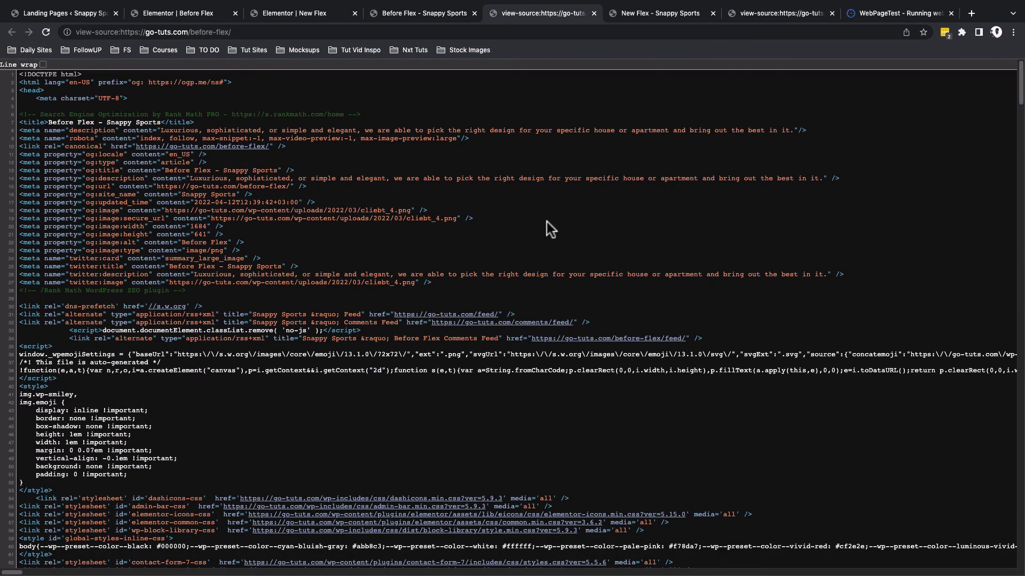
scroll(547, 222, down, 20)
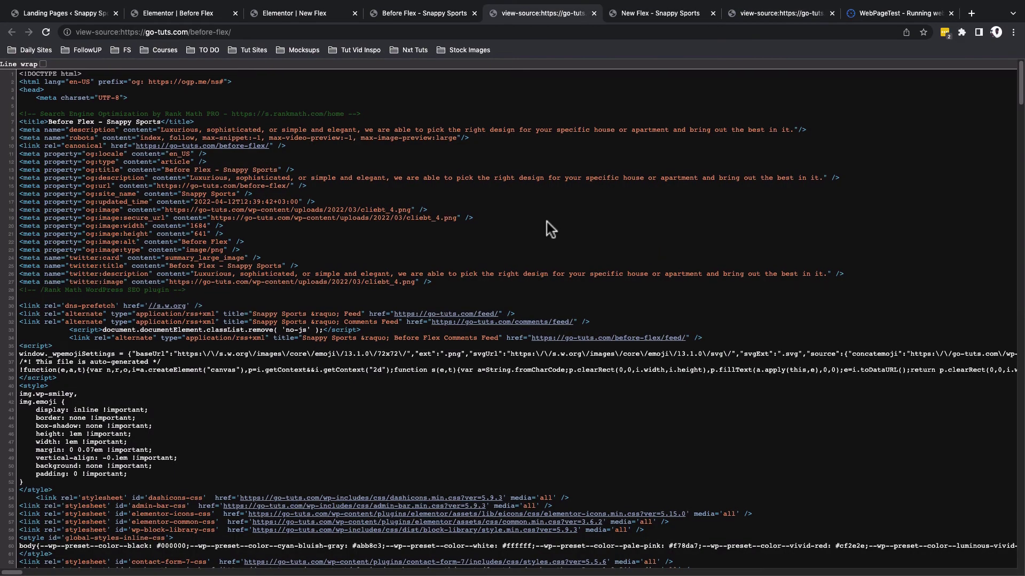
scroll(546, 222, down, 20)
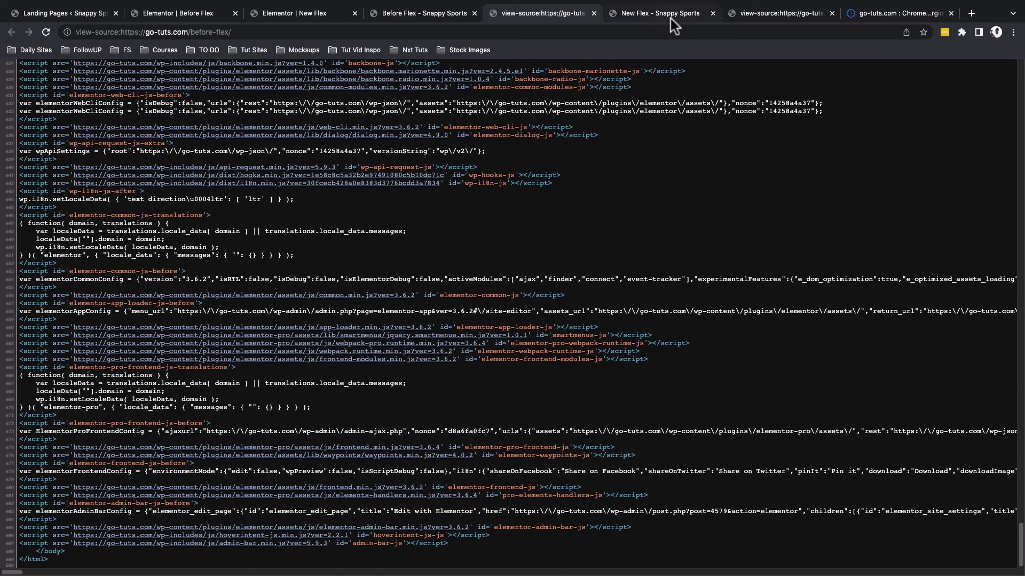
Examine the New Flex page source down to its closing html tag and compare its line count with the Before Flex source
click(750, 16)
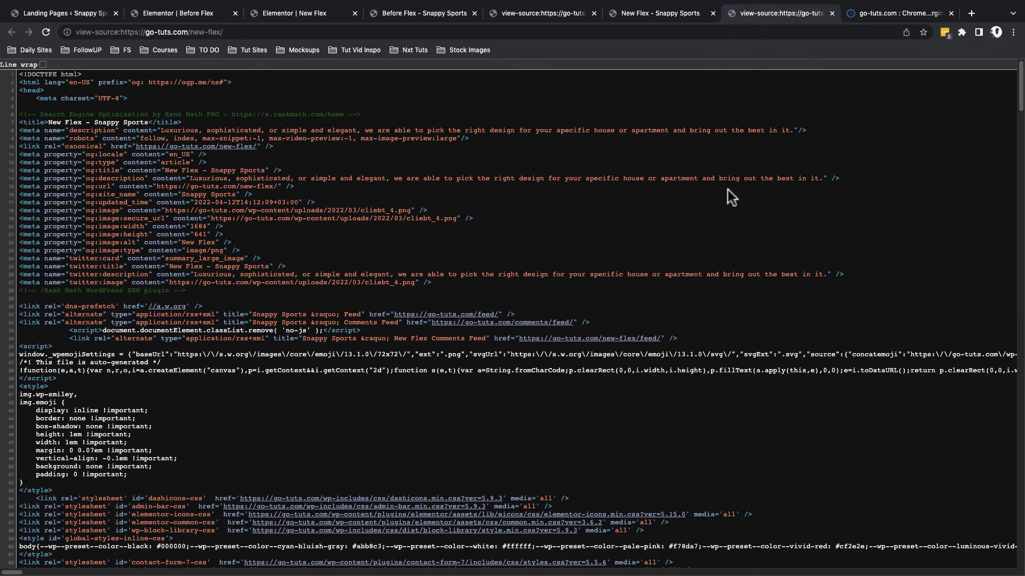
scroll(706, 232, down, 20)
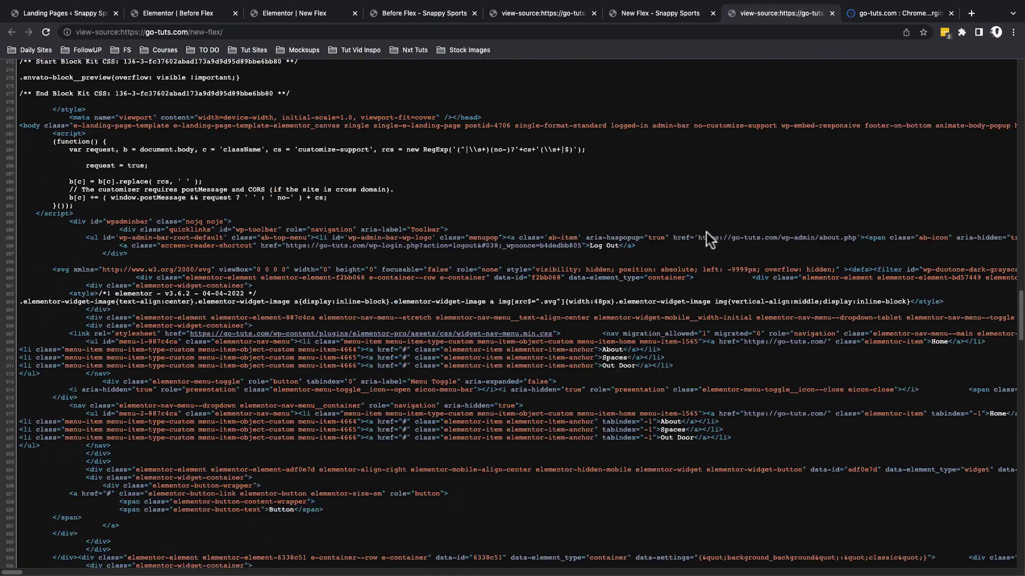
scroll(706, 233, down, 12)
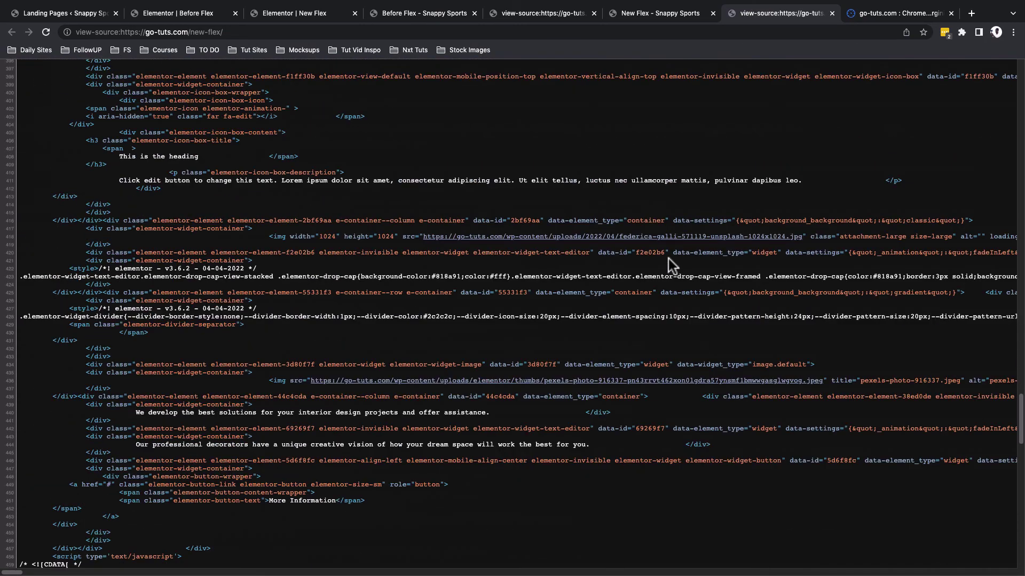
scroll(668, 258, down, 14)
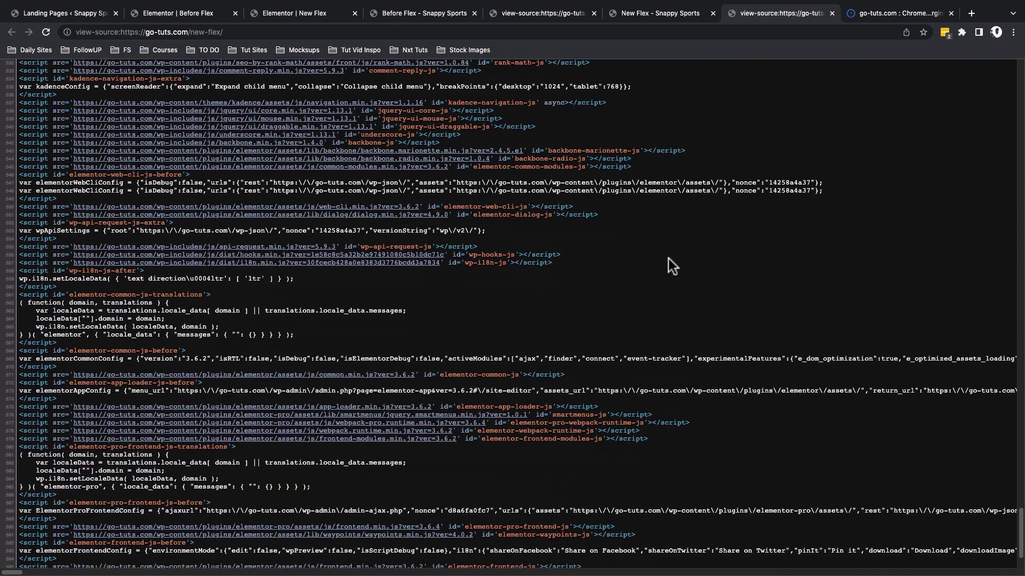
scroll(668, 259, down, 2)
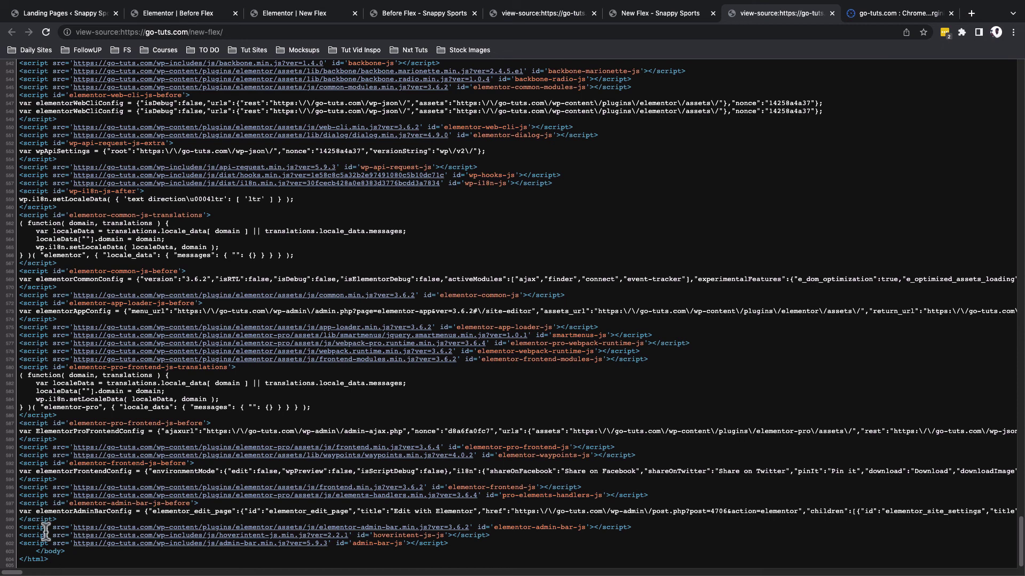
click(536, 16)
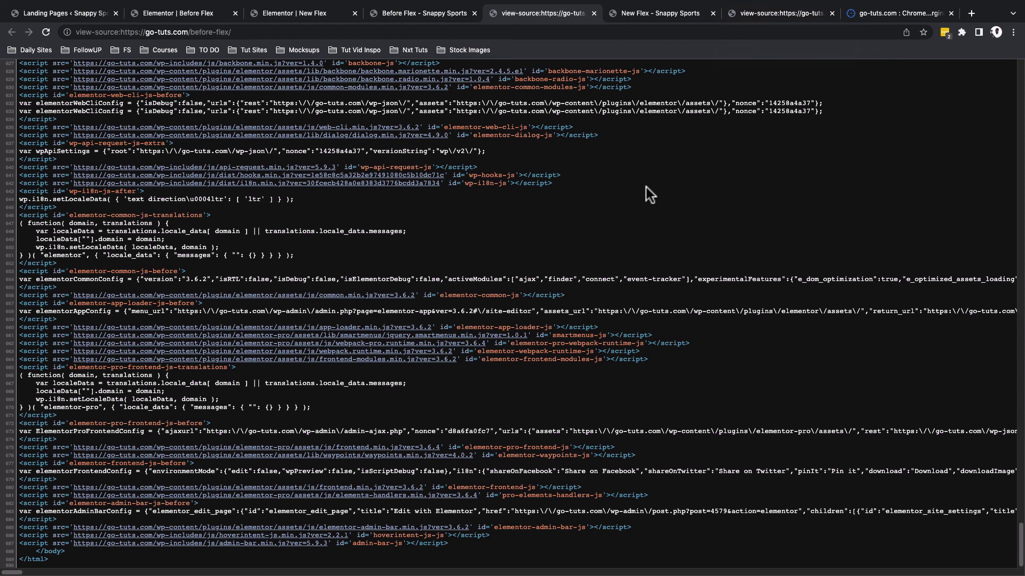
Go back to the WebPageTest filmstrip comparison of before flex and new flex and find its Timings (ms) chart
click(901, 13)
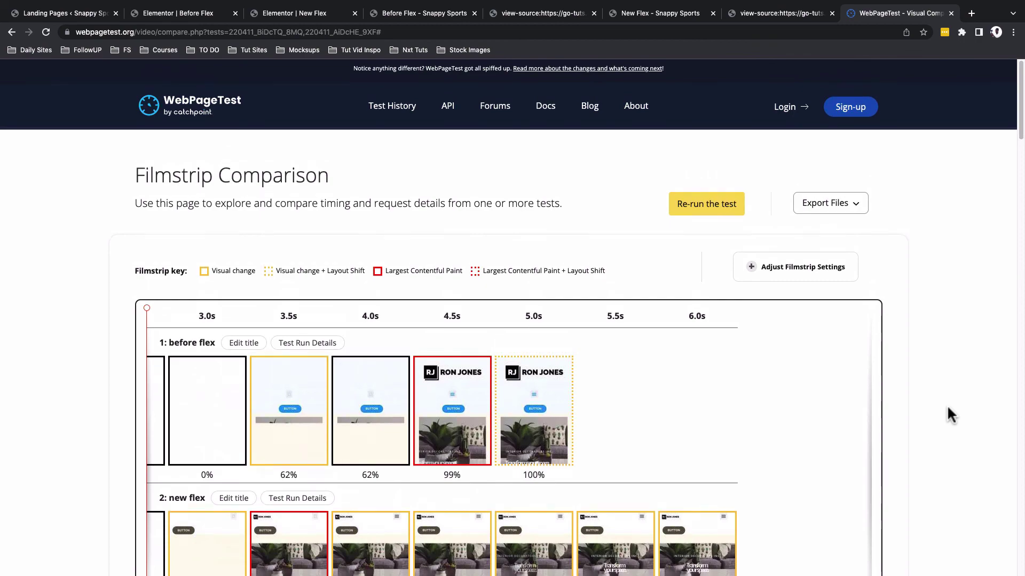
scroll(946, 404, down, 10)
scroll(947, 404, down, 13)
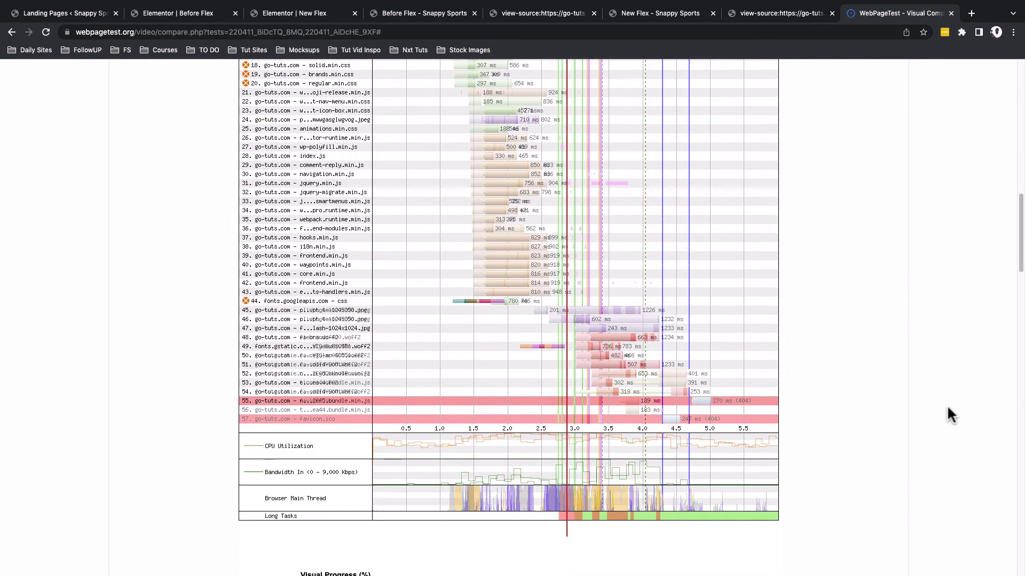
scroll(946, 405, down, 4)
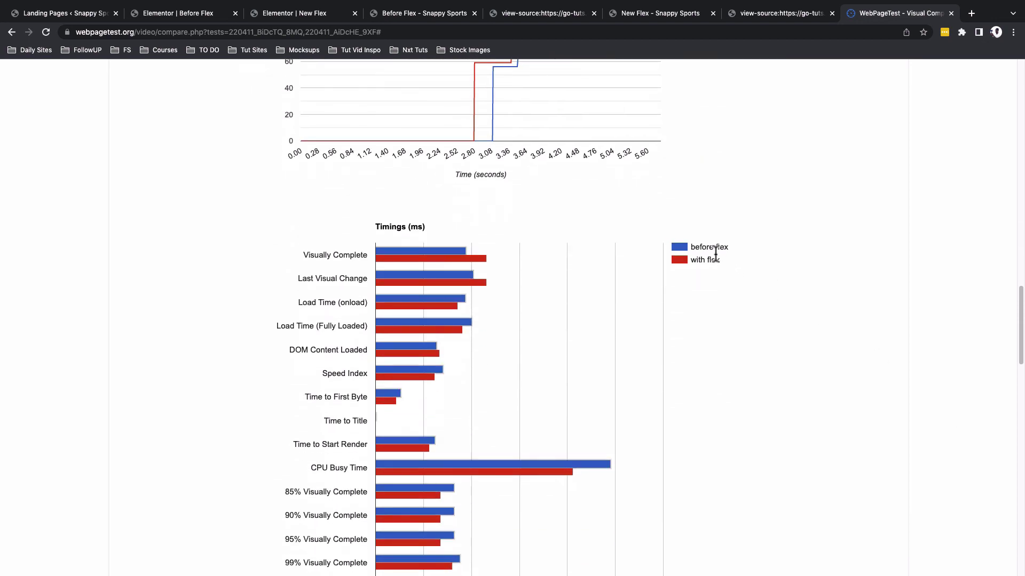
scroll(287, 125, down, 2)
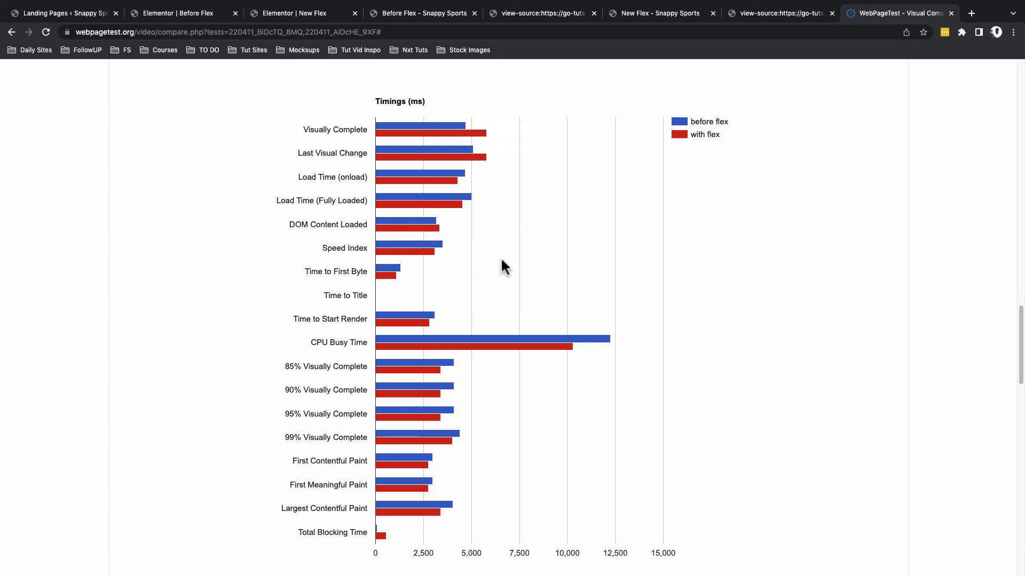
Compare the before flex and with flex bars for load time, DOM Content Loaded, Speed Index and Time to First Byte
mouse_move(388, 182)
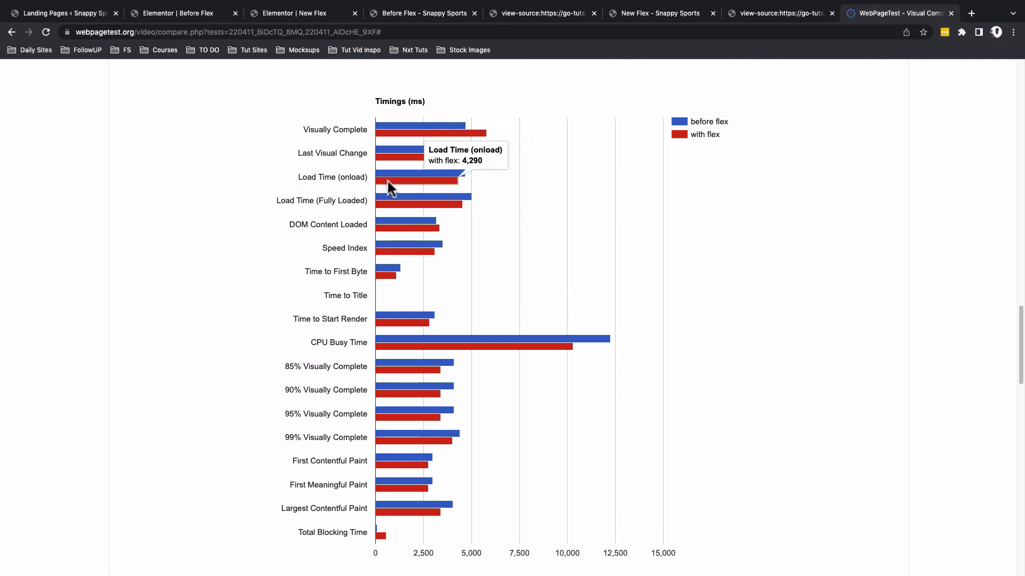
mouse_move(386, 201)
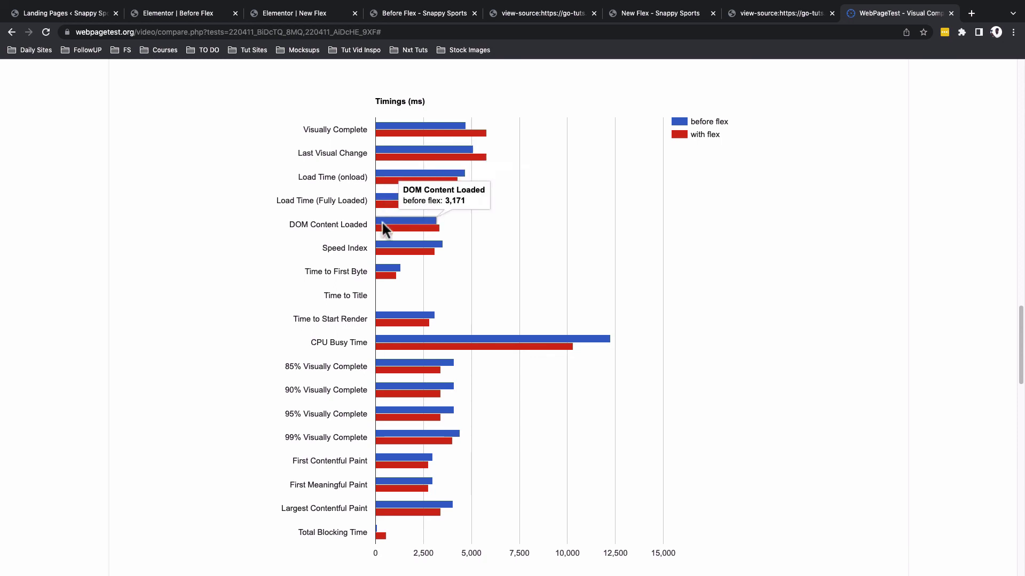
mouse_move(382, 225)
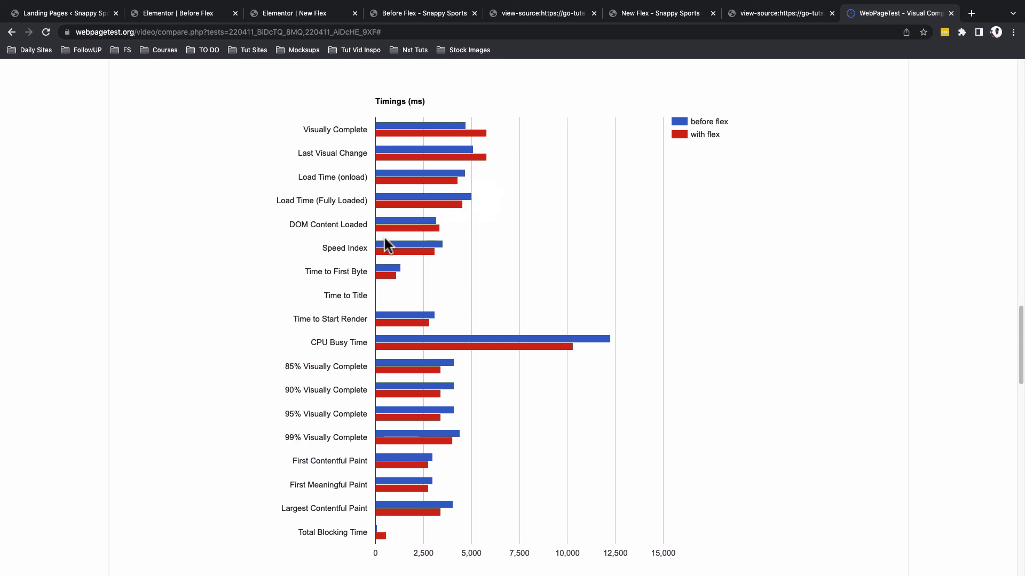
mouse_move(383, 250)
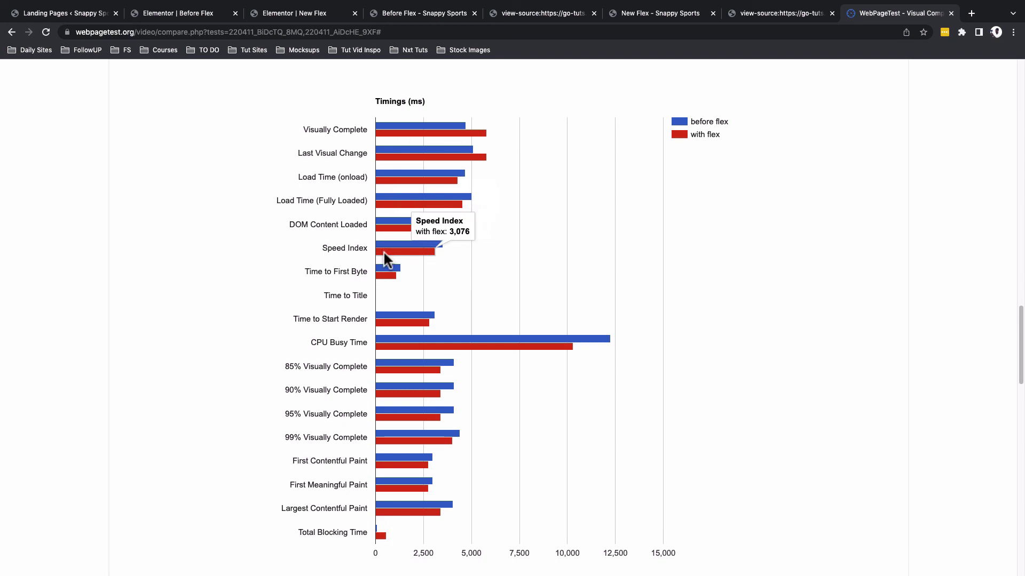
mouse_move(386, 281)
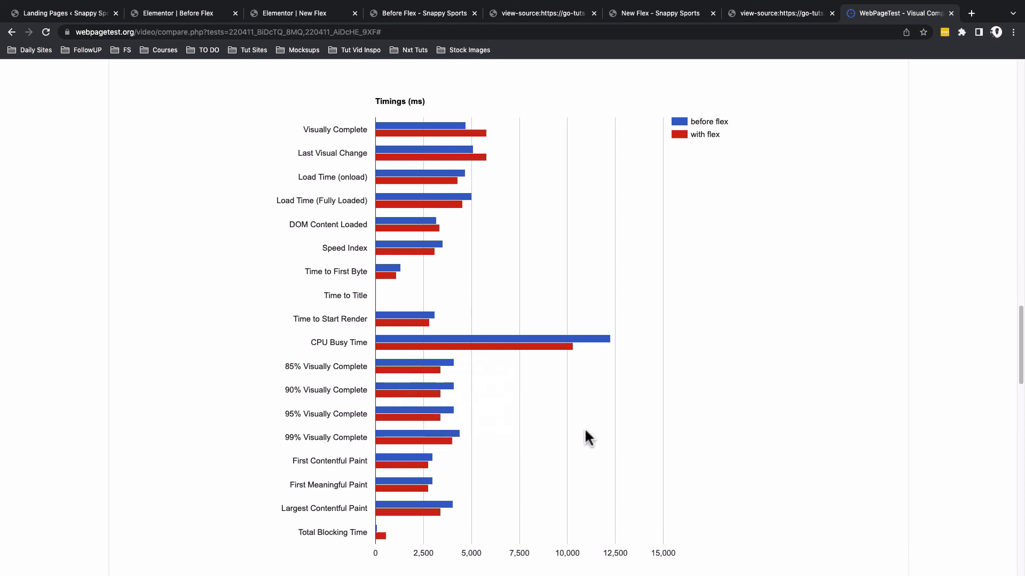
Compare the two pages' First Meaningful Paint and Largest Contentful Paint timings in the same chart
scroll(584, 430, down, 3)
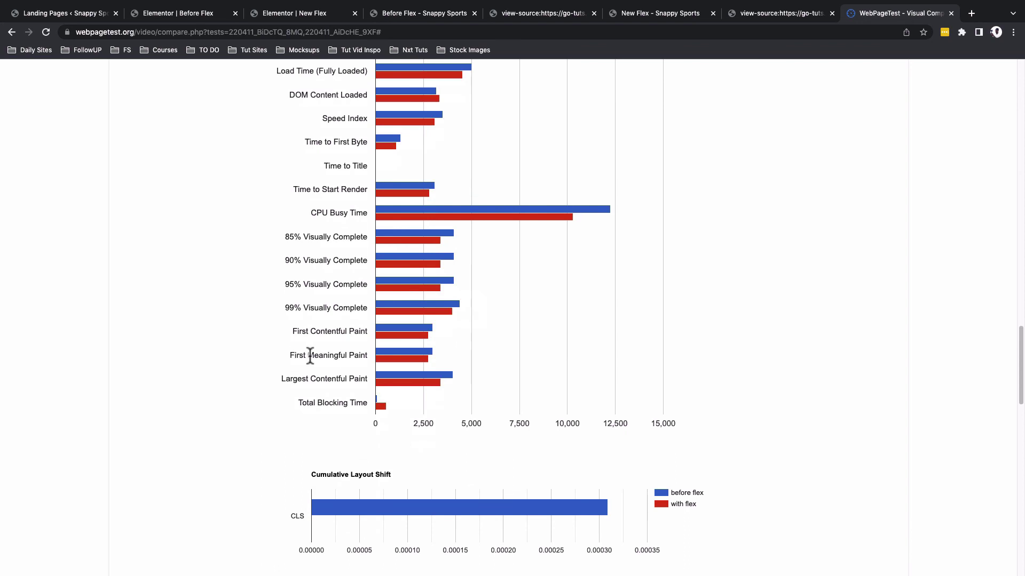
mouse_move(403, 356)
mouse_move(384, 383)
scroll(747, 393, up, 4)
scroll(789, 395, down, 1)
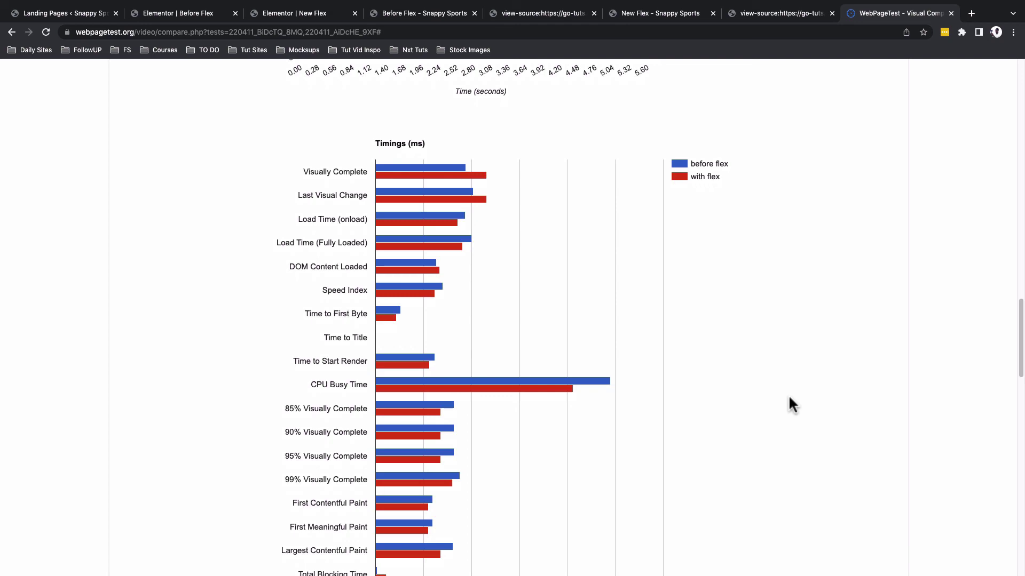
Revisit the Before Flex source code and return to the live New Flex page
click(539, 12)
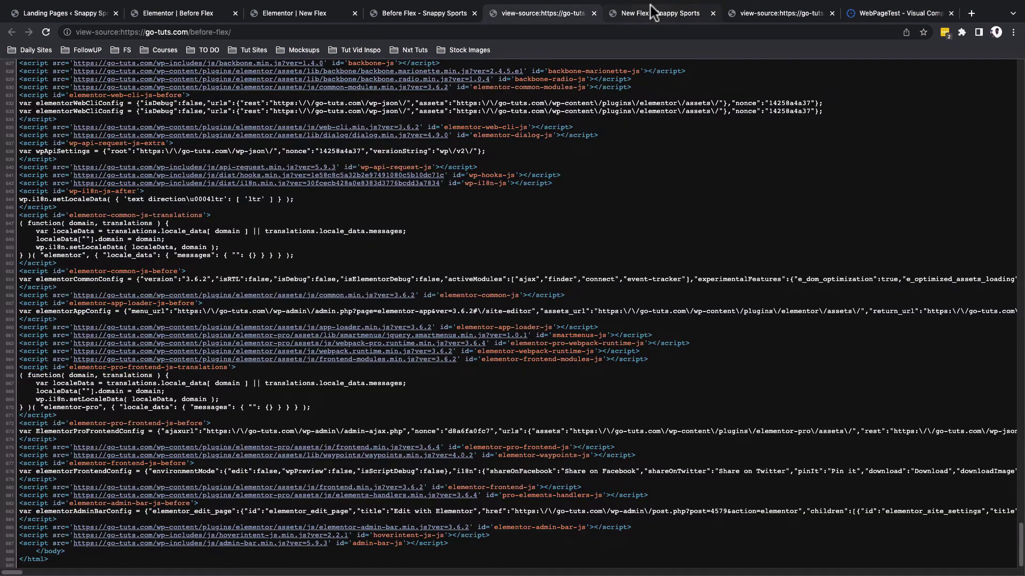
click(650, 12)
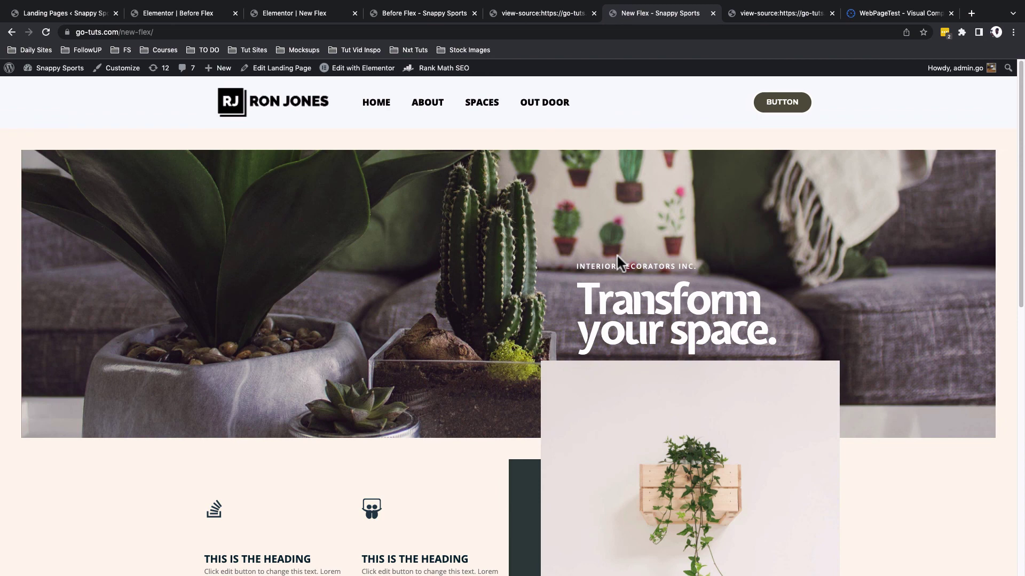